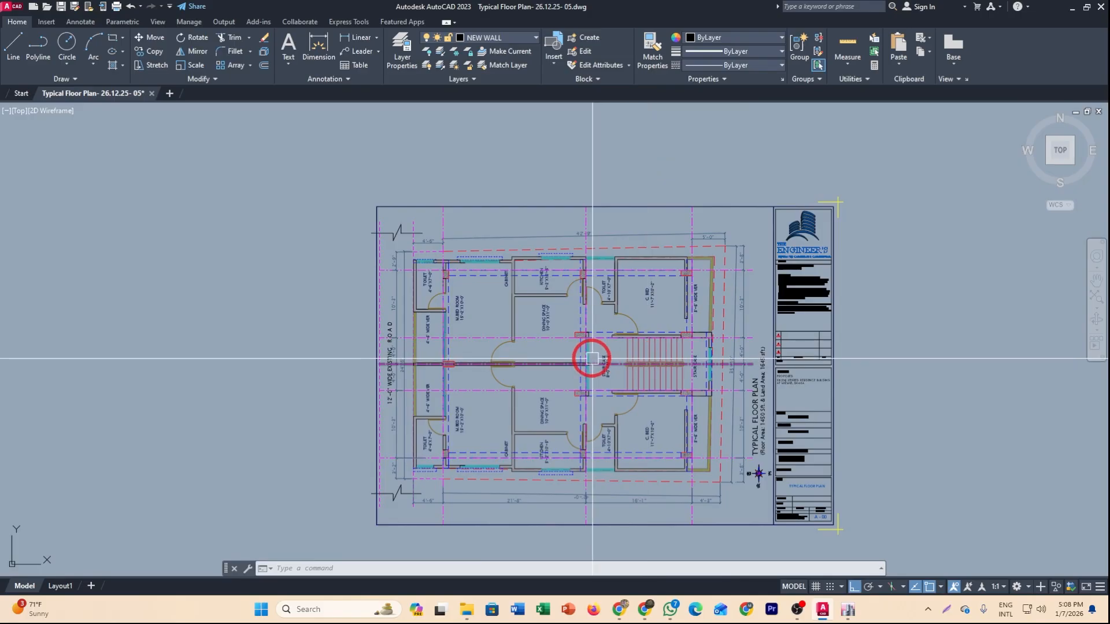
Isolate the COLUMN layer by selecting one of the columns in the floor plan.
scroll(480, 387, "up", 2)
scroll(454, 483, "up", 2)
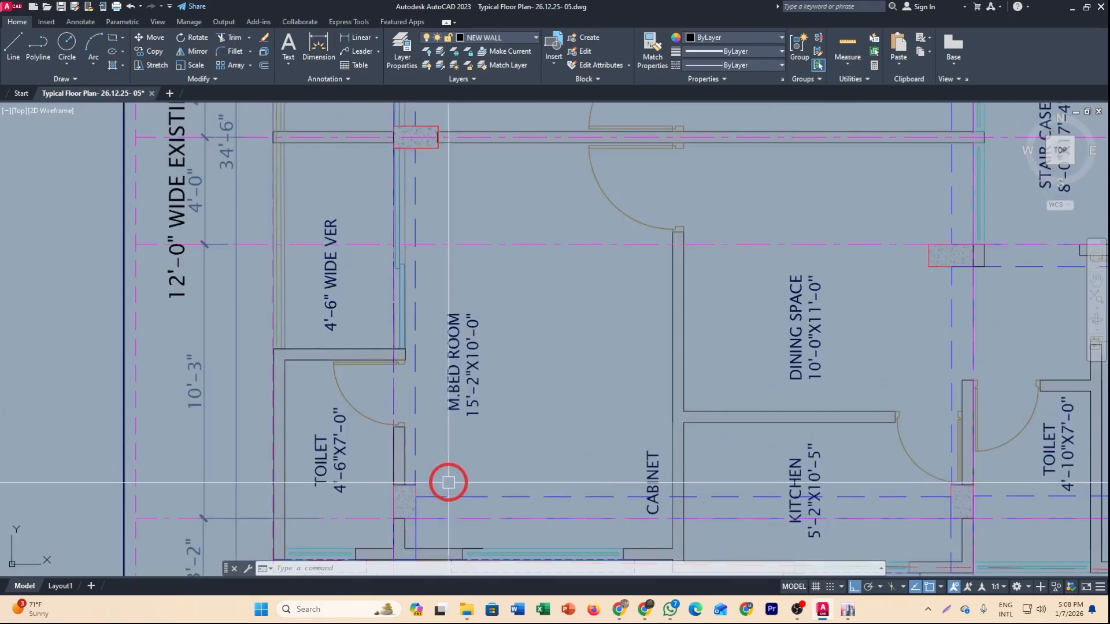
scroll(480, 471, "down", 4)
scroll(497, 324, "up", 2)
scroll(512, 357, "up", 6)
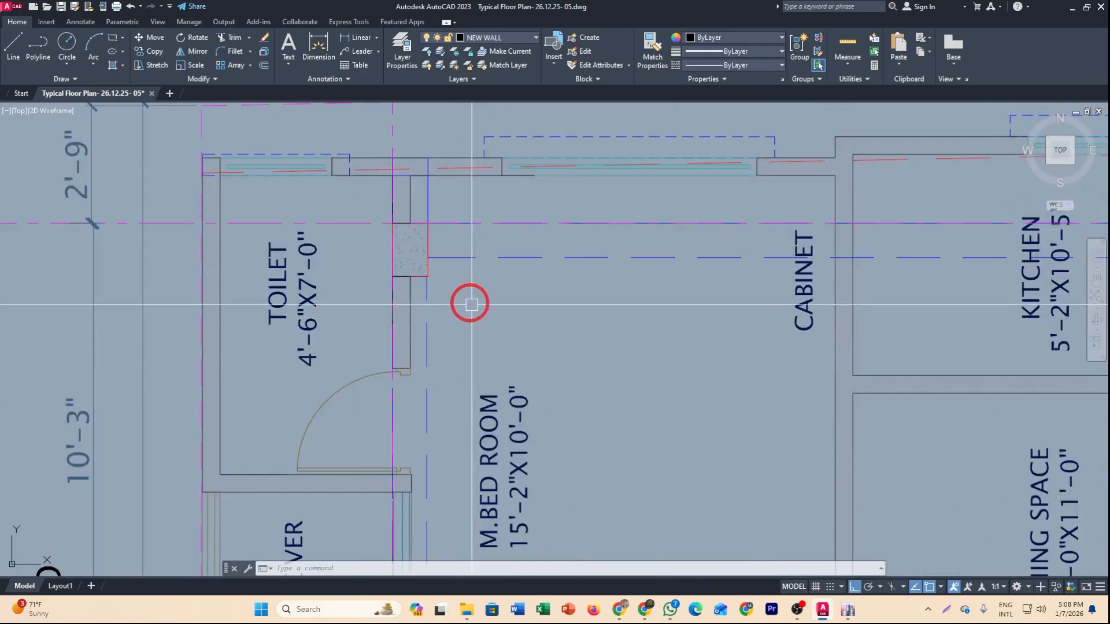
left_click(426, 244)
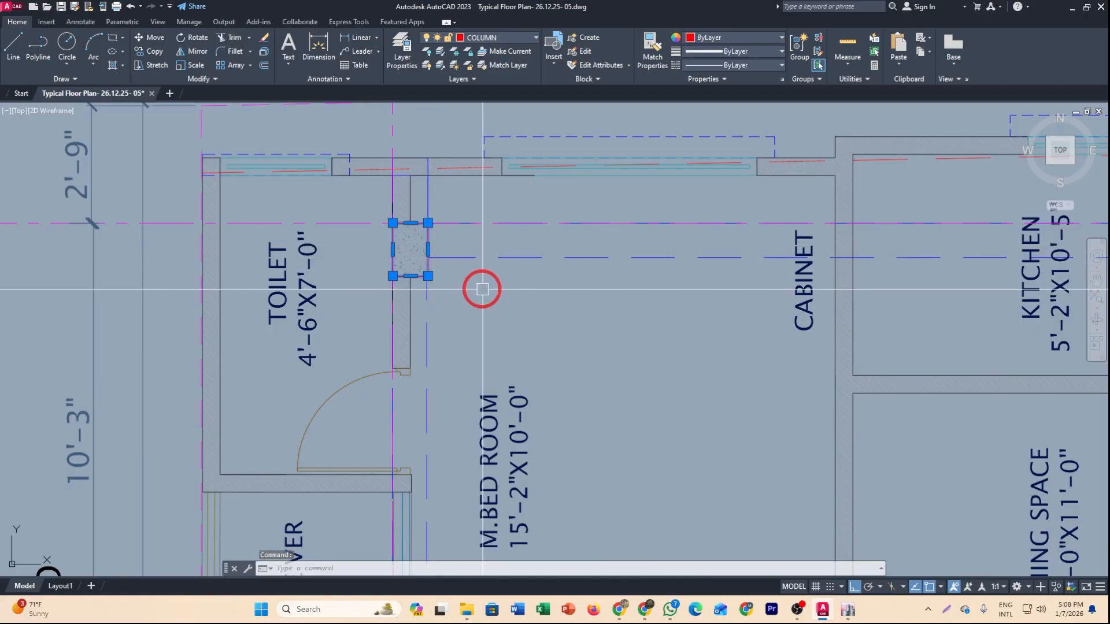
scroll(484, 289, "down", 5)
scroll(462, 281, "up", 1)
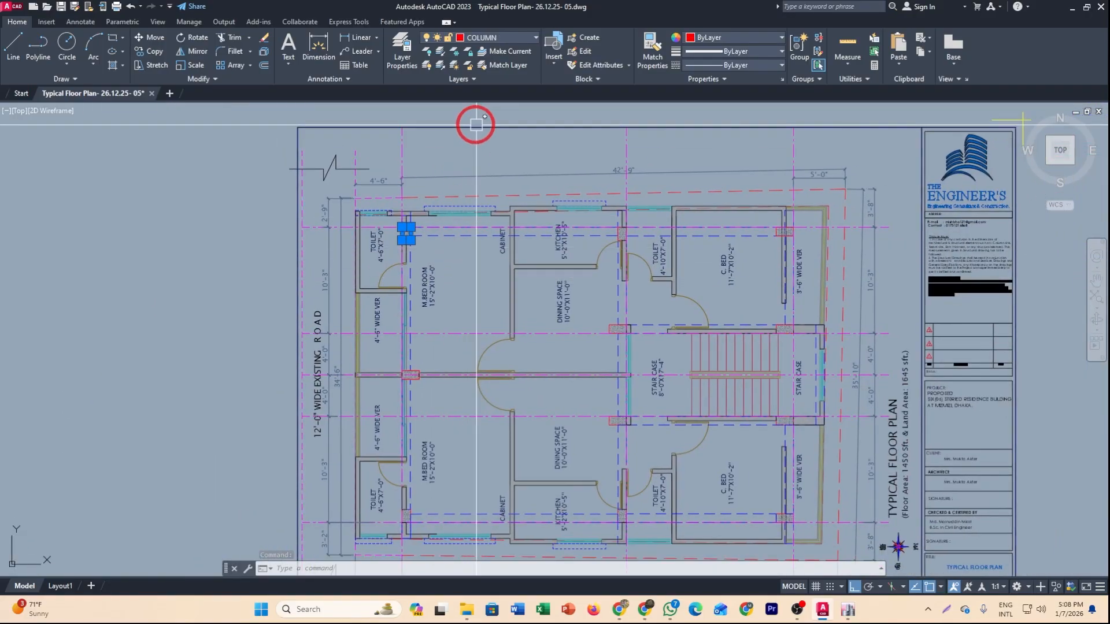
left_click(442, 54)
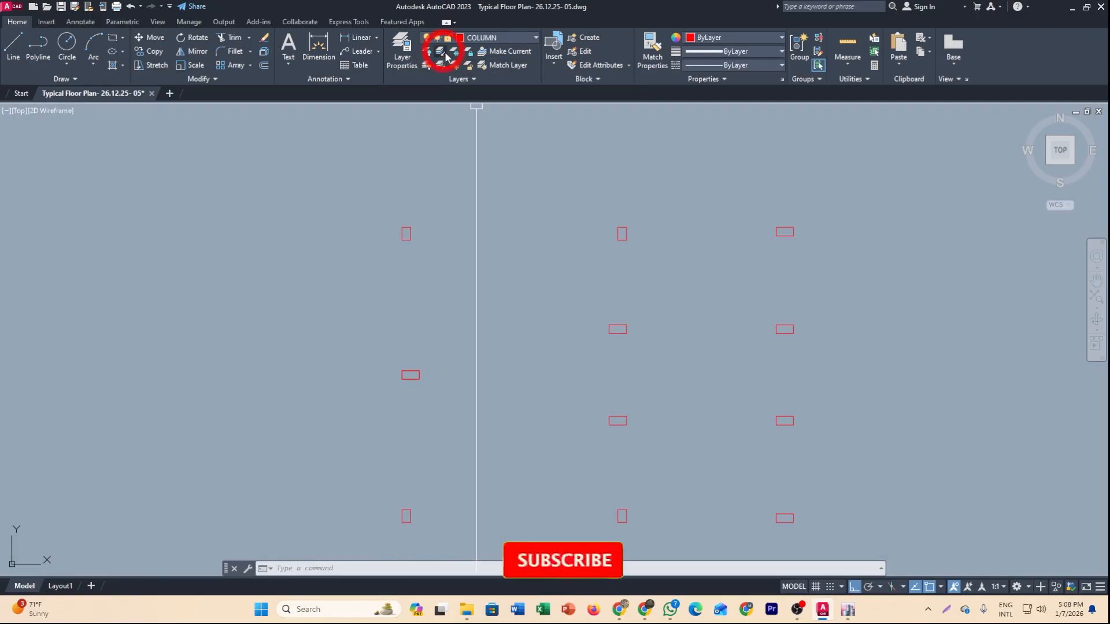
scroll(502, 205, "down", 2)
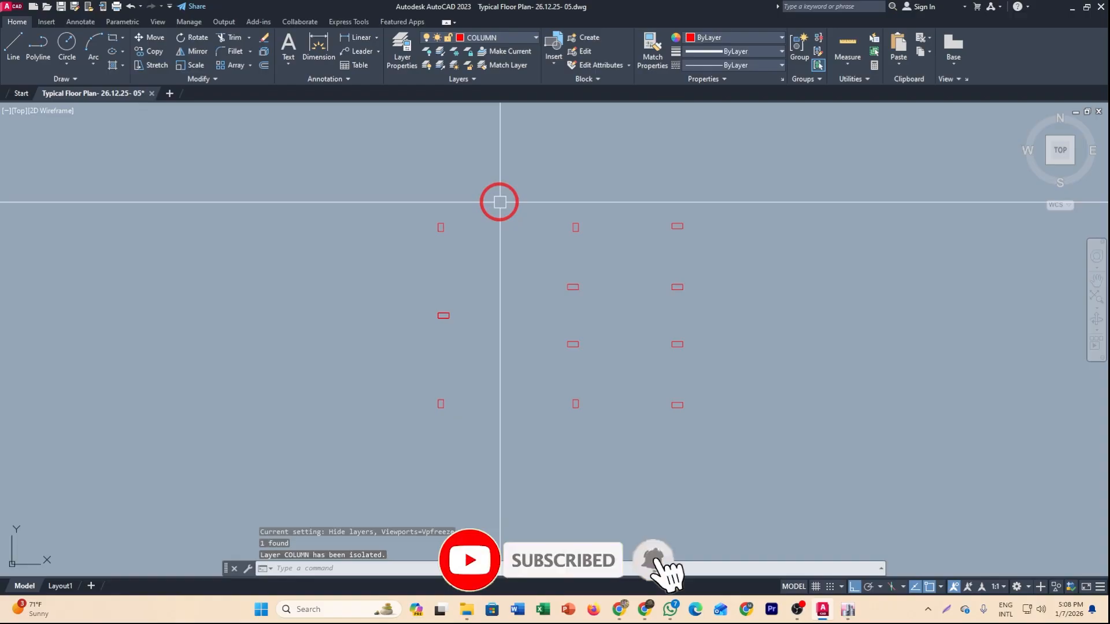
Copy all the column rectangles to an empty area to the right of the floor plan.
left_click(415, 198)
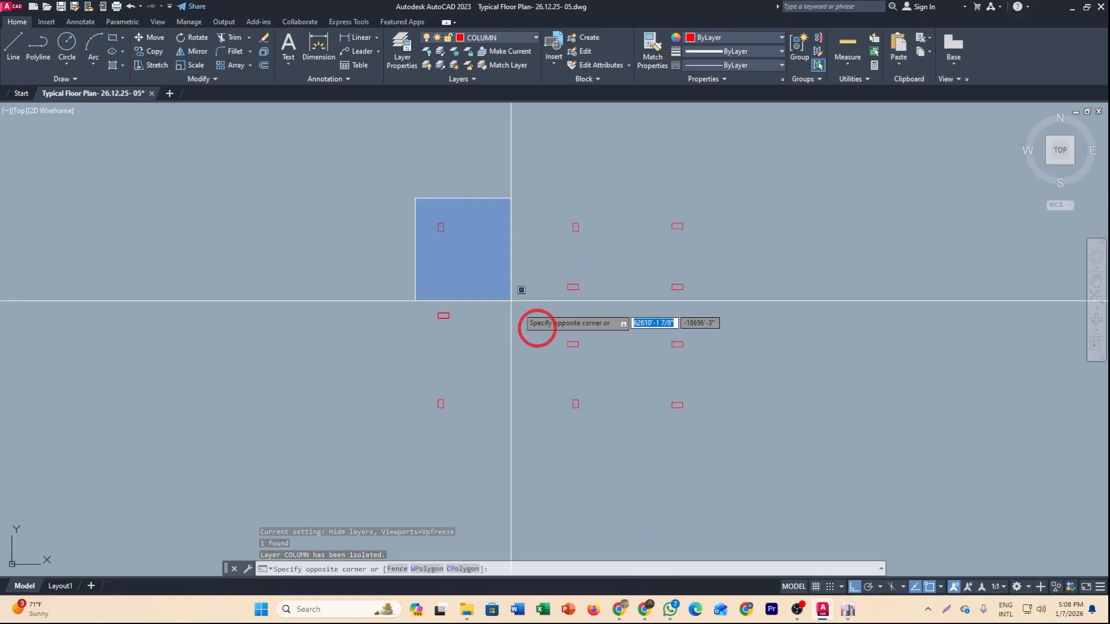
left_click(718, 441)
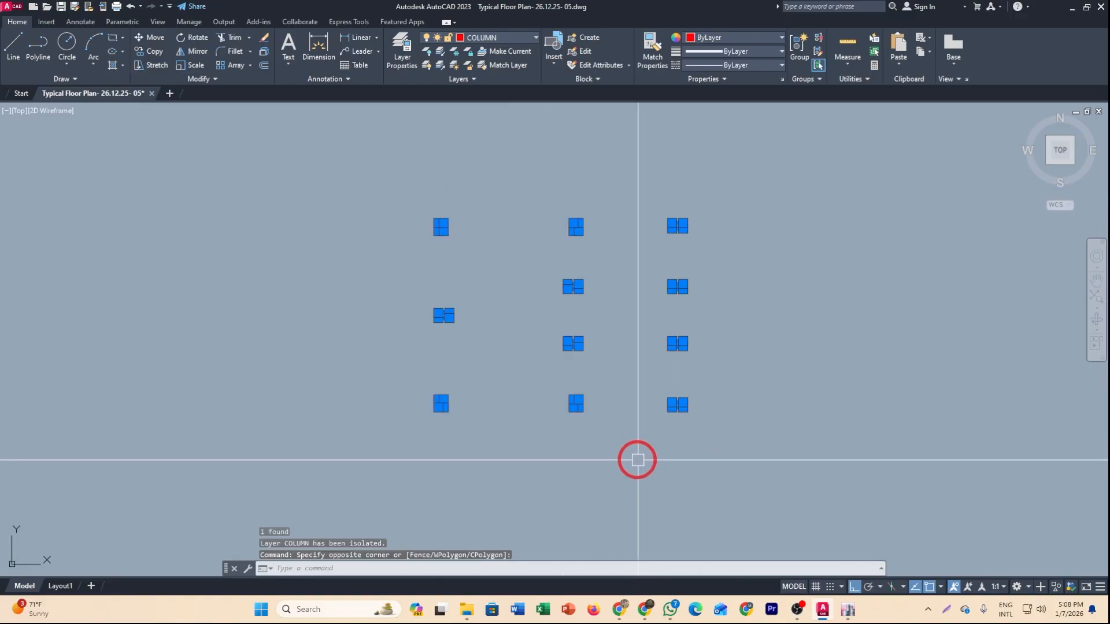
middle_click_drag(595, 456, 565, 458)
type("CO")
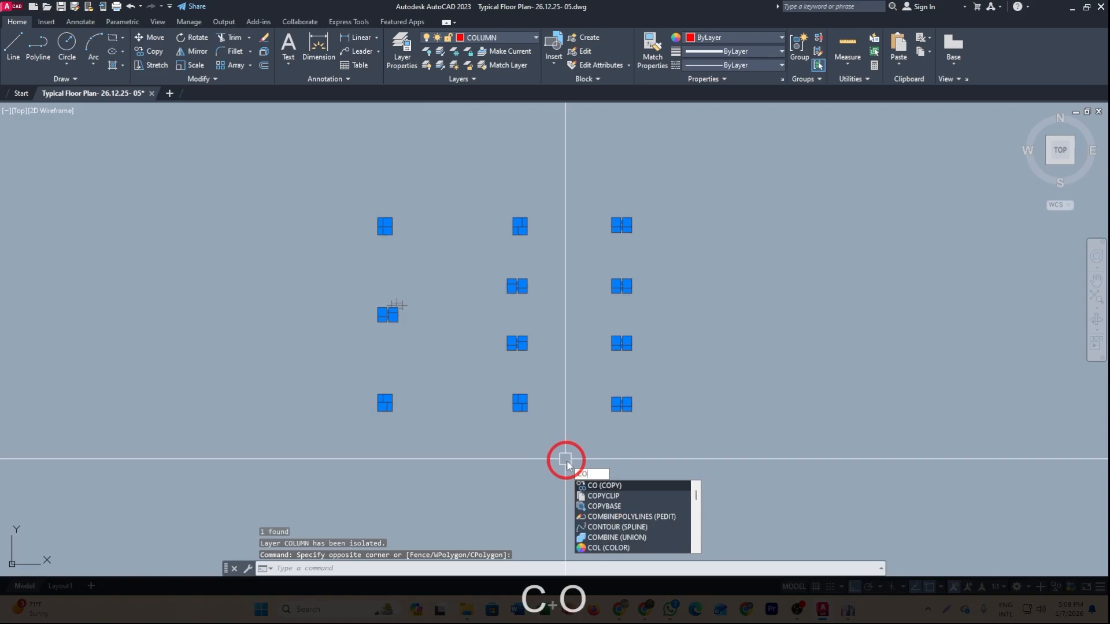
key("space")
left_click(528, 460)
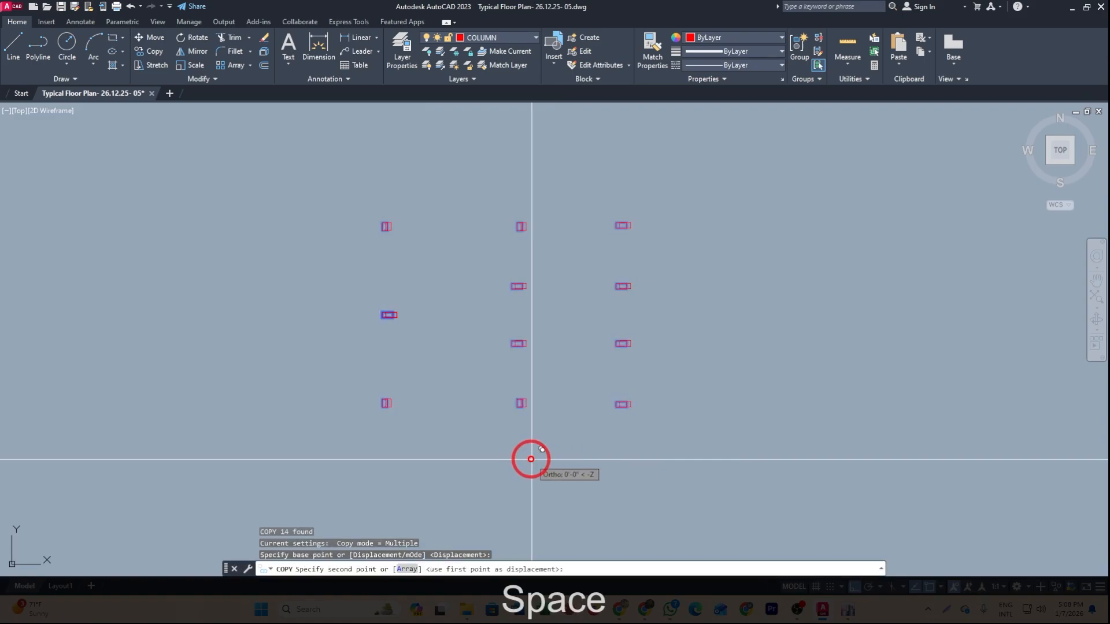
middle_click_drag(928, 492, 647, 496)
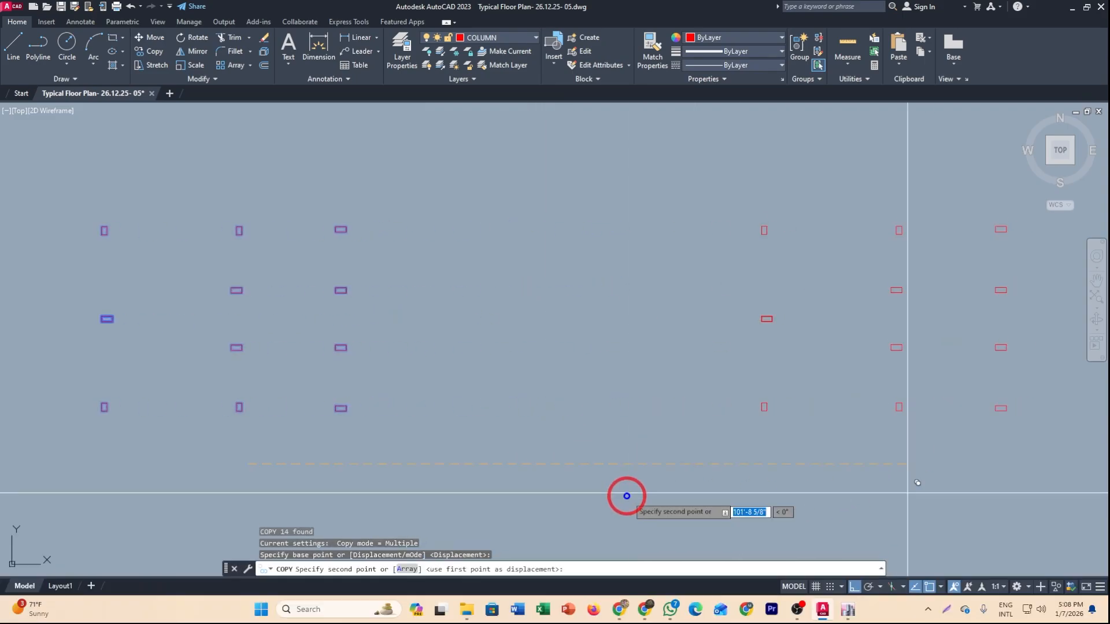
left_click(747, 501)
key("Escape")
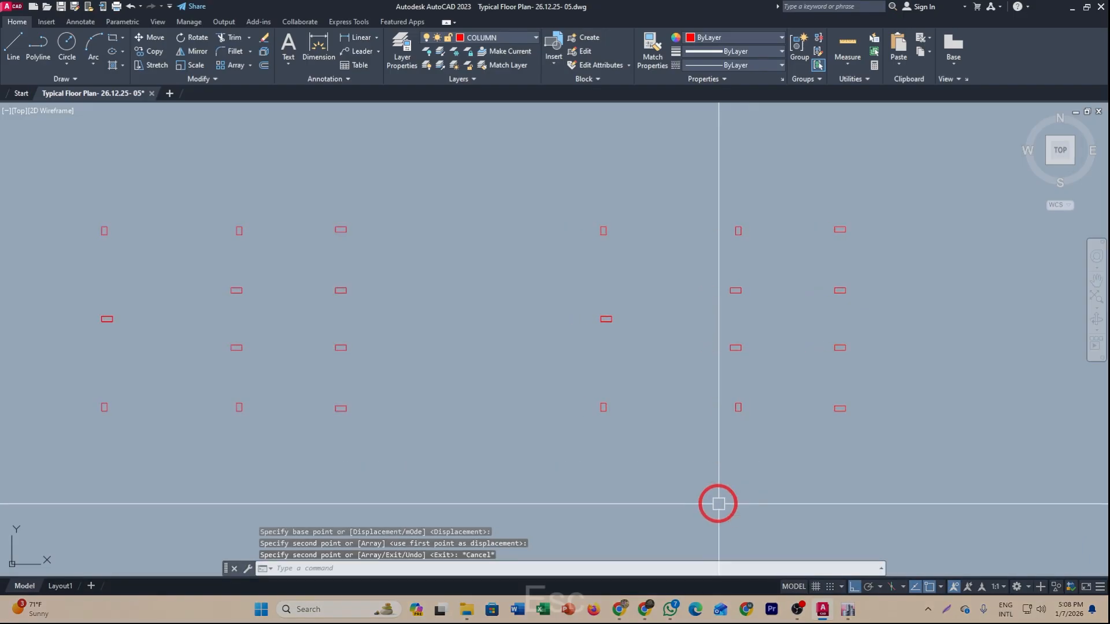
Unisolate the layers to restore the full floor plan.
left_click(443, 69)
middle_click_drag(687, 446, 601, 452)
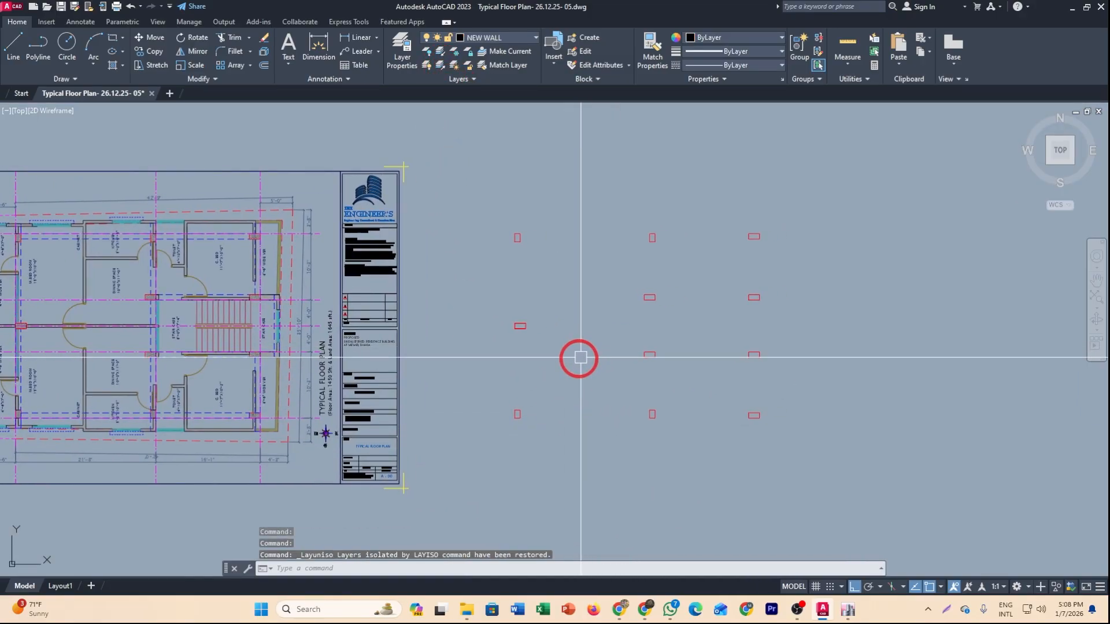
middle_click_drag(577, 359, 684, 344)
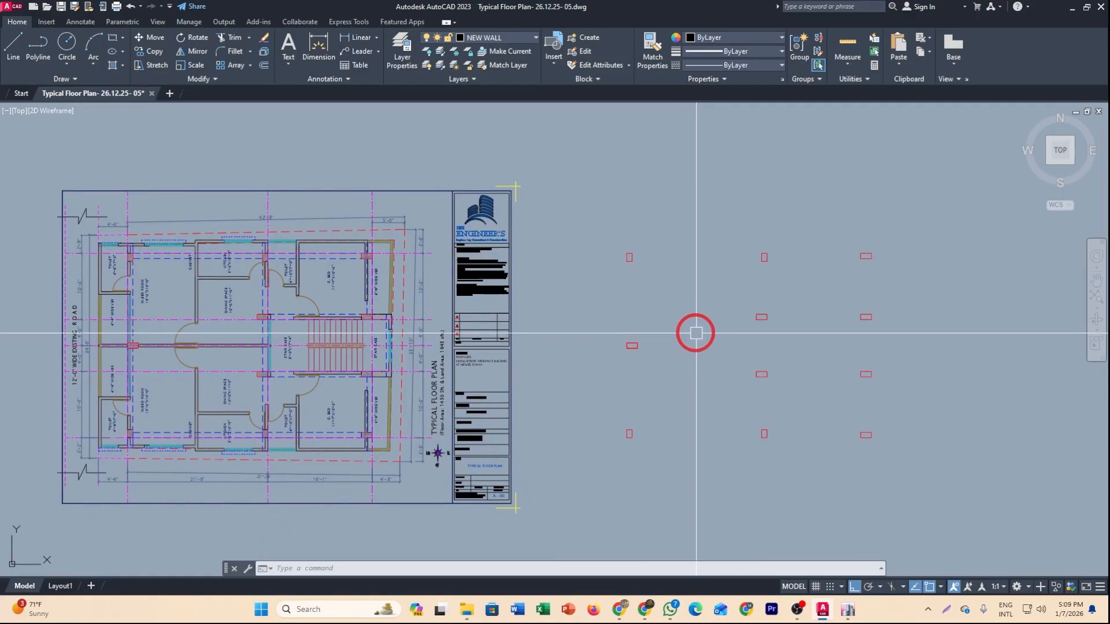
Draw vertical construction lines through each column line of the copied columns.
type("XL")
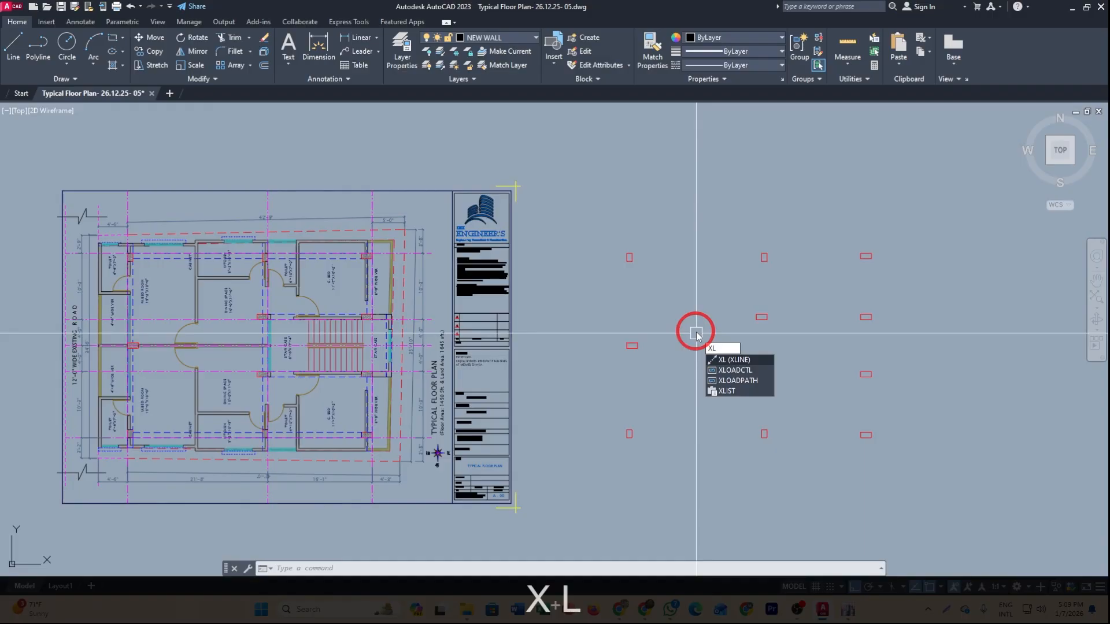
key("space")
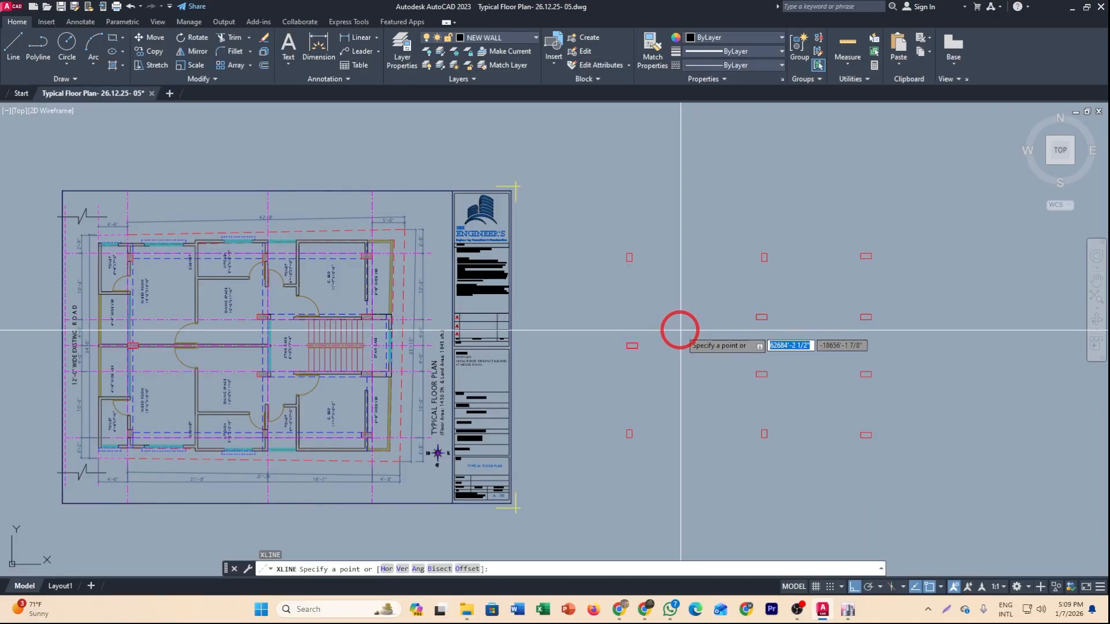
type("v")
key("space")
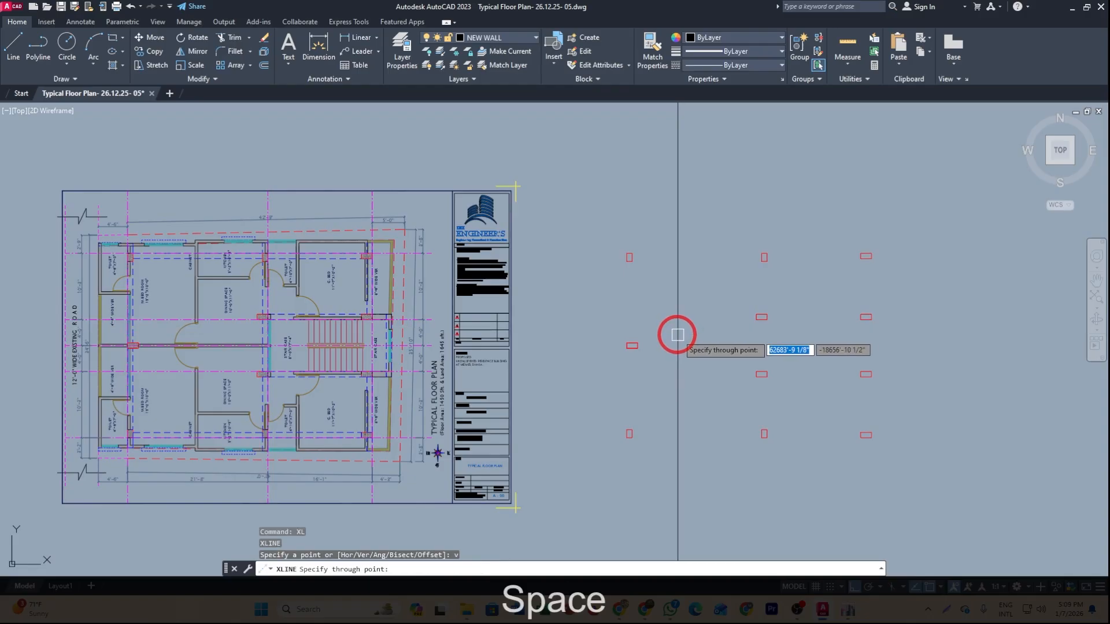
scroll(647, 324, "up", 3)
scroll(624, 214, "up", 1)
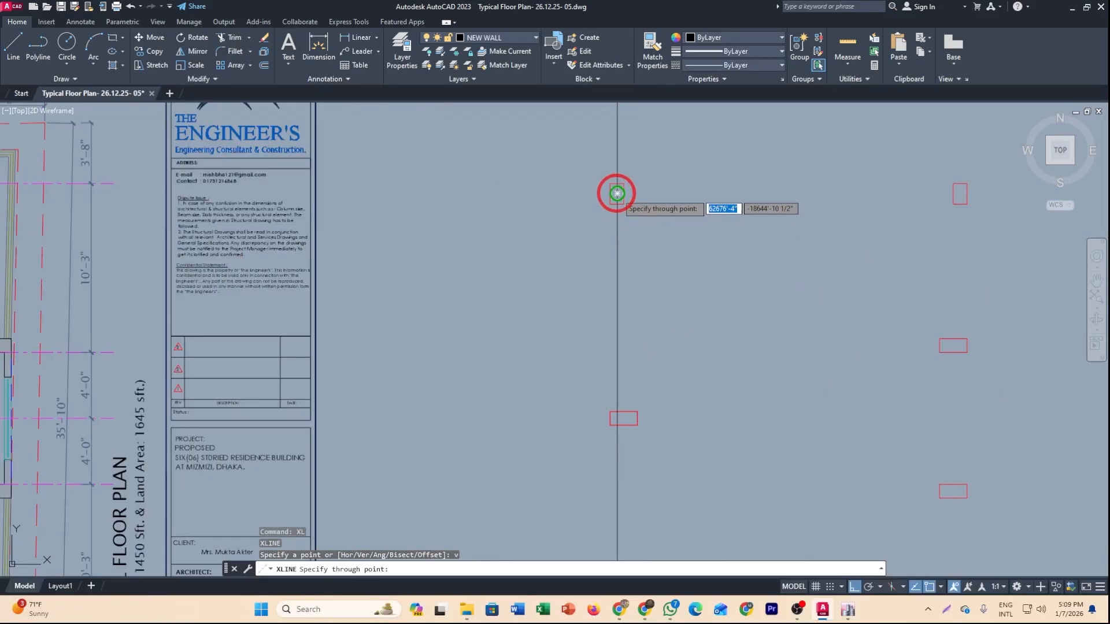
left_click(617, 193)
middle_click_drag(812, 307, 519, 308)
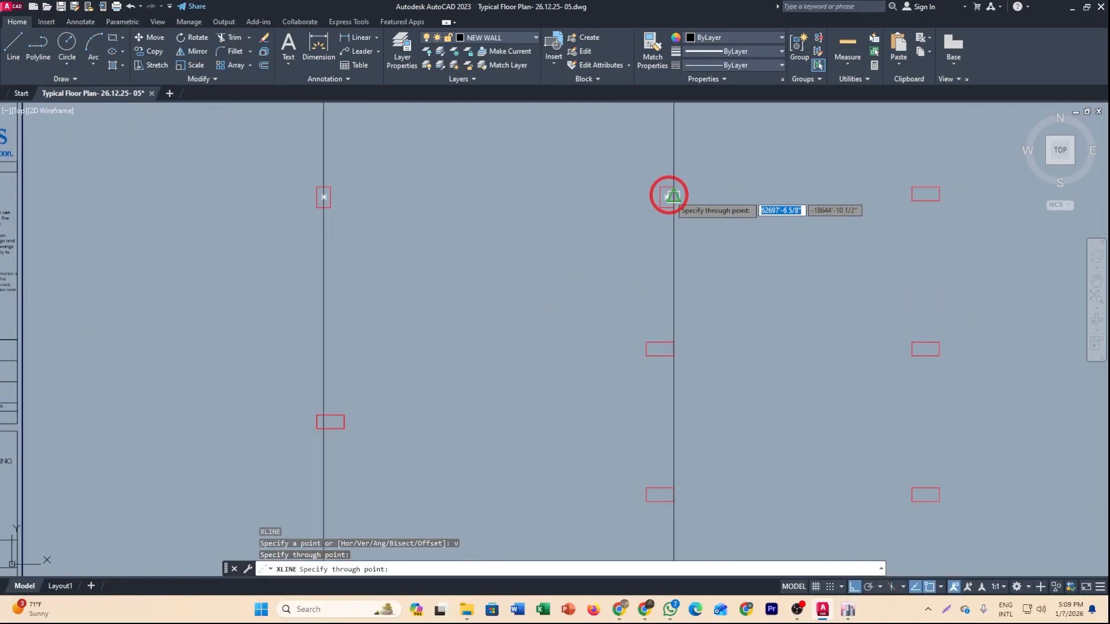
left_click(666, 196)
middle_click_drag(899, 304, 683, 267)
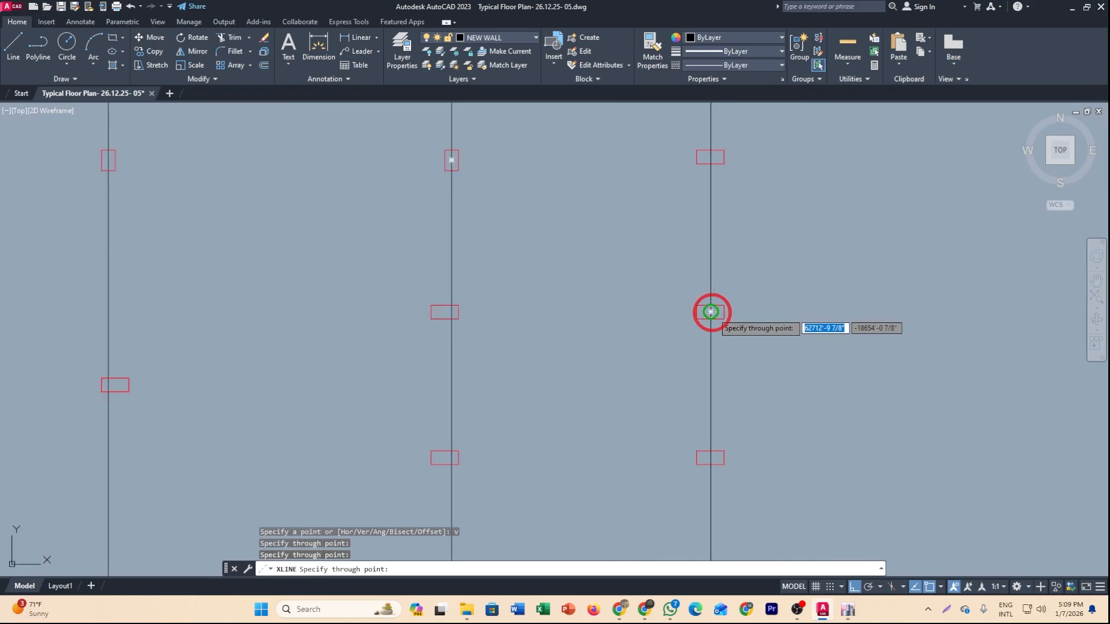
scroll(798, 312, "down", 4)
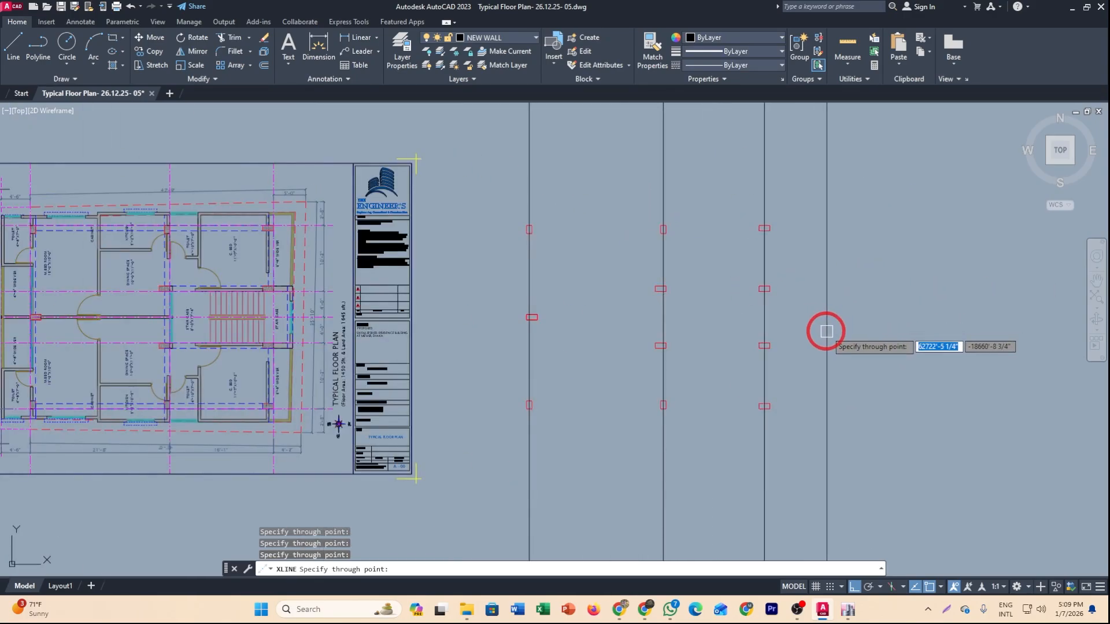
scroll(825, 330, "up", 2)
key("Escape")
Draw horizontal construction lines through each row of the copied columns.
type("xl")
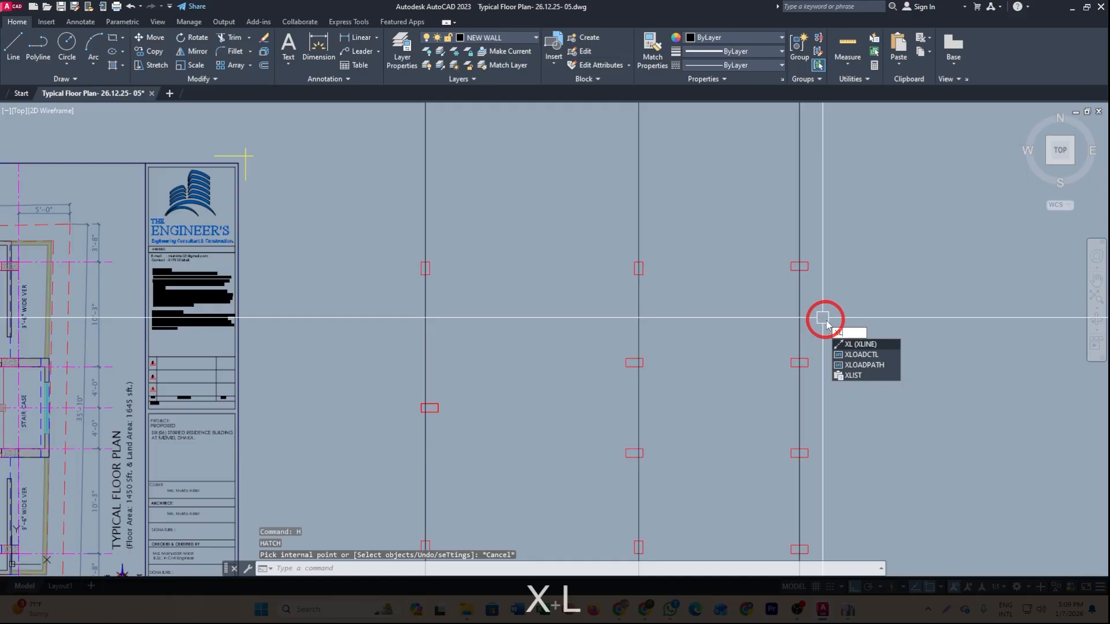
key("space")
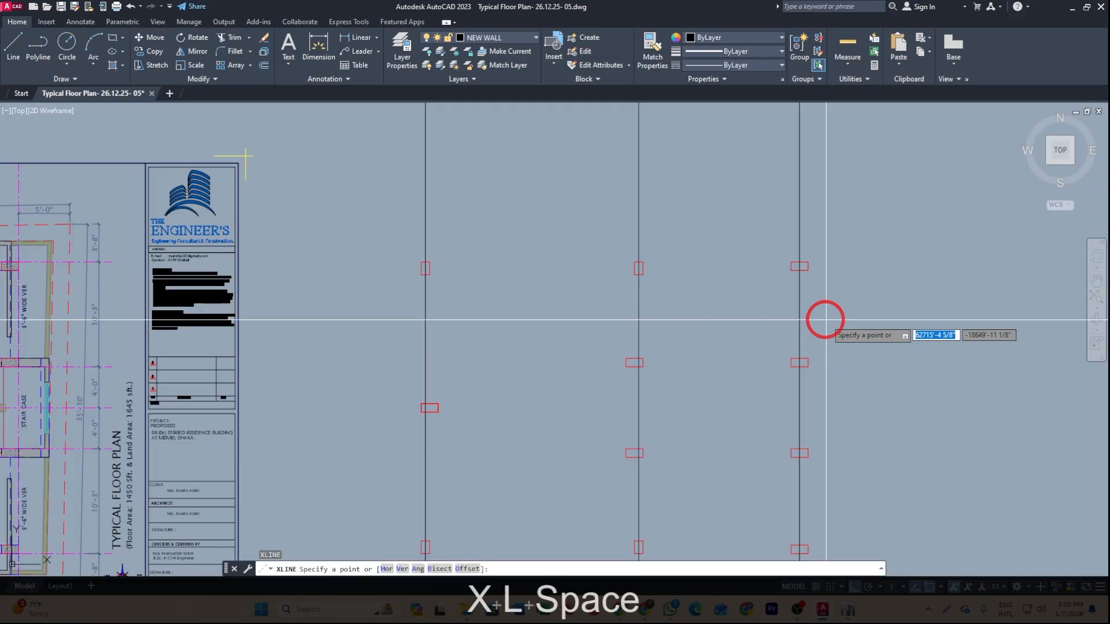
type("h")
key("space")
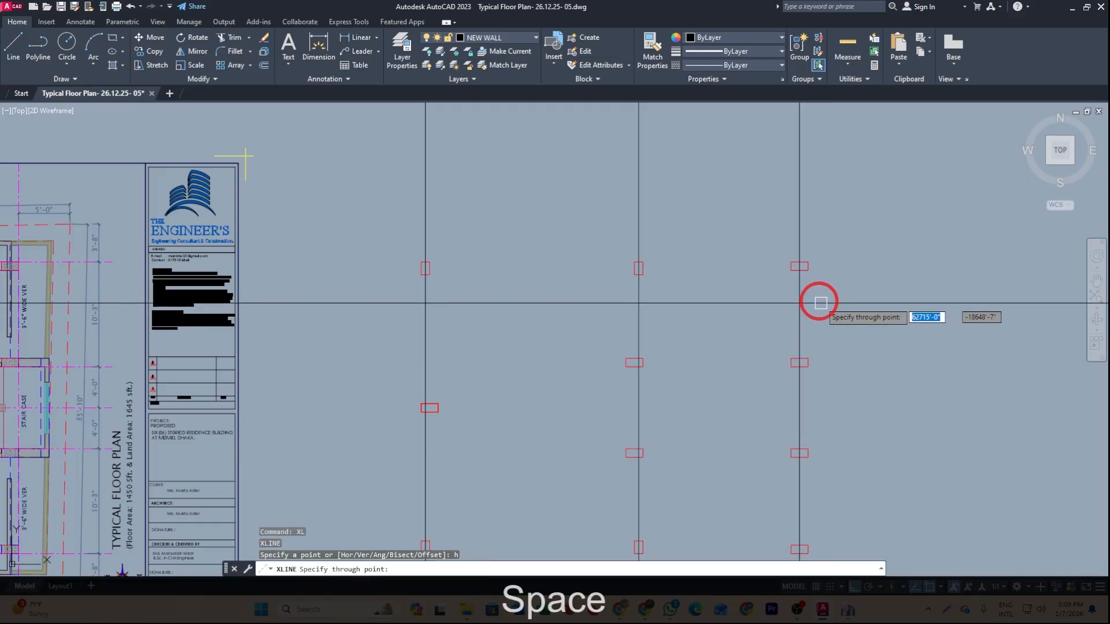
scroll(809, 284, "up", 2)
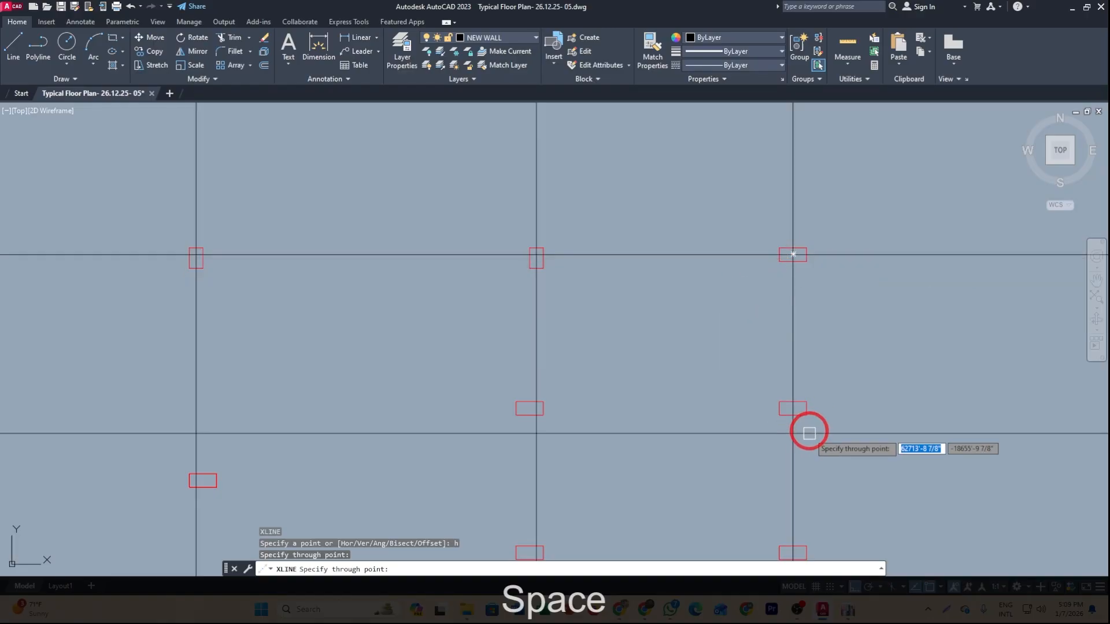
left_click(793, 409)
middle_click_drag(651, 454, 679, 283)
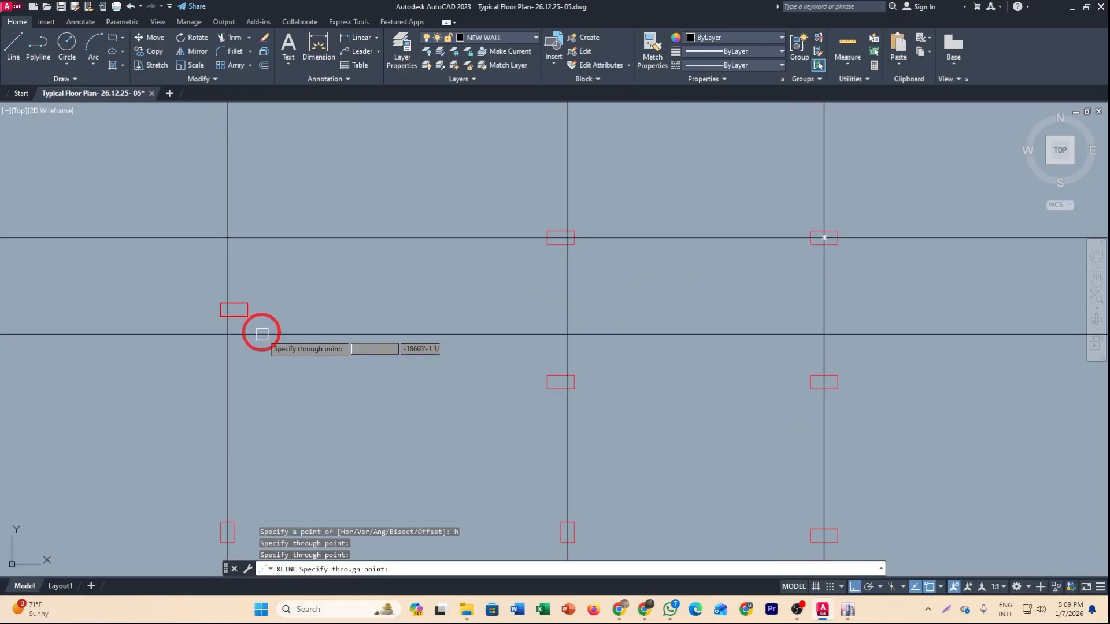
left_click(237, 310)
middle_click_drag(347, 529, 351, 386)
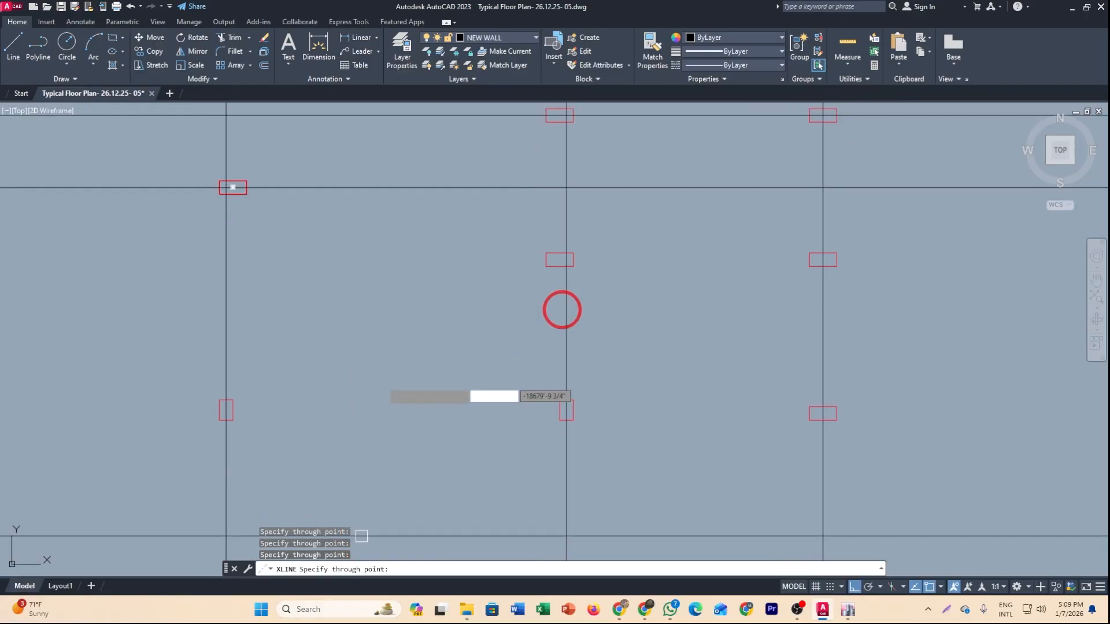
left_click(561, 259)
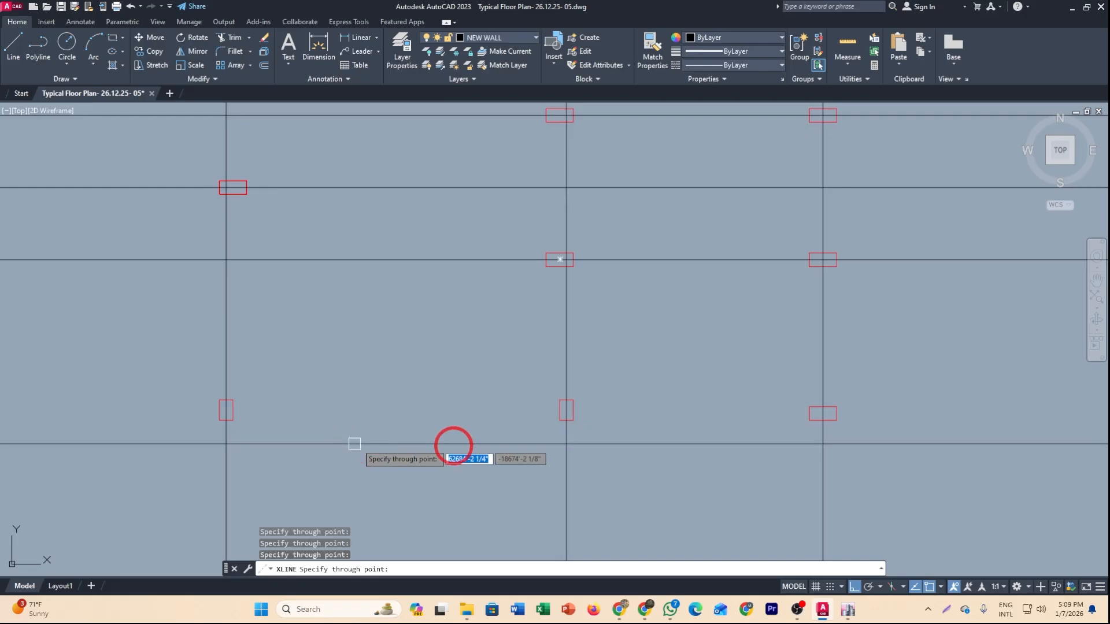
left_click(825, 414)
scroll(651, 459, "down", 4)
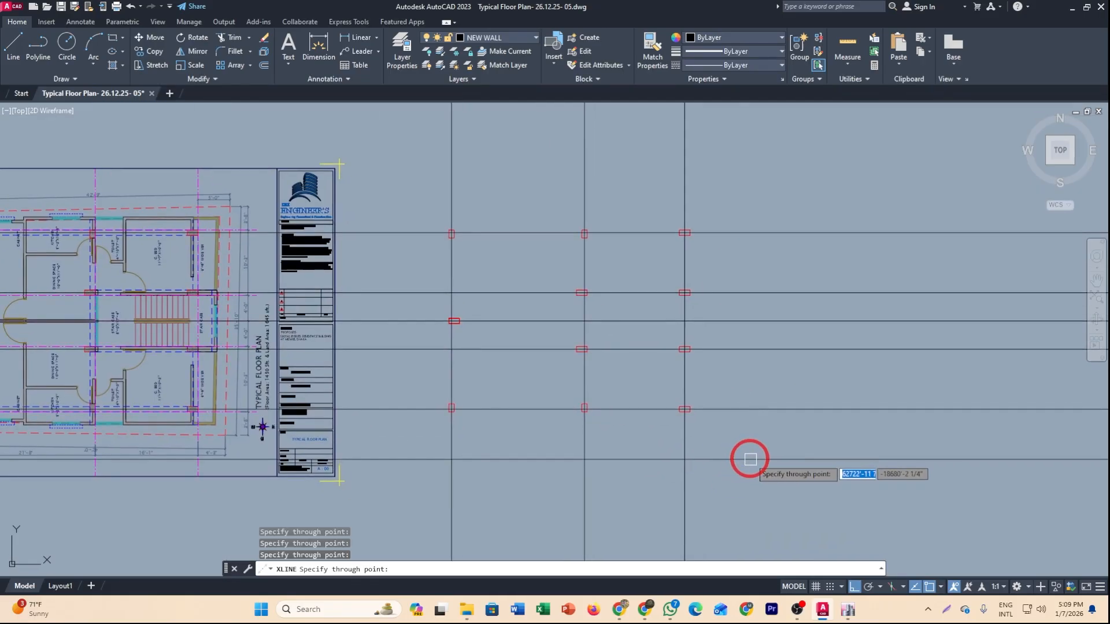
key("Escape")
Draw a rectangle enclosing the copied column grid.
middle_click_drag(738, 461, 763, 463)
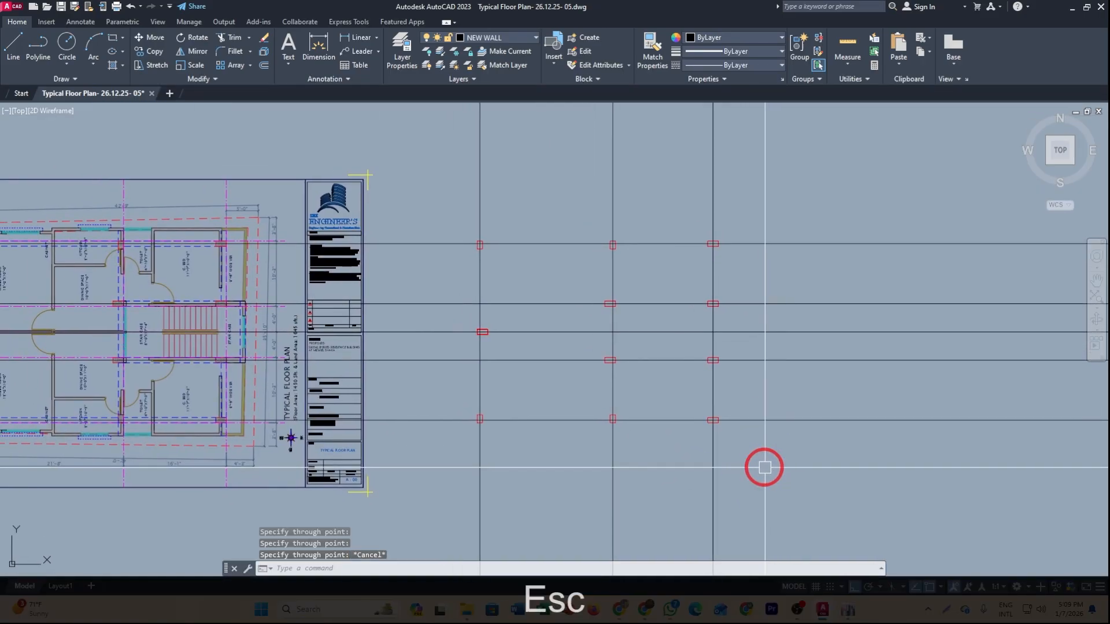
left_click(255, 392)
scroll(272, 414, "up", 2)
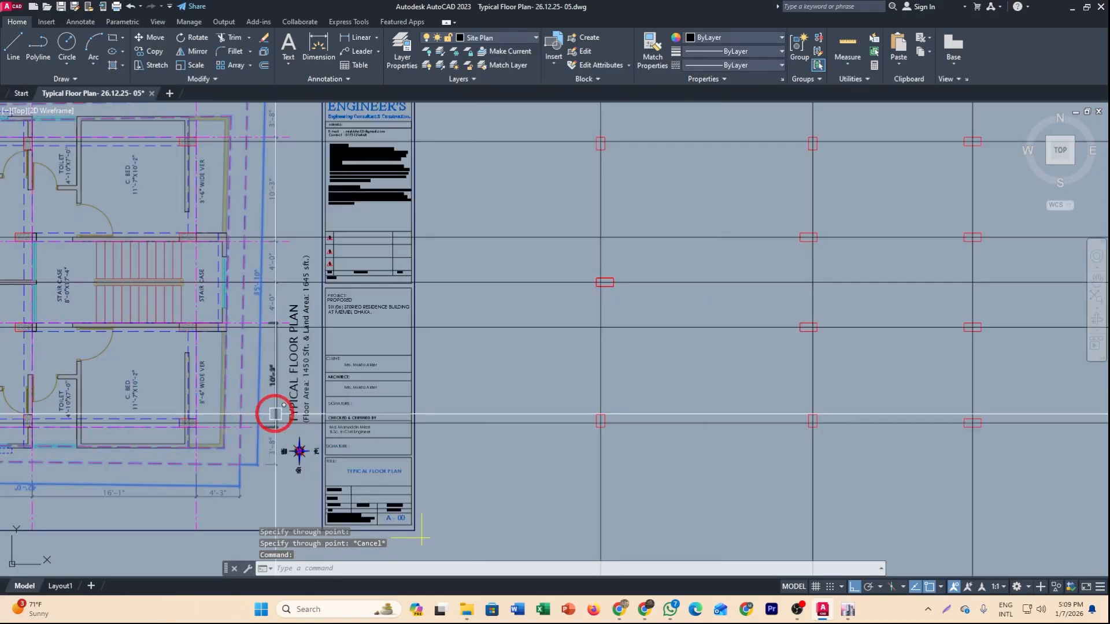
key("Escape")
scroll(414, 404, "down", 2)
middle_click_drag(701, 432, 648, 414)
type("REc")
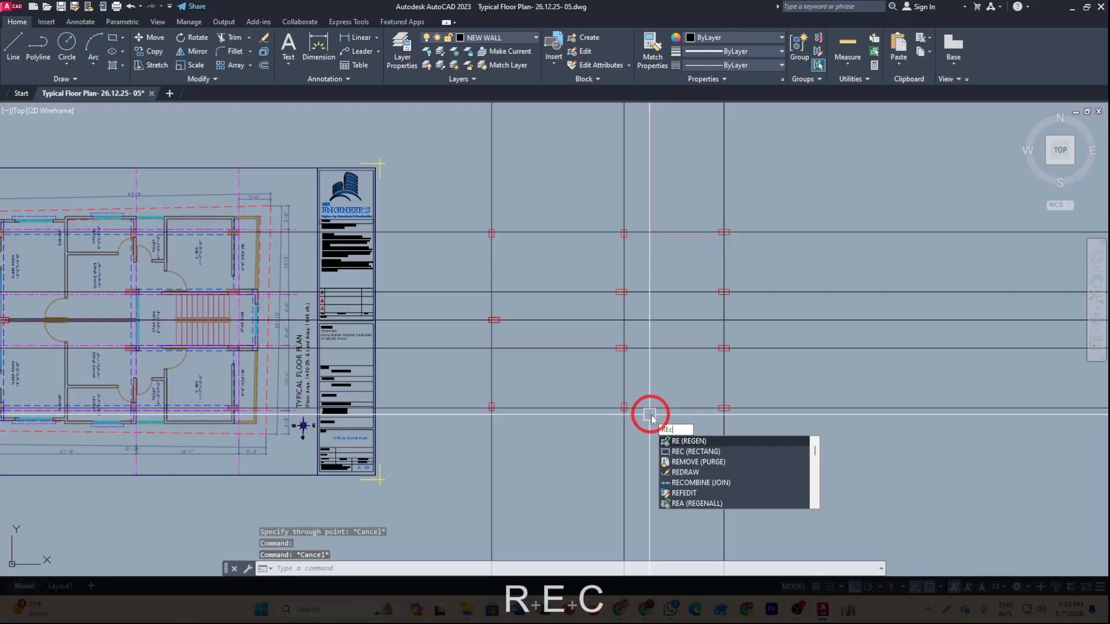
key("space")
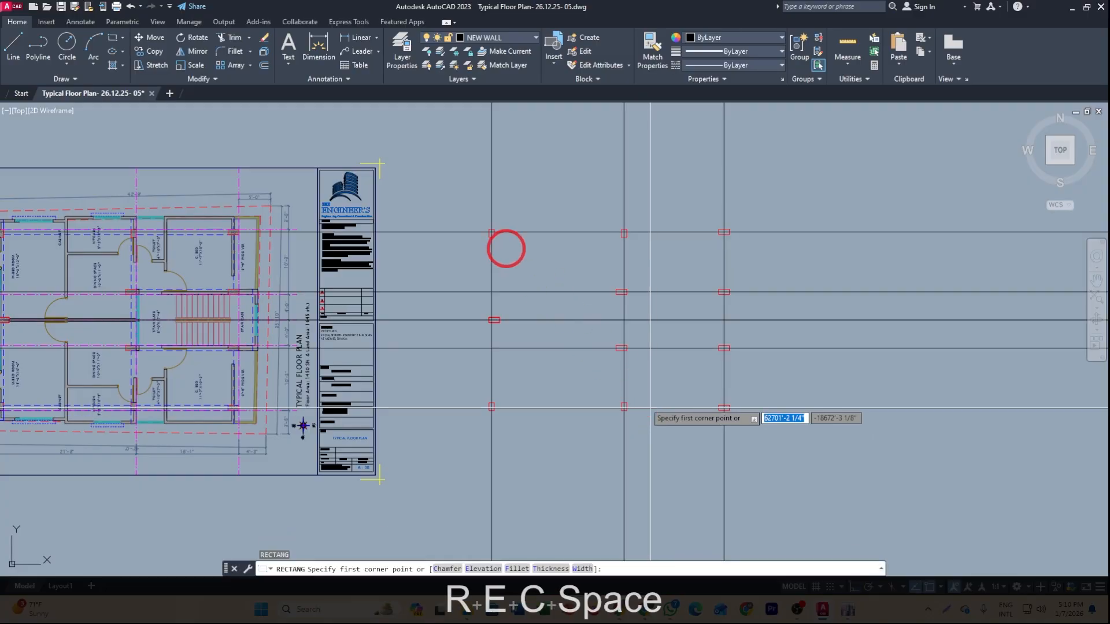
left_click(462, 200)
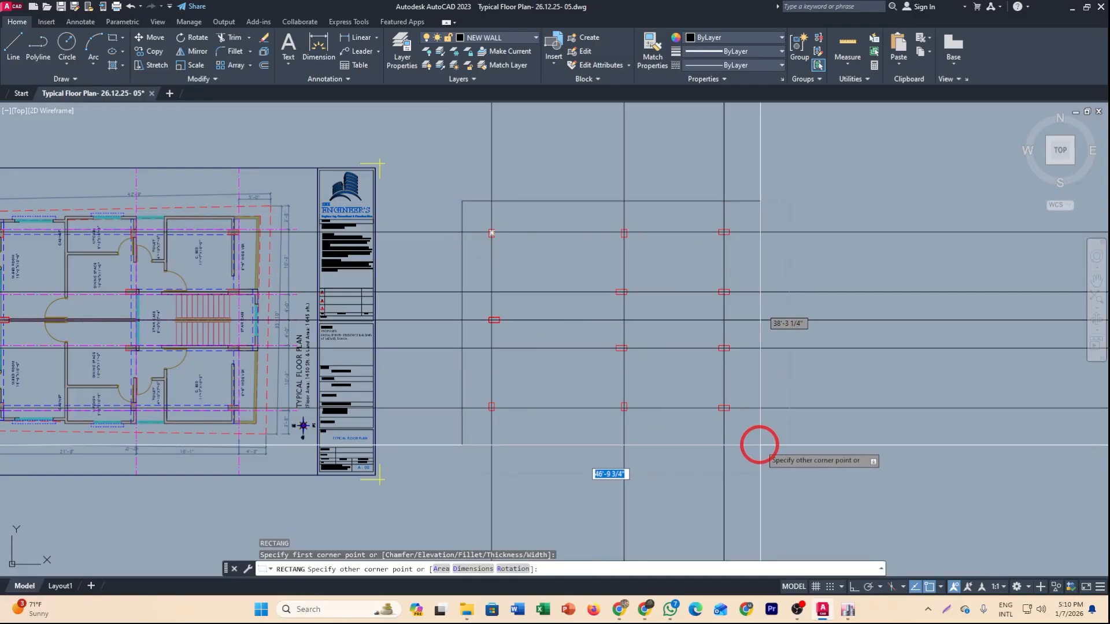
left_click(760, 445)
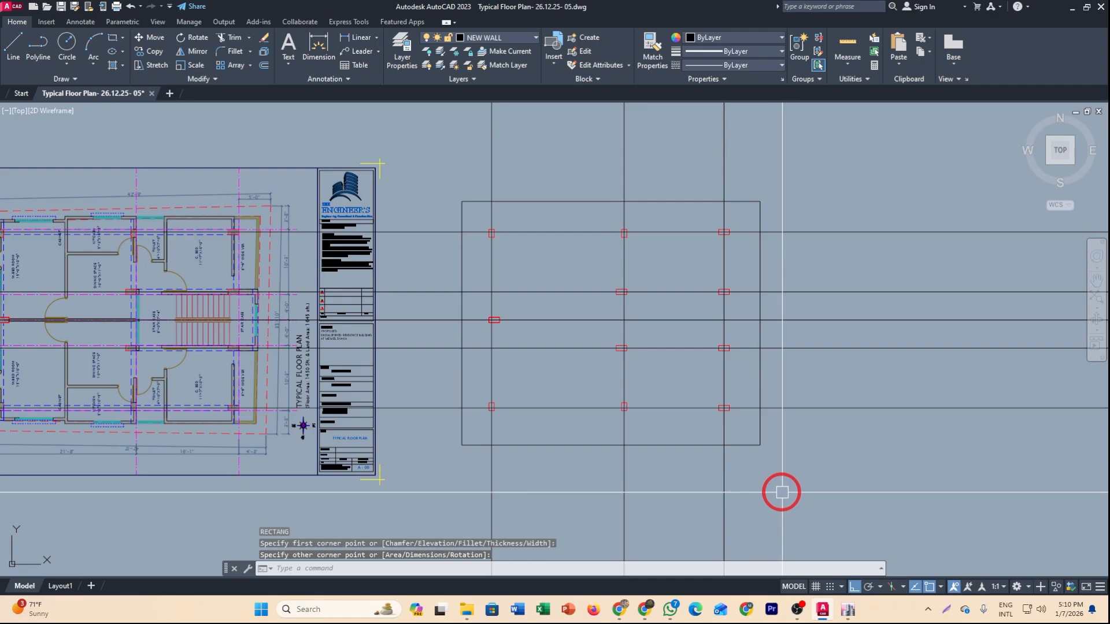
Finish the boundary rectangle and trim all construction line ends extending outside it.
left_click(751, 445)
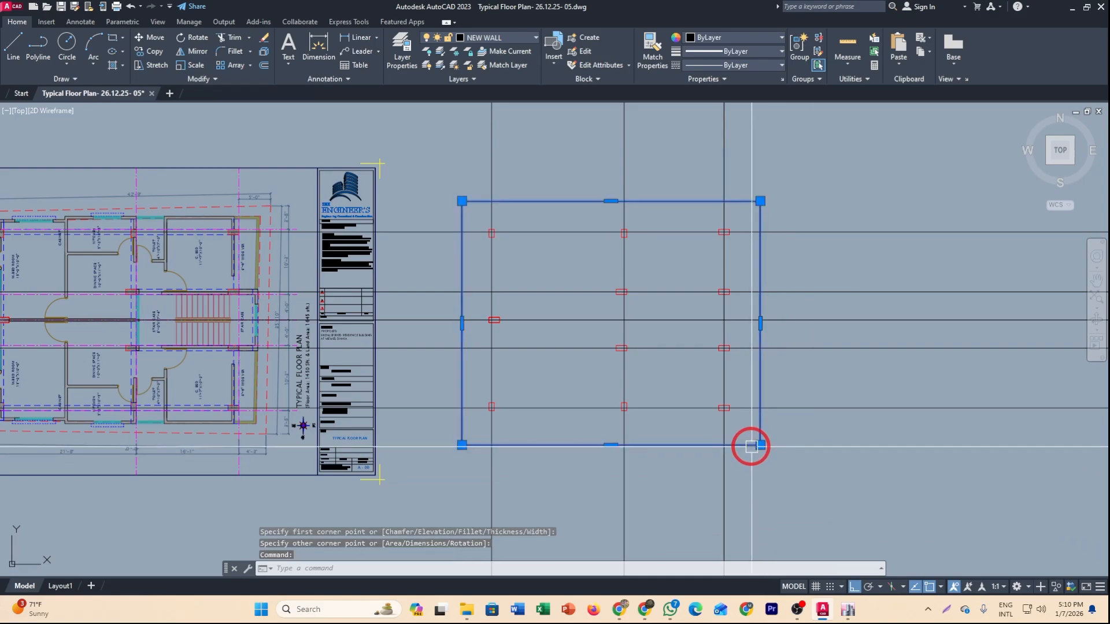
middle_click_drag(791, 493, 782, 493)
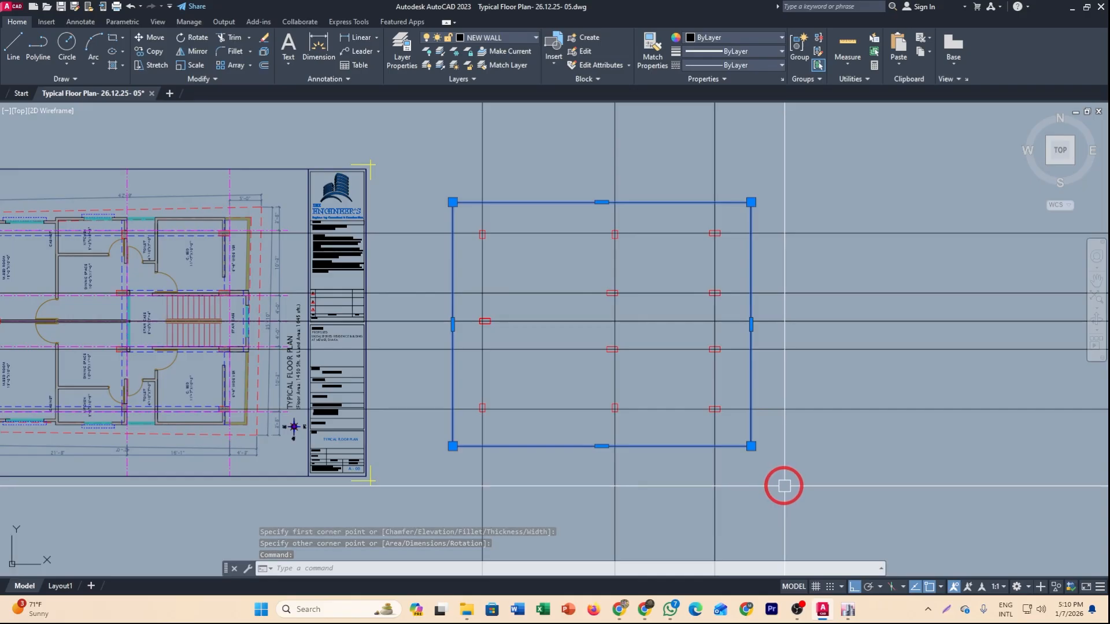
type("tr")
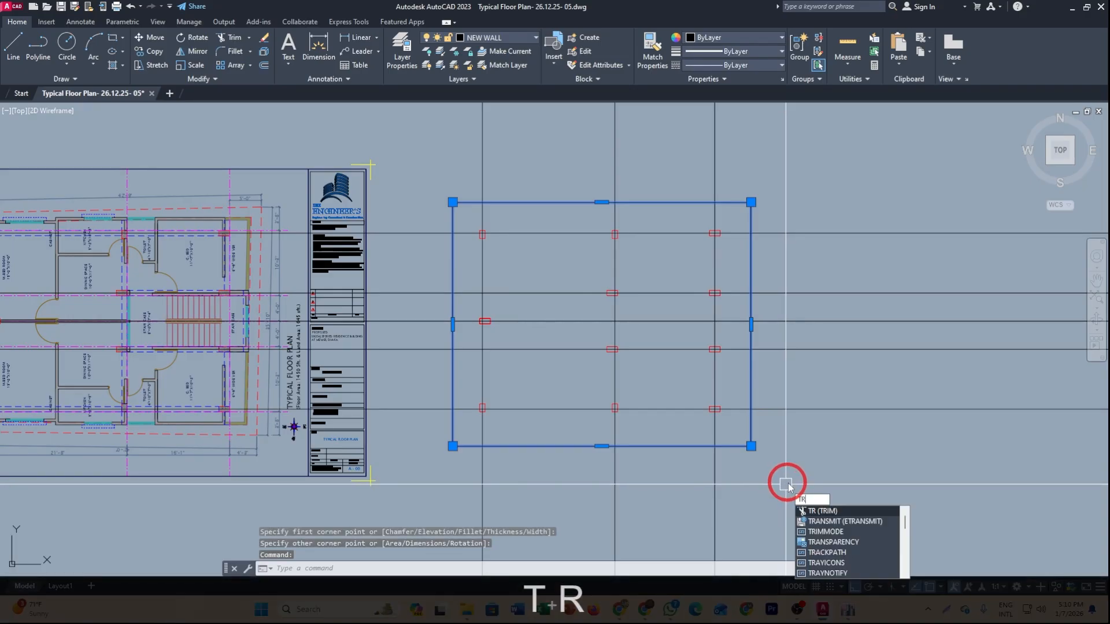
key("space")
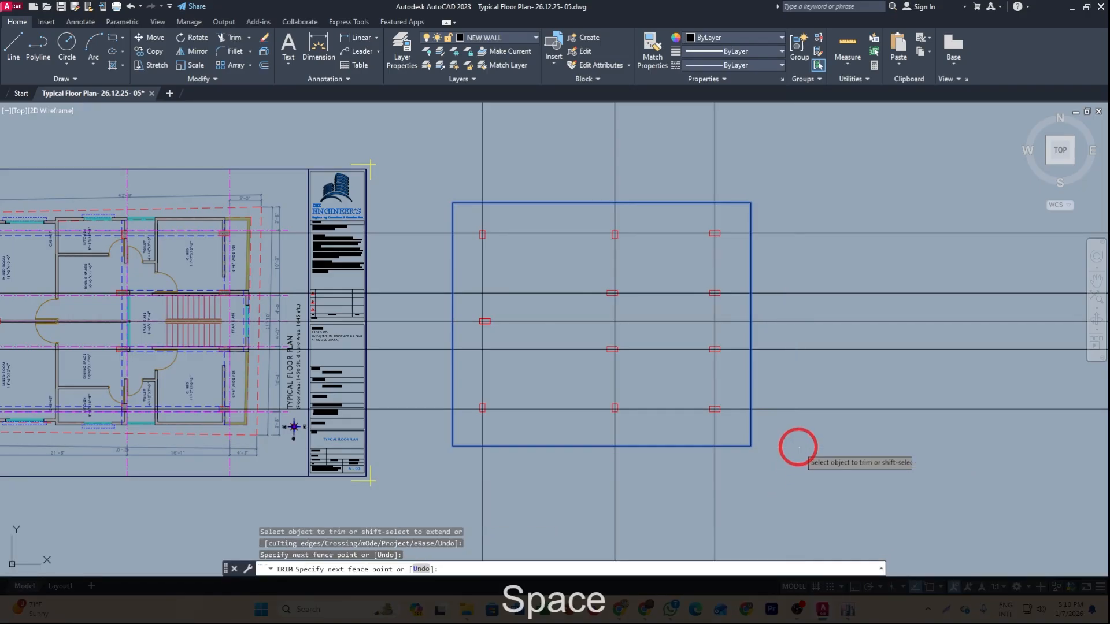
mouse_move(797, 449)
left_mouse_down()
mouse_move(798, 201)
mouse_move(751, 156)
mouse_move(472, 166)
left_mouse_up()
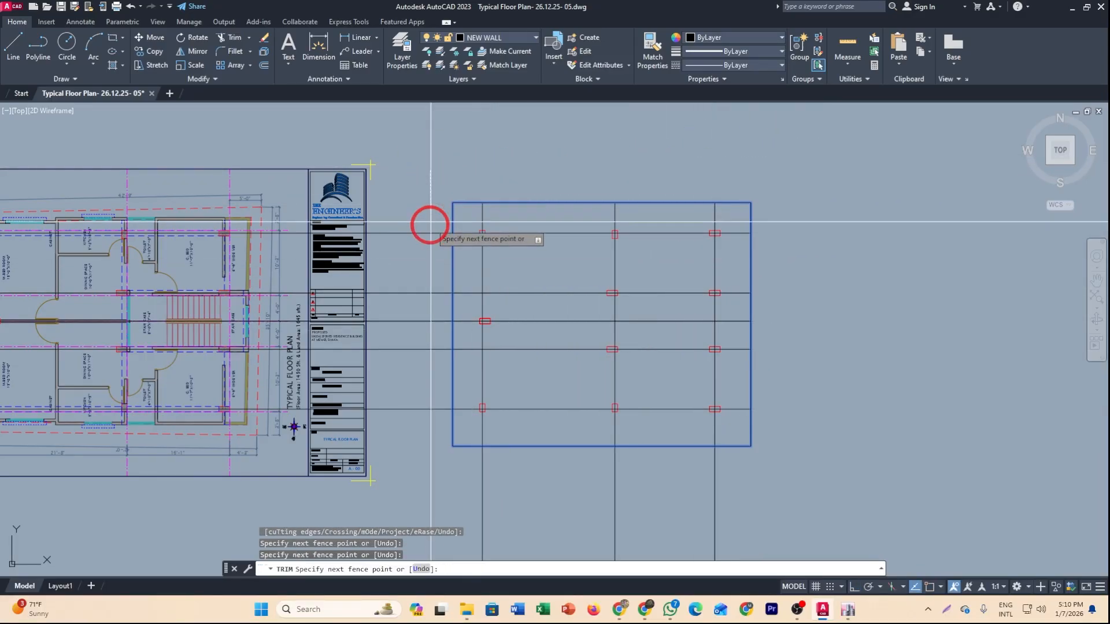
mouse_move(459, 463)
left_mouse_down()
mouse_move(768, 503)
mouse_move(456, 508)
mouse_move(512, 516)
left_mouse_up()
key("Escape")
Delete the boundary rectangle around the column grid.
left_click(549, 447)
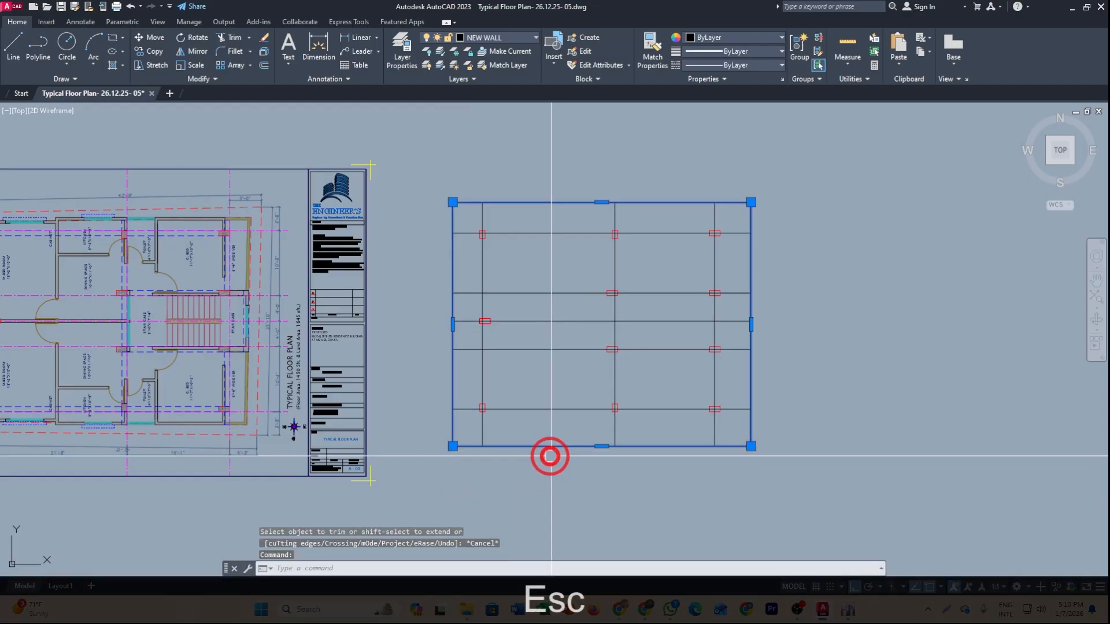
key("Delete")
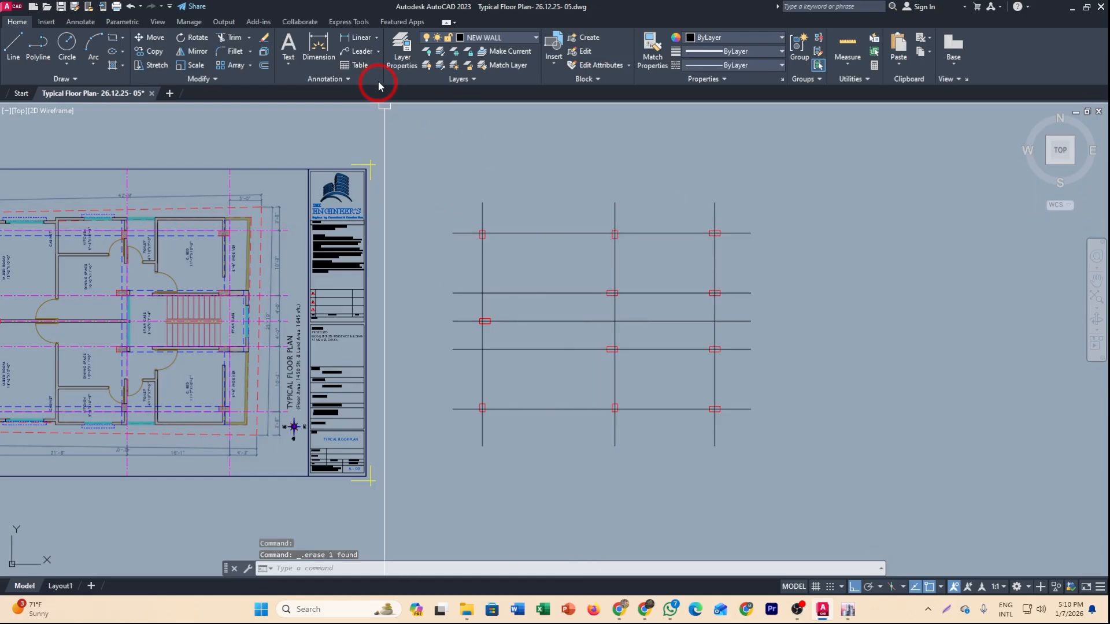
Add a linear dimension between the first two vertical grid lines, placed above the grid.
left_click(360, 41)
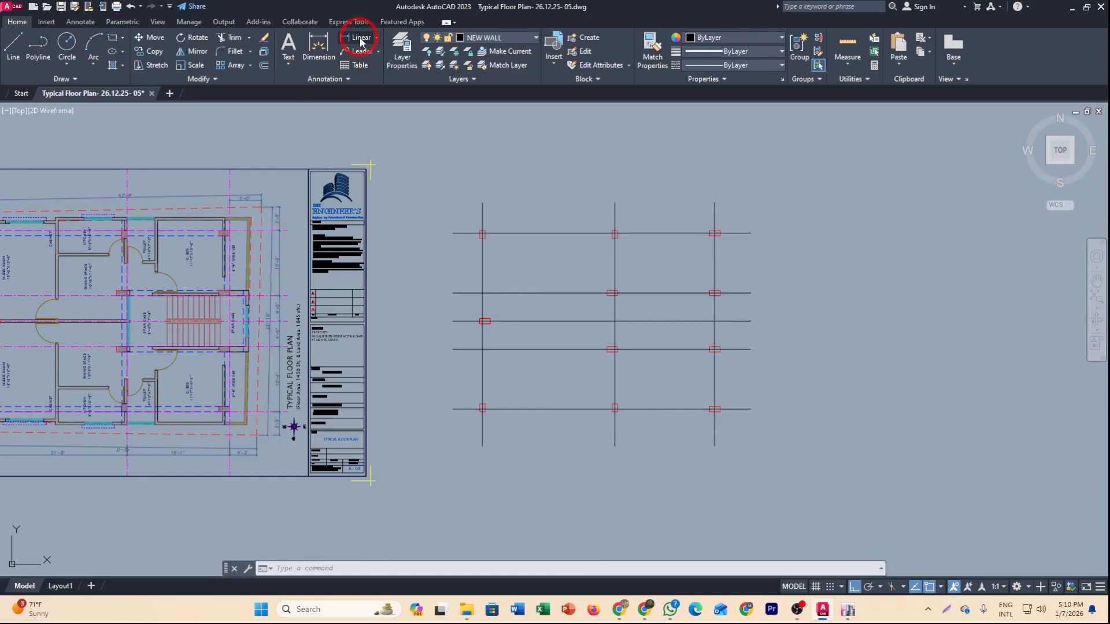
scroll(502, 233, "up", 2)
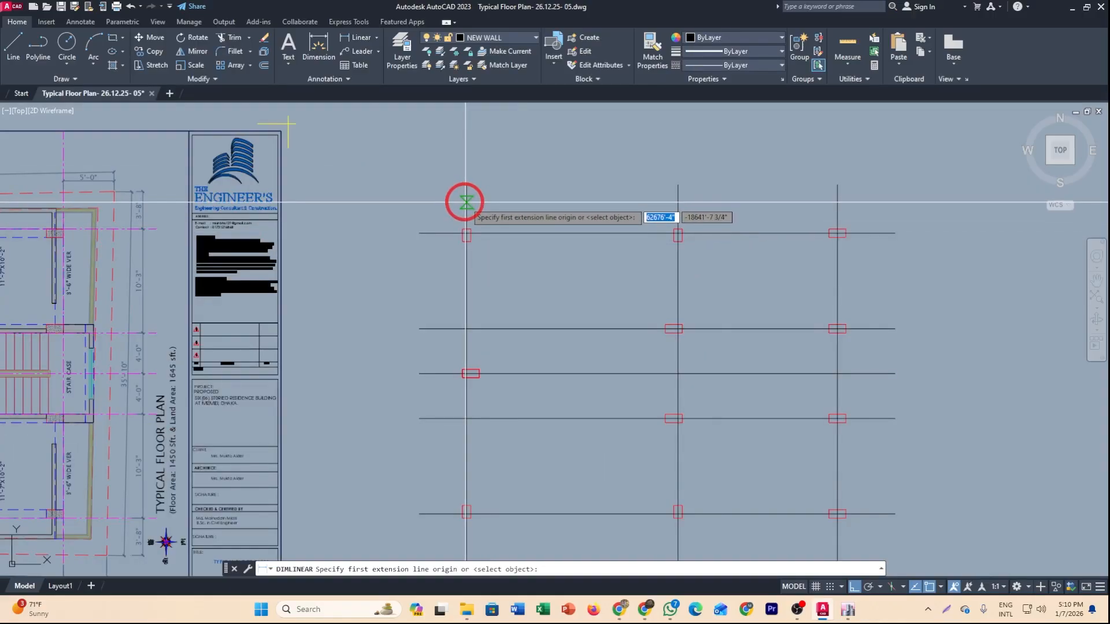
left_click(465, 202)
left_click(674, 204)
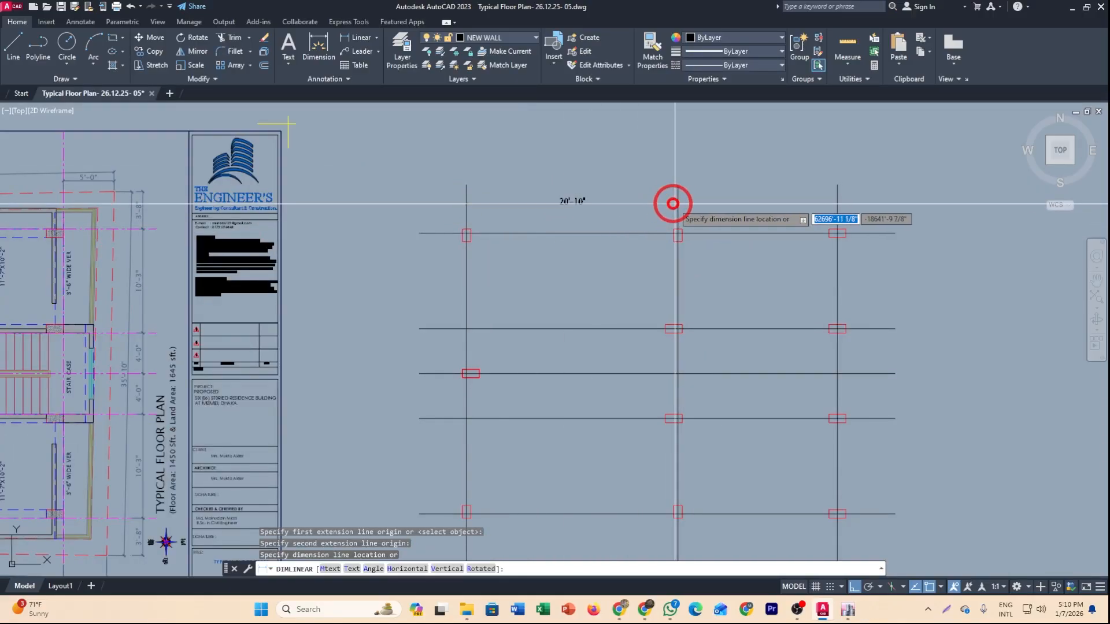
left_click(627, 201)
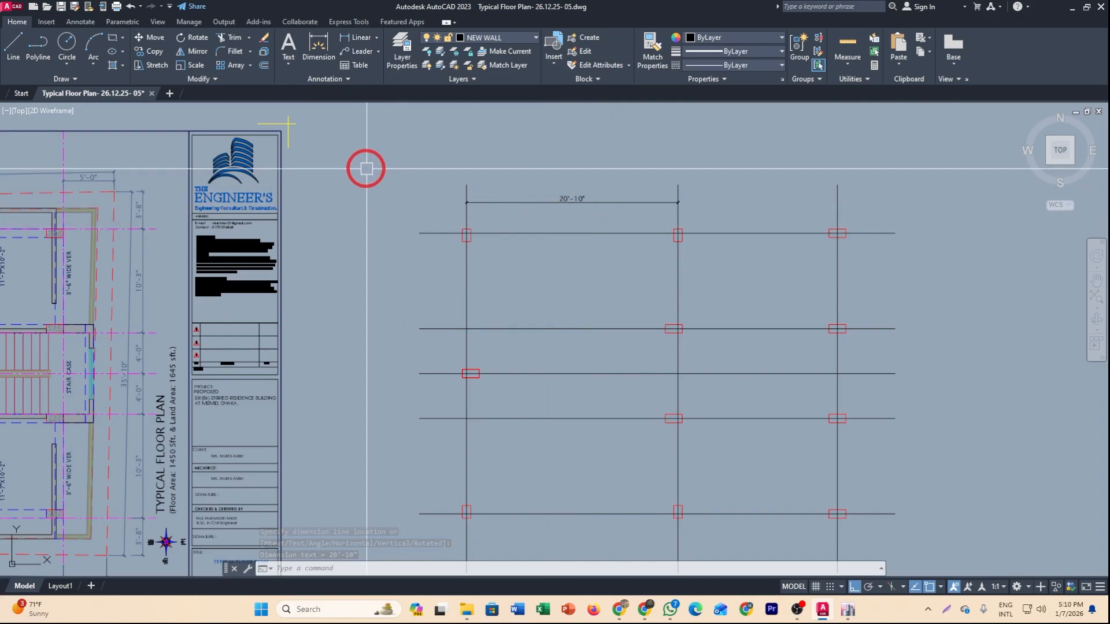
Continue the top dimension chain to the third vertical grid line.
left_click(349, 79)
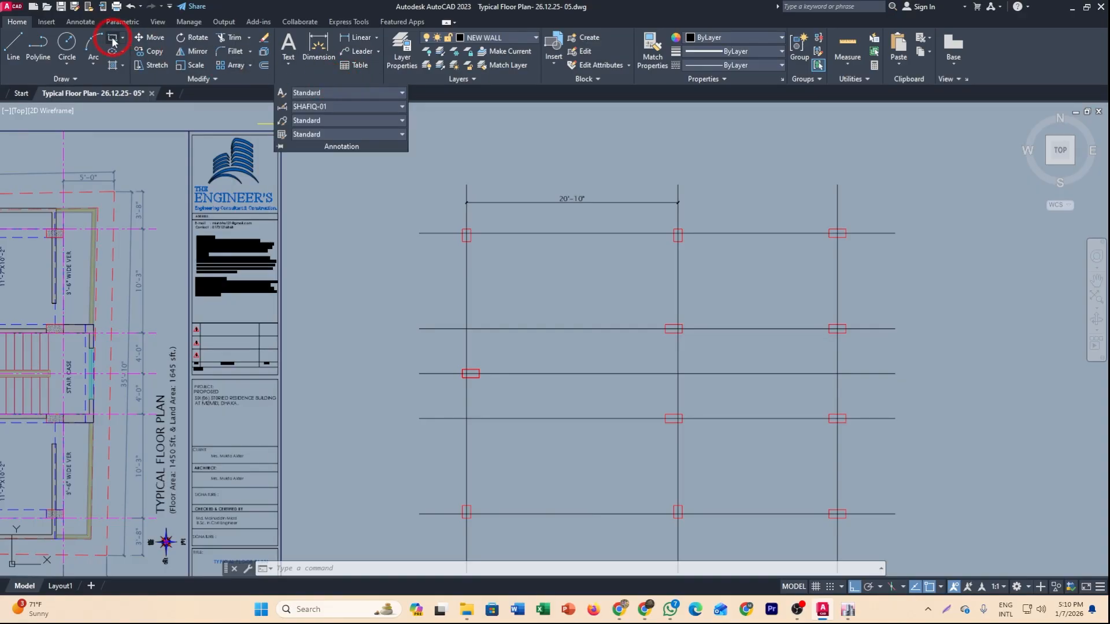
left_click(81, 22)
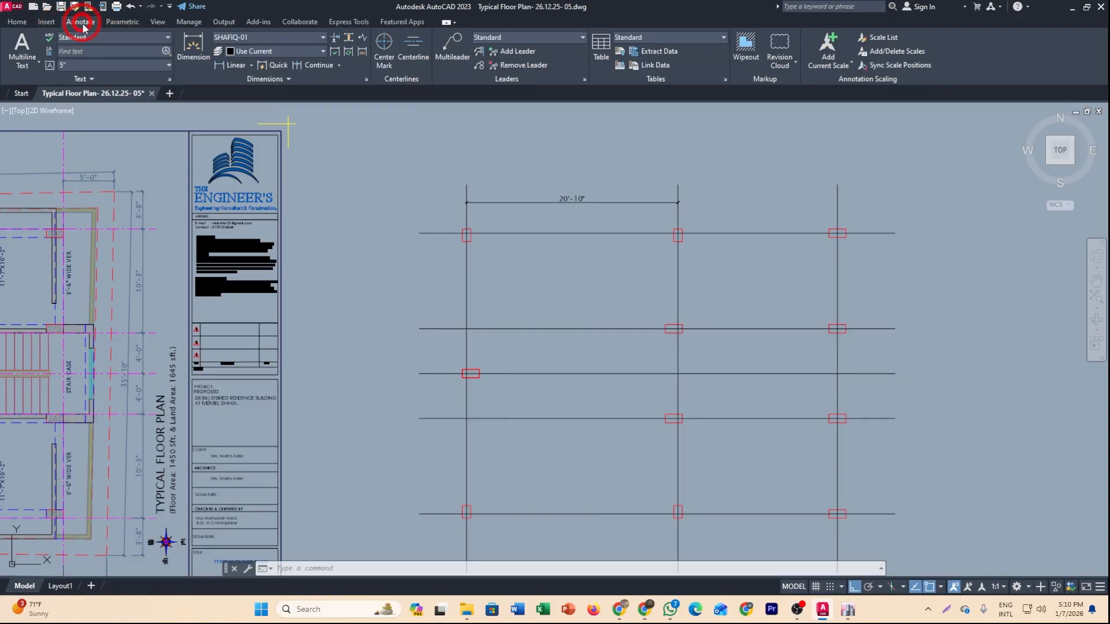
left_click(309, 67)
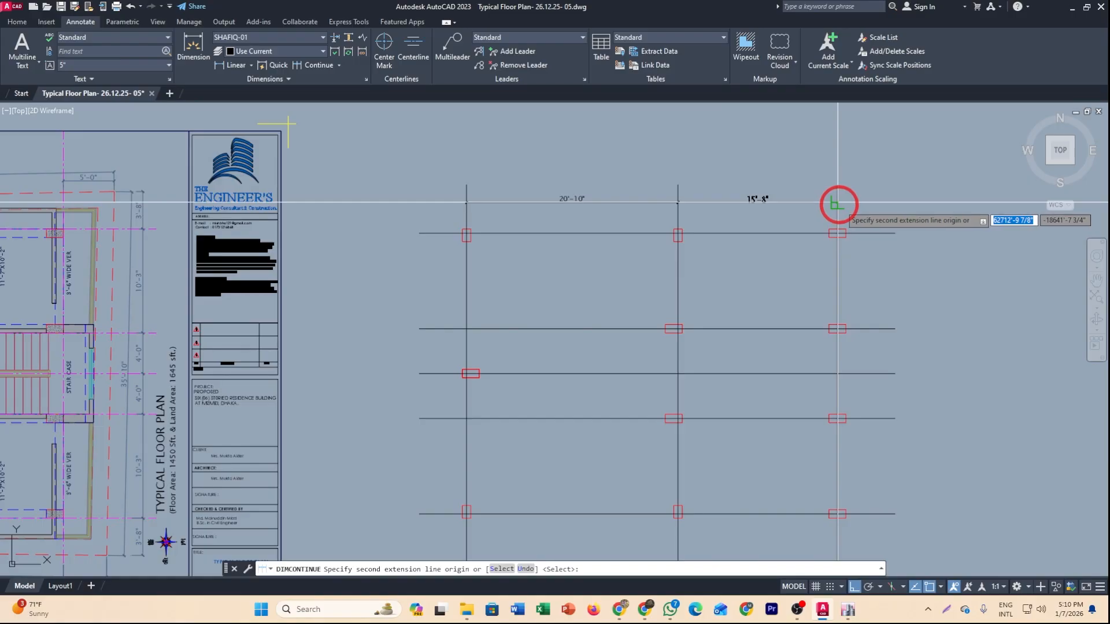
left_click(837, 203)
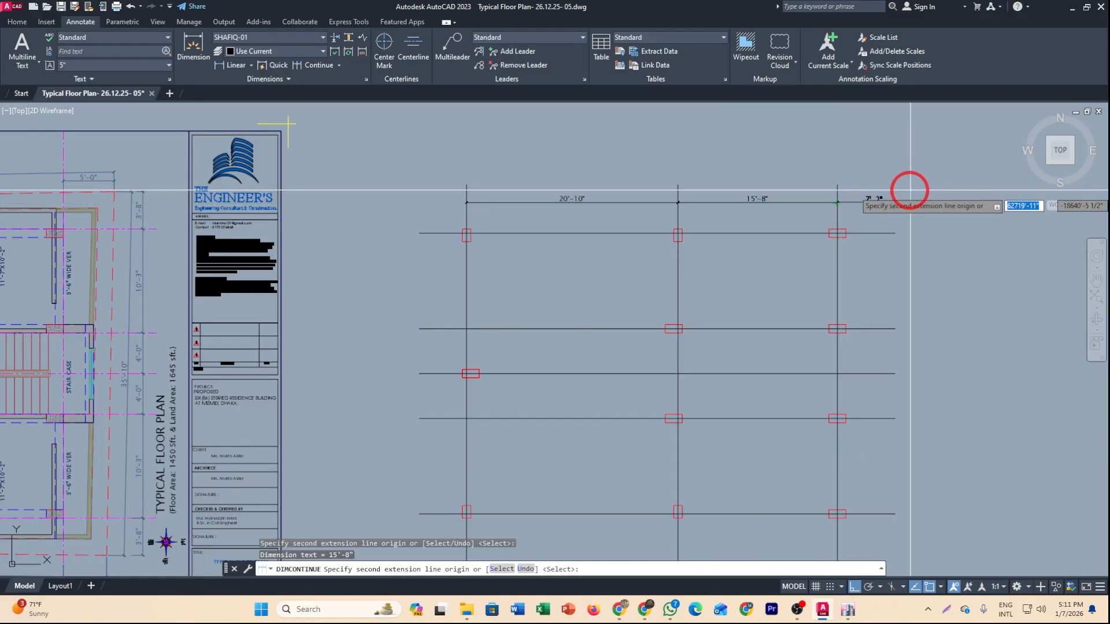
key("Escape")
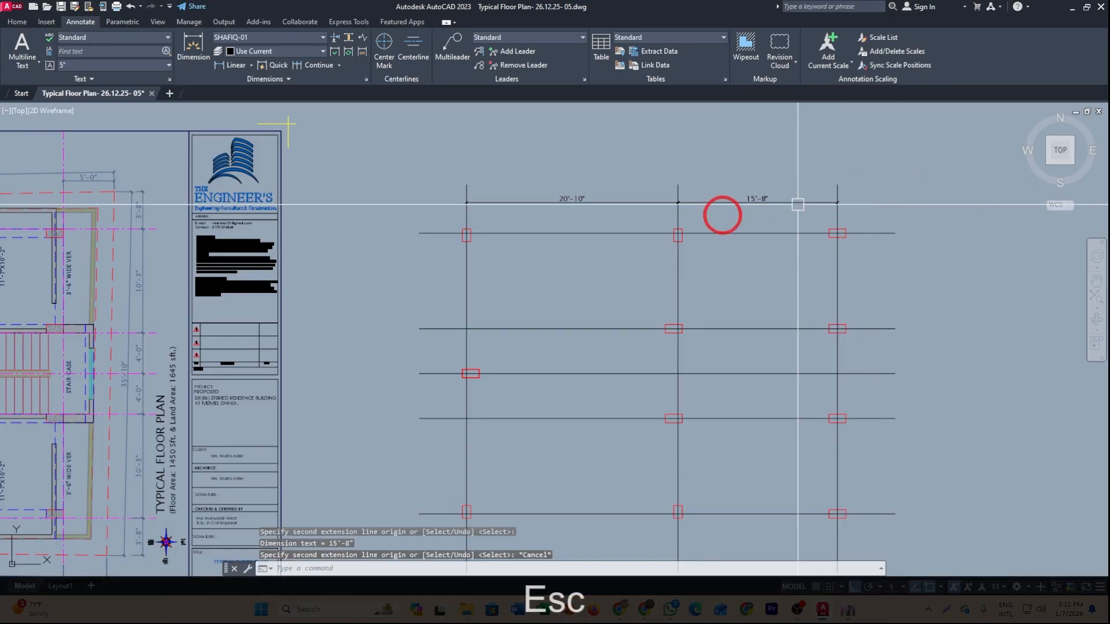
Add a vertical linear dimension between the top two horizontal grid lines on the grid's left side.
middle_click_drag(638, 238, 636, 199)
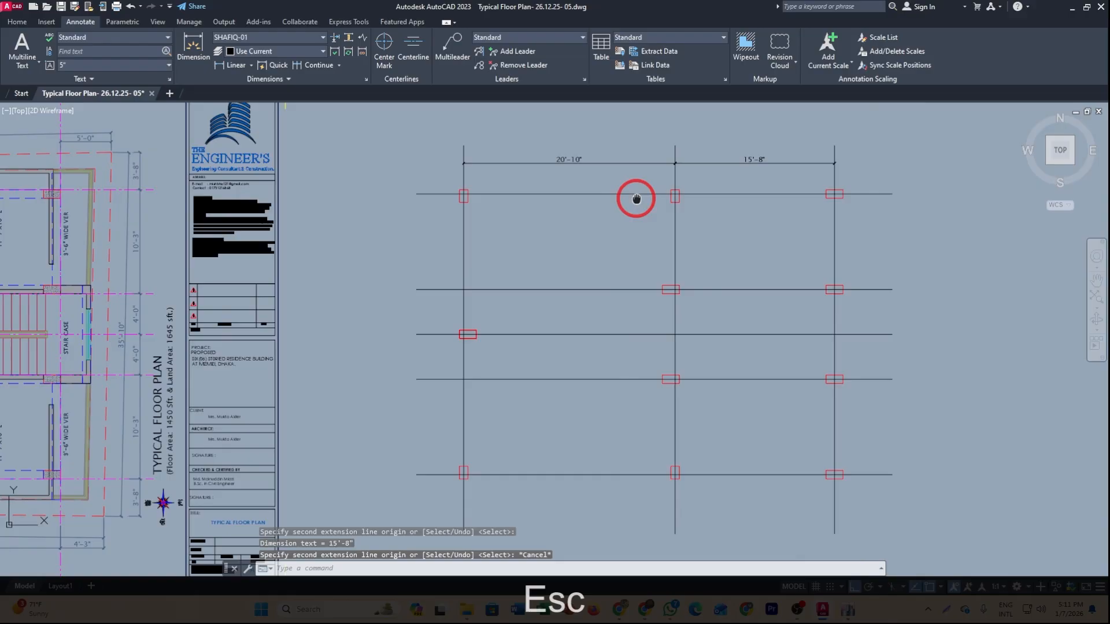
left_click(232, 64)
left_click(435, 198)
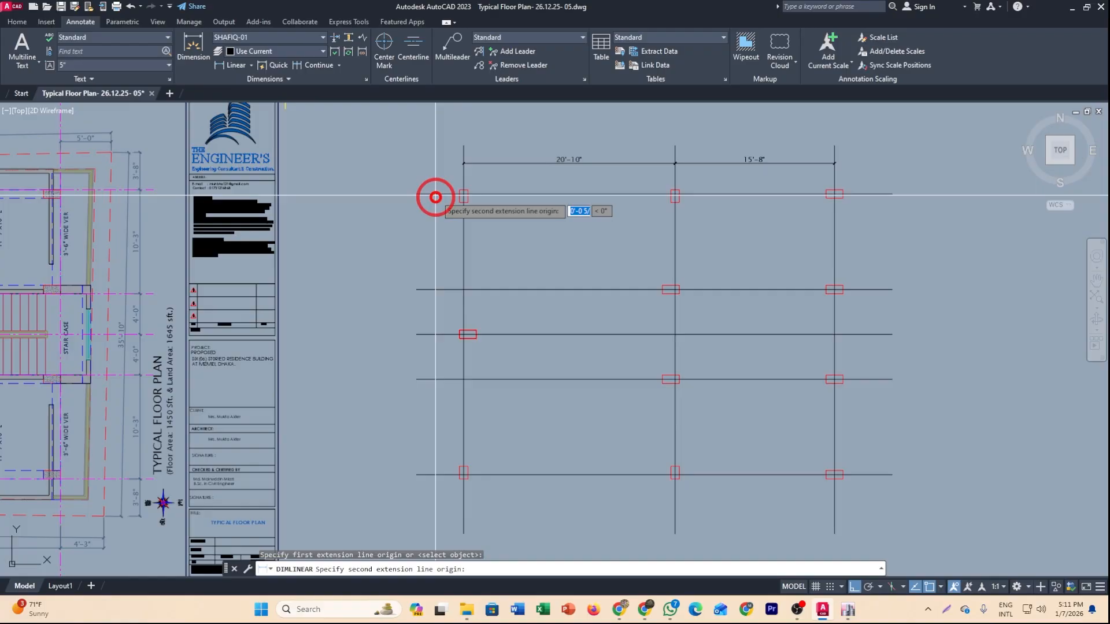
left_click(434, 289)
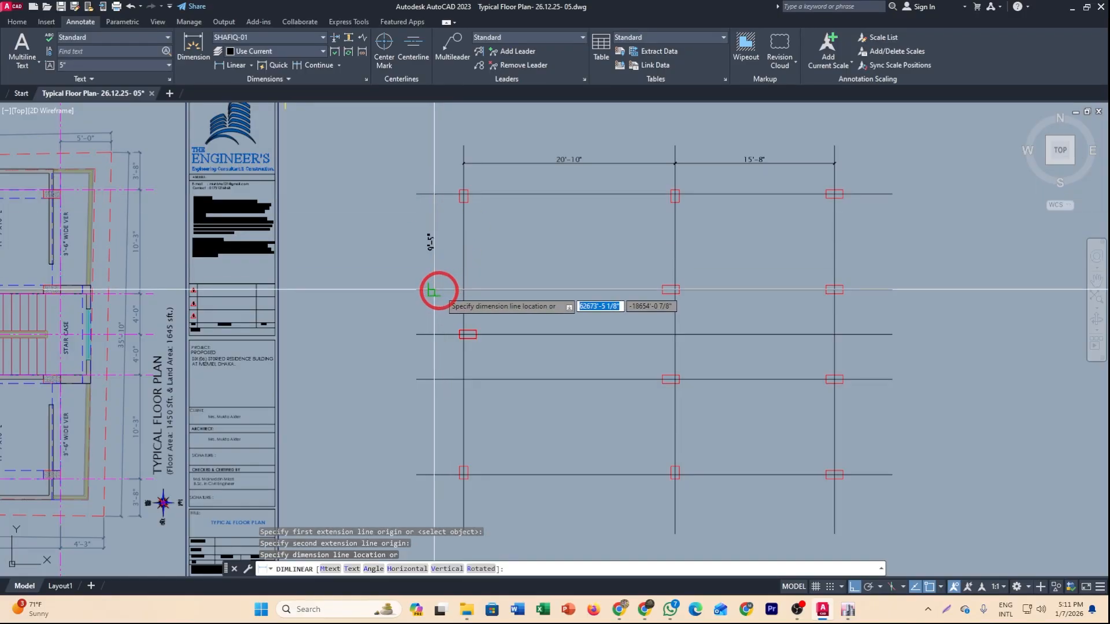
left_click(440, 268)
middle_click_drag(454, 283, 454, 262)
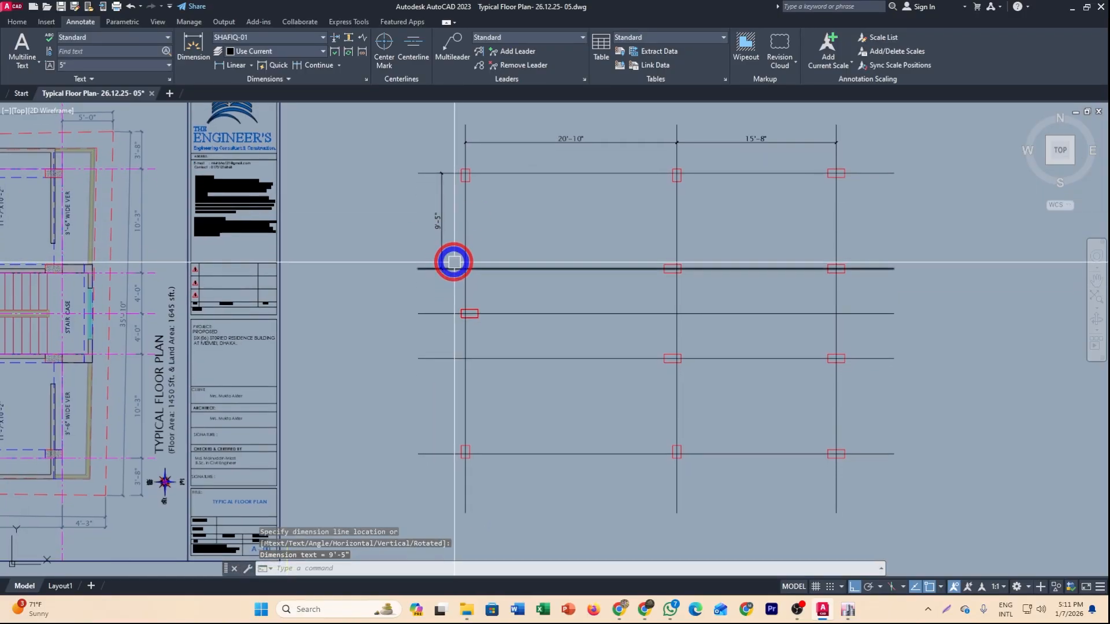
Continue the left dimension chain down through the remaining horizontal grid lines.
left_click(317, 66)
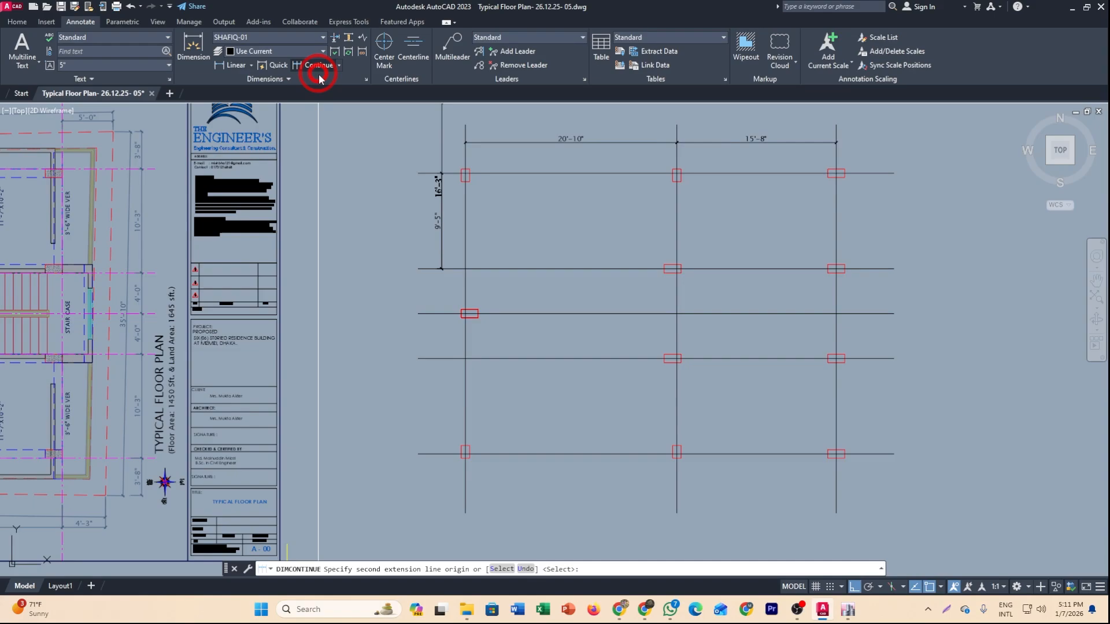
left_click(442, 314)
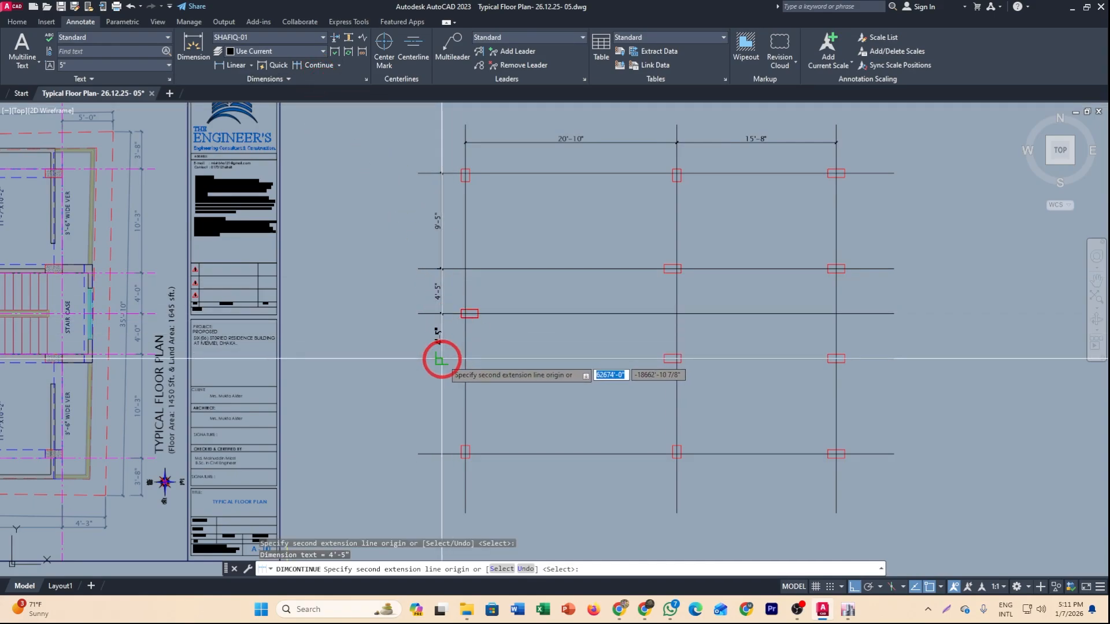
left_click(442, 358)
left_click(441, 454)
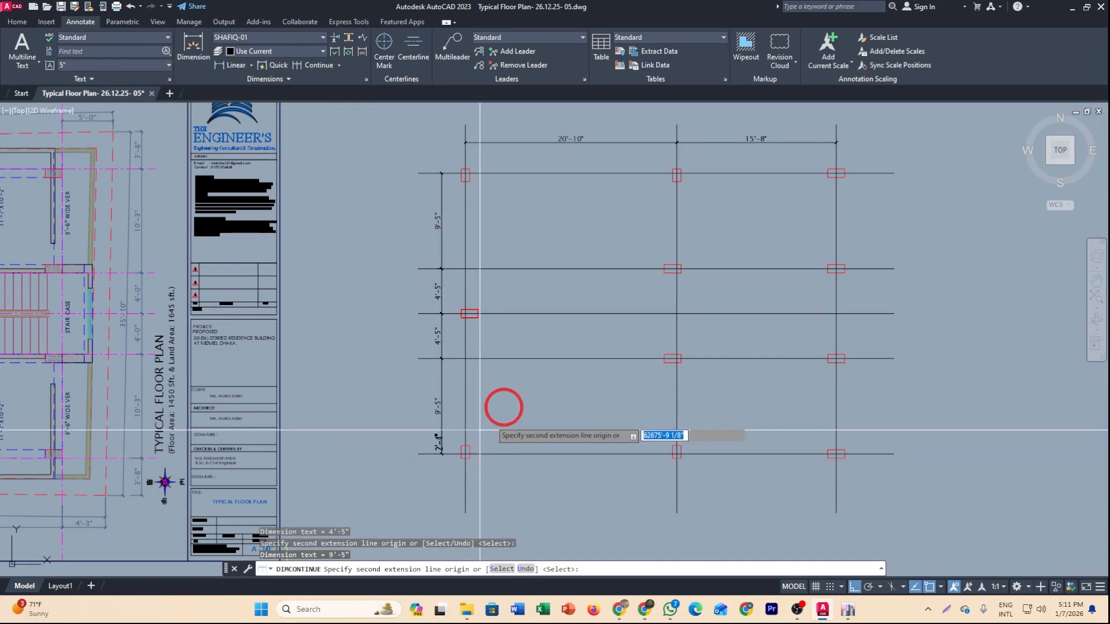
key("Escape")
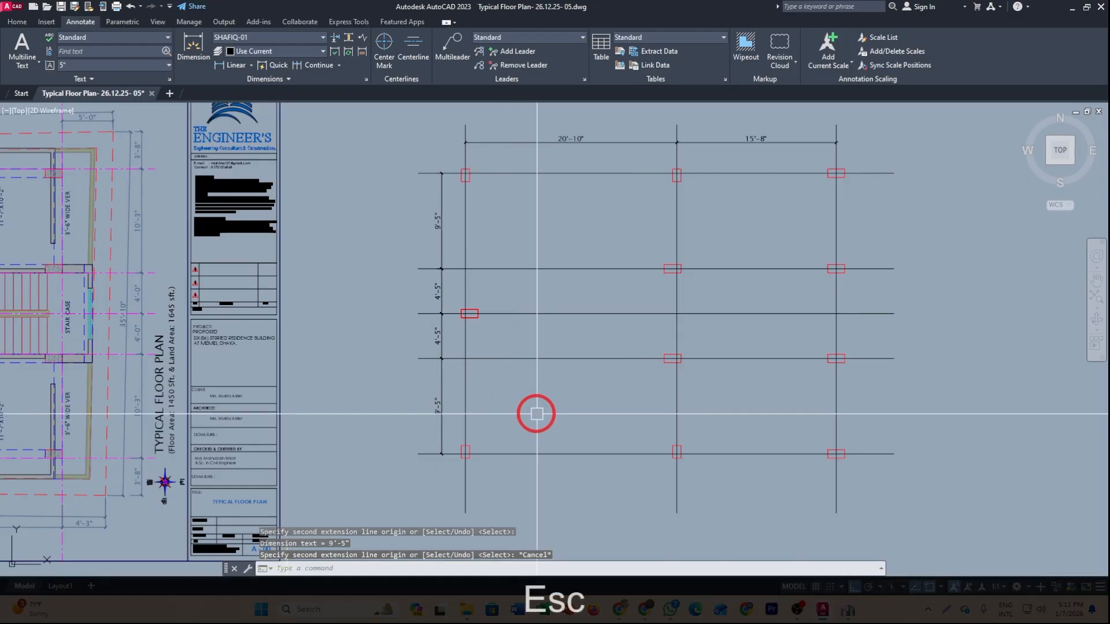
middle_click_drag(535, 414, 515, 431)
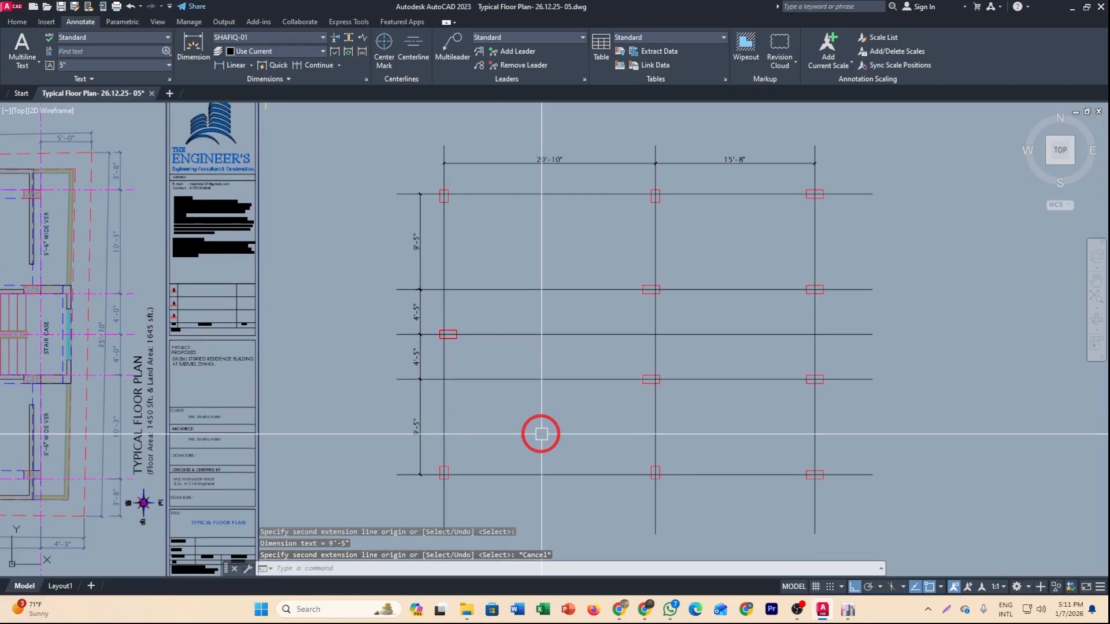
middle_click_drag(557, 449, 585, 426)
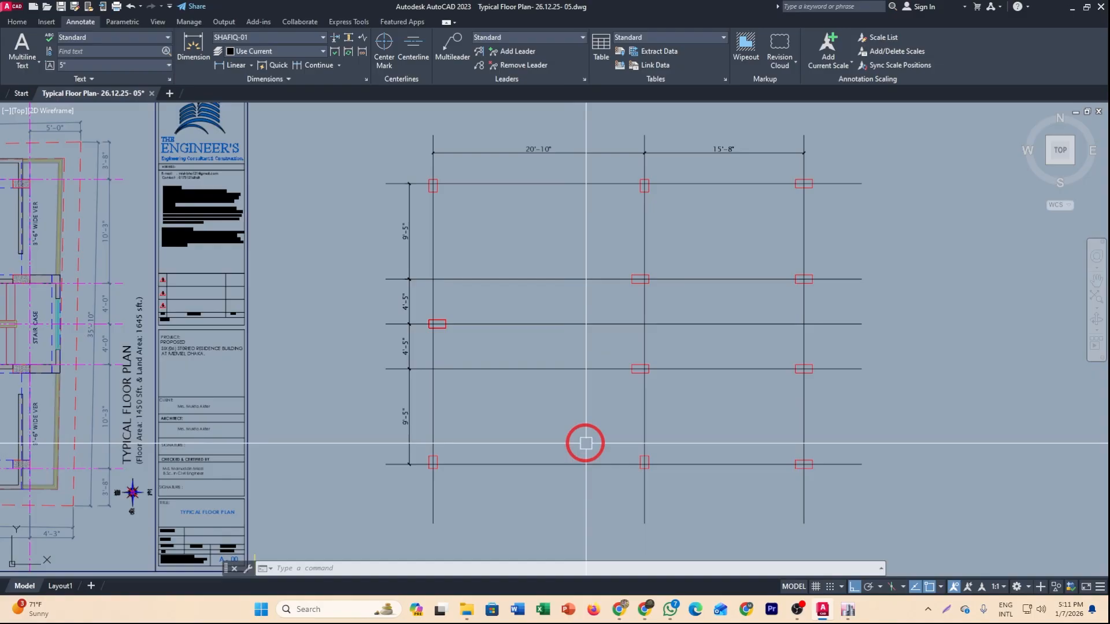
middle_click_drag(602, 439, 590, 434)
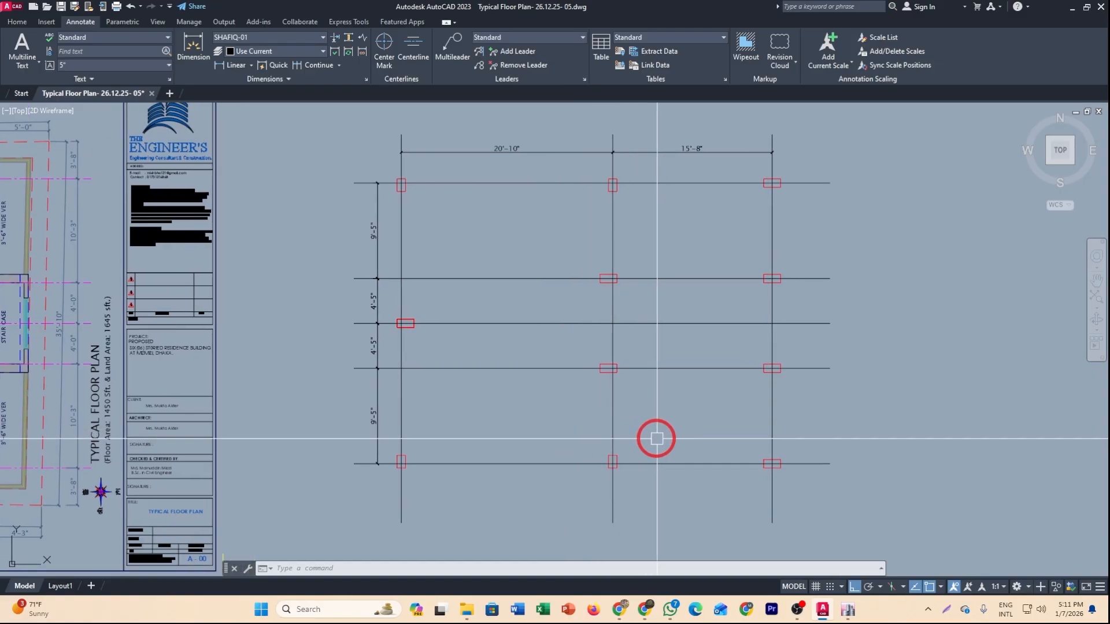
Switch to ETABS and start a new model initialized with settings from a model file.
left_click(849, 617)
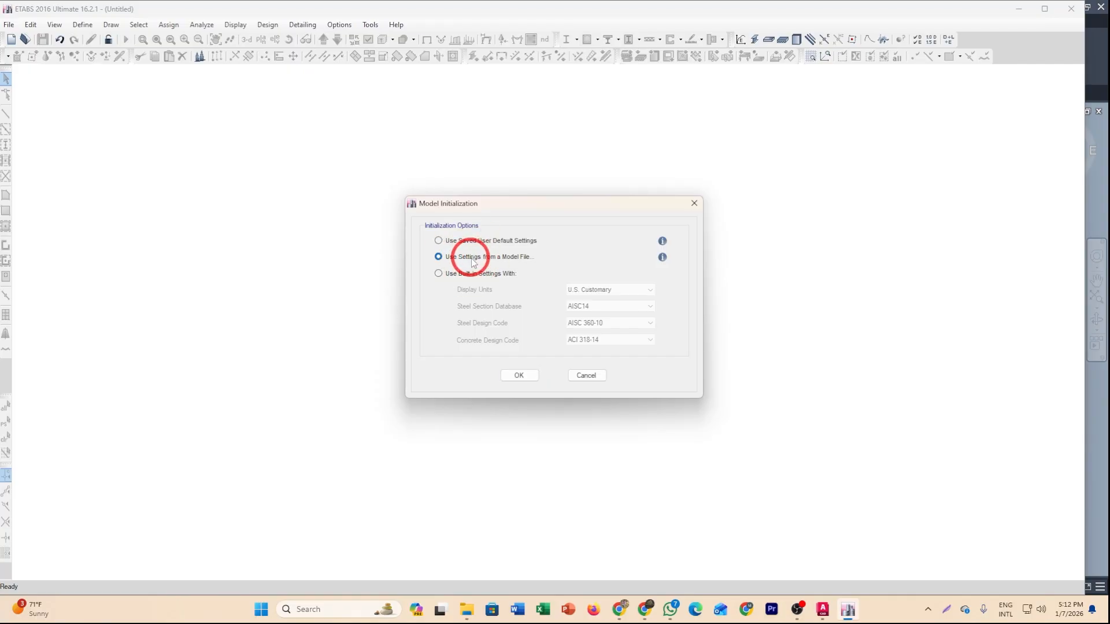
left_click(520, 377)
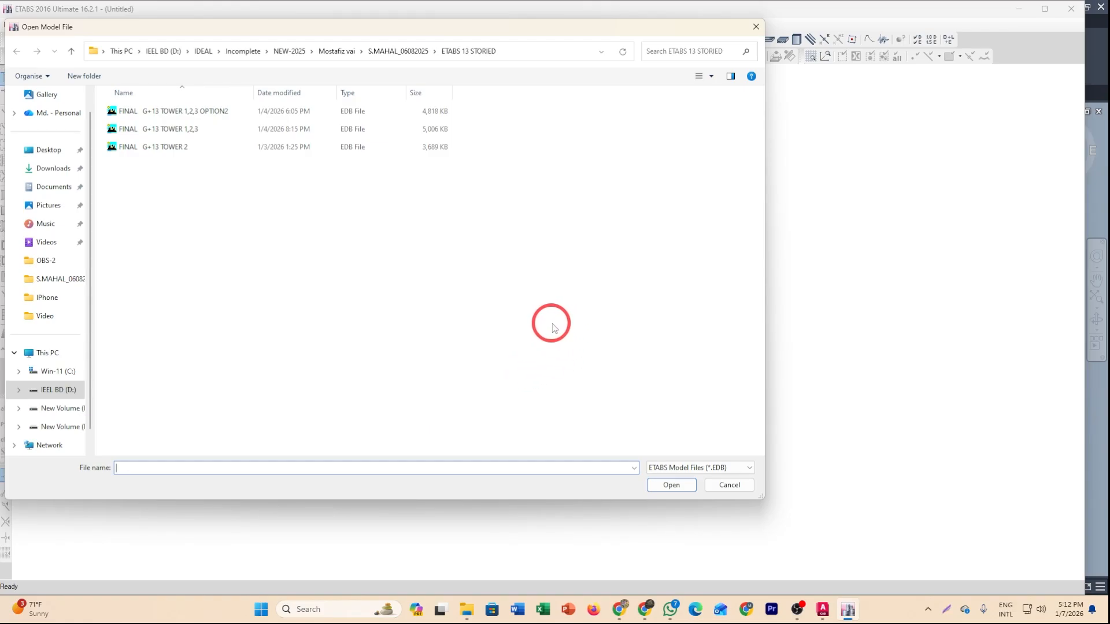
Browse to the ETABS folder and open the 7 STORIED FENI model file for its settings.
left_click(289, 51)
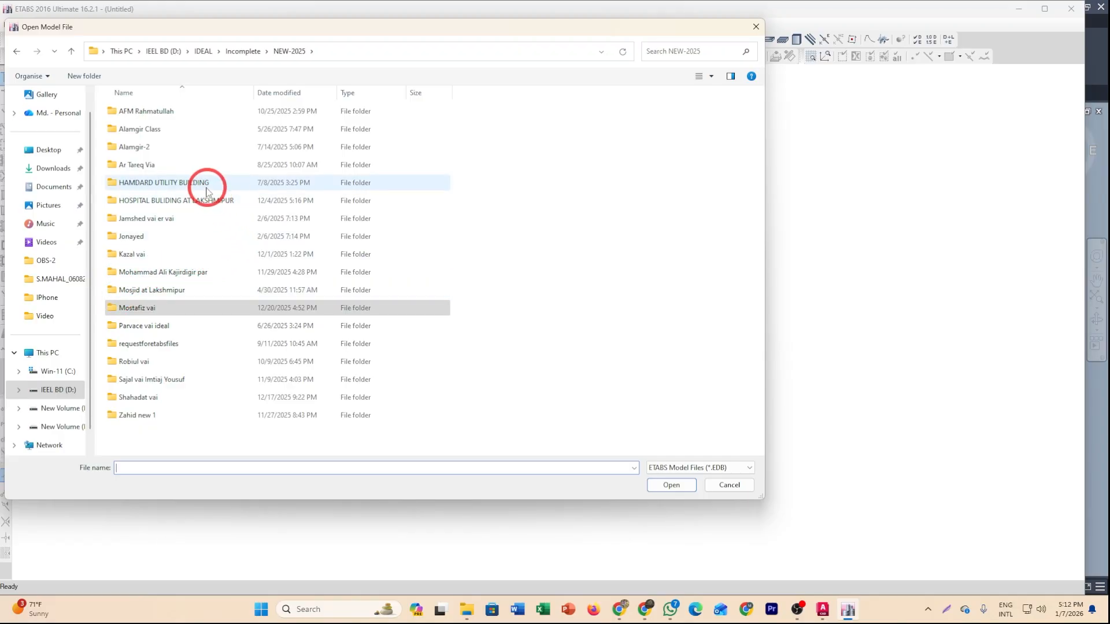
key("alt+Left")
double_click(134, 123)
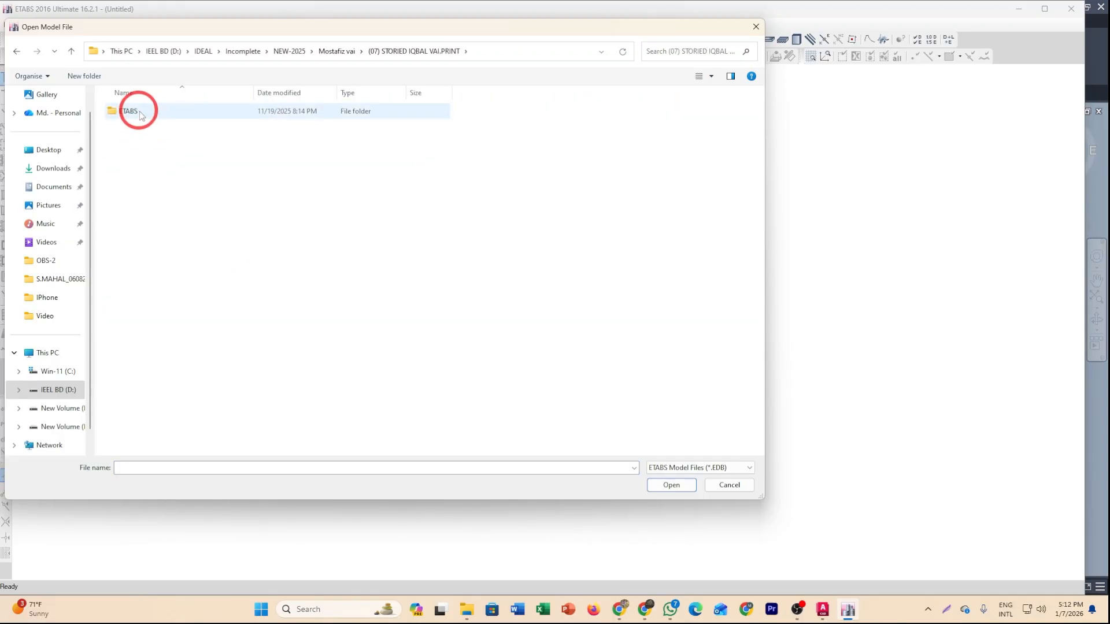
double_click(139, 111)
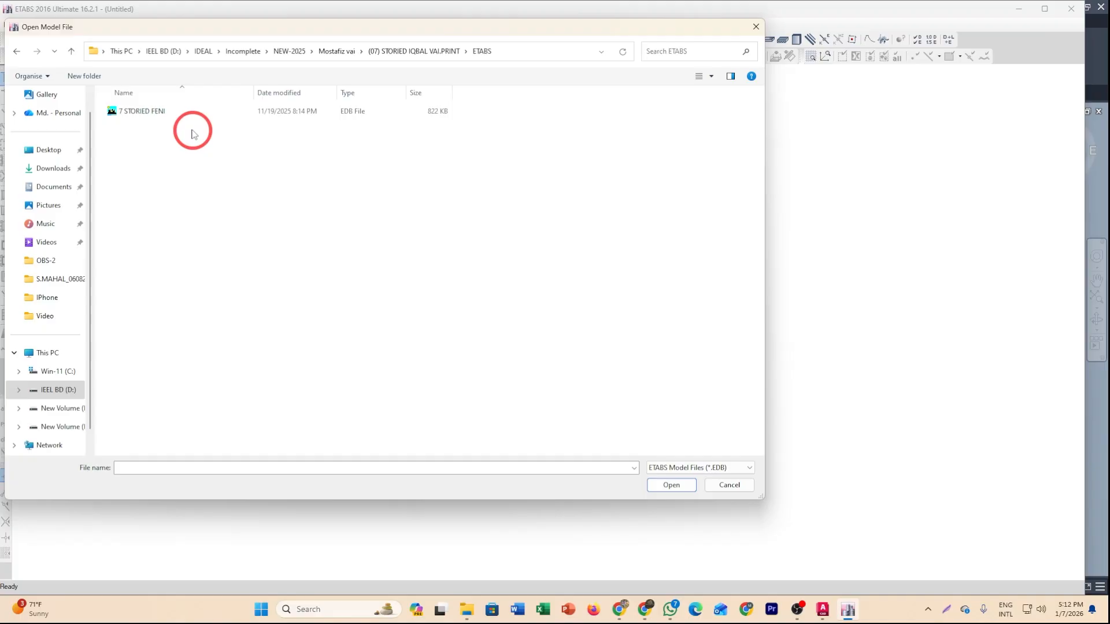
left_click(155, 111)
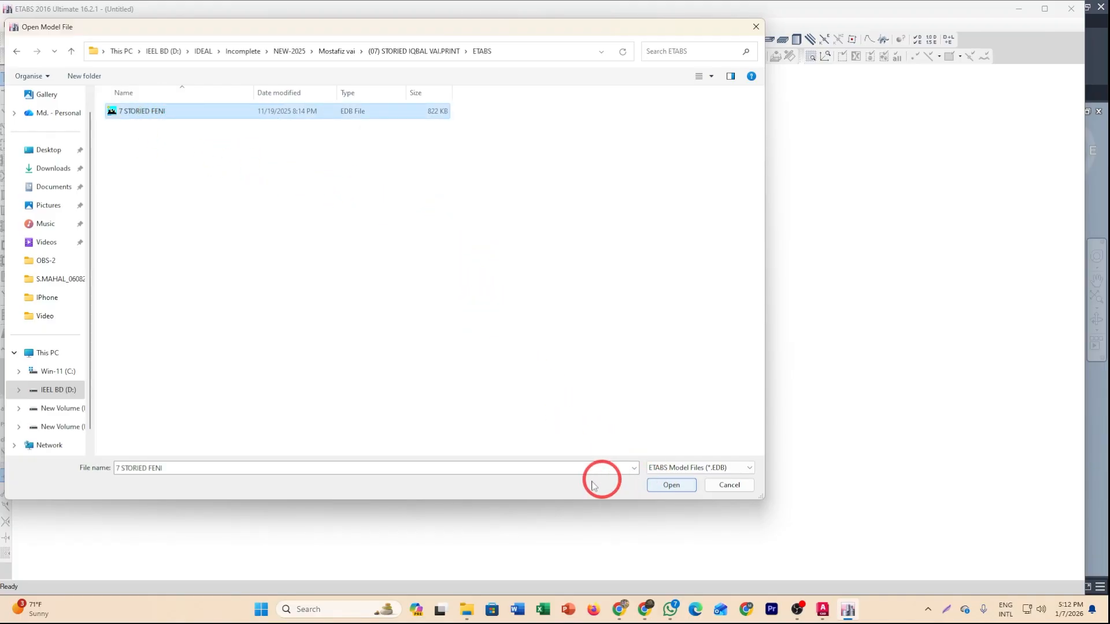
left_click(675, 488)
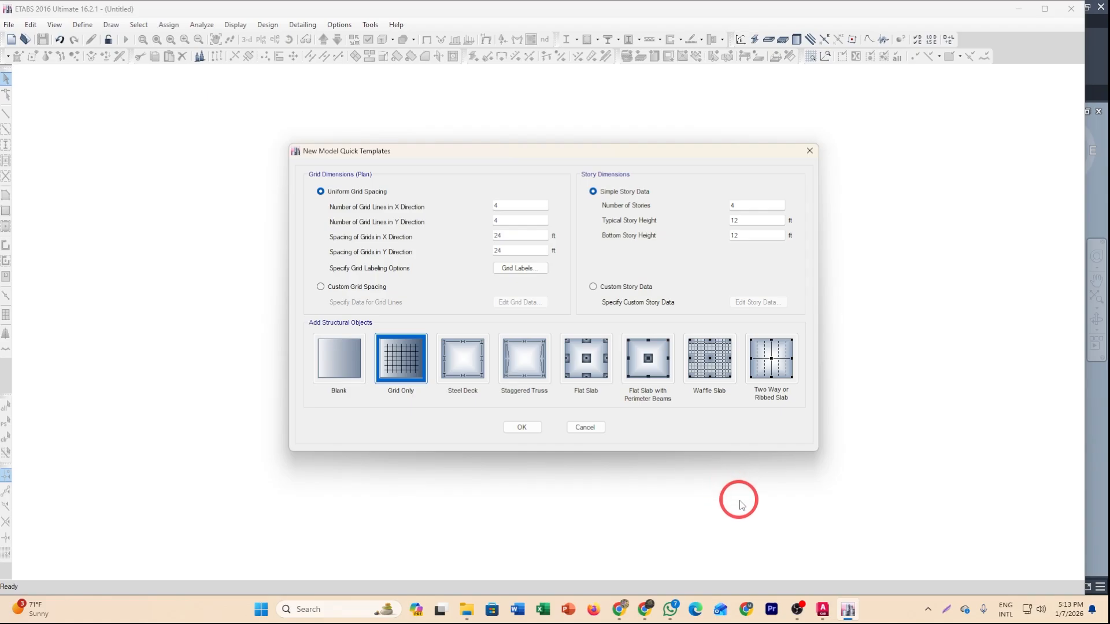
Switch back to AutoCAD and the dimensioned column grid.
mouse_move(827, 617)
left_click(825, 585)
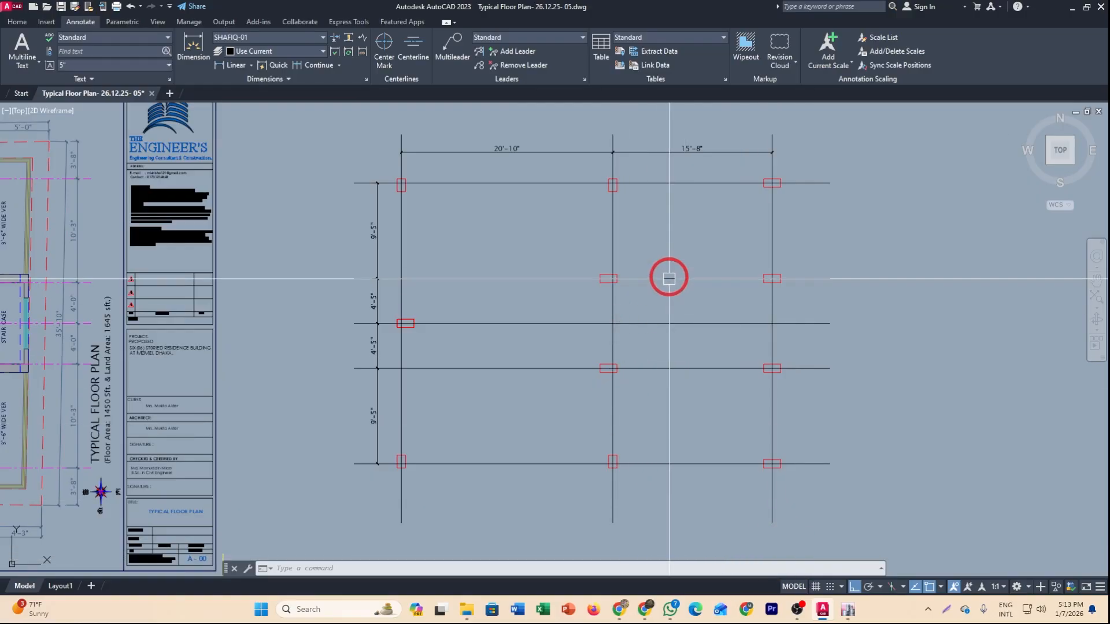
middle_click_drag(606, 229, 525, 220)
middle_click_drag(443, 222, 417, 213)
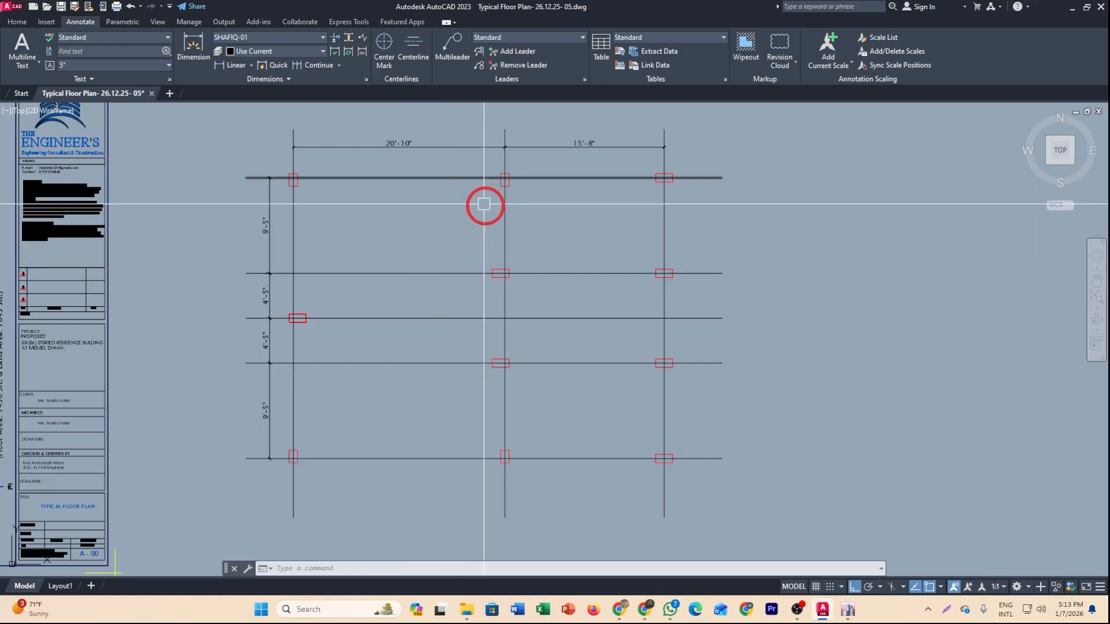
middle_click_drag(500, 249, 531, 270)
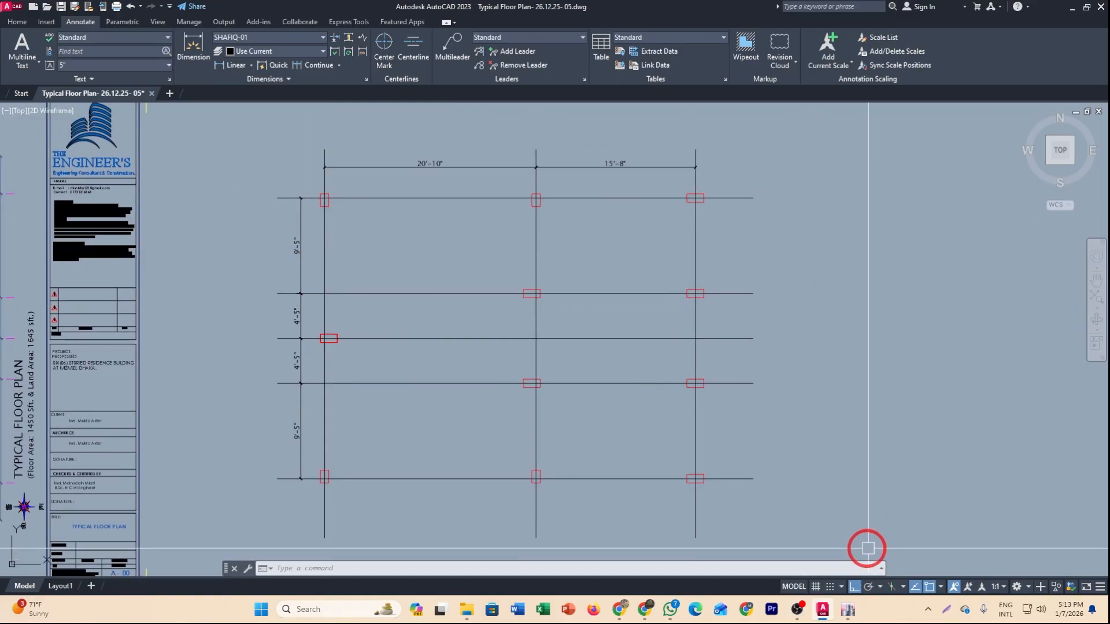
middle_click_drag(867, 547, 865, 504)
Switch to ETABS and set the uniform grid to 3 grid lines in X and 5 grid lines in Y.
left_click(856, 616)
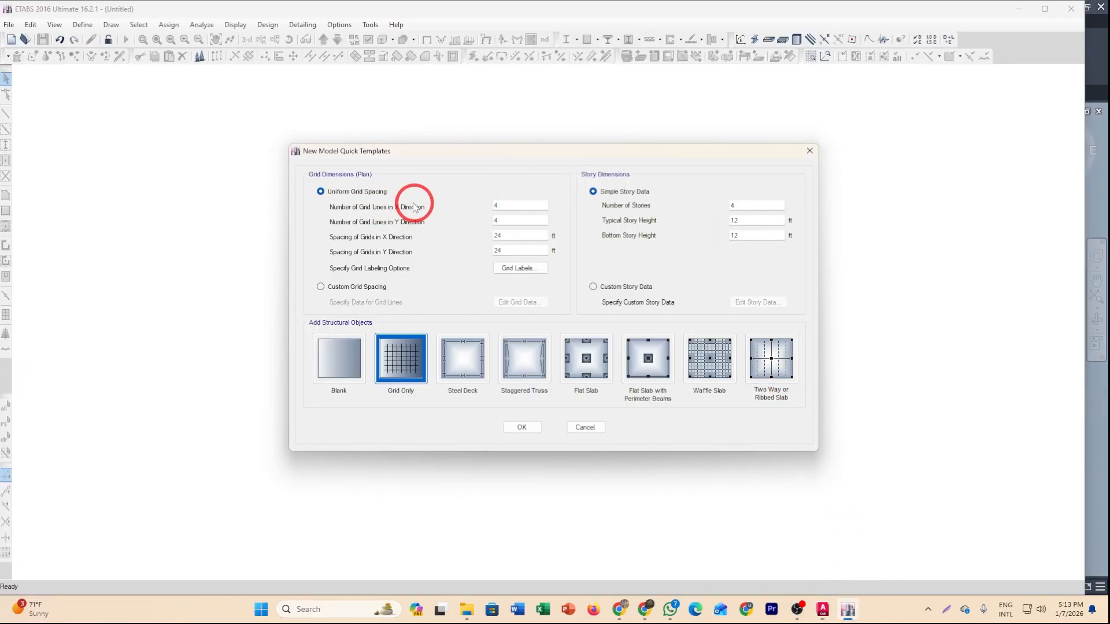
left_click_drag(504, 205, 466, 207)
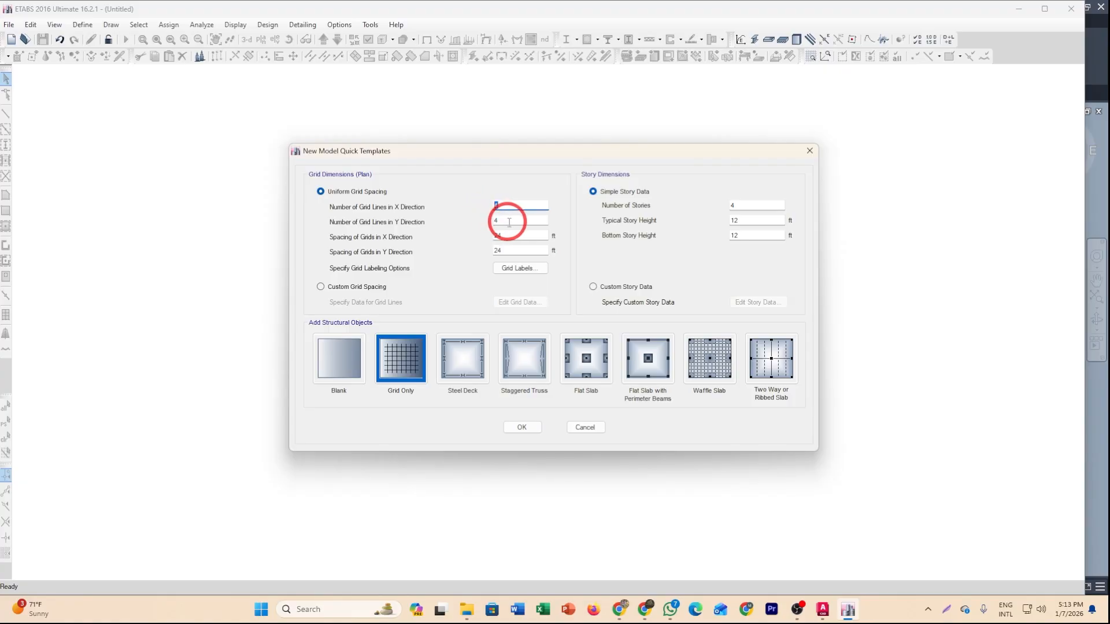
type("3")
left_click_drag(509, 222, 472, 223)
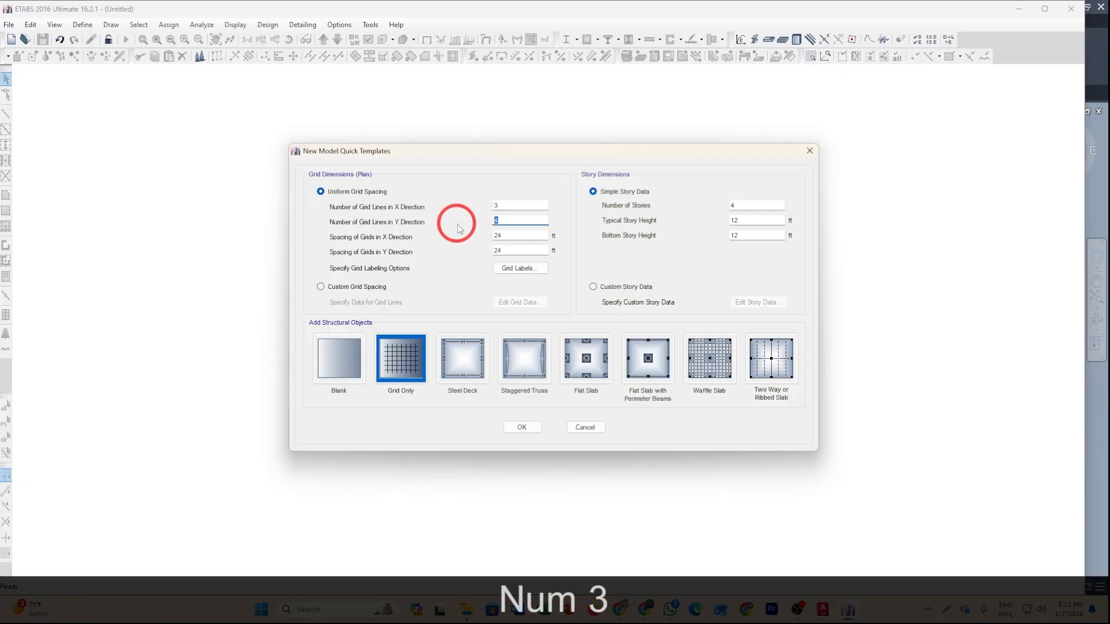
type("5")
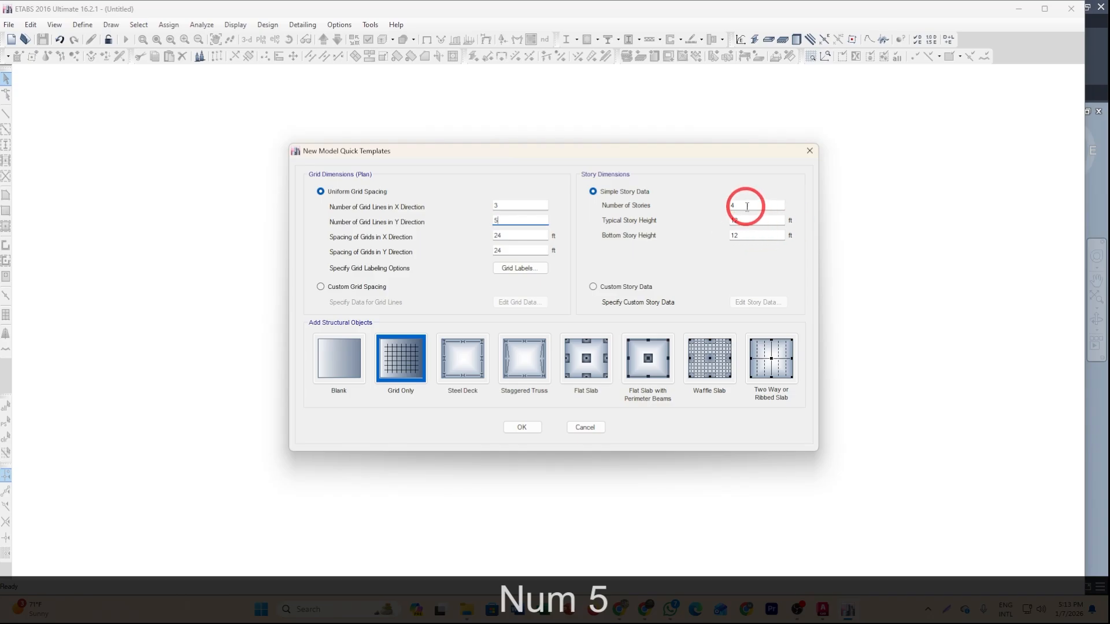
Set the simple story data to 9 stories, a typical story height of 10 ft and a bottom story height of 6 ft.
left_click_drag(747, 205, 643, 218)
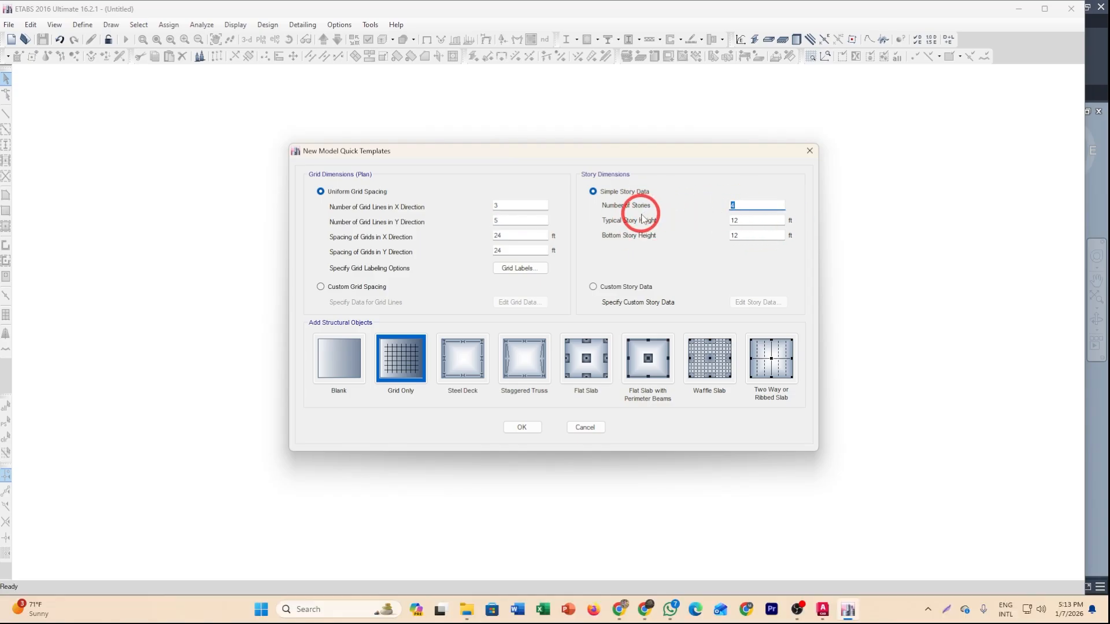
type("9")
double_click(747, 220)
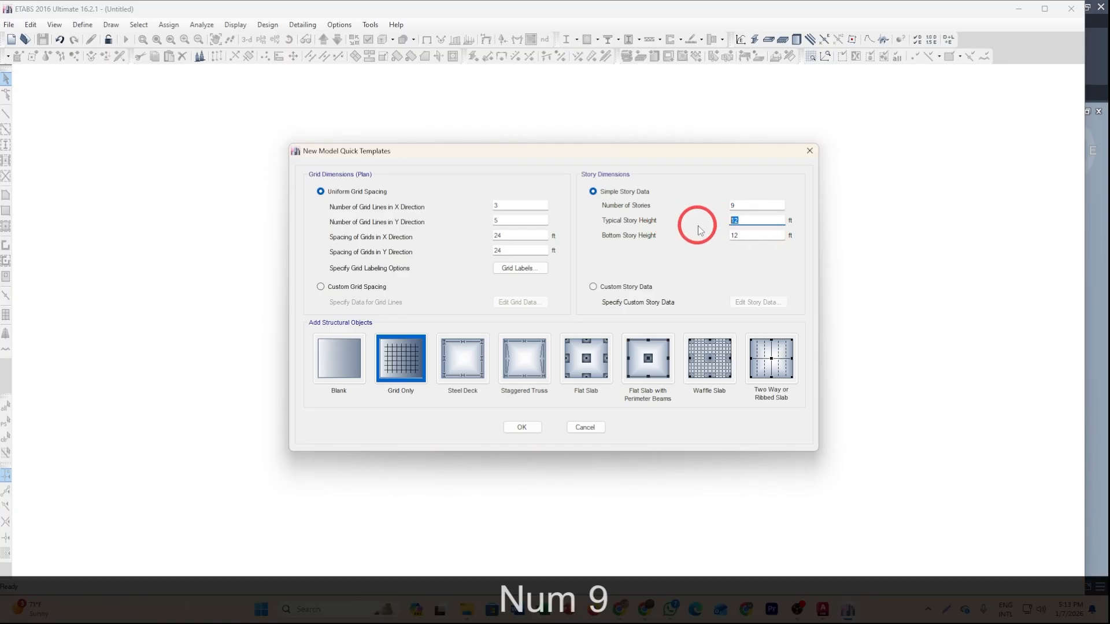
type("10")
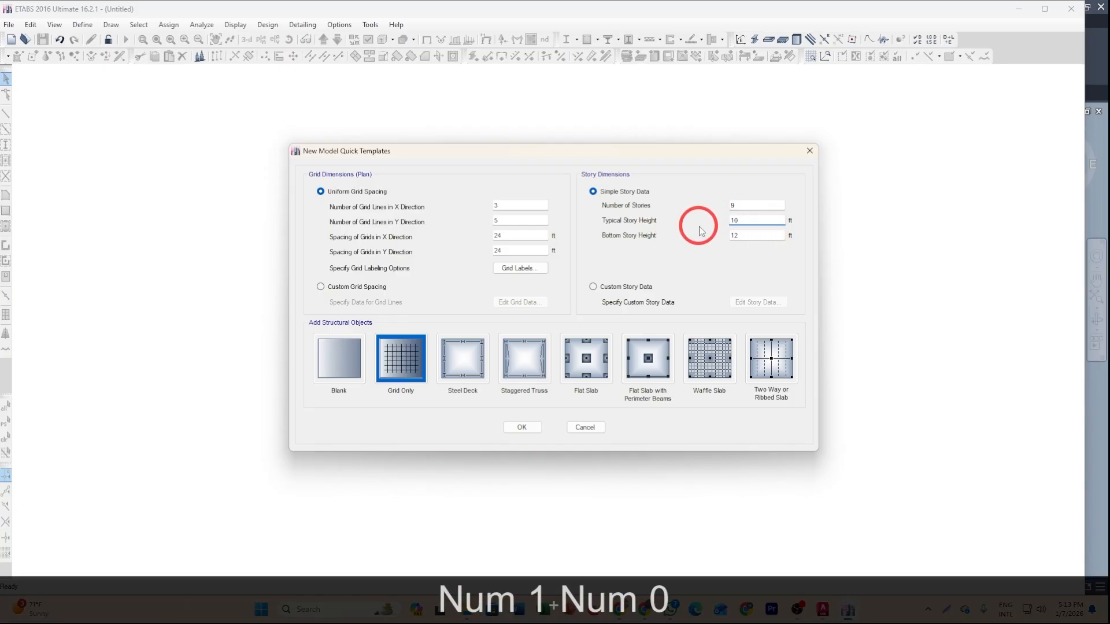
double_click(736, 234)
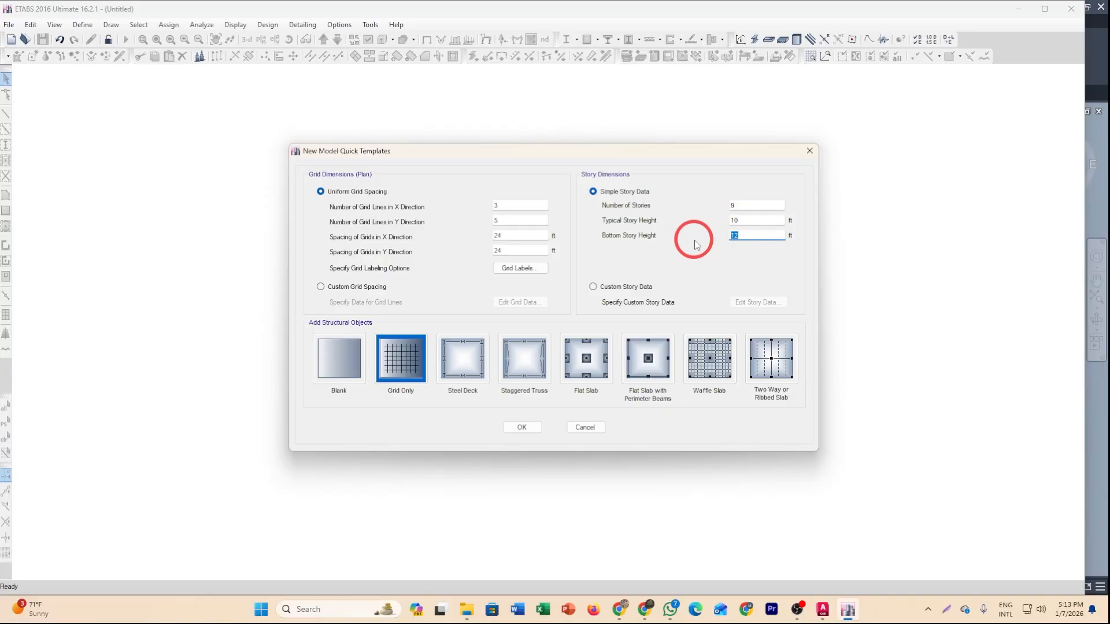
type("6")
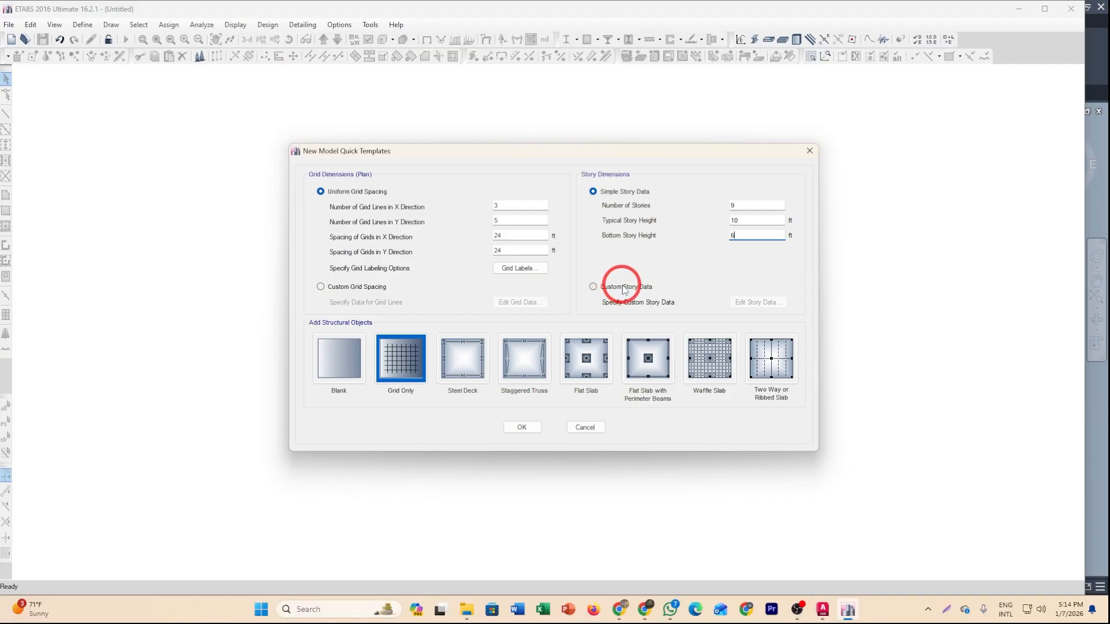
Switch to custom story data, open its story table, and rename Story1 to GF.
left_click(595, 287)
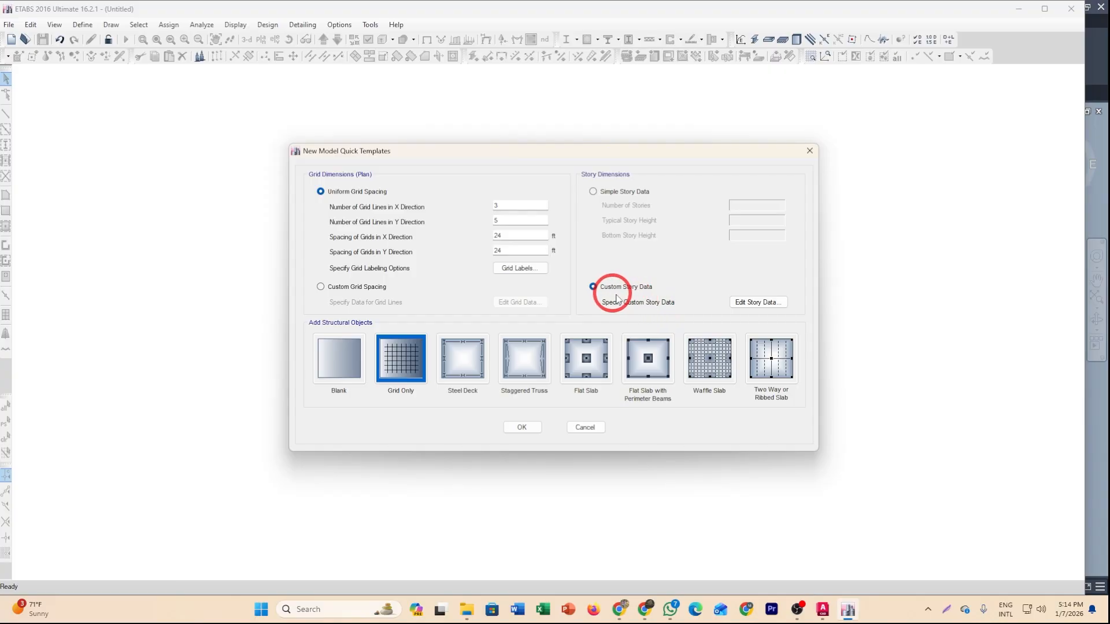
left_click(755, 303)
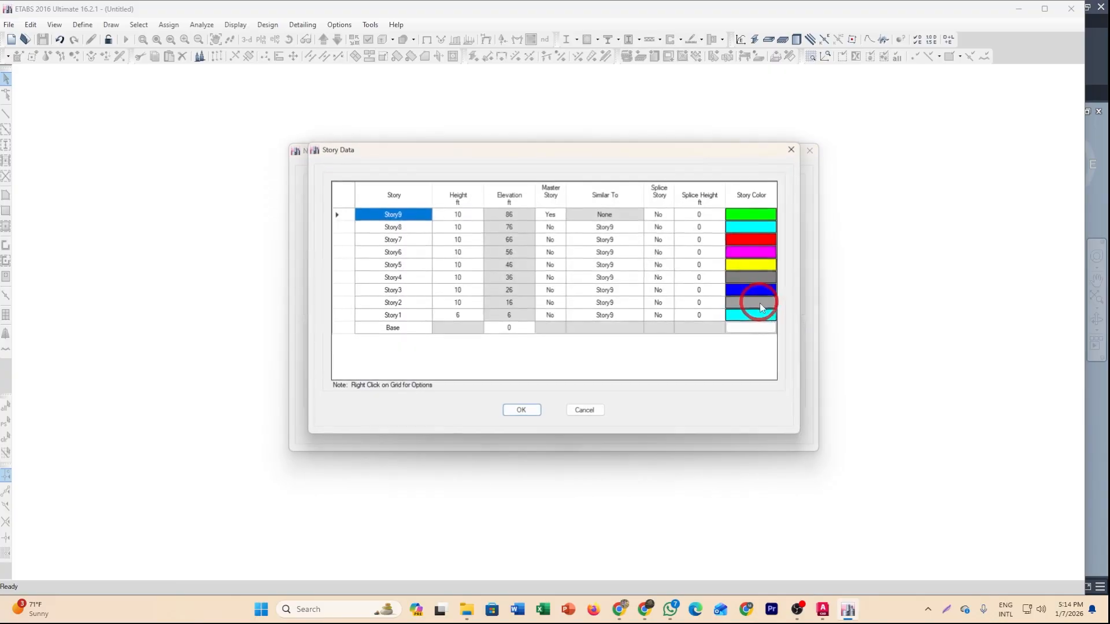
left_click(401, 316)
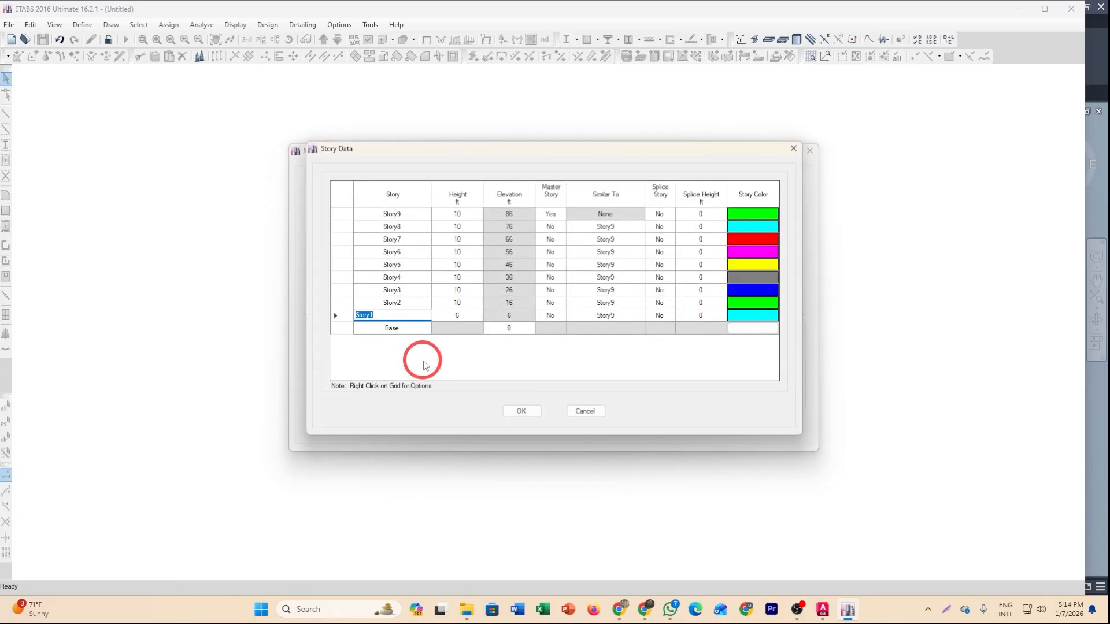
key("Caps_Lock")
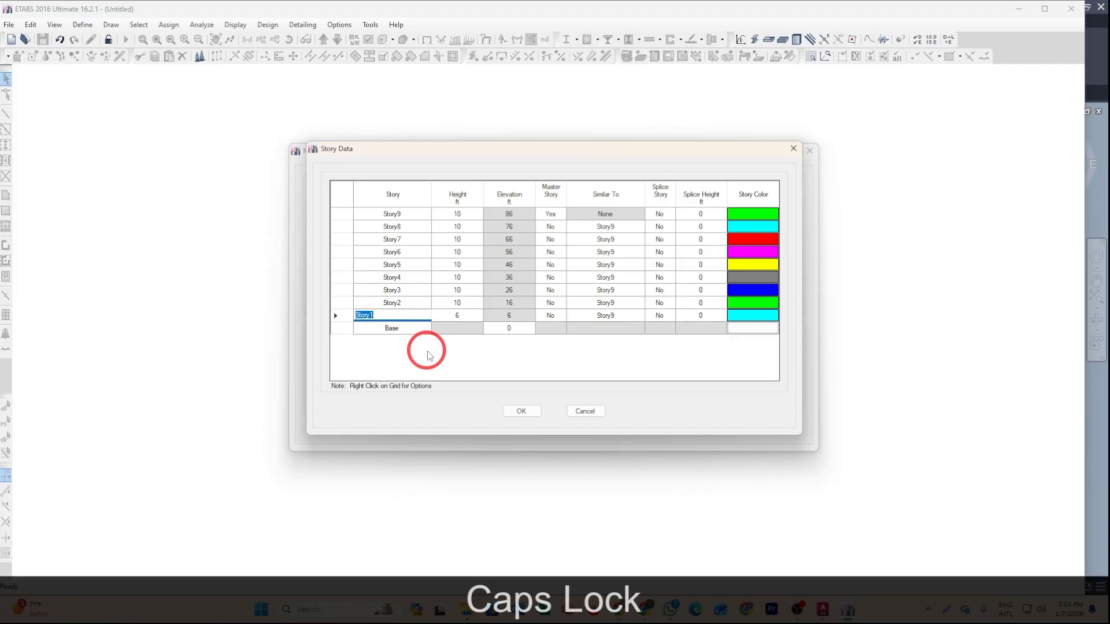
type("GF")
Rename Story2, Story3 and Story4 to L-1, L-2 and L-3 in the story table.
left_click(411, 304)
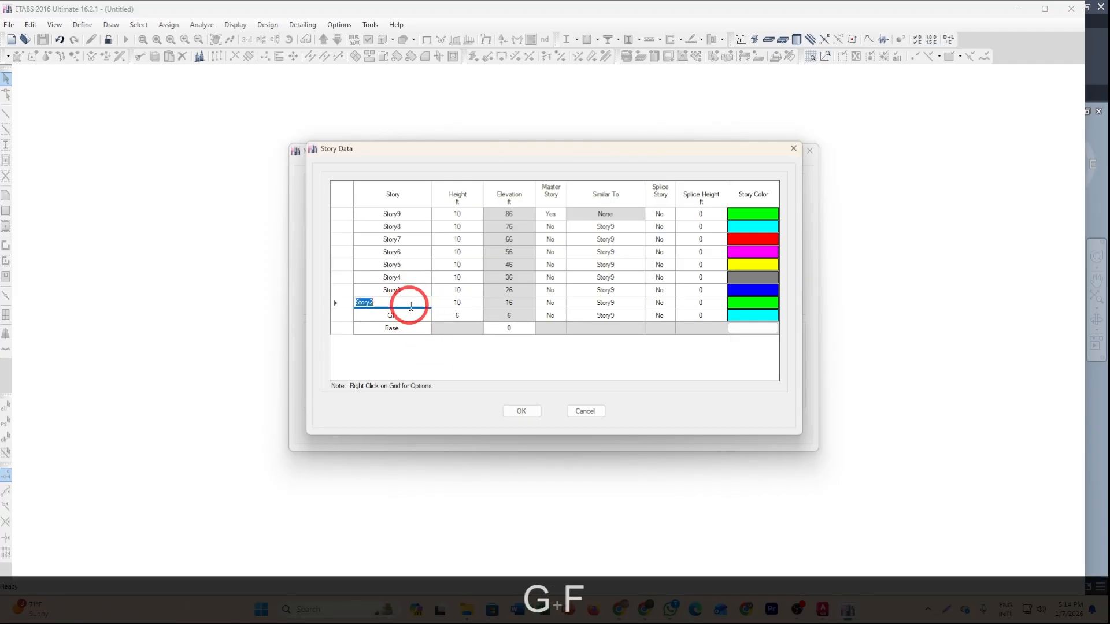
type("L-")
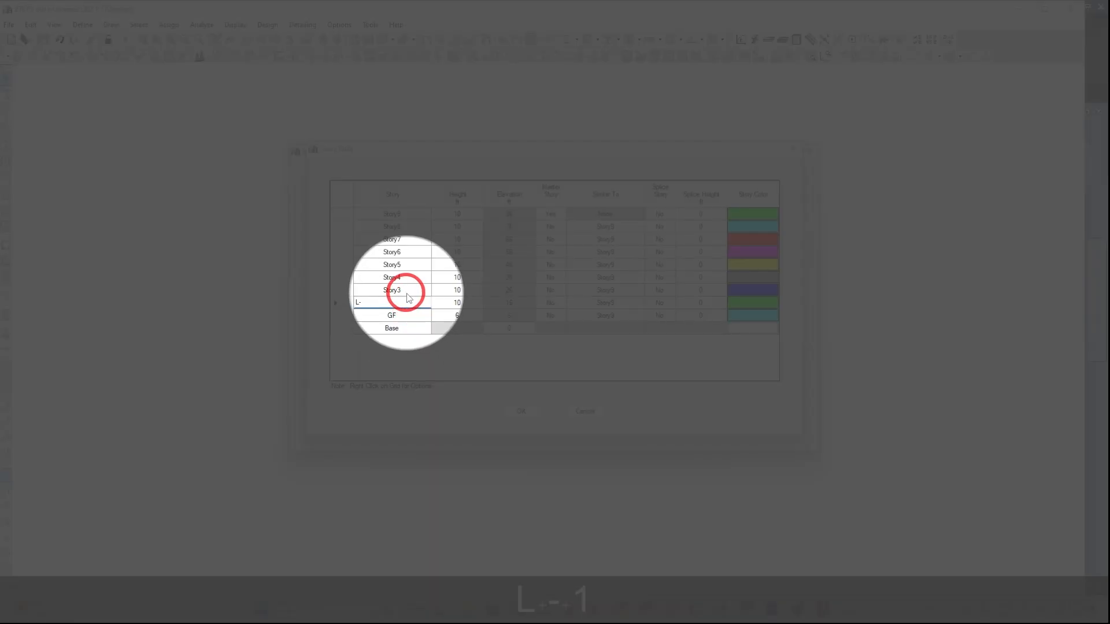
type("1")
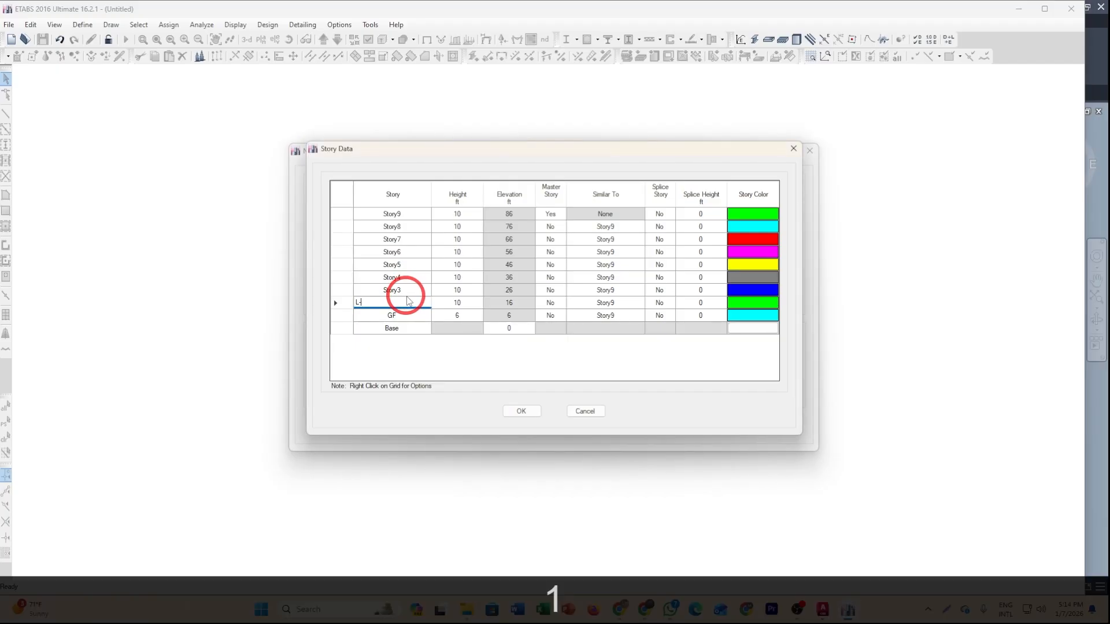
left_click(403, 290)
type("L")
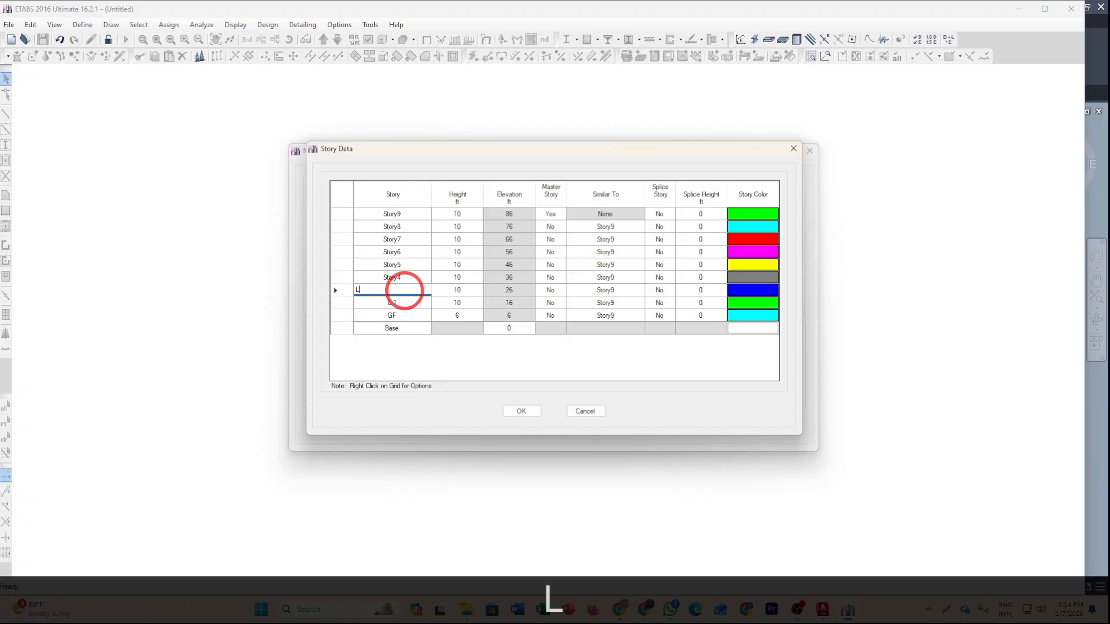
type("-2")
left_click(404, 277)
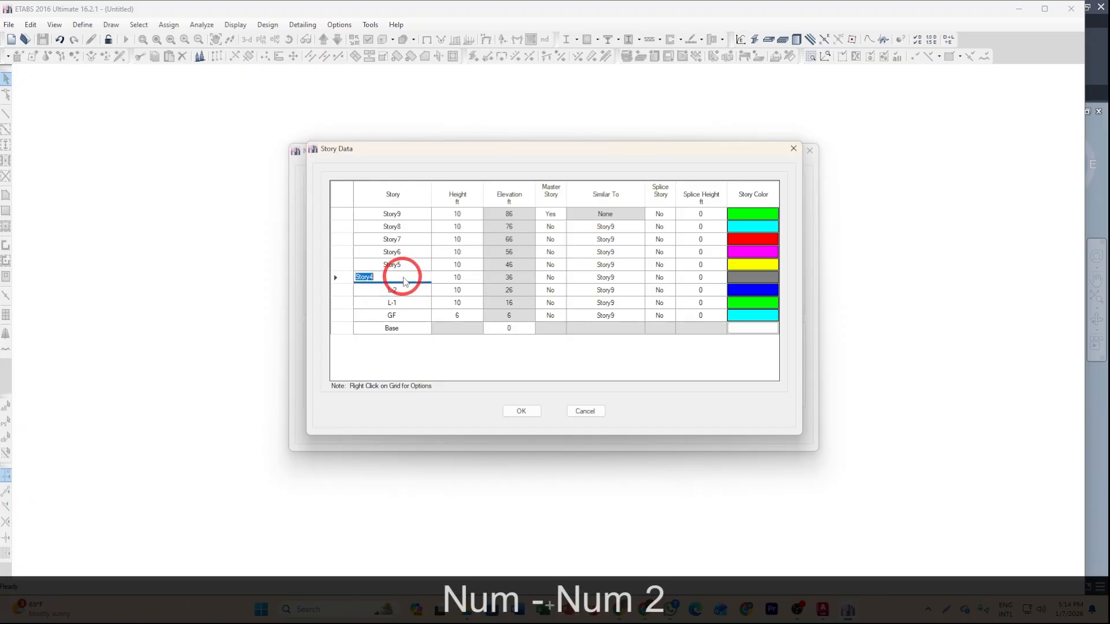
type("L")
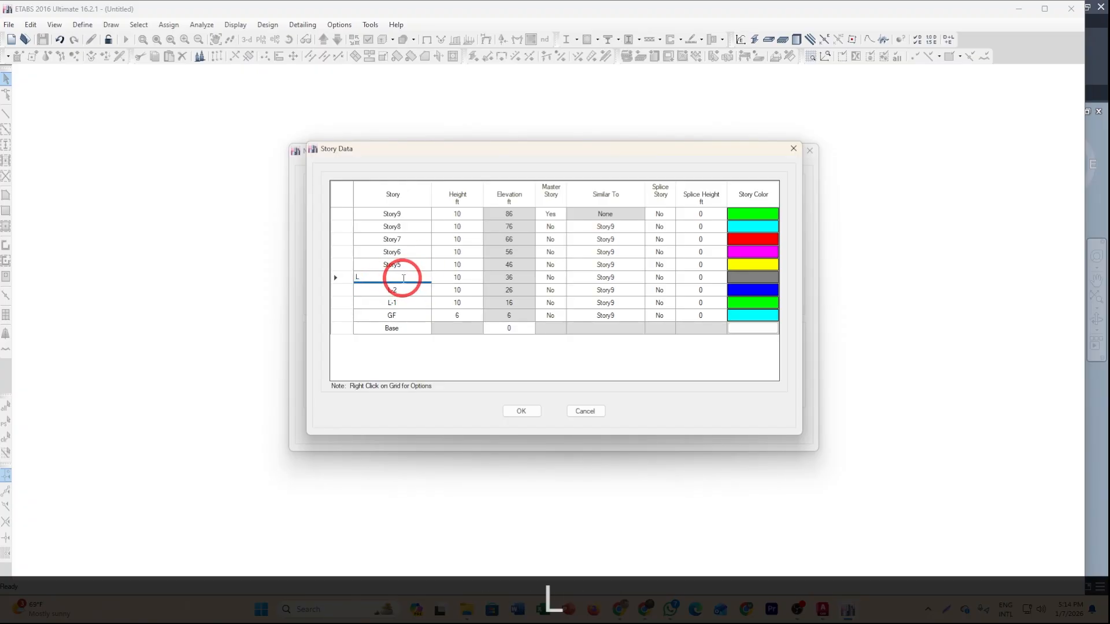
type("-3")
Rename Story5 to L-4 and Story6 to L-5.
left_click(398, 265)
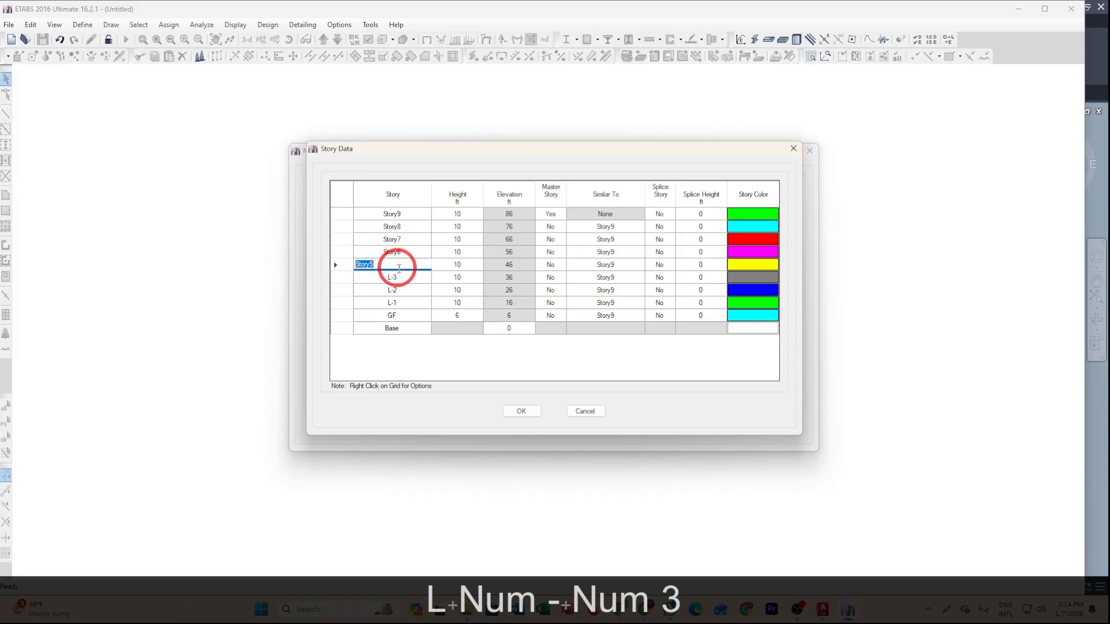
type("L-")
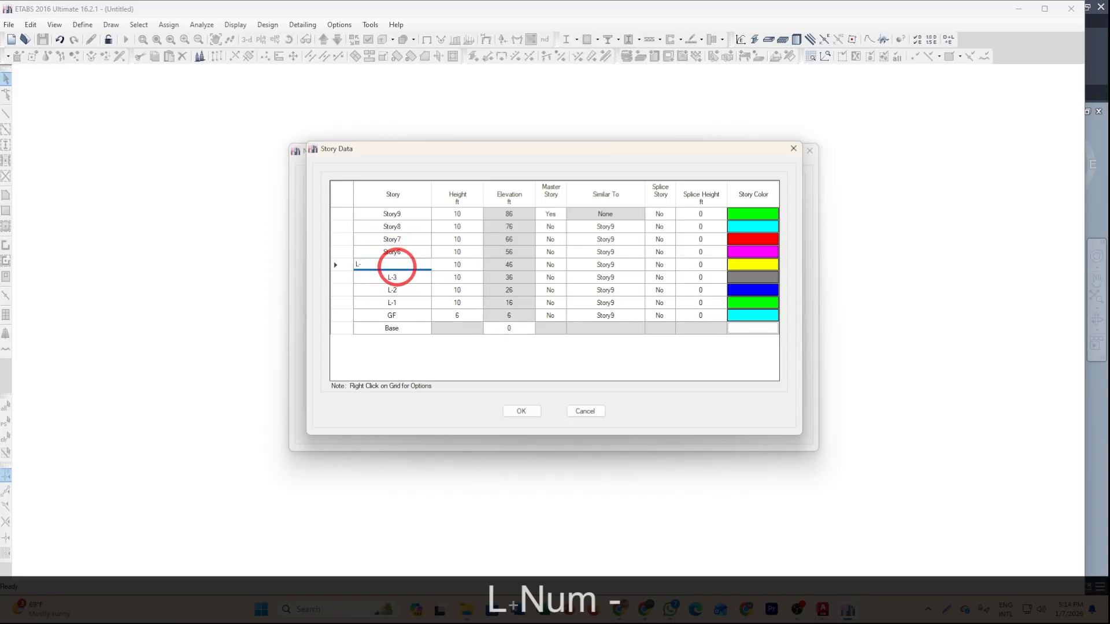
type("4")
left_click(403, 254)
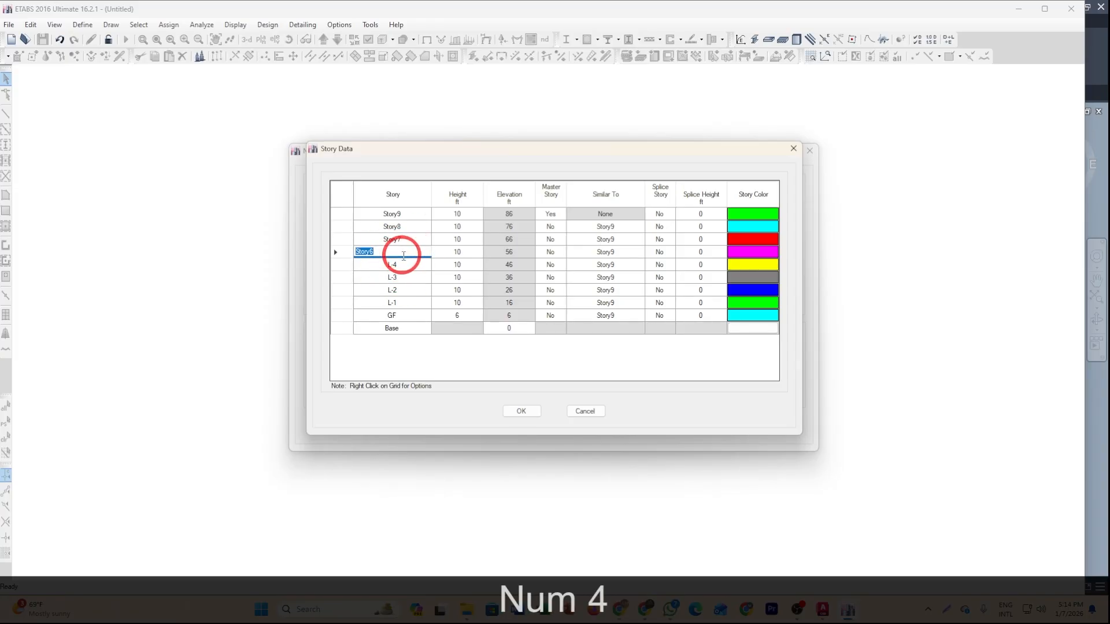
type("L-")
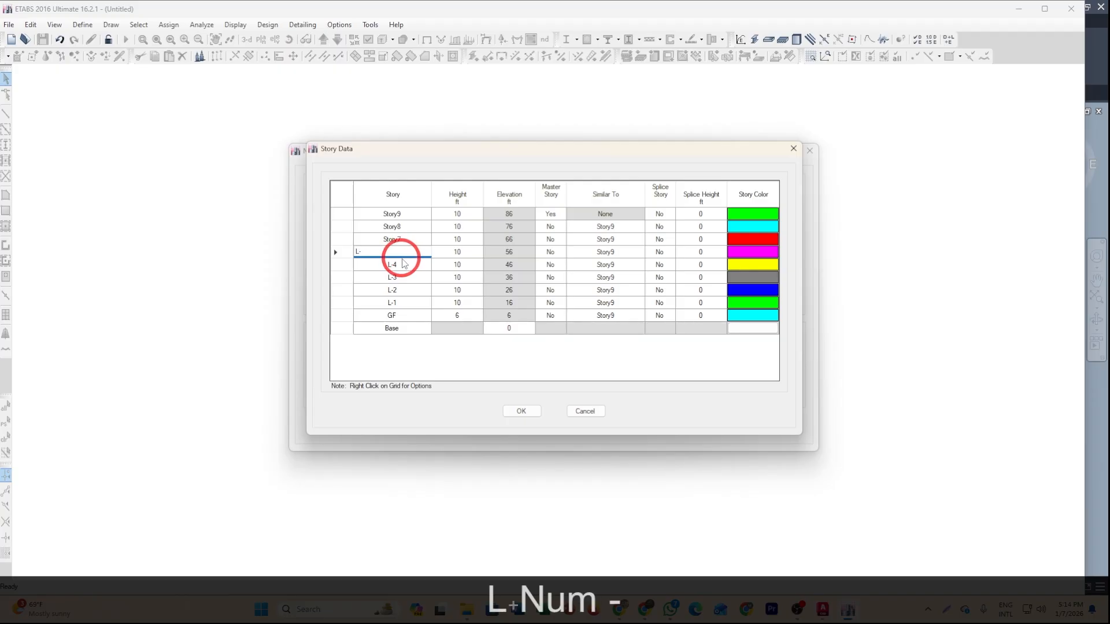
type("5")
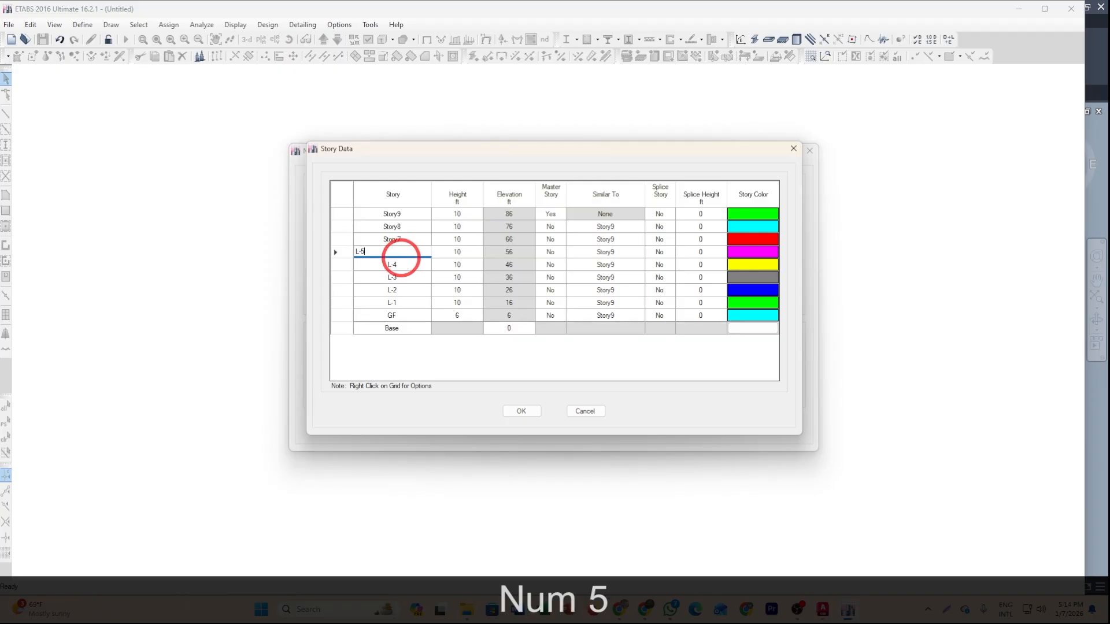
Rename Story7 to ROOF and Story8 to PENT.
left_click(411, 241)
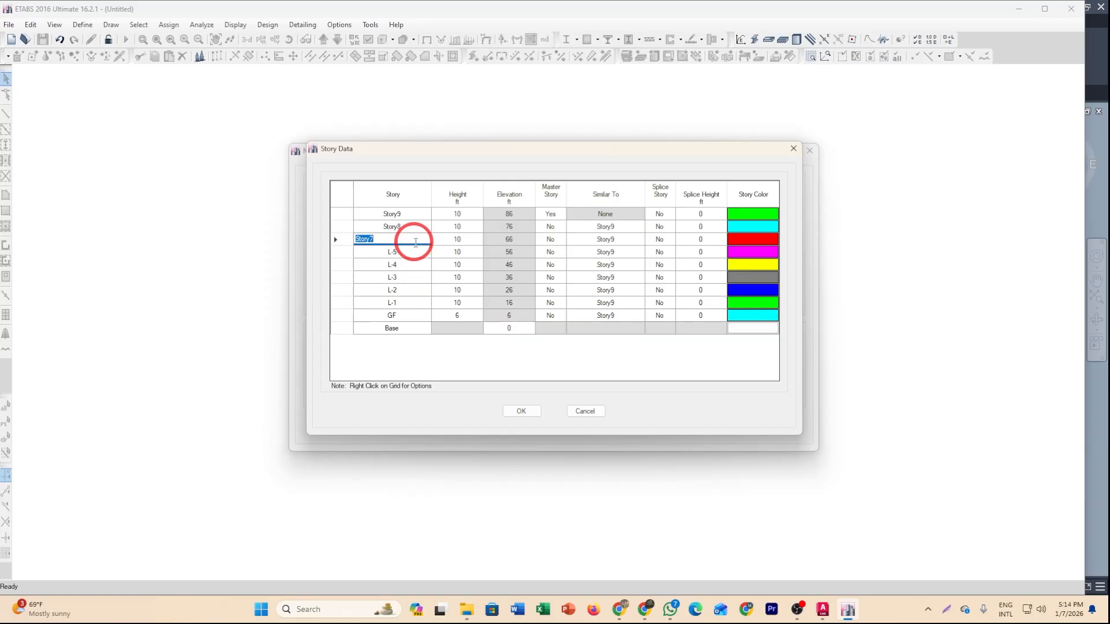
type("ROO")
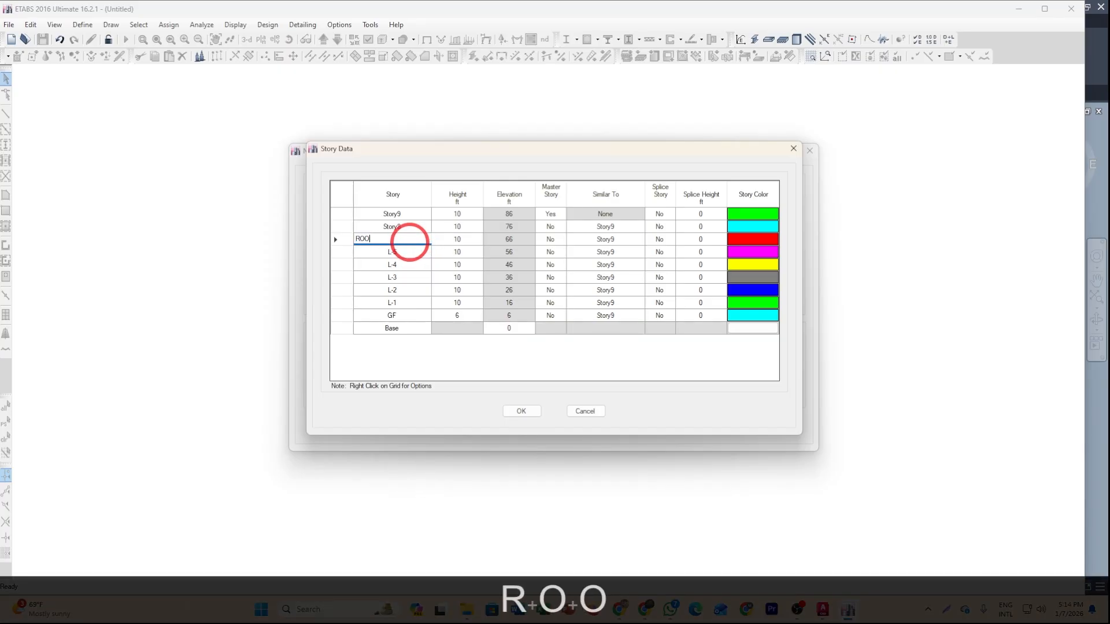
type("F")
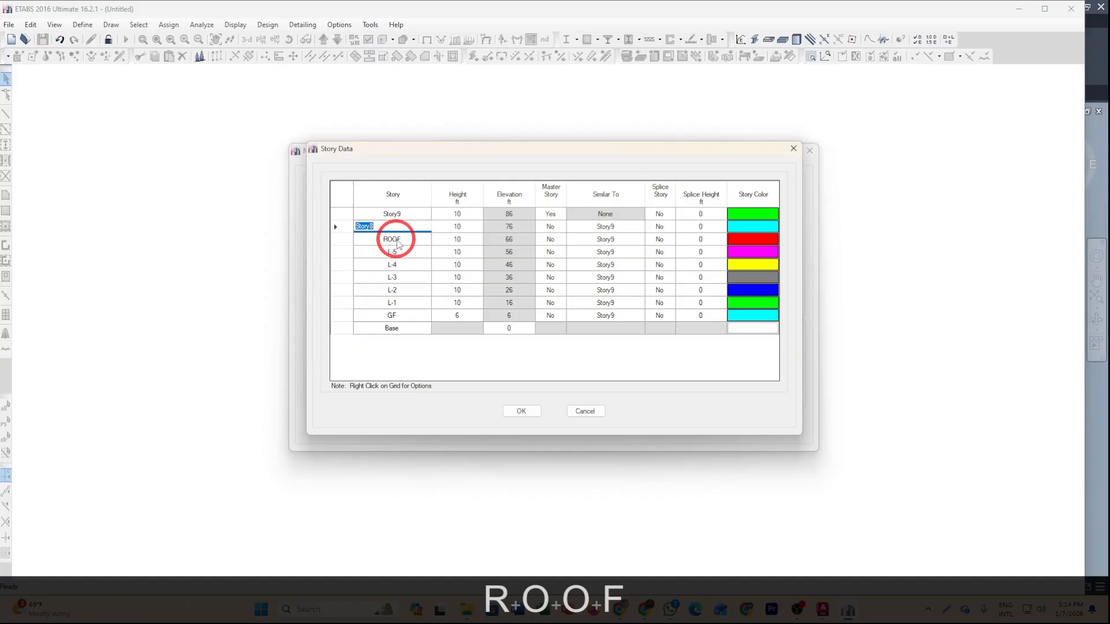
type("PE")
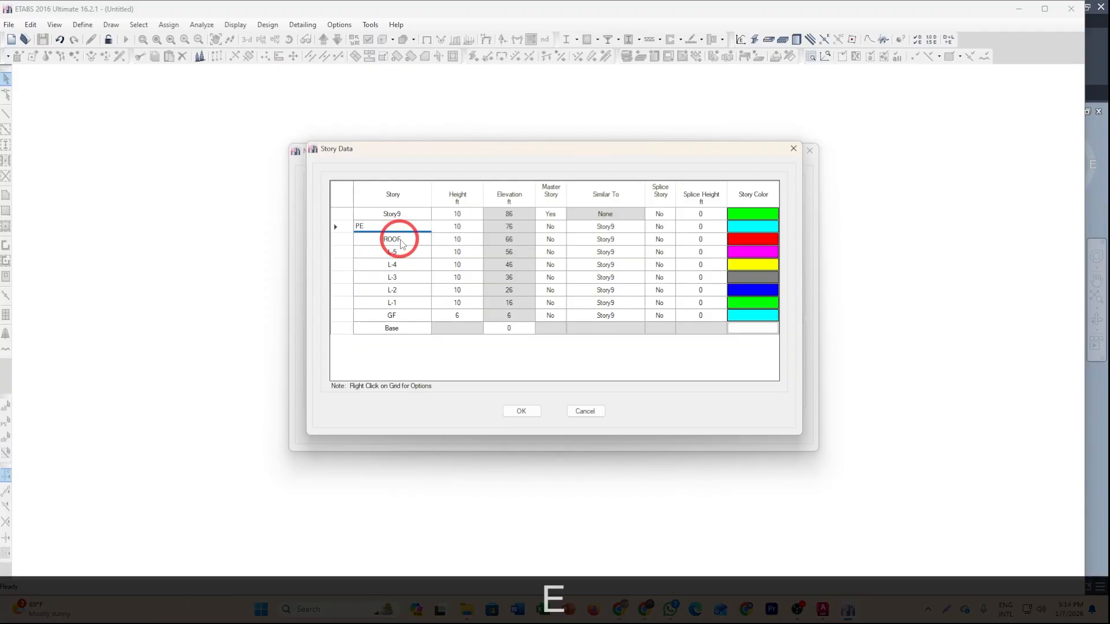
type("NT")
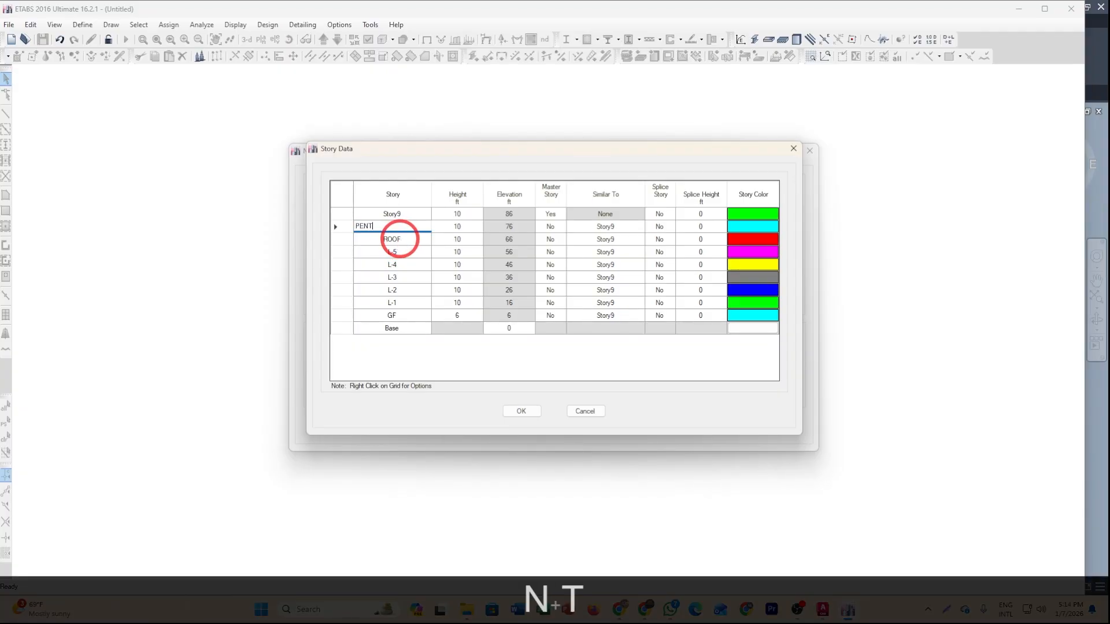
Rename Story9 to WT in the story table.
left_click(411, 219)
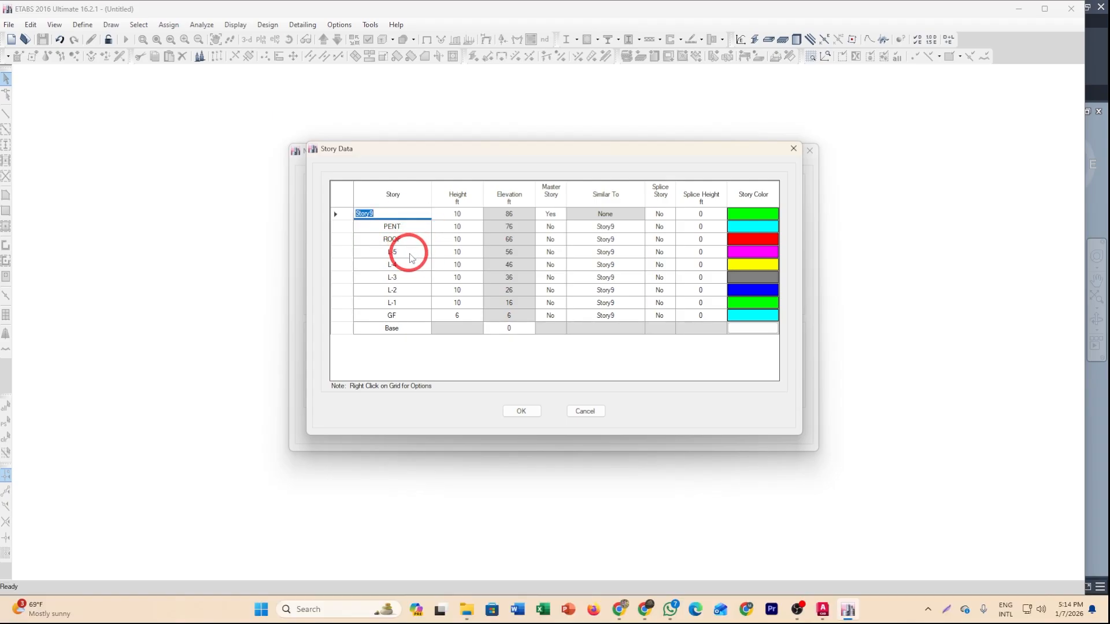
type("WT")
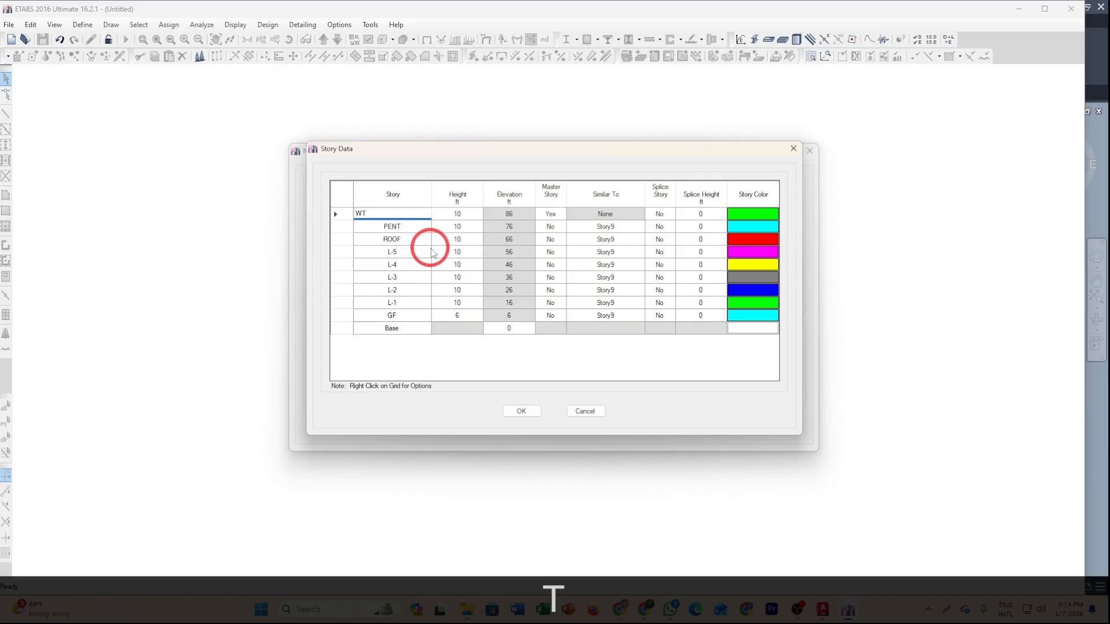
left_click(425, 242)
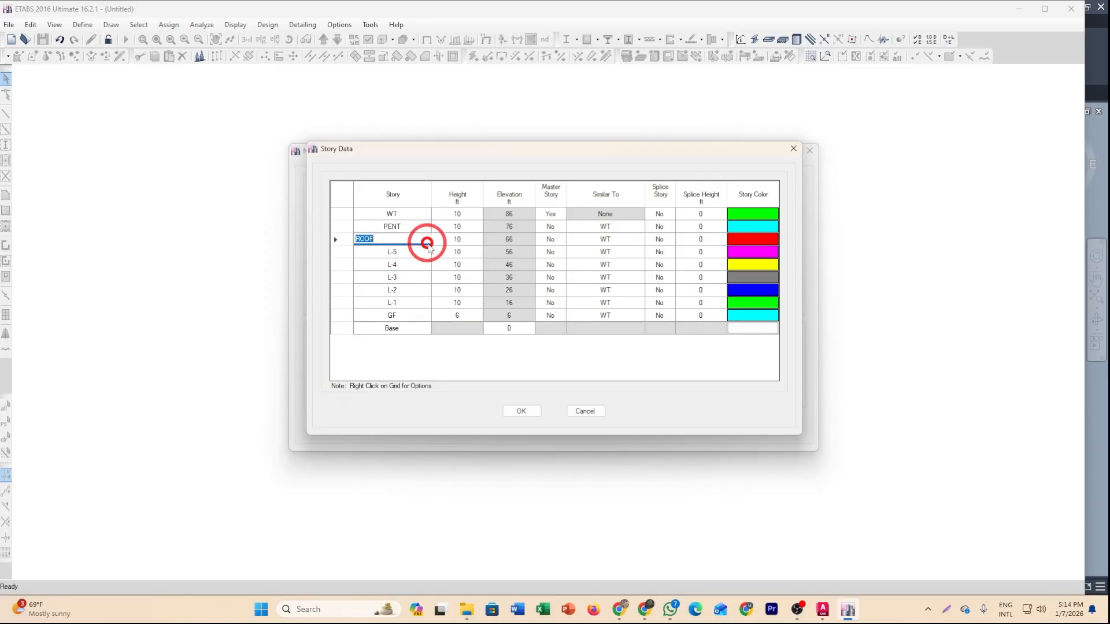
Set the WT story height to 4.5 ft and the PENT story height to 8.5 ft.
left_click(463, 214)
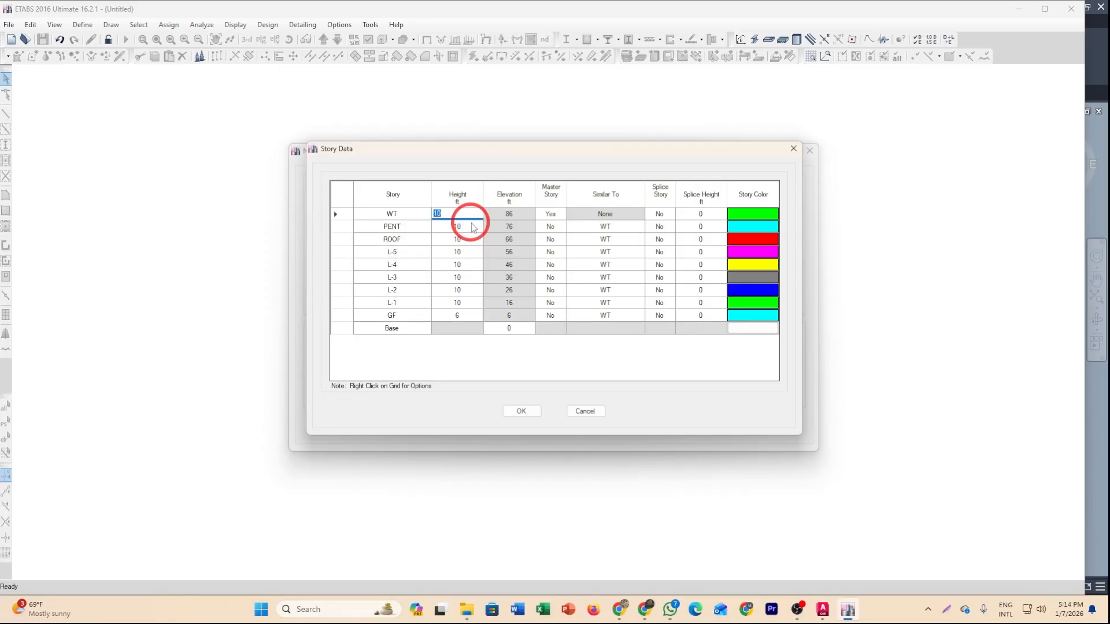
type("4.5")
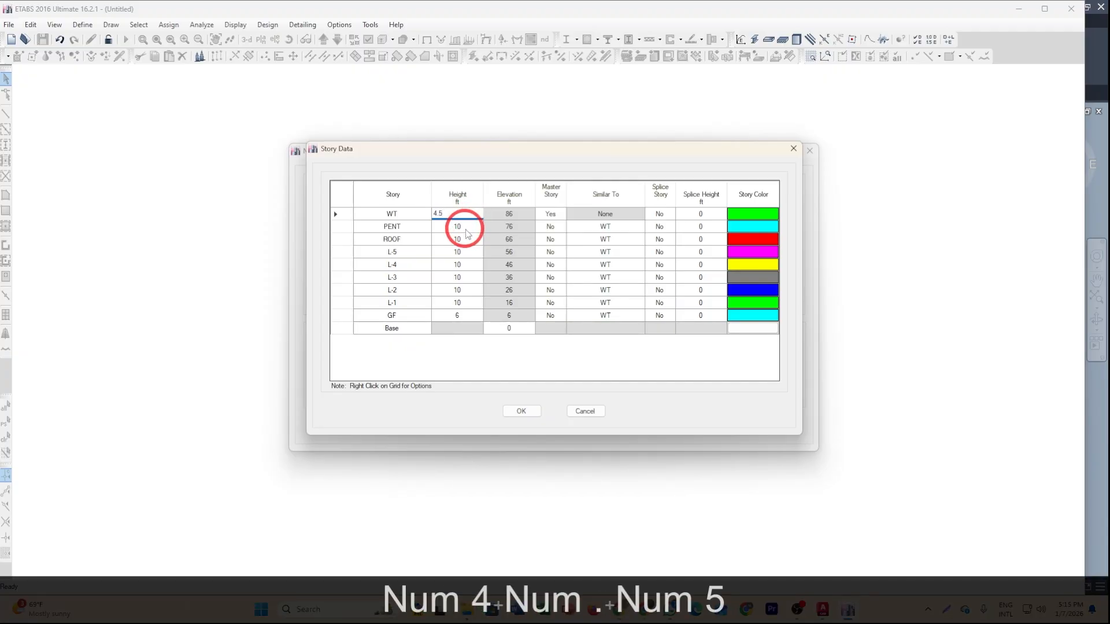
left_click(466, 230)
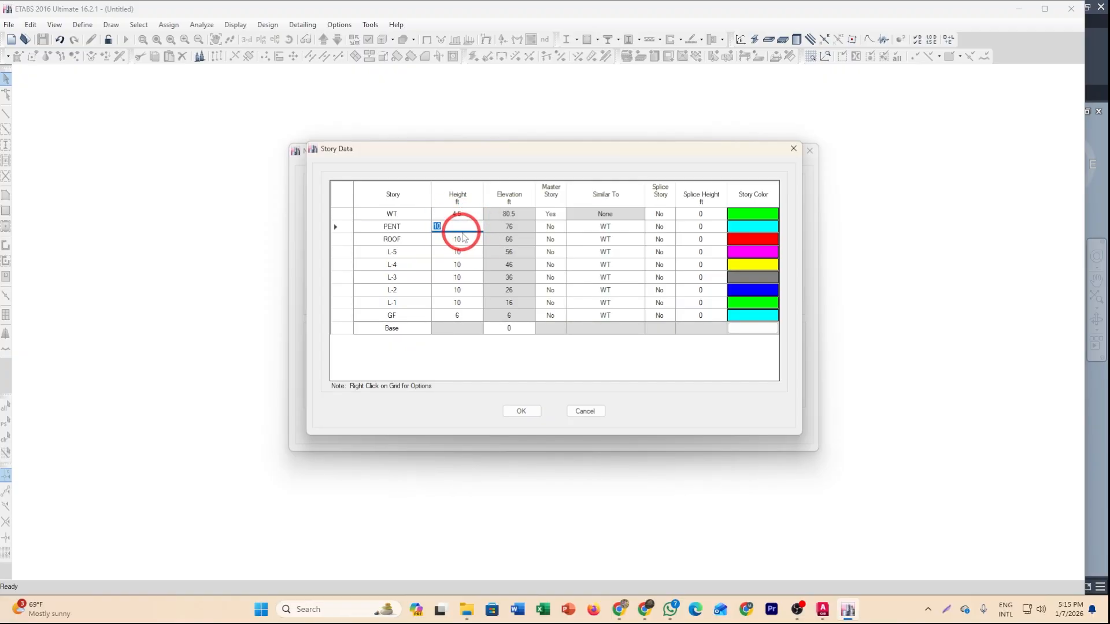
type("8.5")
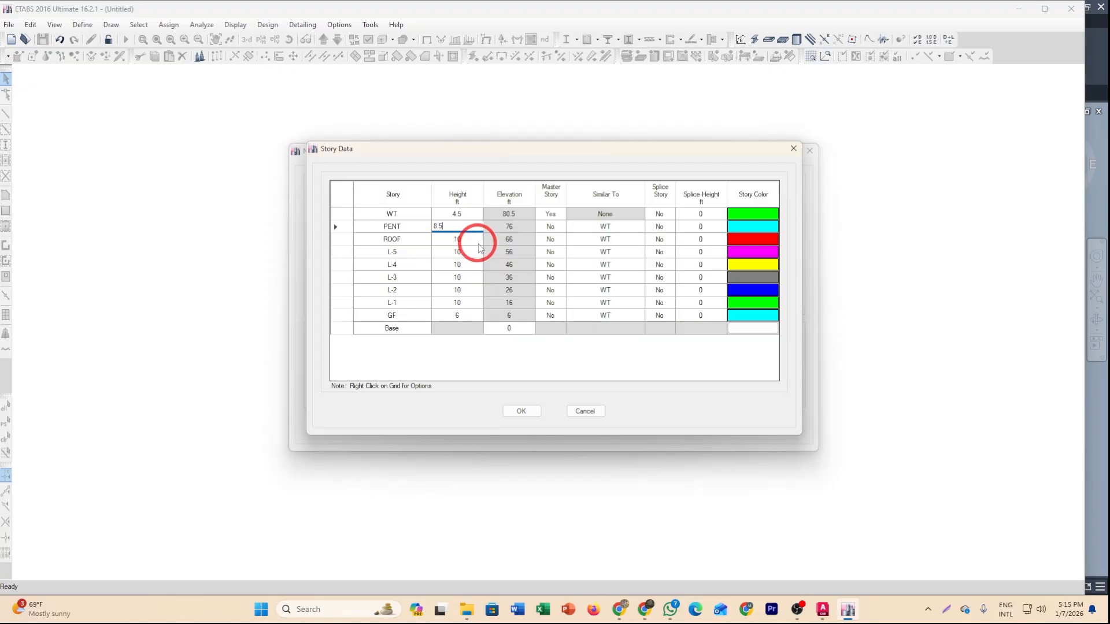
Set the L-1 story height to 11 ft and accept the story data.
left_click(471, 303)
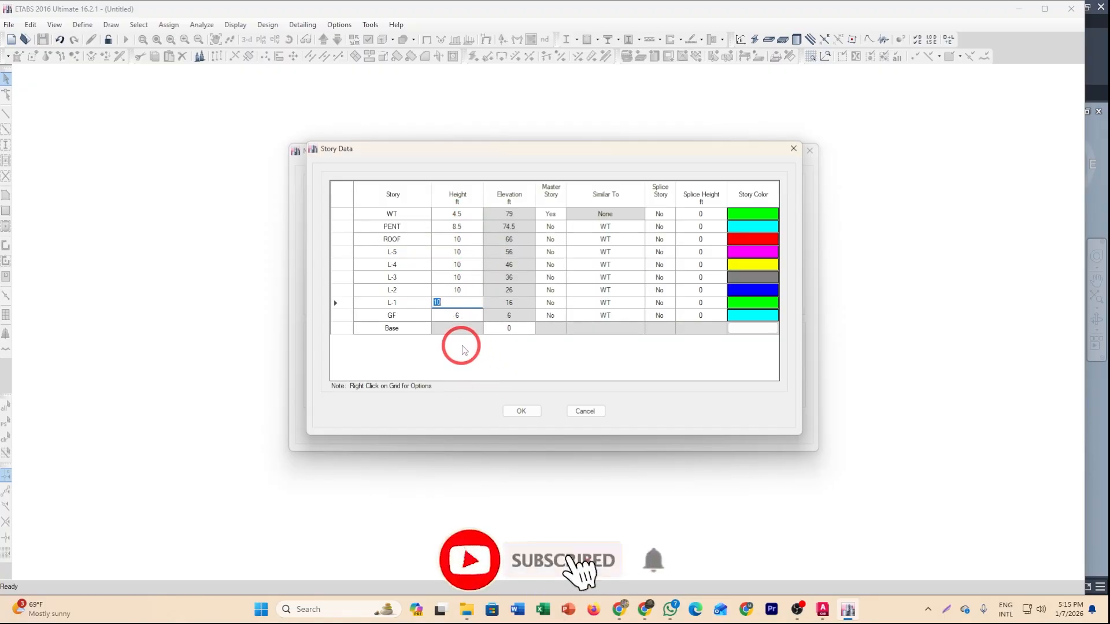
type("11")
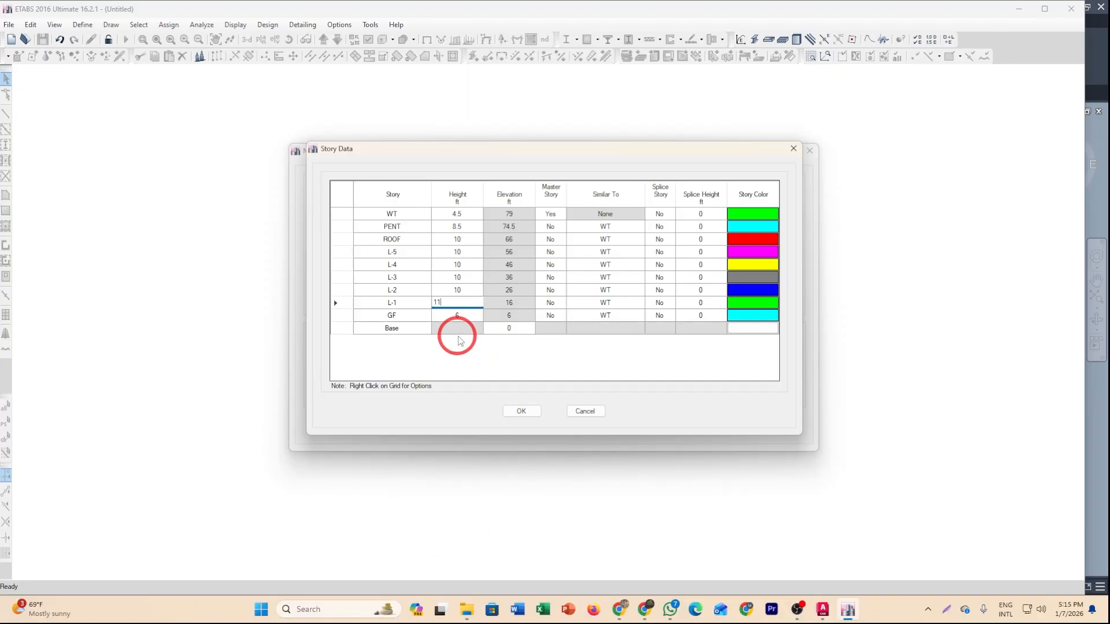
left_click(466, 329)
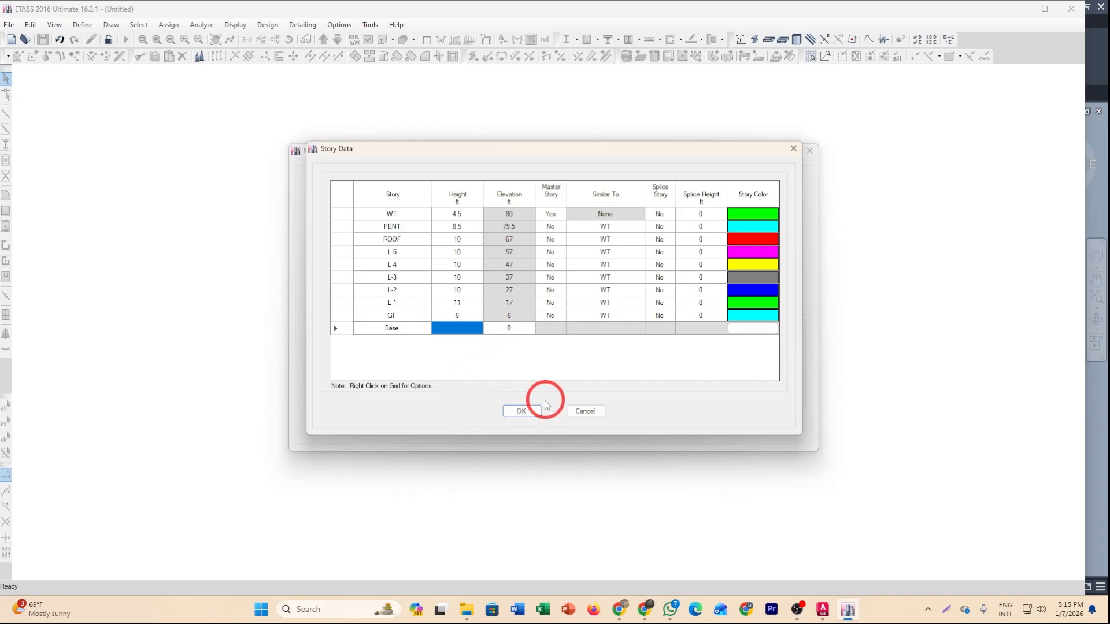
left_click(520, 412)
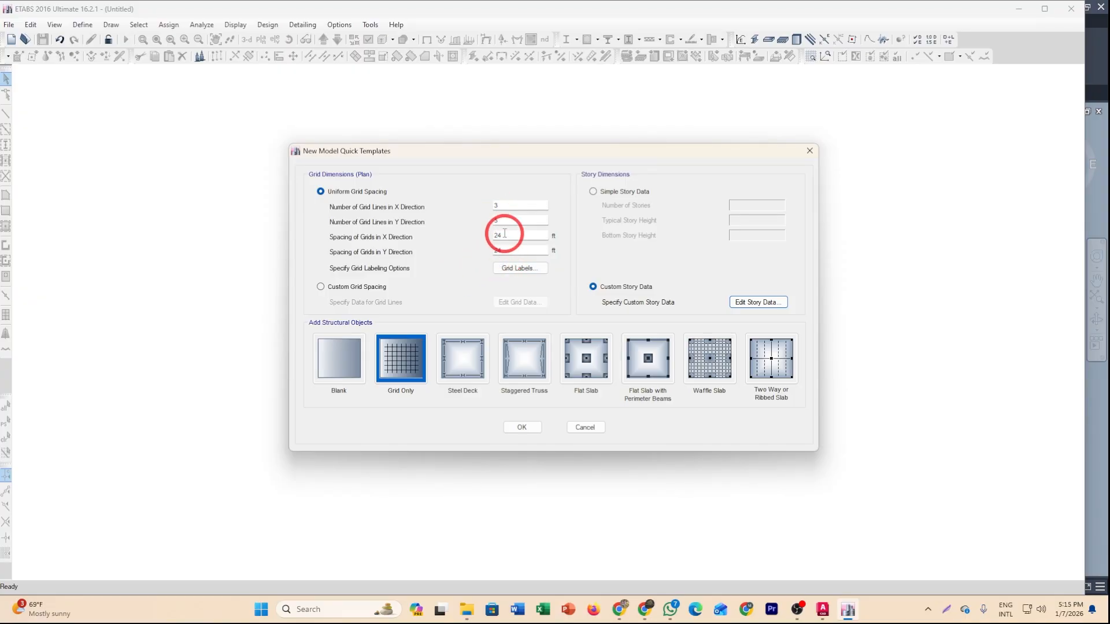
Switch to custom grid spacing, open the grid data, and display the grid data as spacing.
left_click(331, 290)
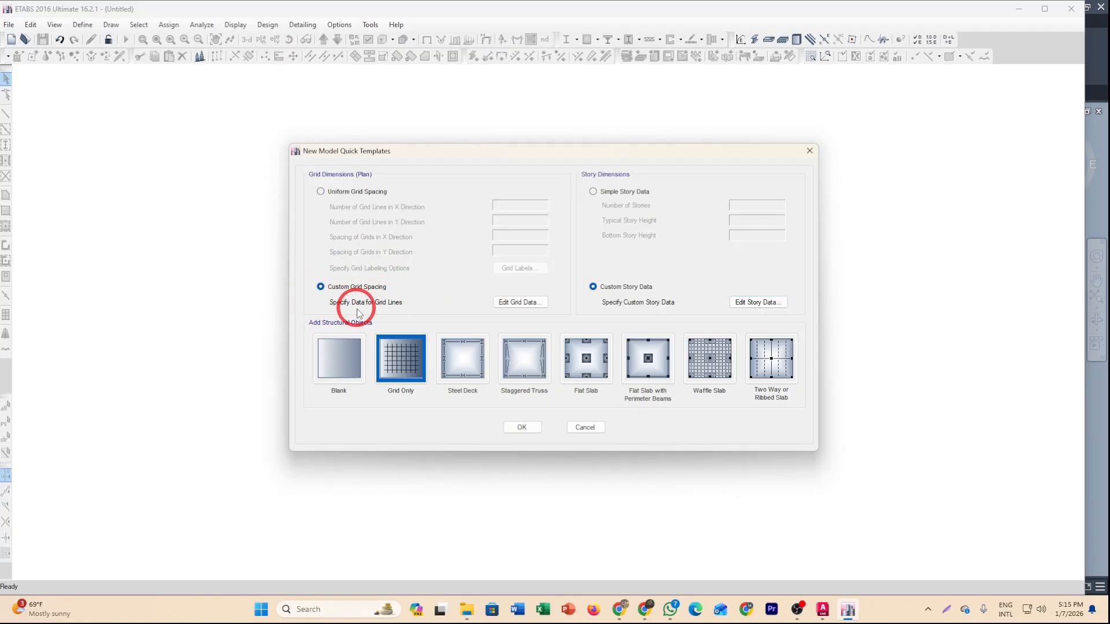
left_click(518, 304)
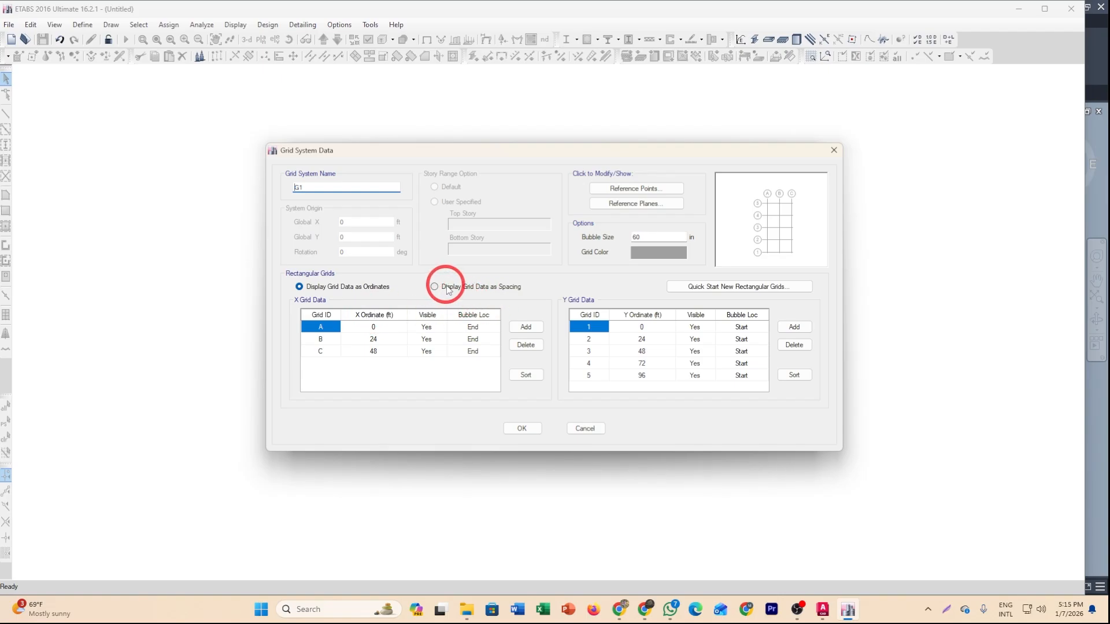
left_click(448, 288)
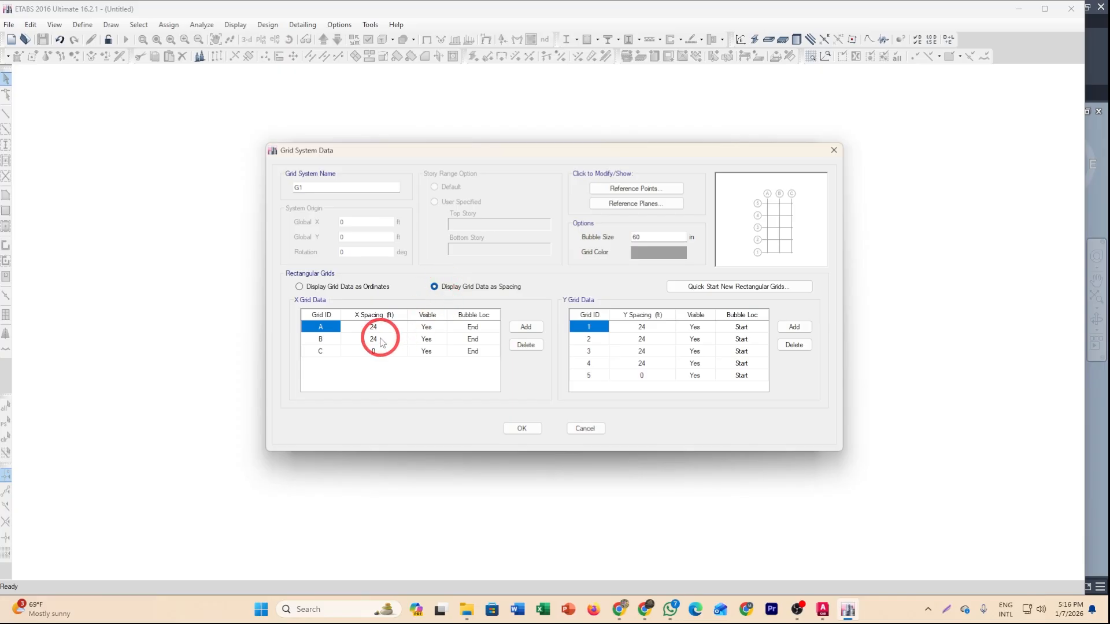
left_click(330, 289)
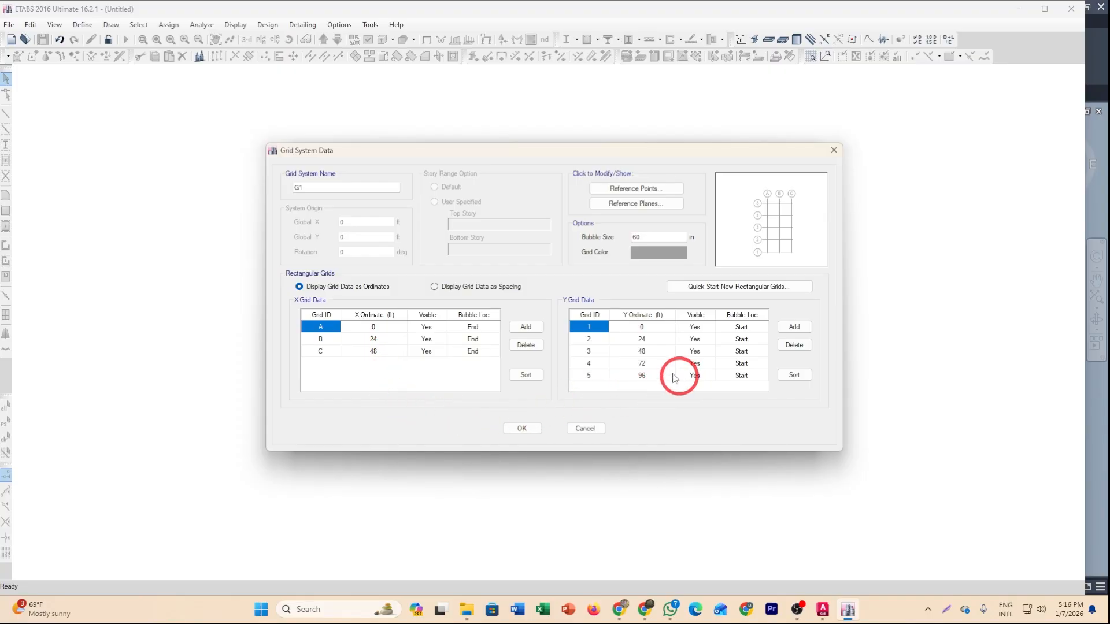
left_click(436, 287)
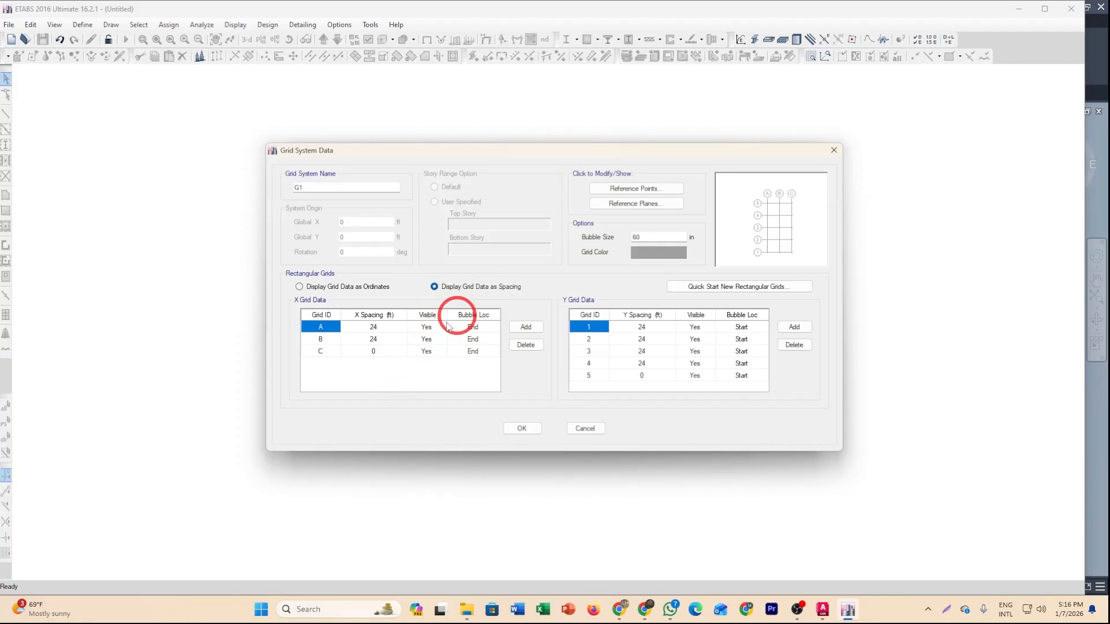
Set the X grid spacings to 20.83 ft for grid A and 15.67 ft for grid B, matching the floor plan.
left_click(373, 326)
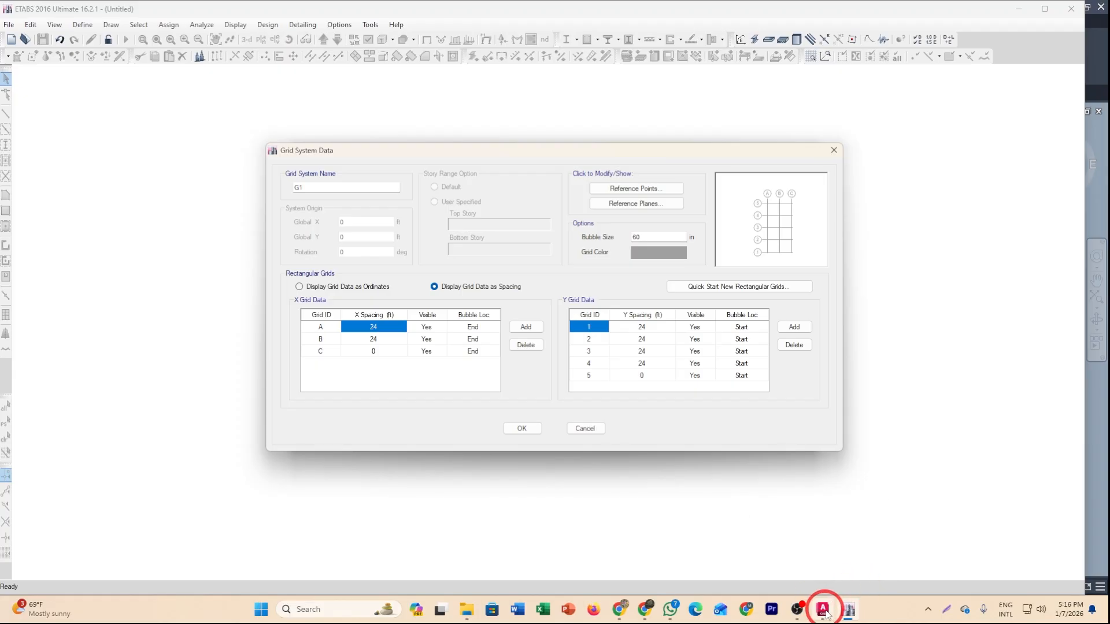
left_click(809, 529)
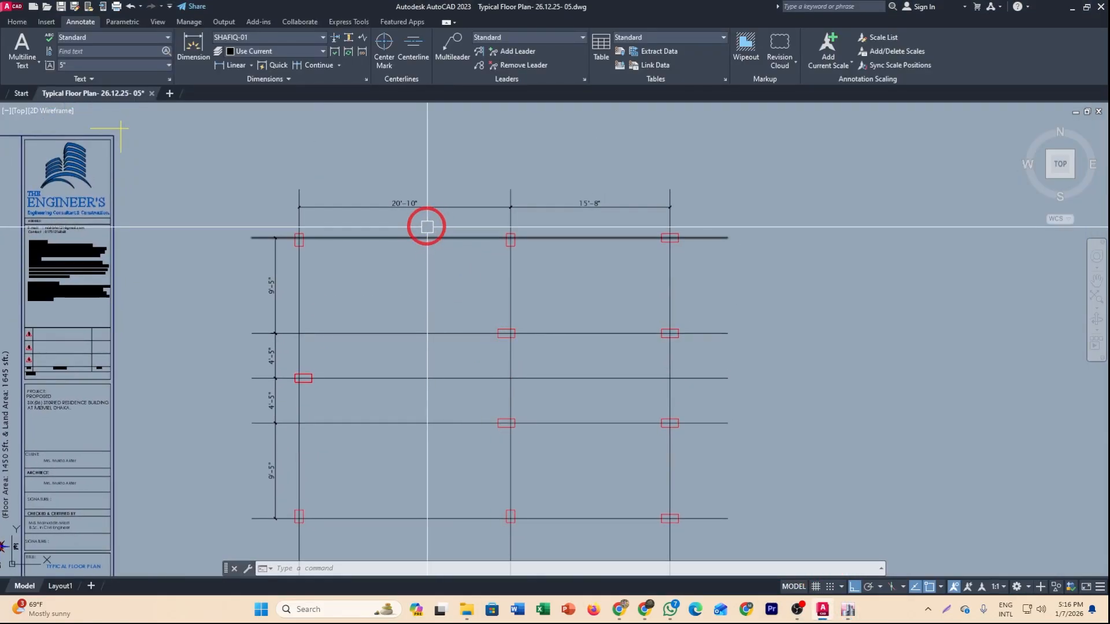
scroll(442, 246, "up", 2)
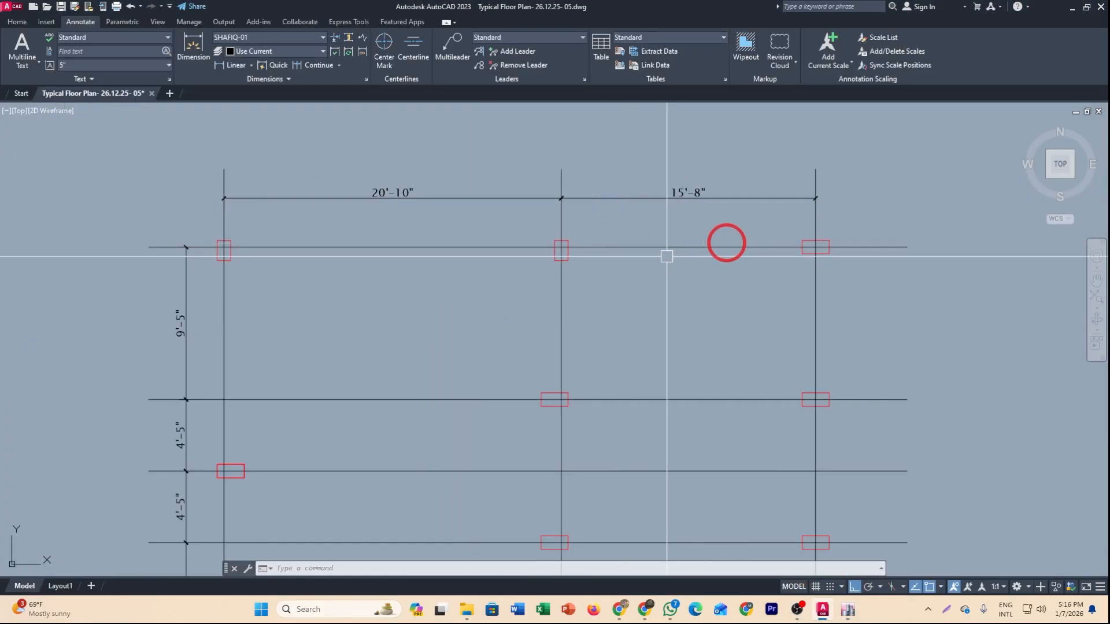
left_click(855, 614)
left_click(387, 330)
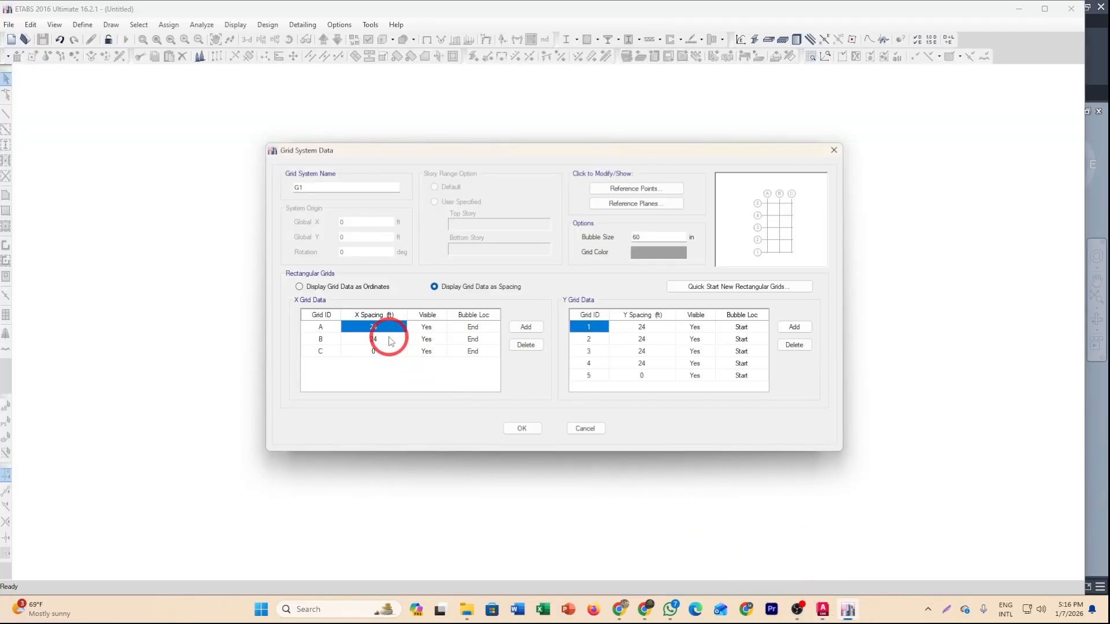
type("20.83")
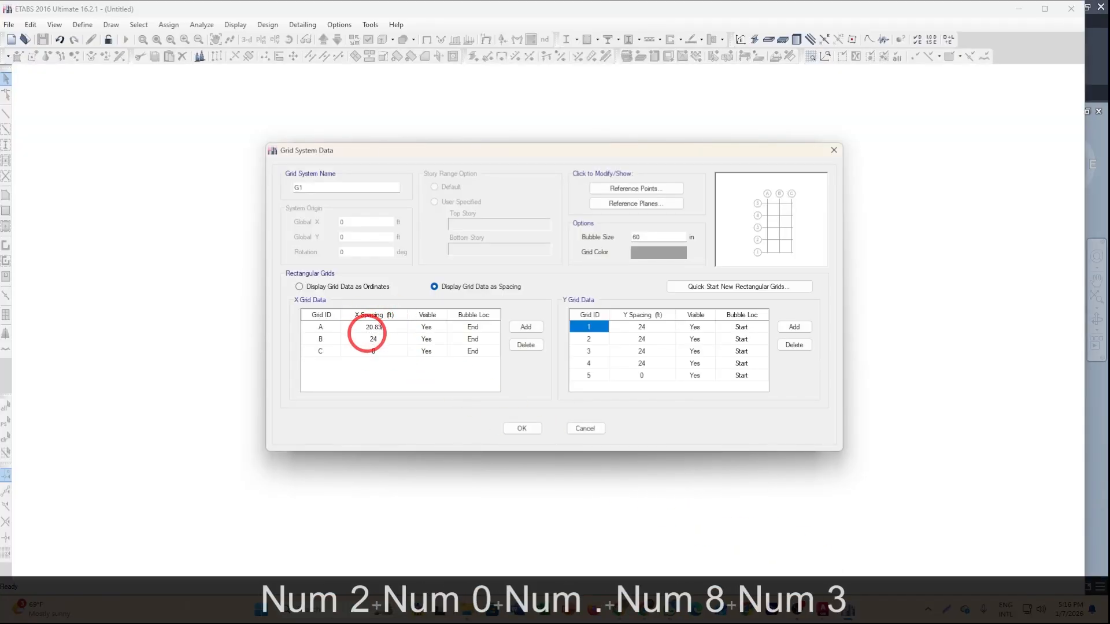
left_click(376, 339)
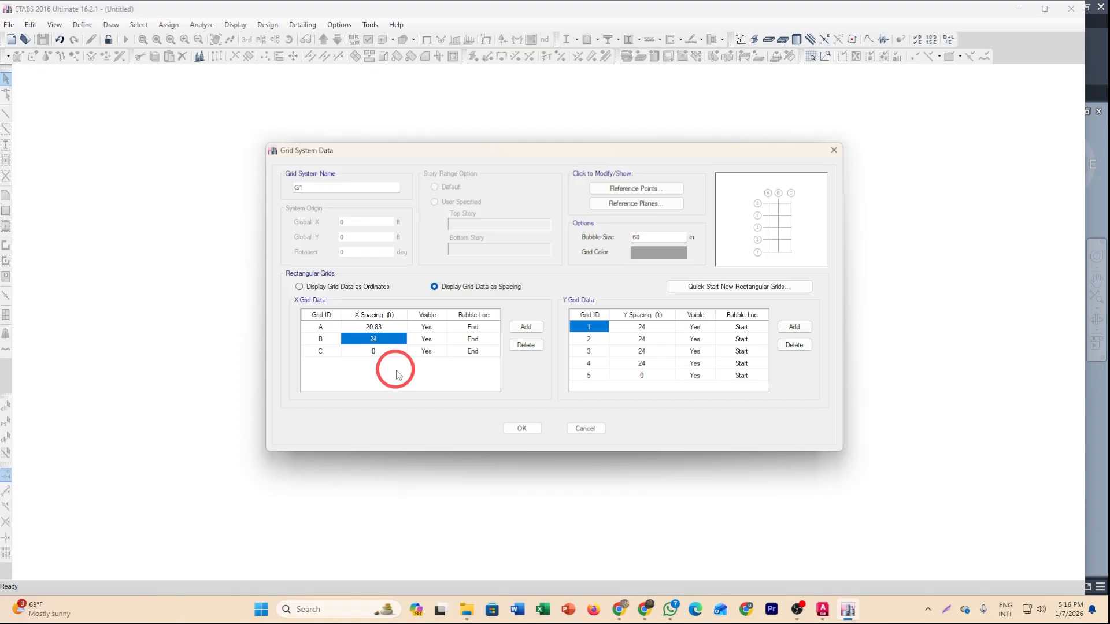
type("15.67")
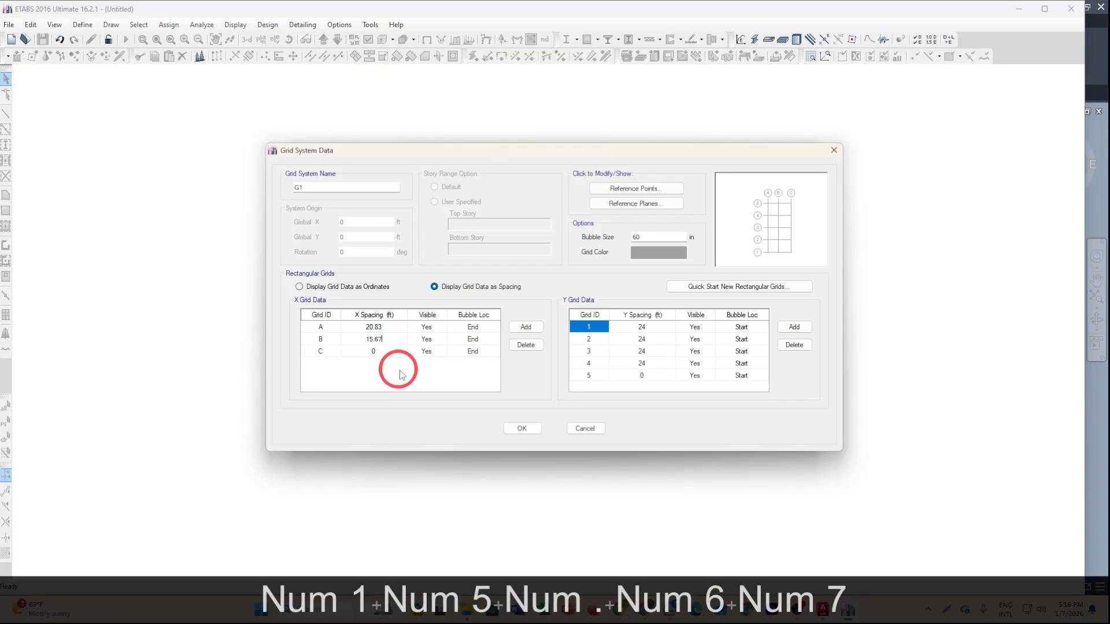
Switch to AutoCAD and examine the vertical grid line spacings on the typical floor plan.
left_click(643, 328)
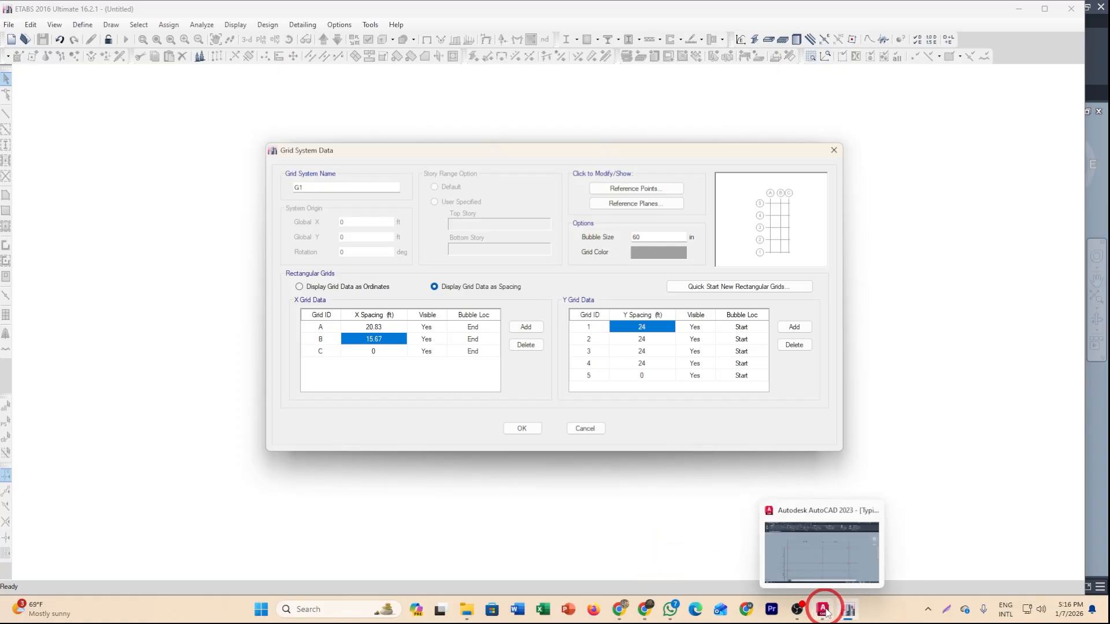
left_click(822, 610)
scroll(457, 341, "down", 4)
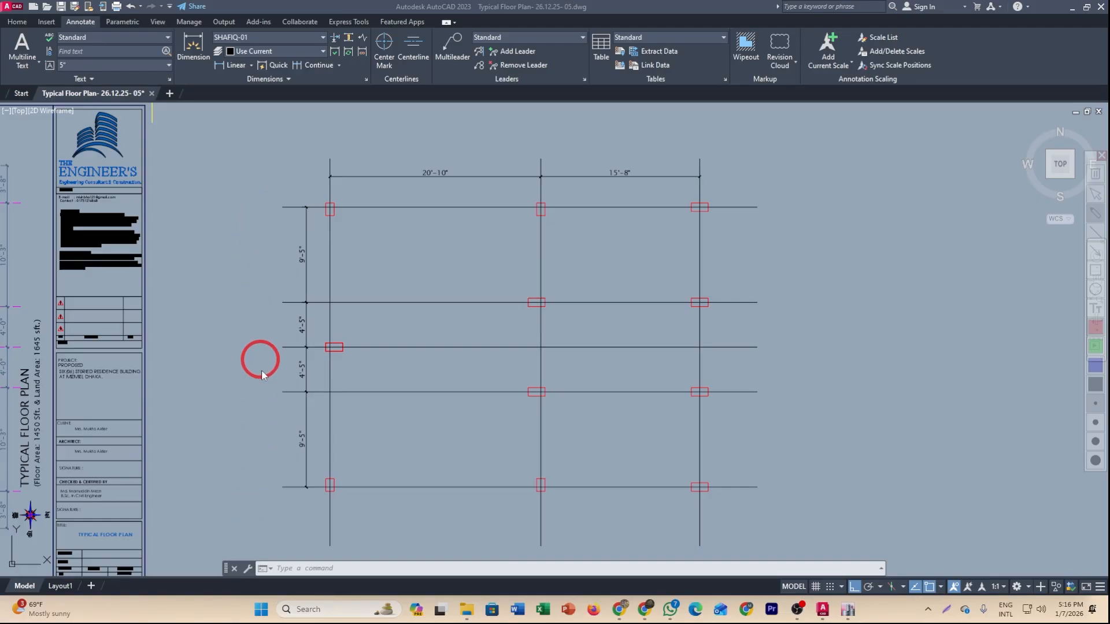
left_click_drag(248, 513, 250, 355)
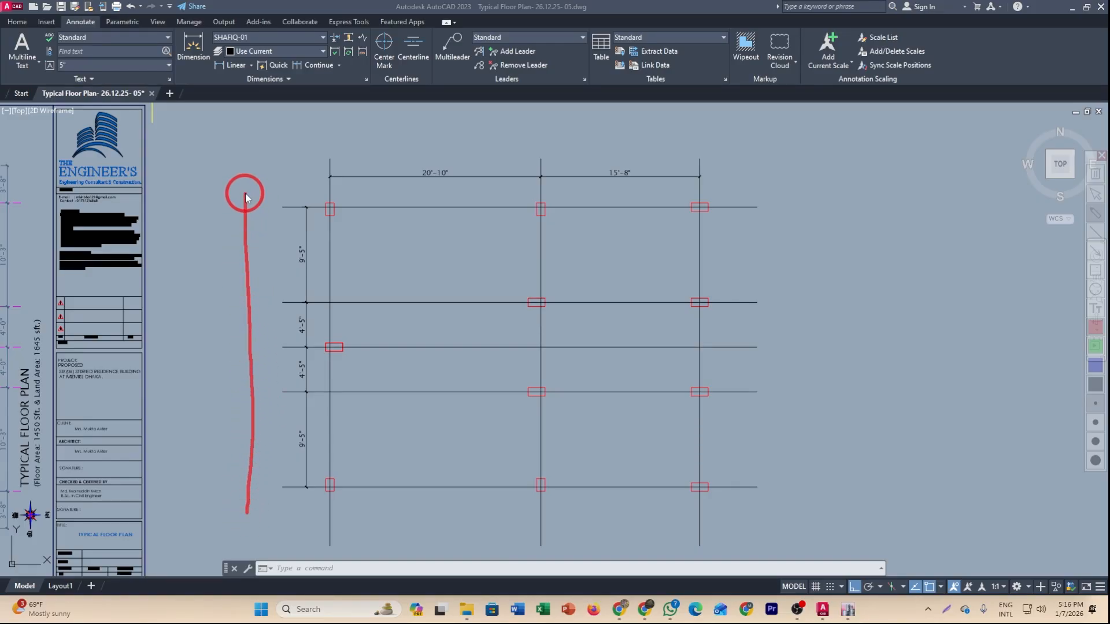
mouse_move(245, 197)
left_mouse_down()
mouse_move(239, 212)
mouse_move(261, 204)
left_mouse_up()
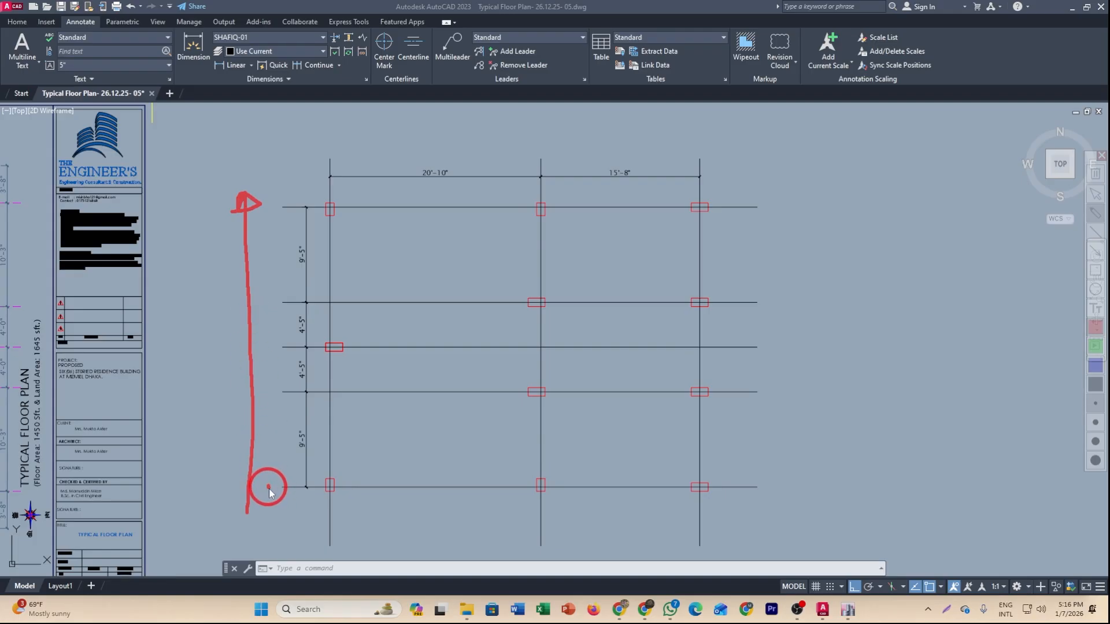
left_click_drag(267, 415, 281, 415)
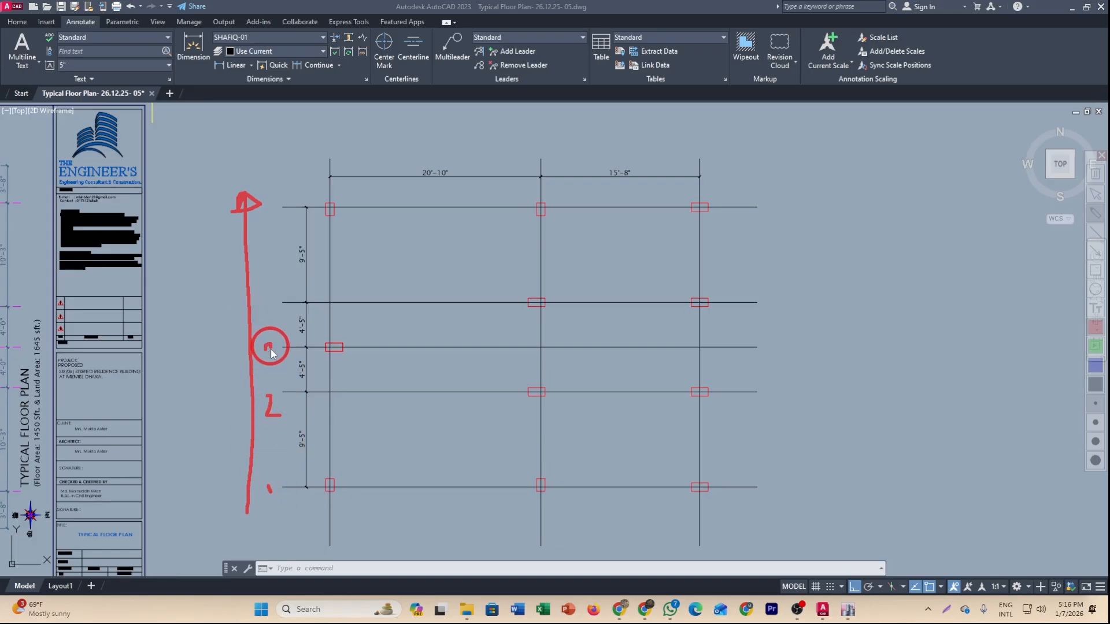
left_click_drag(261, 367, 259, 369)
left_click_drag(276, 318, 276, 322)
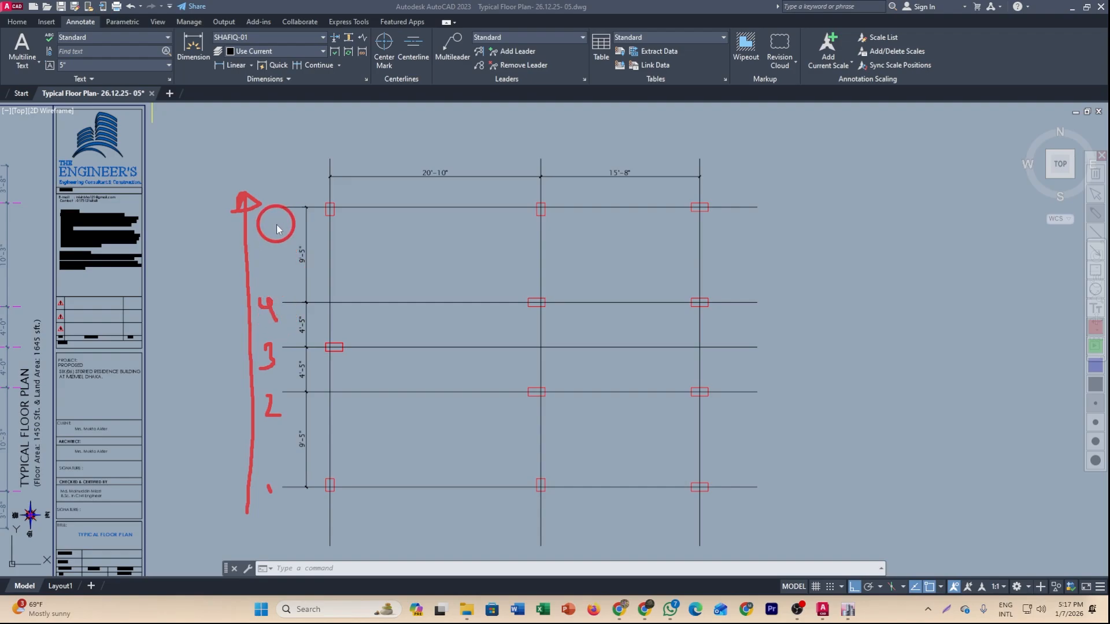
left_click_drag(280, 201, 268, 213)
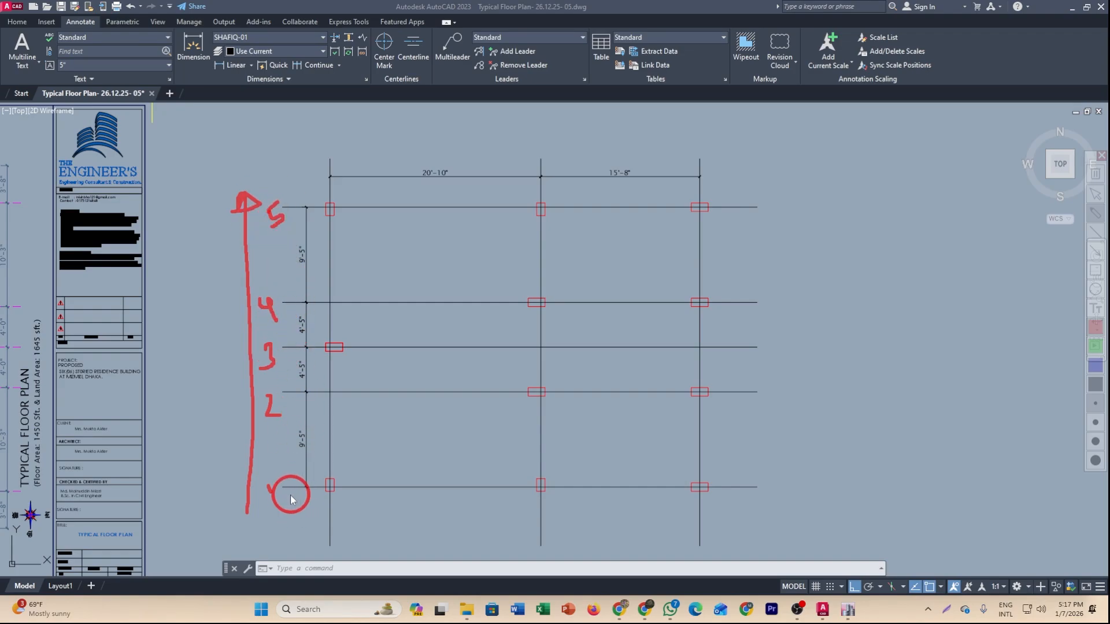
left_click_drag(267, 481, 274, 501)
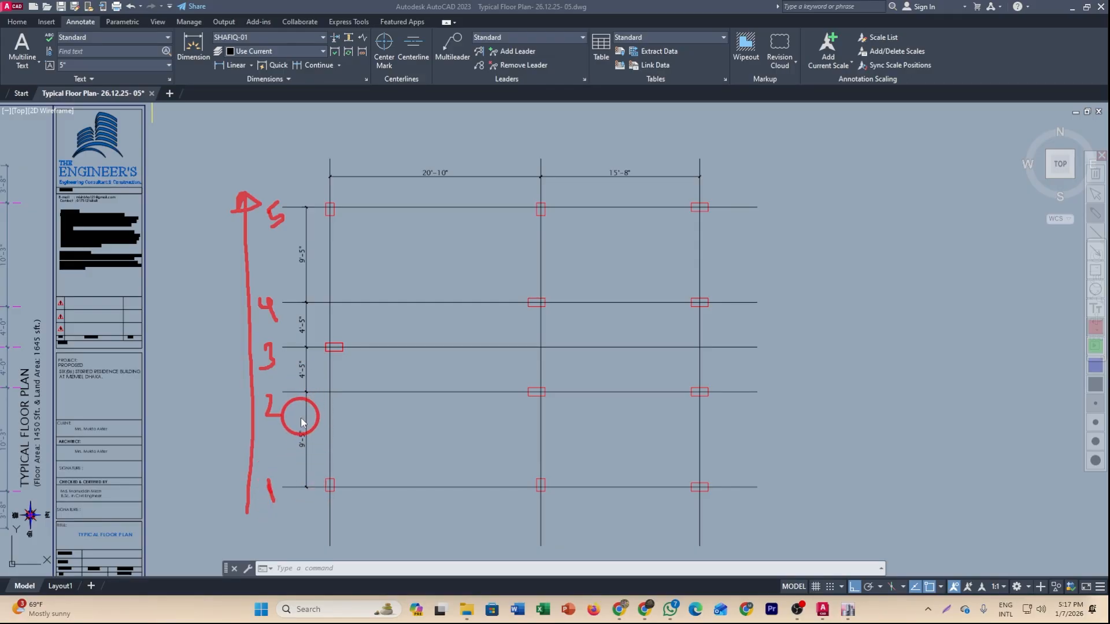
key("Escape")
scroll(307, 476, "up", 2)
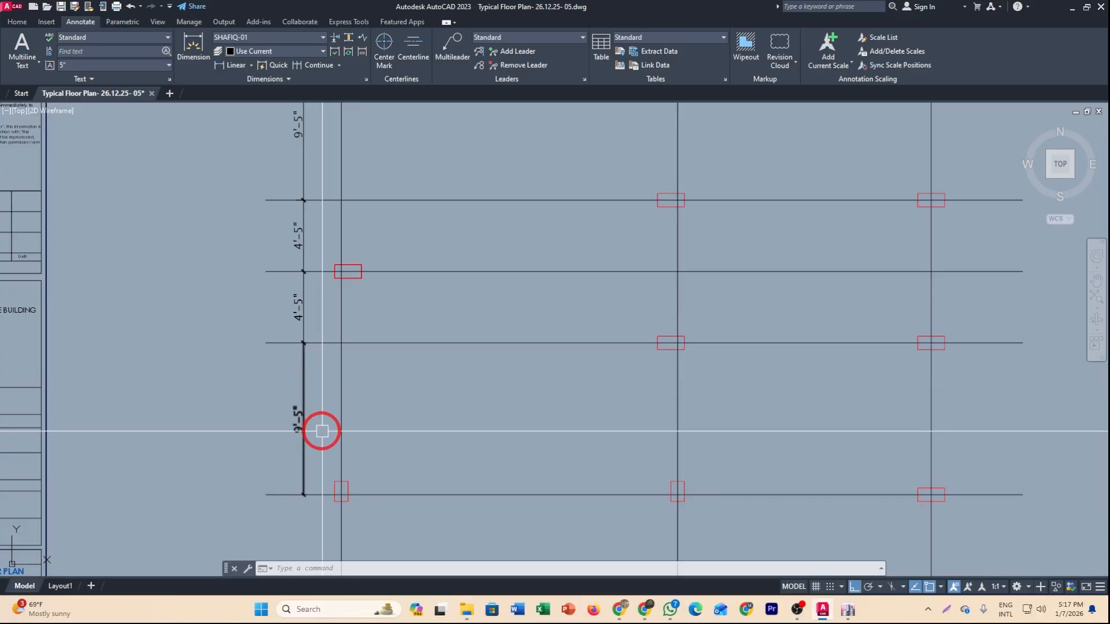
middle_click_drag(317, 442, 322, 489)
middle_click_drag(318, 408, 312, 457)
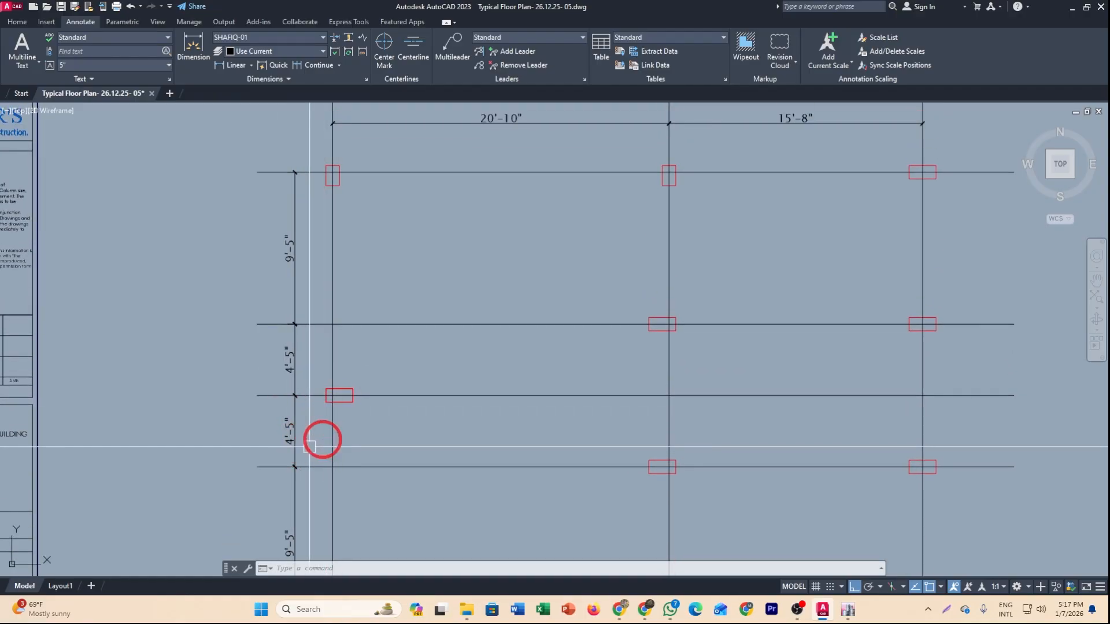
middle_click_drag(305, 372, 309, 409)
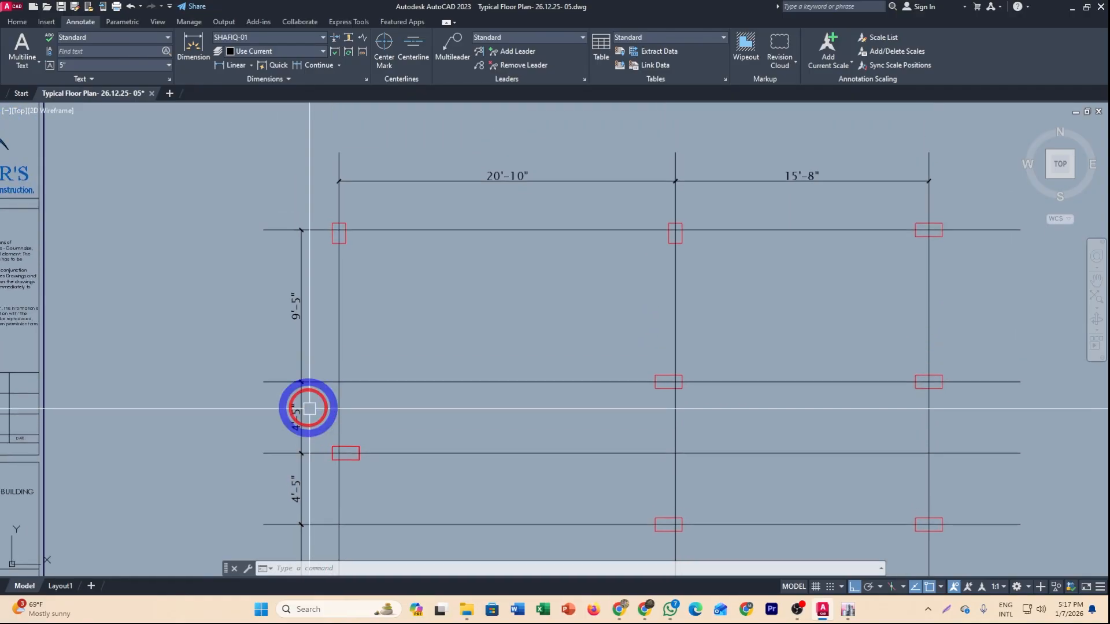
middle_click_drag(318, 341, 301, 301)
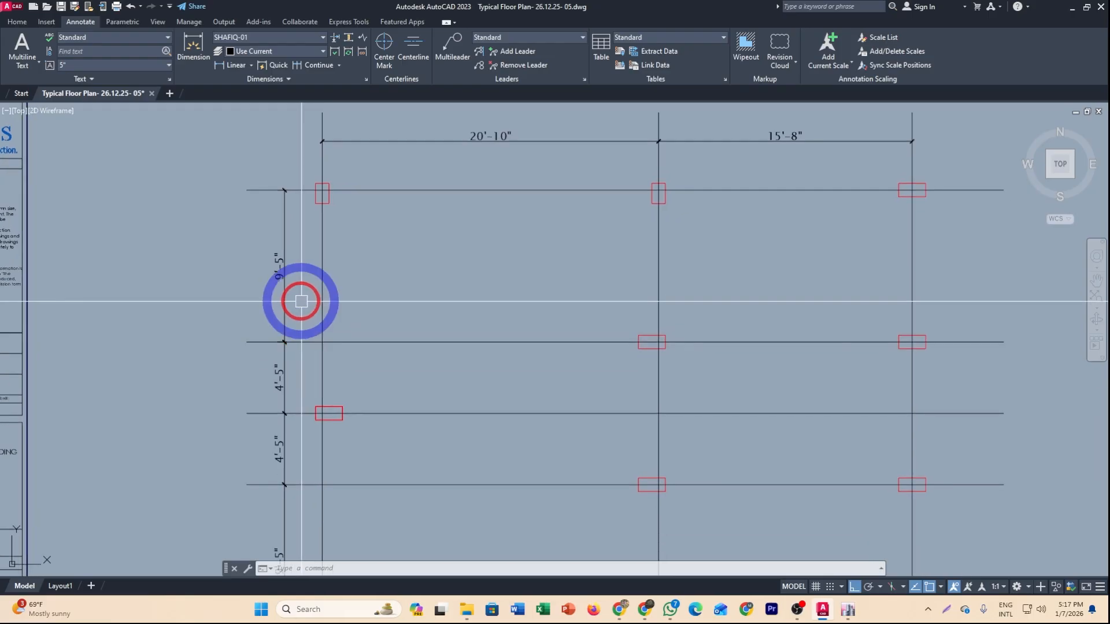
Switch to ETABS and set the Y grid spacings to 9.5, 4.5, 4.5 and 9.5 ft for grids 1 to 4.
scroll(301, 301, "down", 2)
middle_click_drag(339, 346, 277, 266)
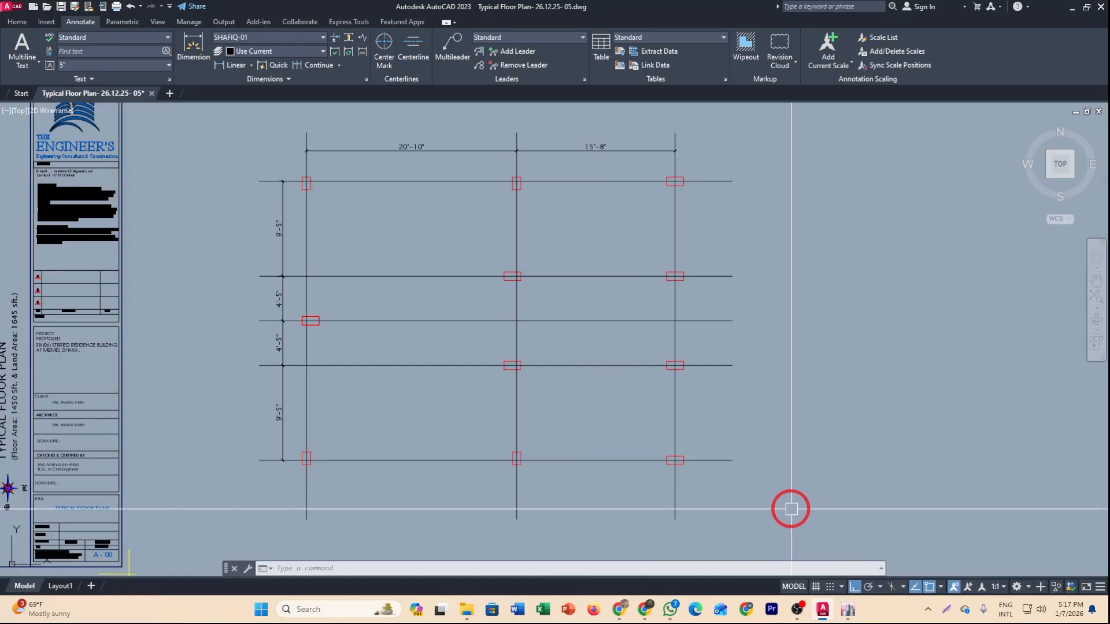
mouse_move(850, 609)
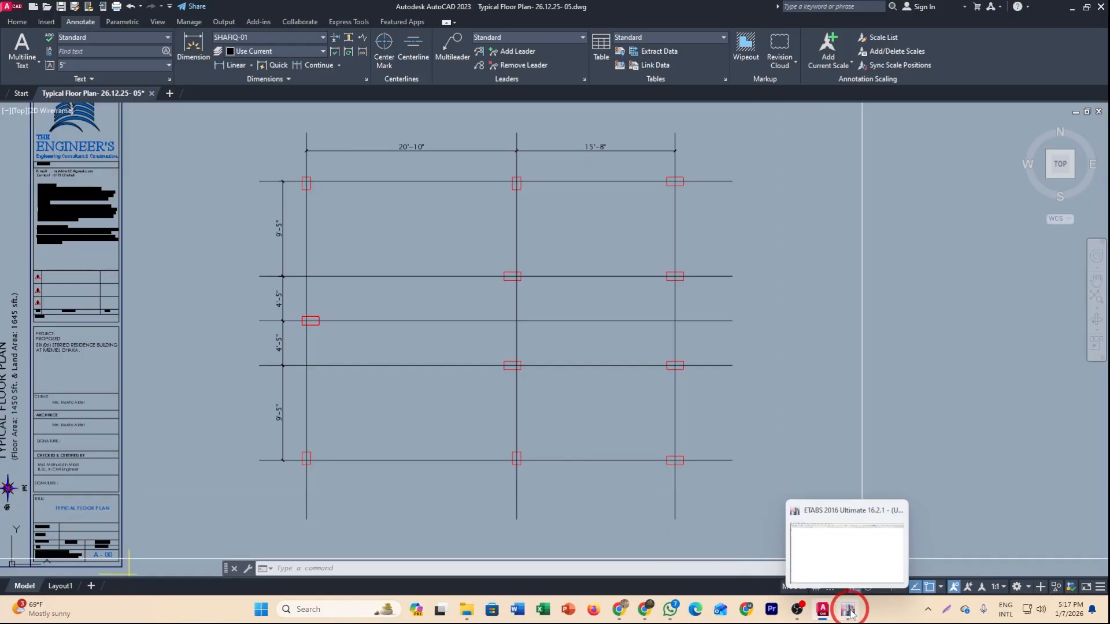
left_click(848, 558)
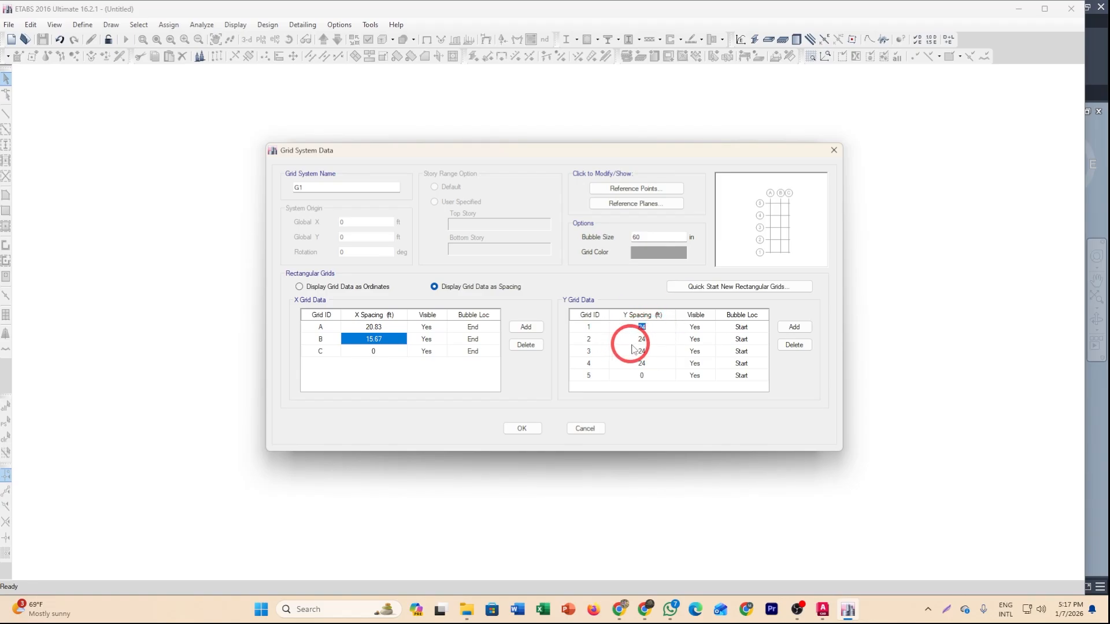
type("9.5")
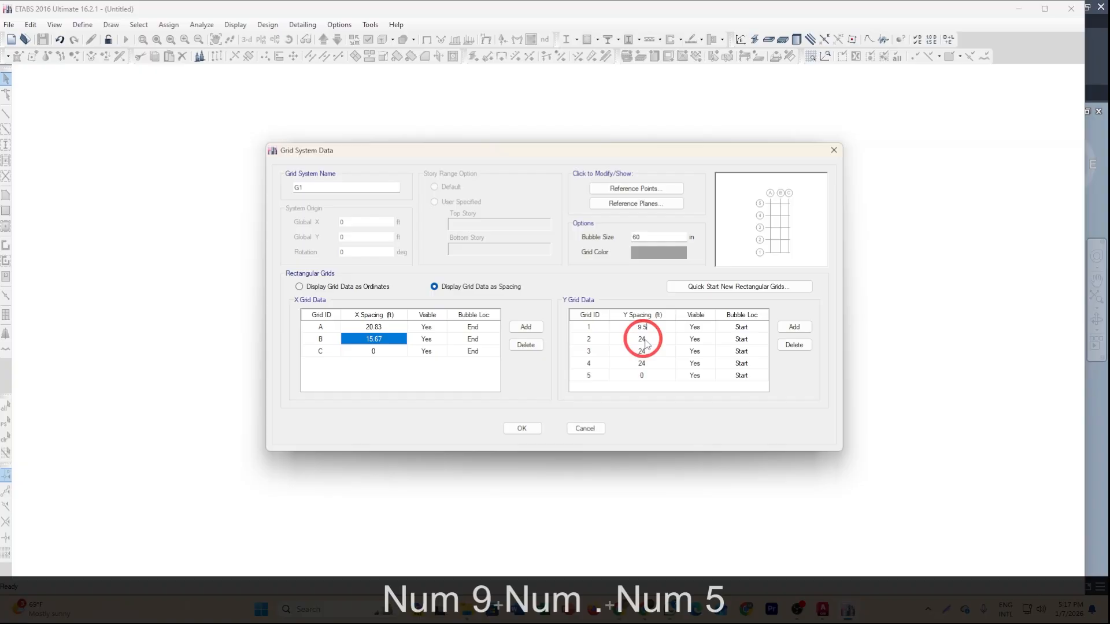
left_click(651, 340)
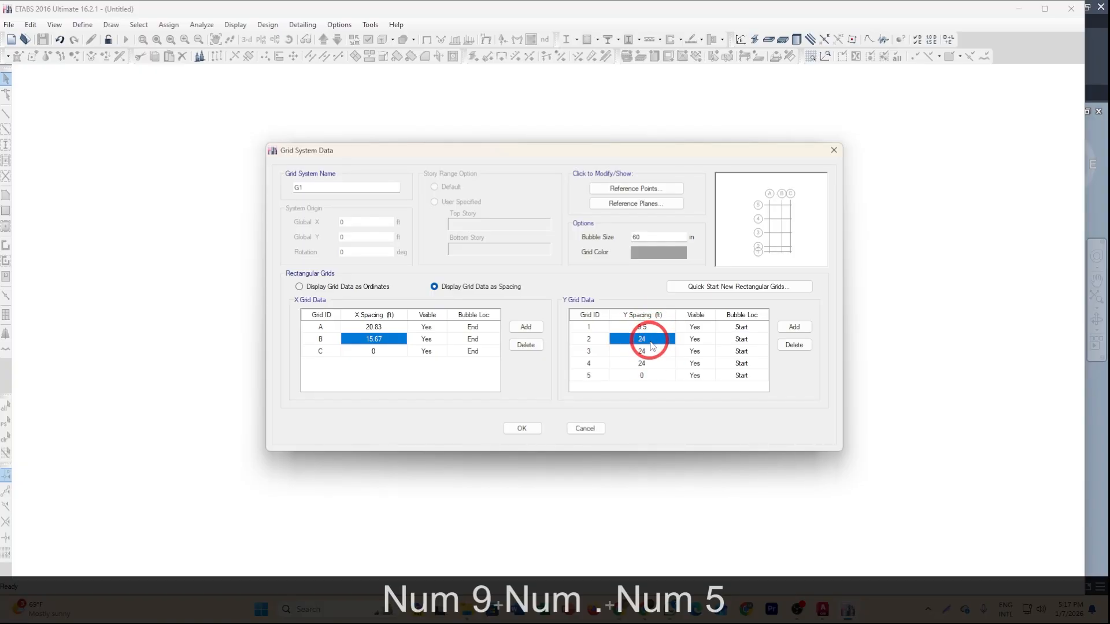
type("5")
key("BackSpace")
type("4.5")
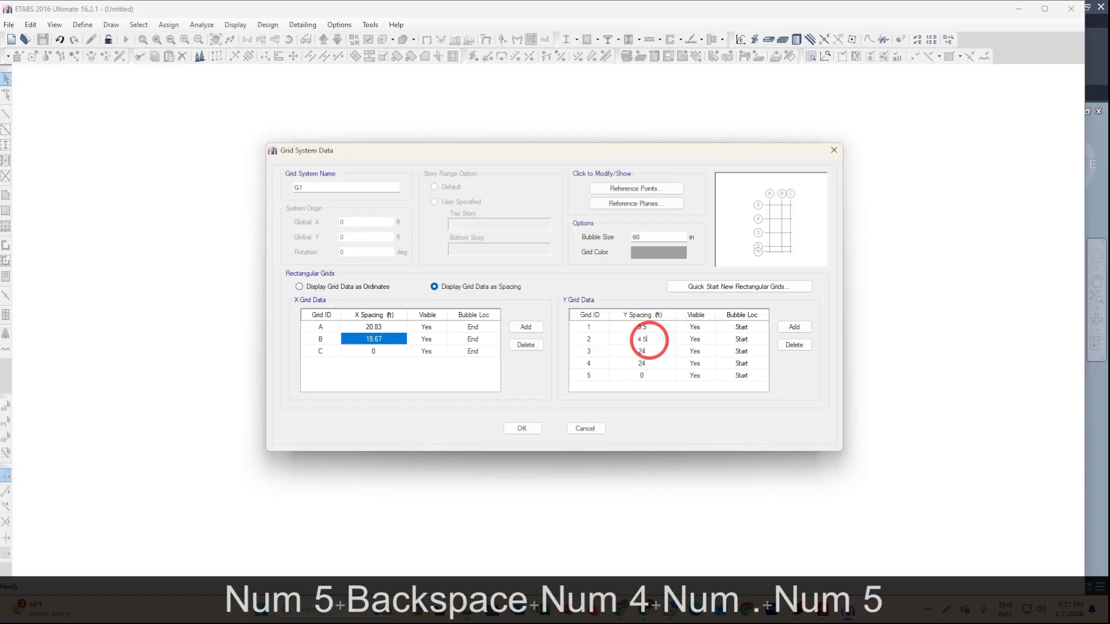
left_click(644, 352)
type("4.5")
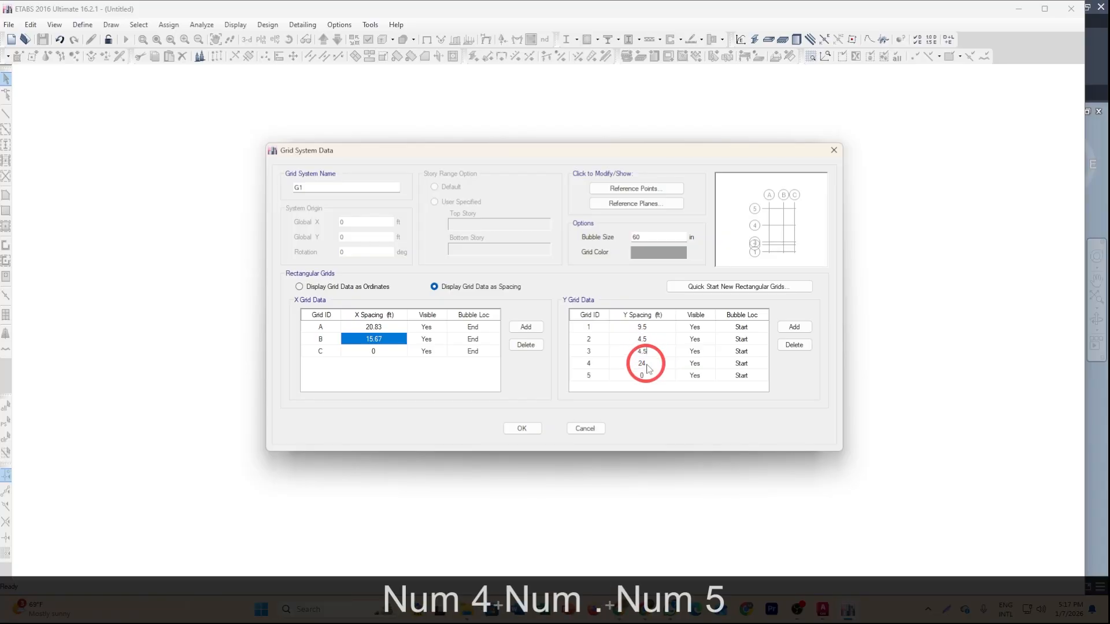
left_click(646, 364)
type("9.5")
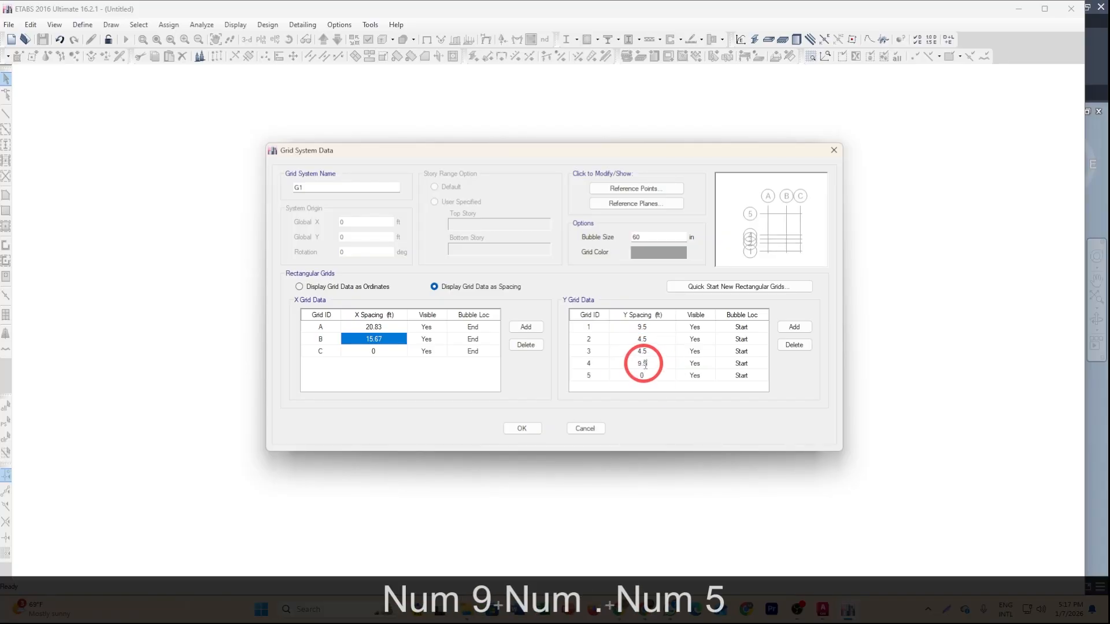
Set the grid bubble size to 30 in.
left_click(661, 384)
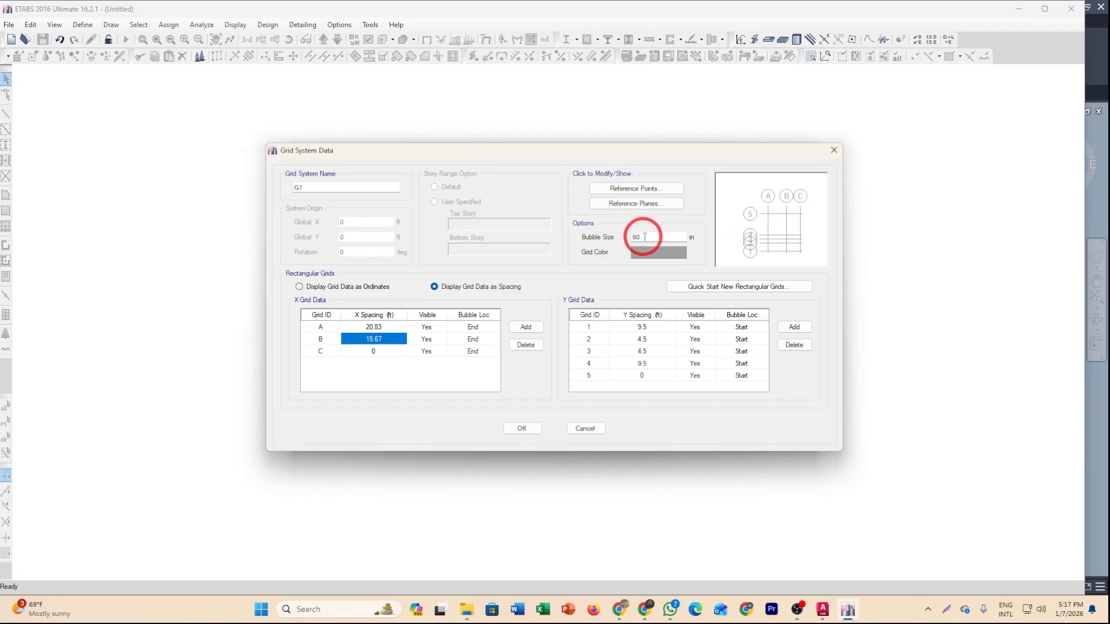
left_click(655, 237)
left_click_drag(649, 237, 615, 239)
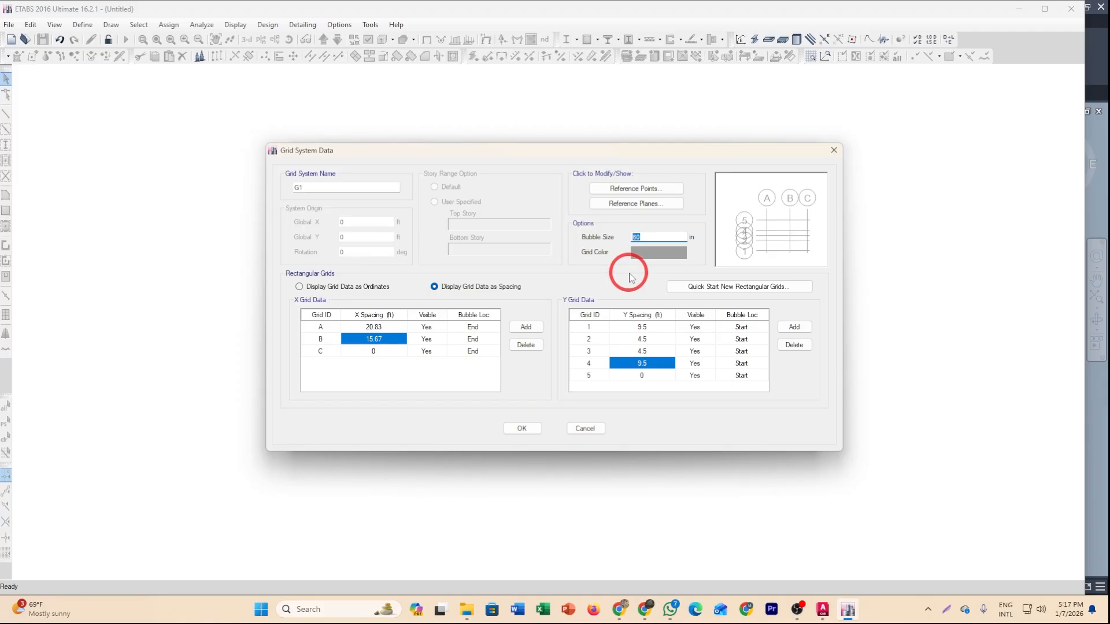
type("30")
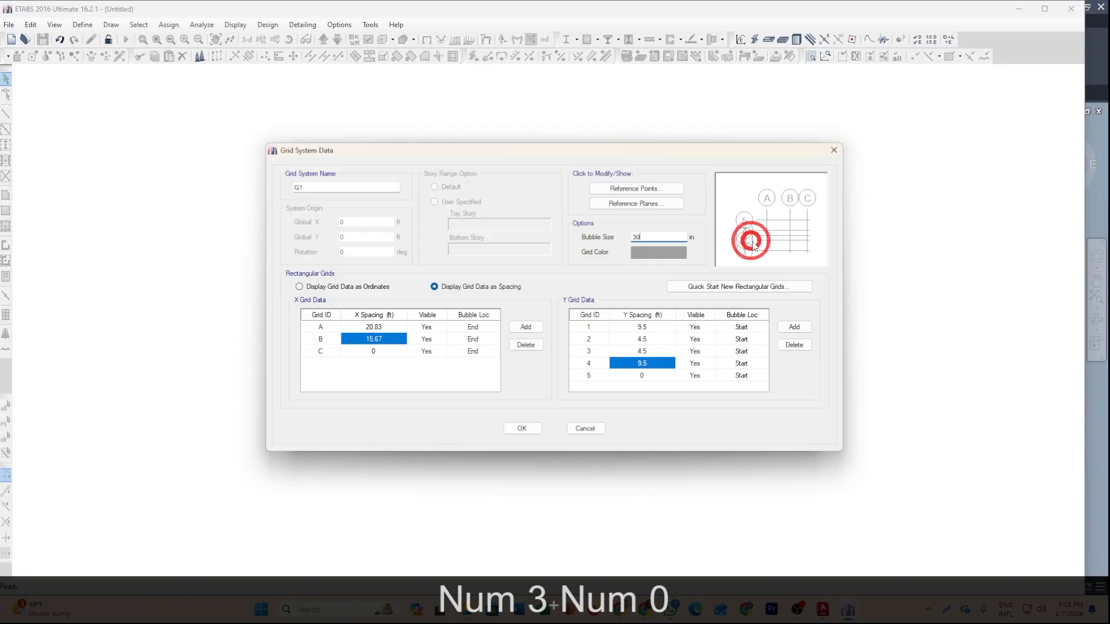
left_click(685, 351)
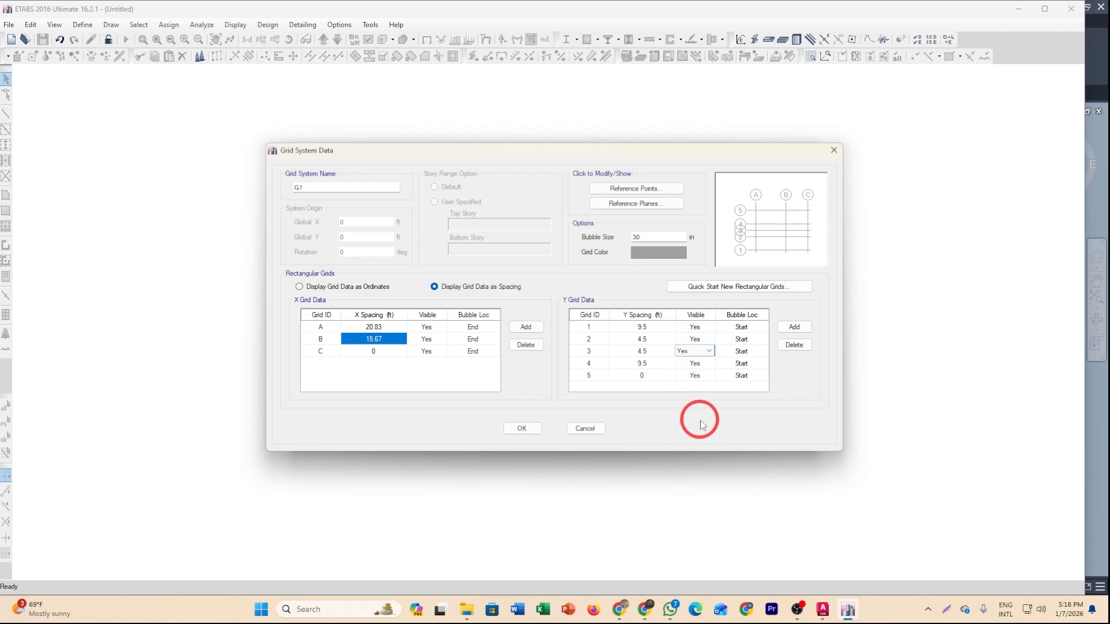
Accept the grid data and create the model using the Grid Only template.
left_click(522, 428)
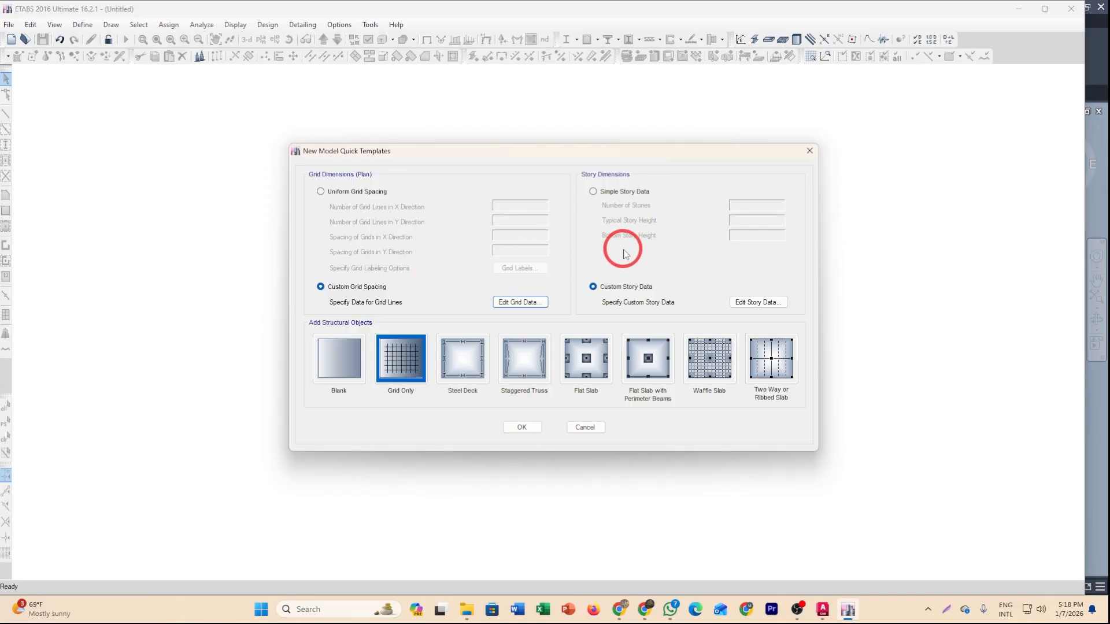
left_click(405, 371)
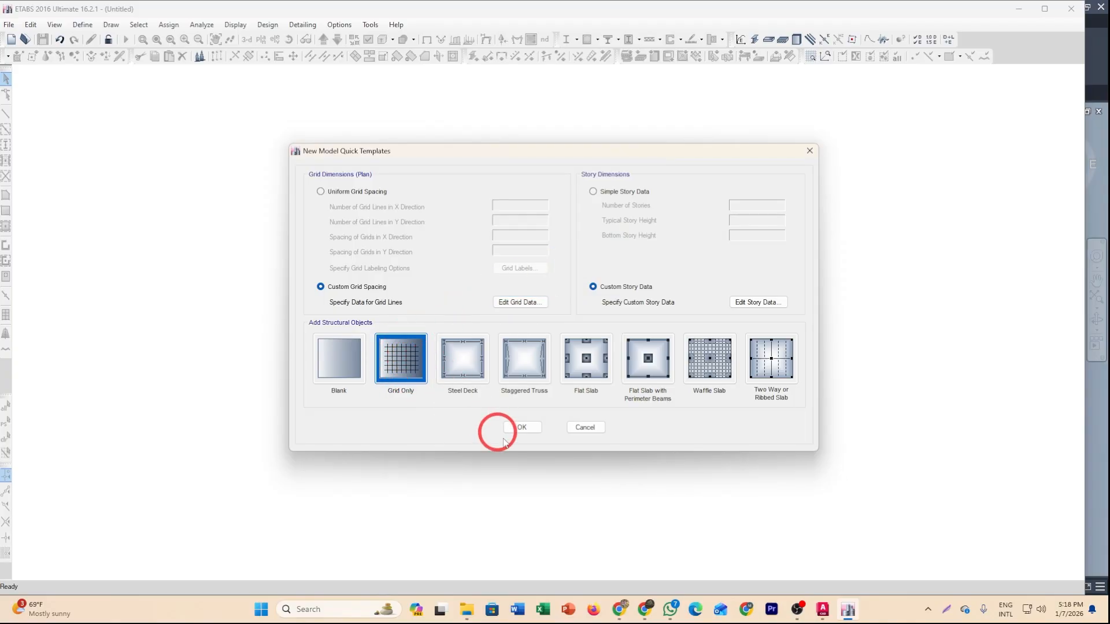
left_click(522, 427)
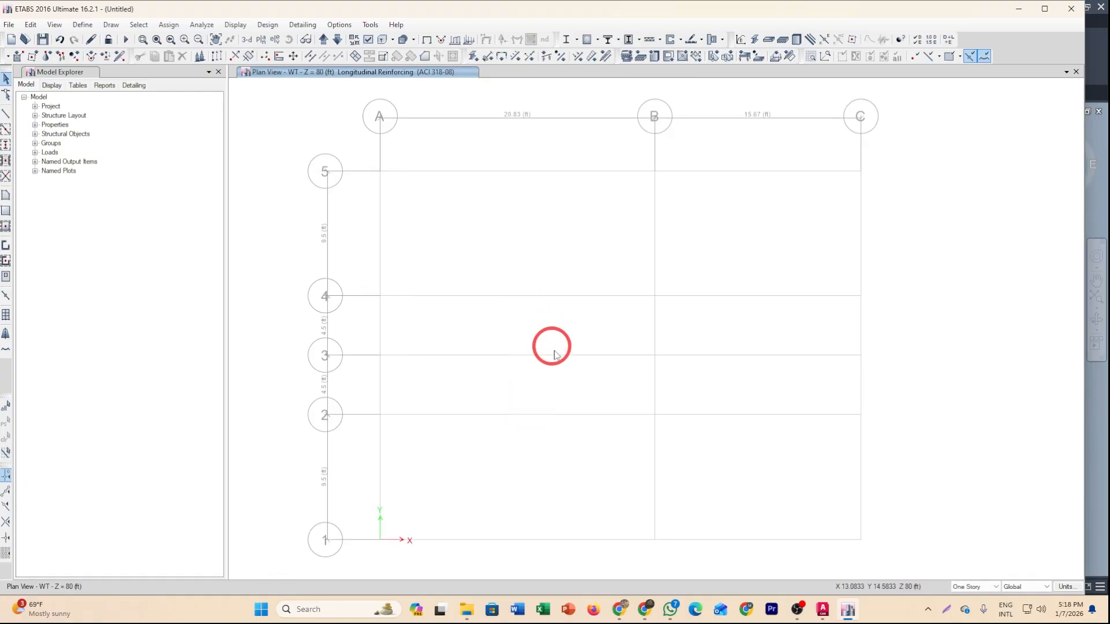
Review the defined material properties and frame section properties without changing them.
scroll(551, 348, "up", 1)
scroll(547, 350, "down", 1)
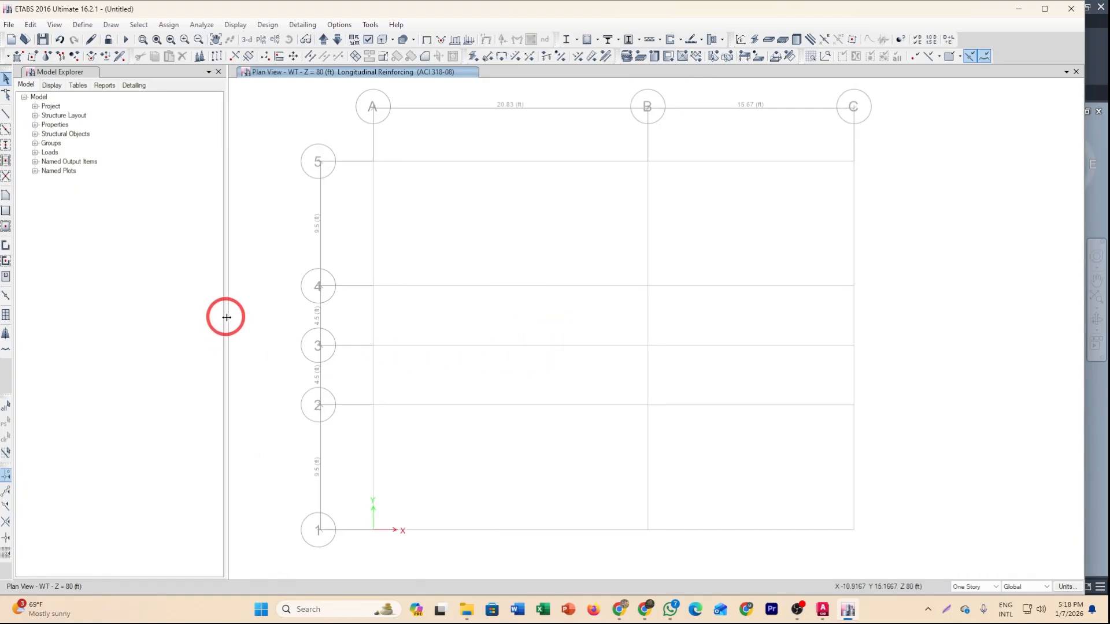
left_click_drag(226, 317, 159, 328)
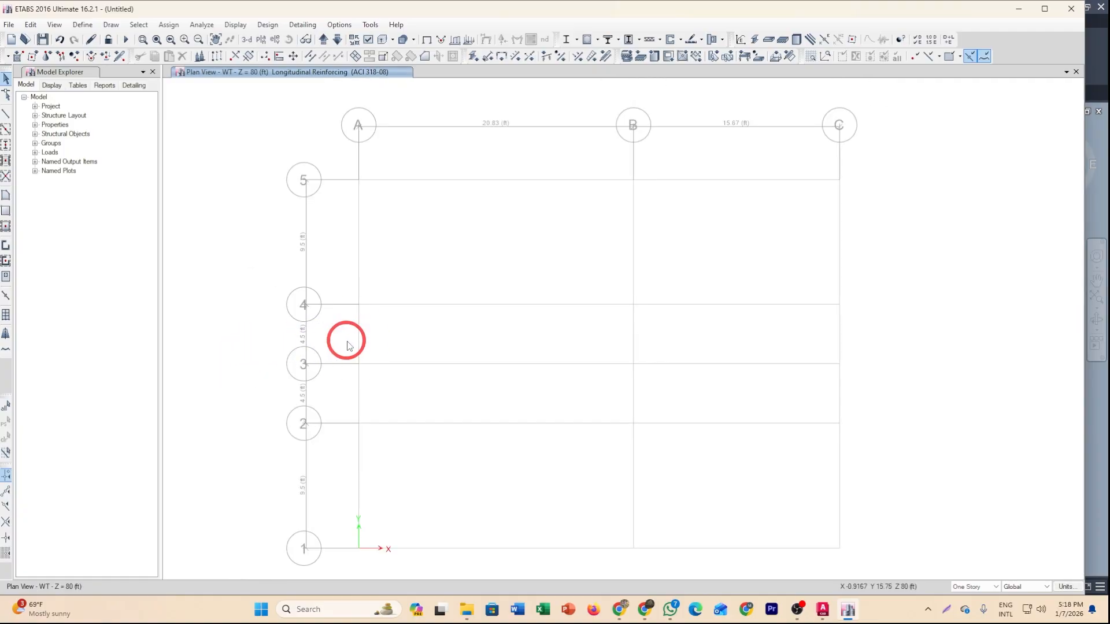
left_click(82, 24)
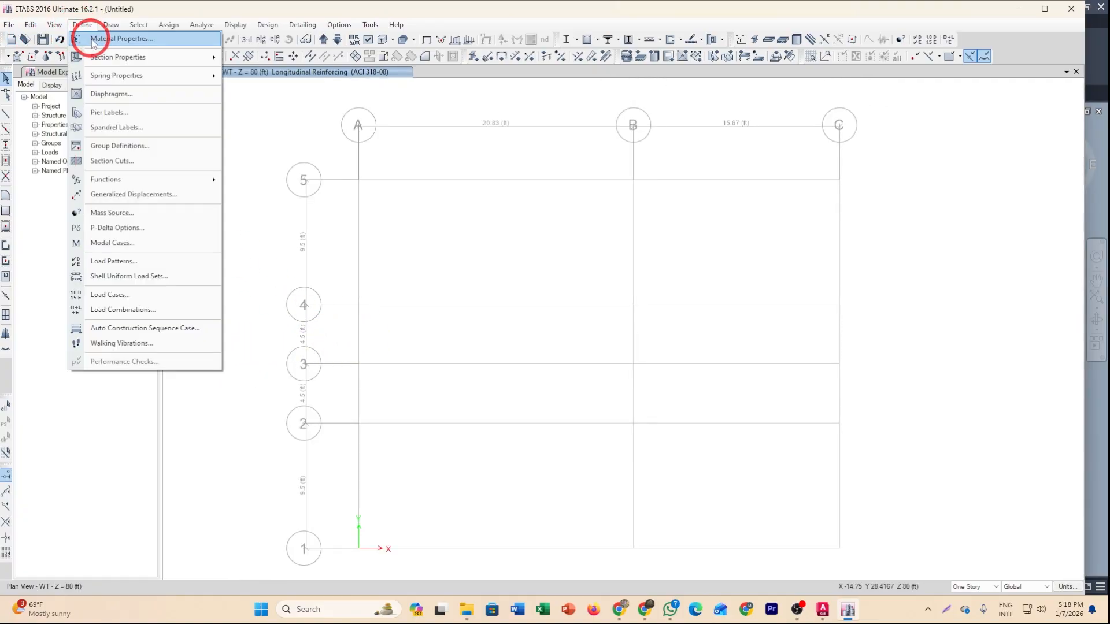
left_click(93, 41)
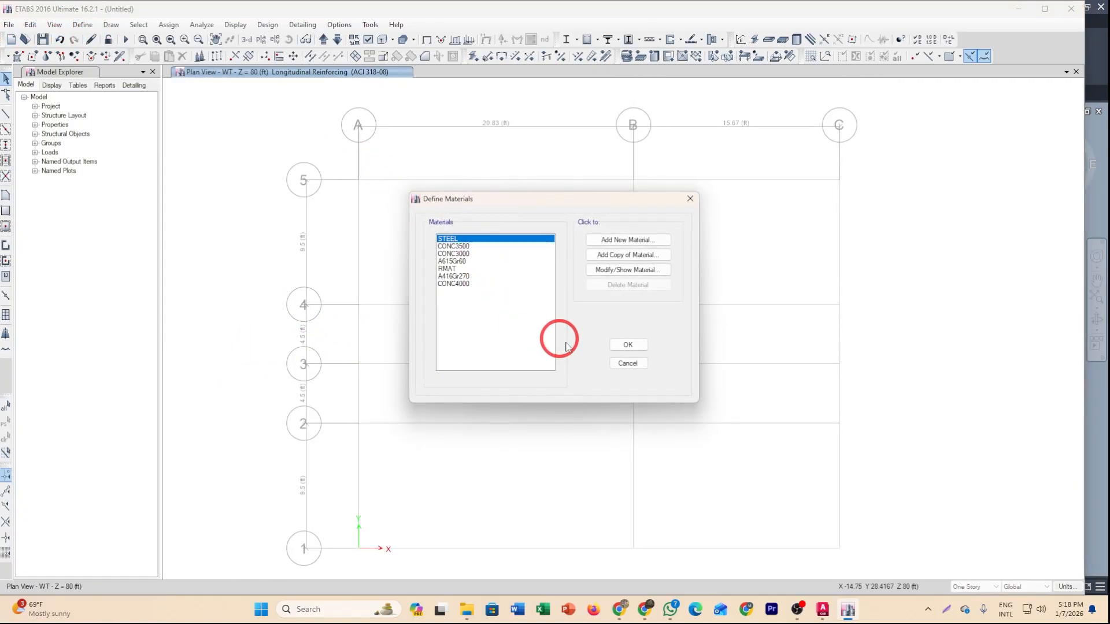
left_click(629, 364)
left_click(82, 24)
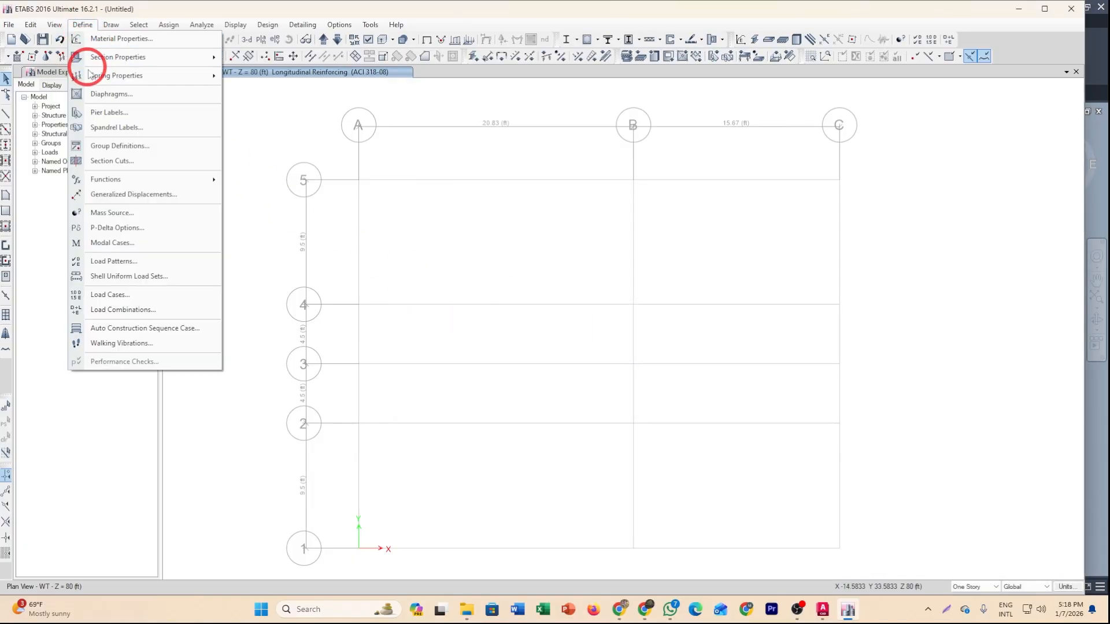
mouse_move(114, 56)
left_click(271, 57)
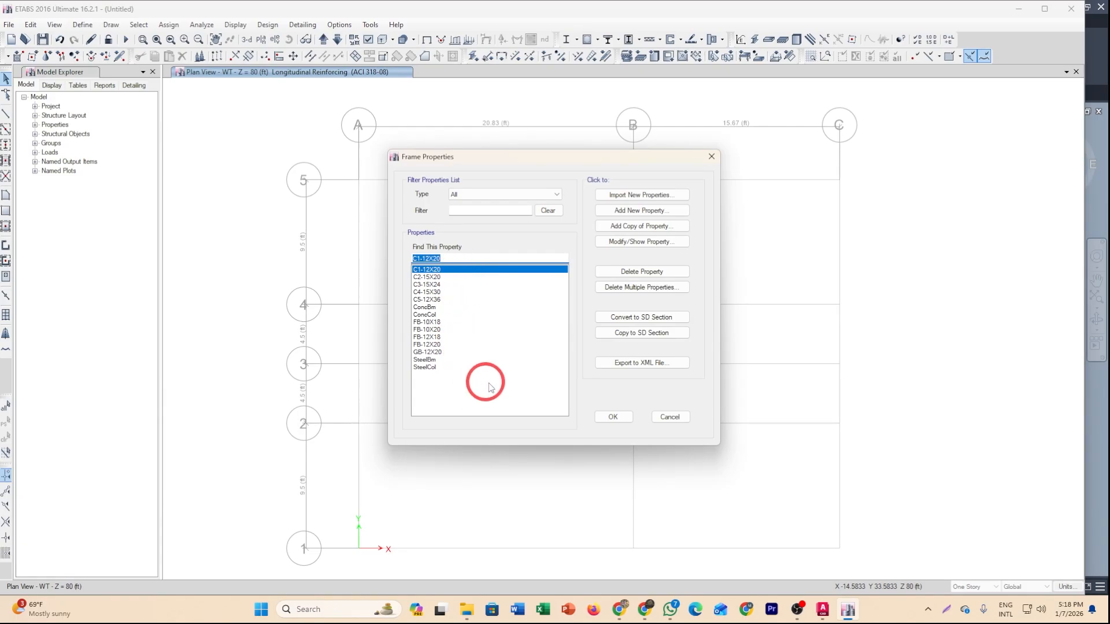
left_click(671, 417)
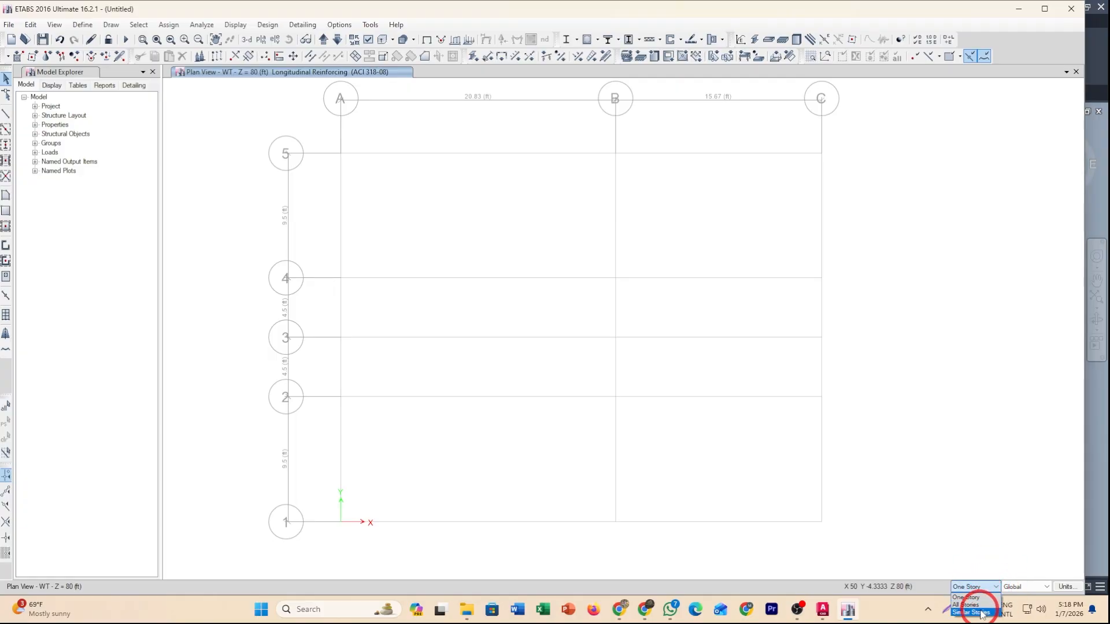
Set the drawing story option to Similar Stories.
left_click(980, 612)
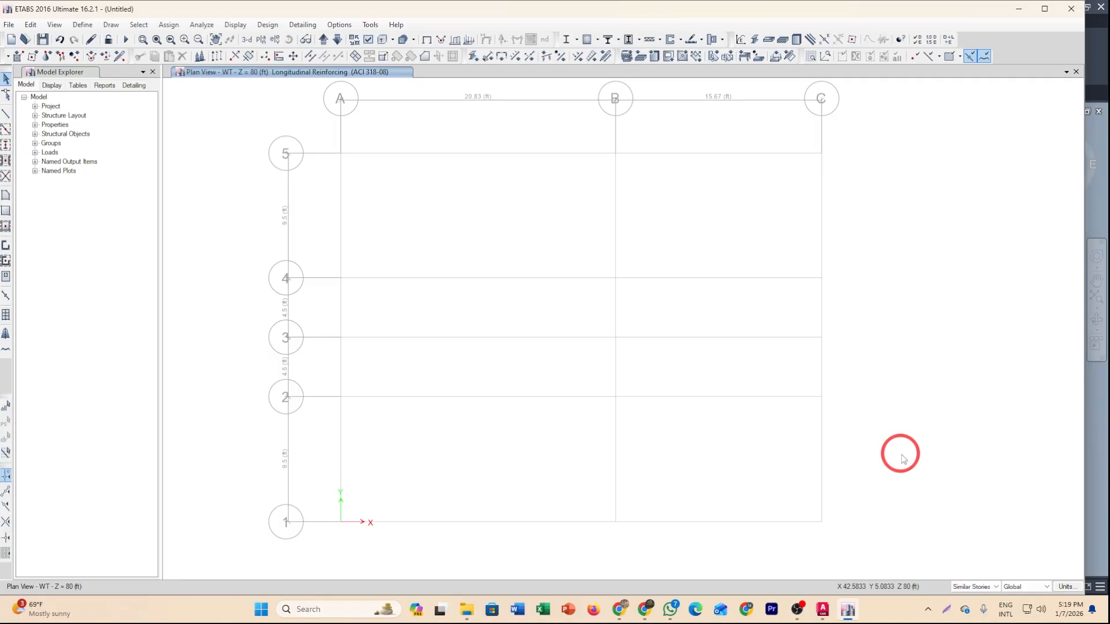
left_click(995, 587)
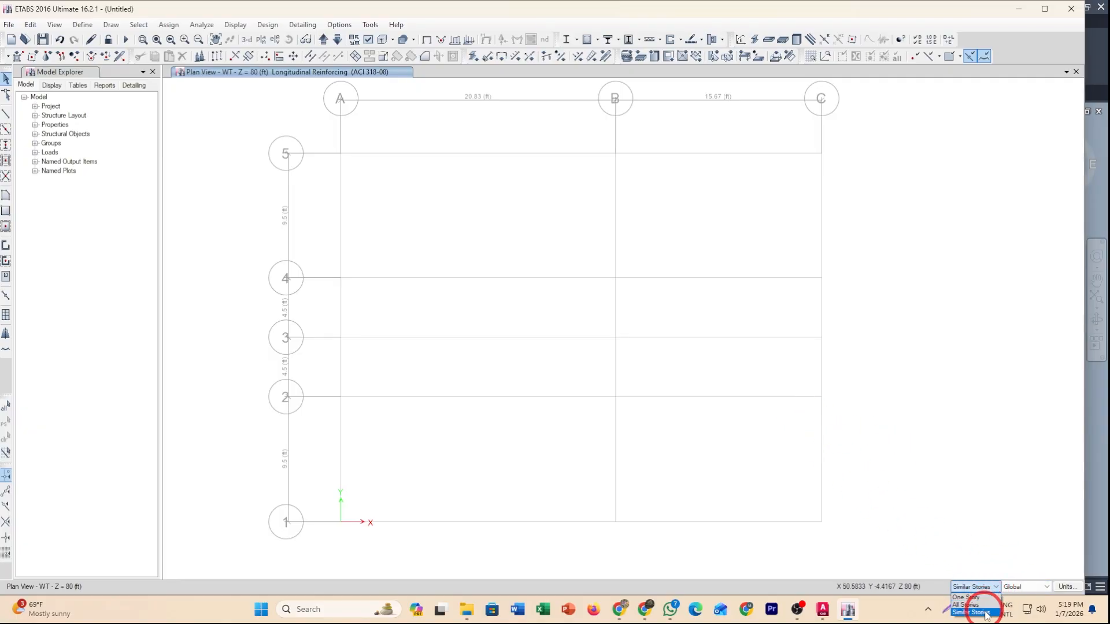
left_click(988, 612)
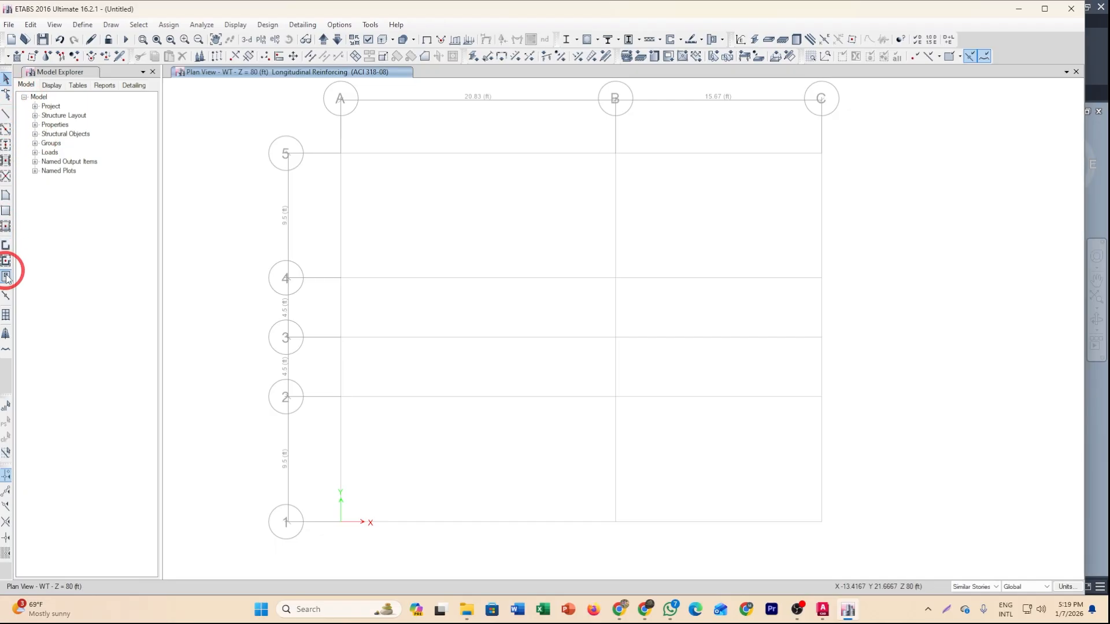
Place C1-12X20 columns at the grid intersections matching the plan: A, B, C on grids 5 and 1, B and C on 4 and 2, A on 3.
left_click(7, 145)
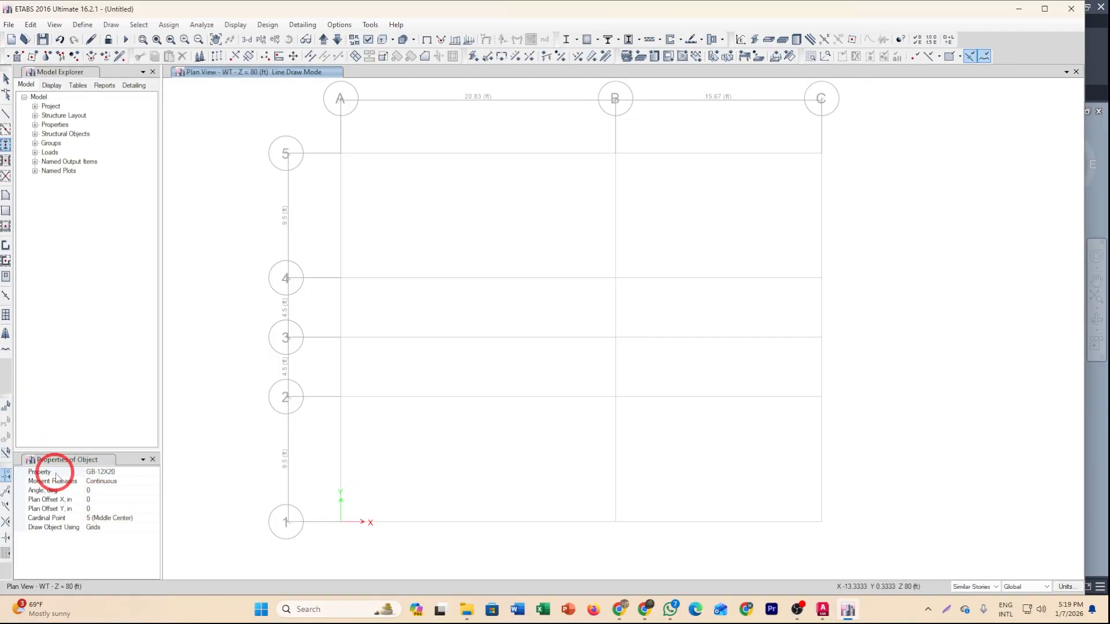
left_click(156, 474)
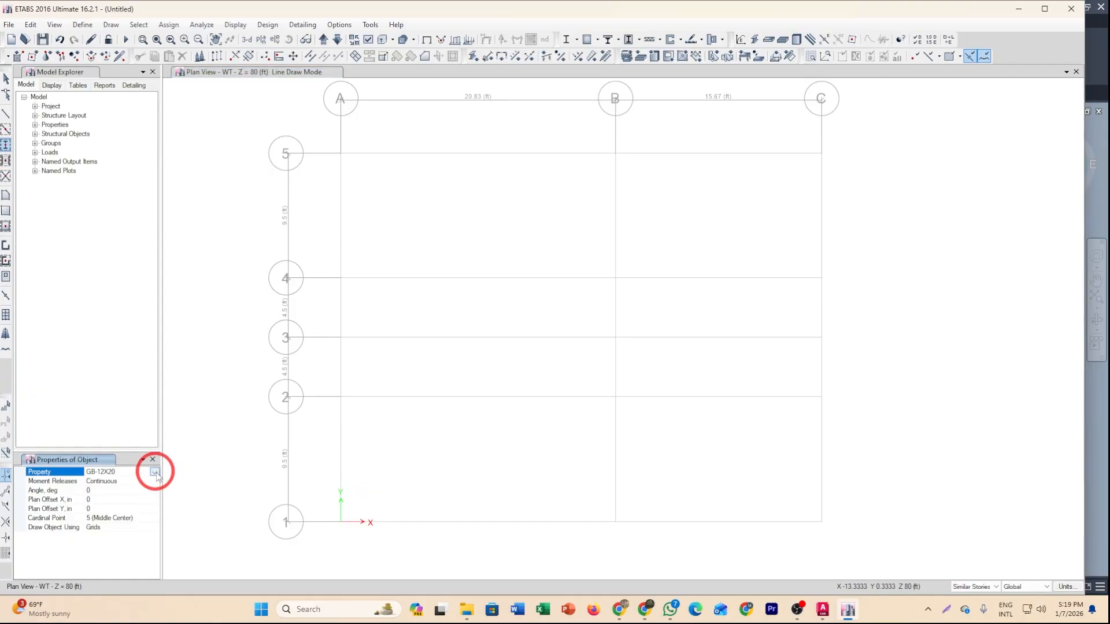
left_click(155, 473)
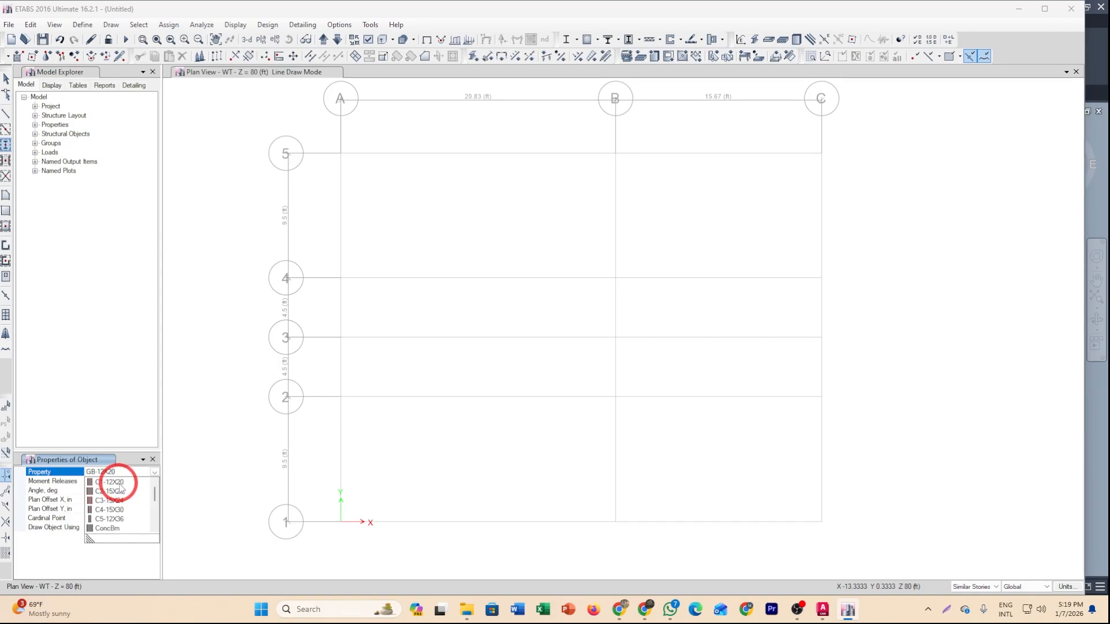
left_click(119, 483)
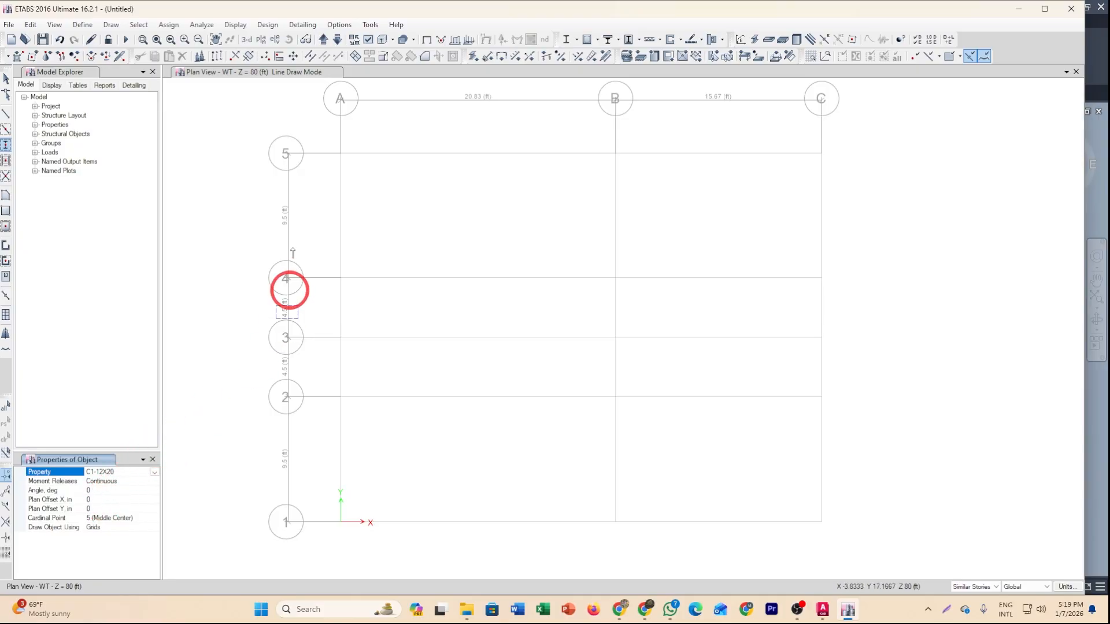
mouse_move(356, 162)
left_mouse_down()
mouse_move(634, 203)
mouse_move(862, 203)
left_mouse_up()
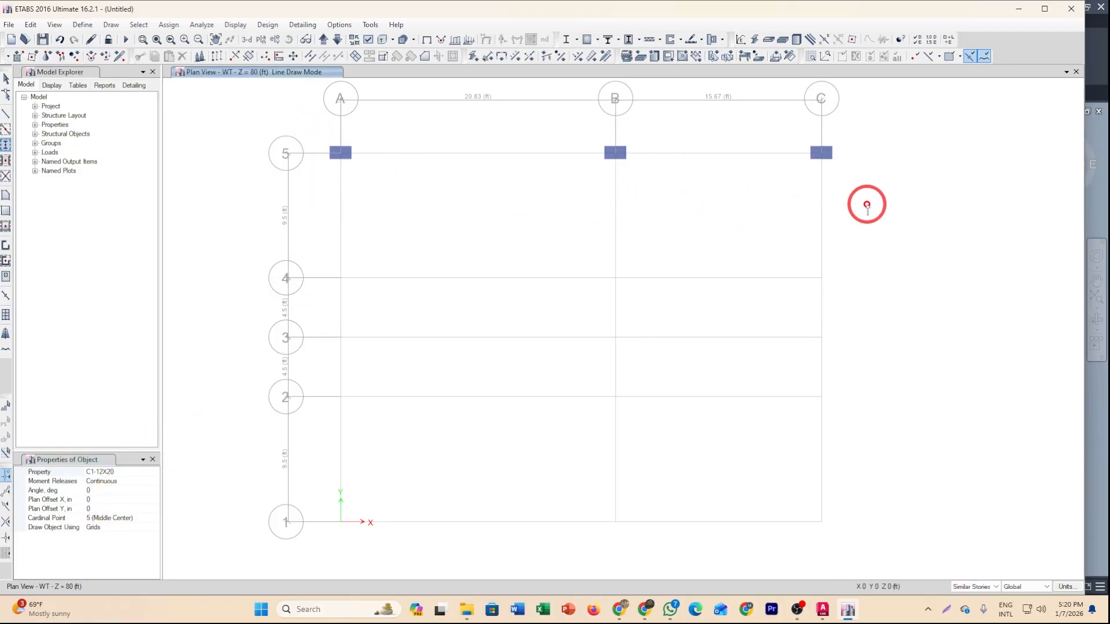
right_click(744, 312)
left_click_drag(587, 247, 866, 290)
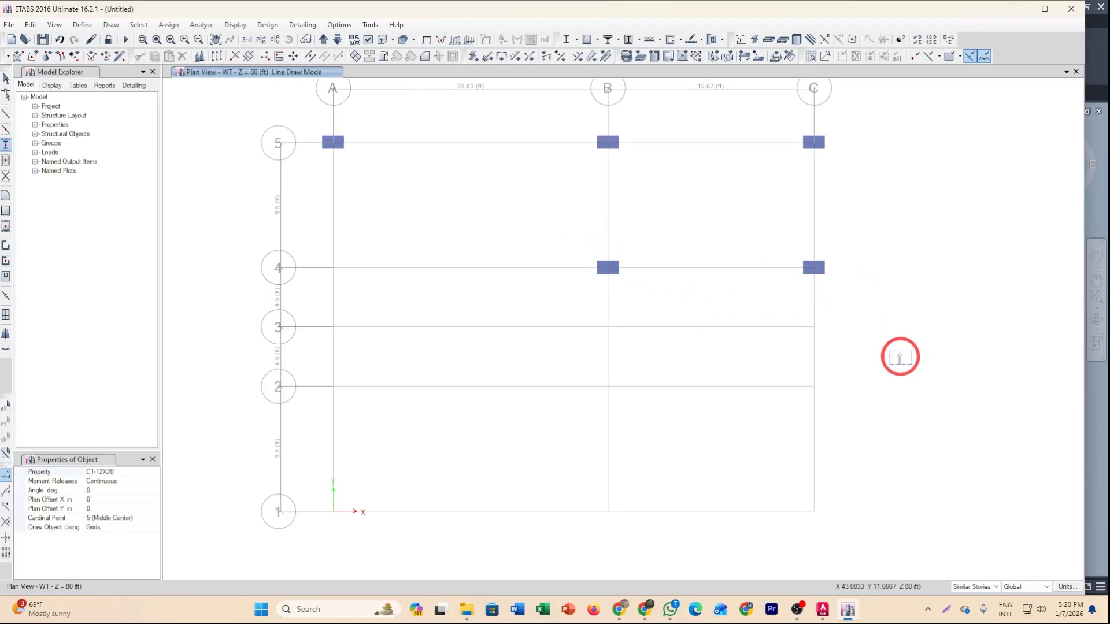
middle_click_drag(900, 356, 899, 331)
left_click_drag(308, 280, 351, 318)
left_click_drag(585, 343, 856, 426)
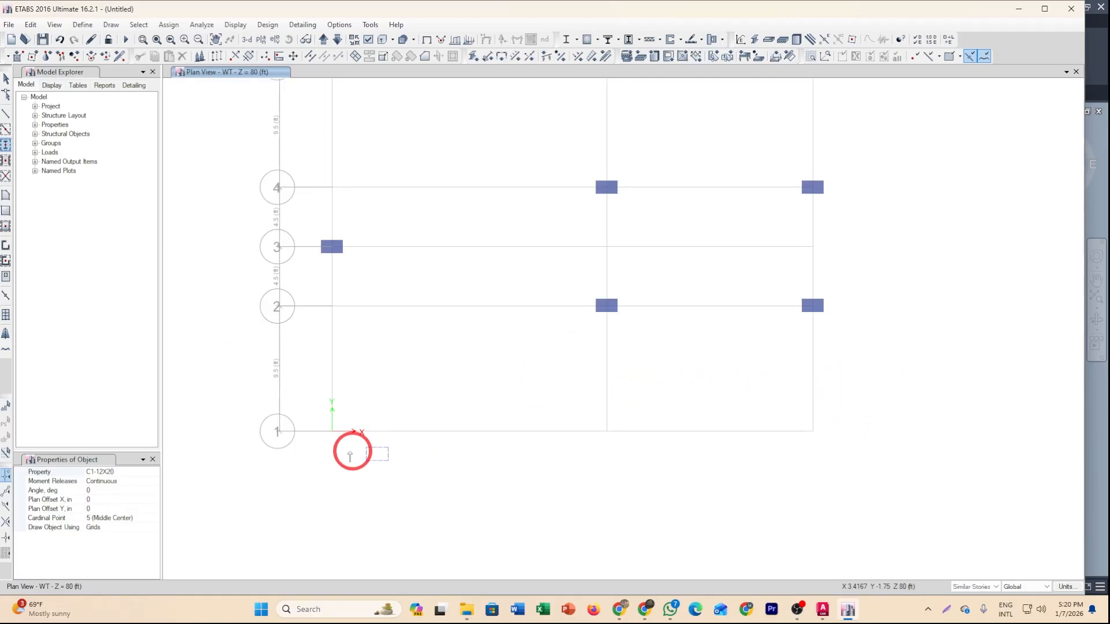
left_click_drag(305, 408, 848, 458)
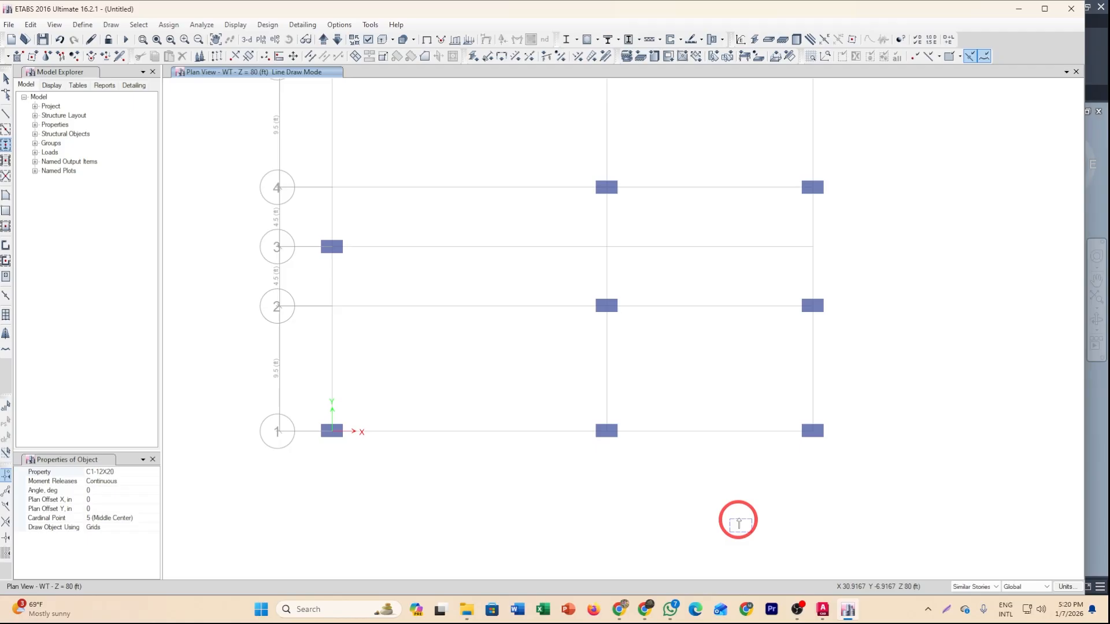
middle_click_drag(738, 521, 664, 557)
middle_click_drag(635, 386, 663, 420)
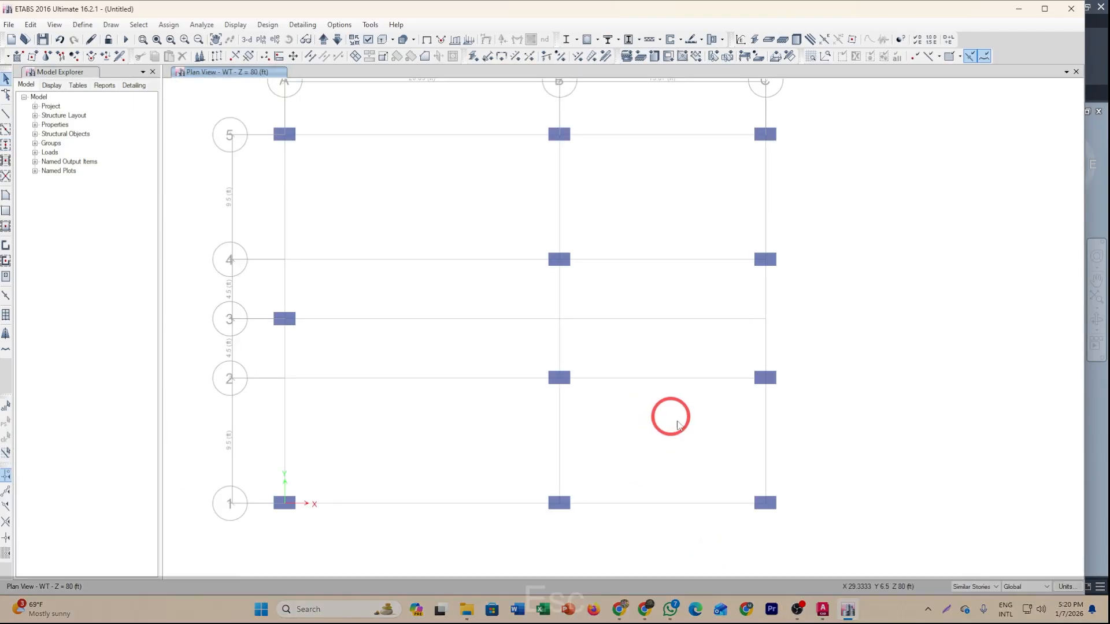
key("Escape")
Switch back to AutoCAD to view the typical floor plan.
mouse_move(829, 611)
left_click(822, 568)
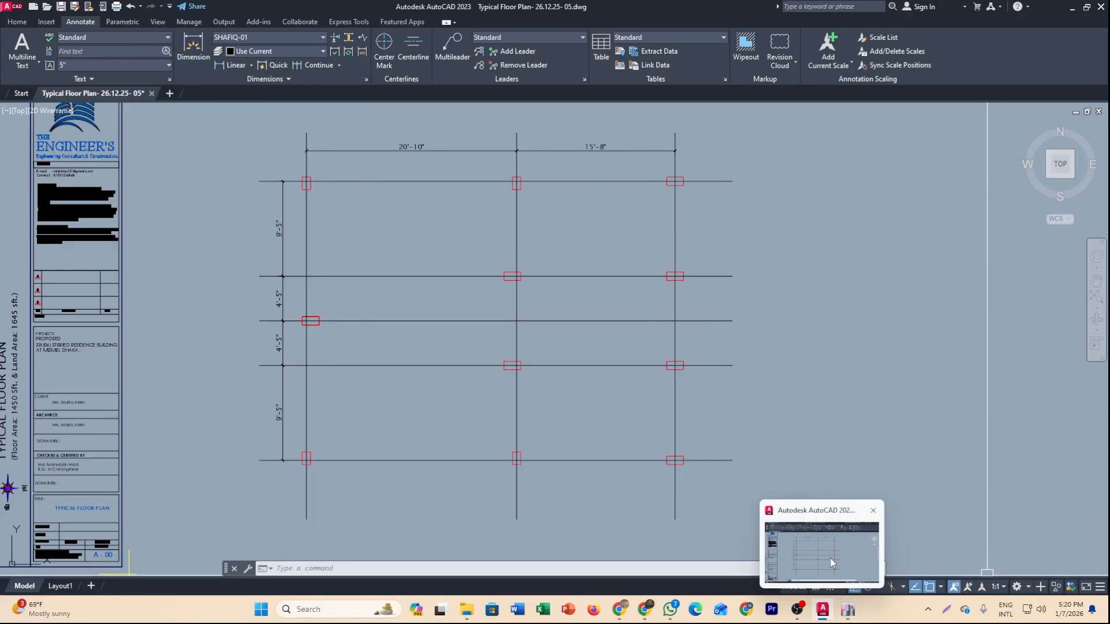
Switch back to ETABS and select the columns at grid intersections B5 and B1.
left_click(848, 610)
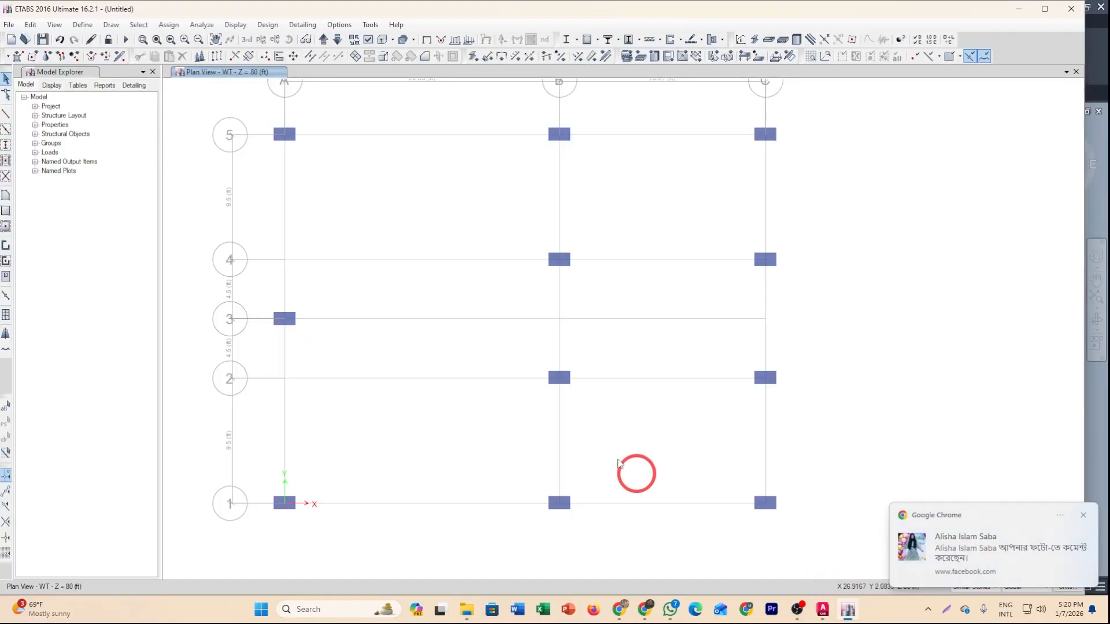
left_click(1083, 516)
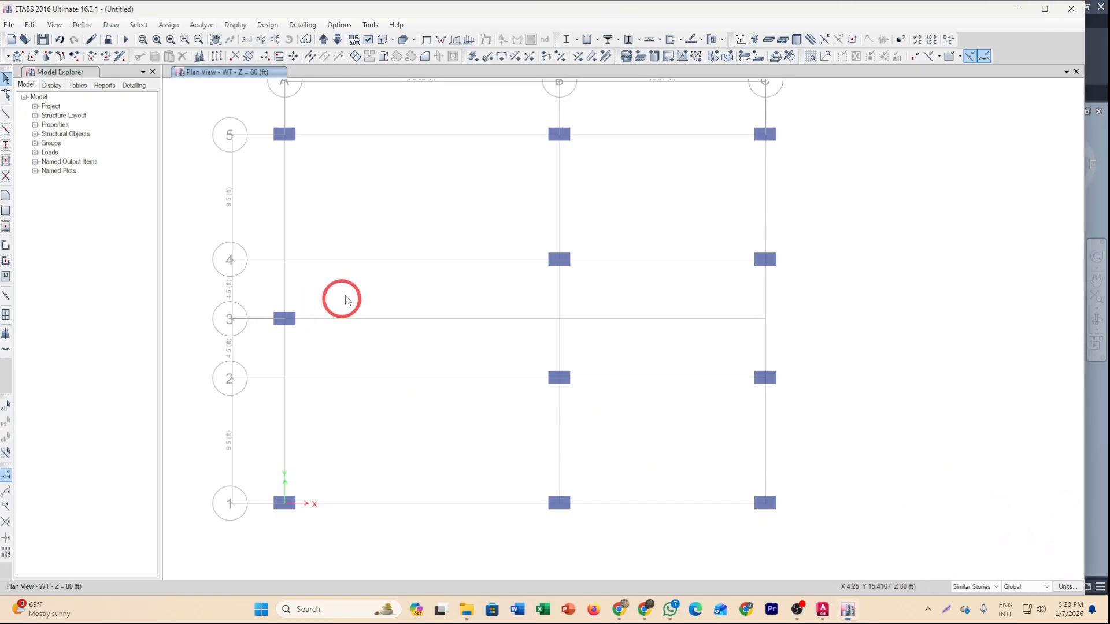
middle_click_drag(529, 365, 526, 279)
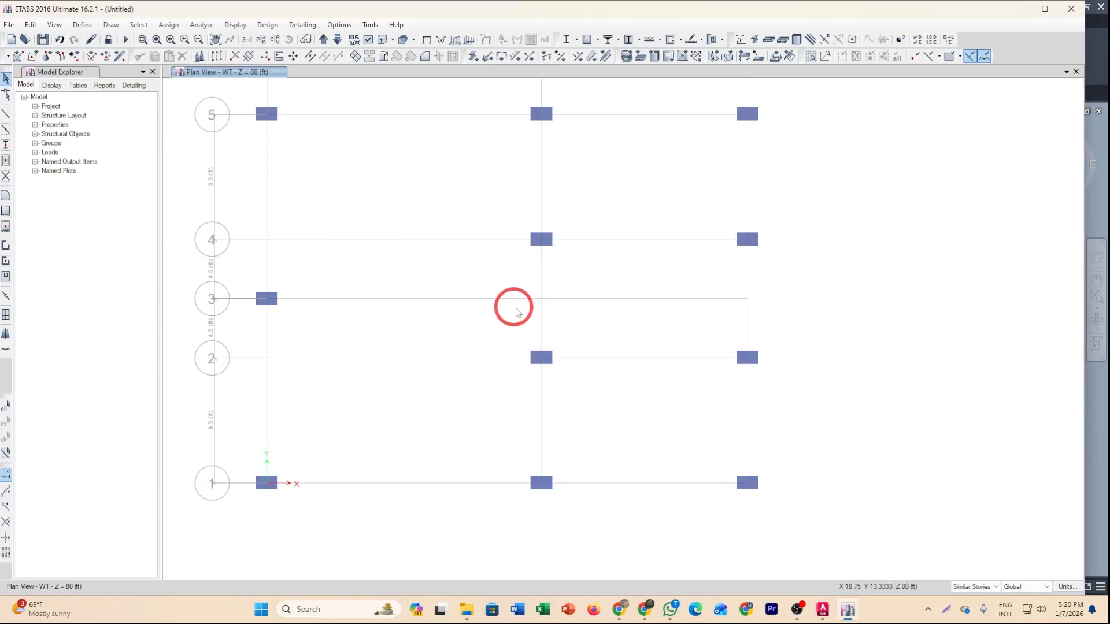
left_click_drag(501, 94, 572, 151)
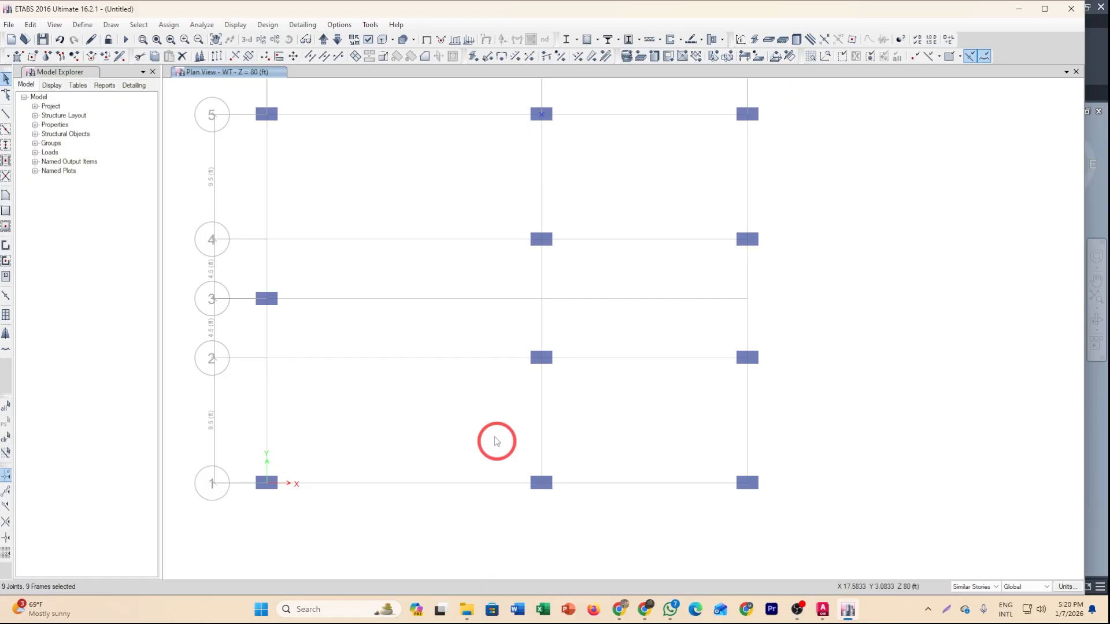
left_click_drag(490, 422, 614, 532)
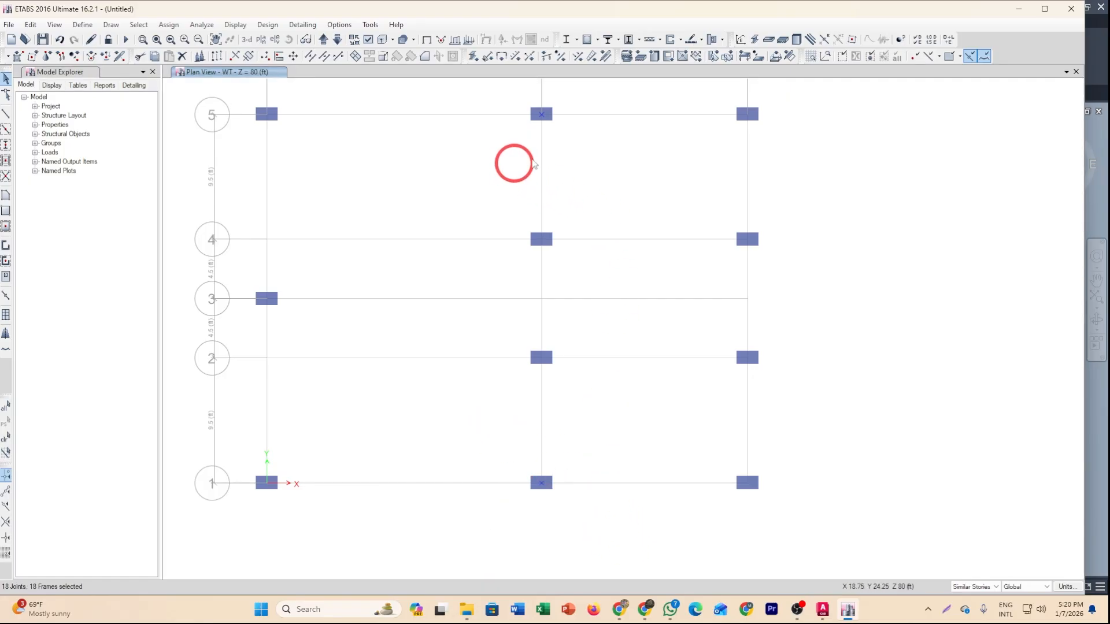
right_click(1016, 56)
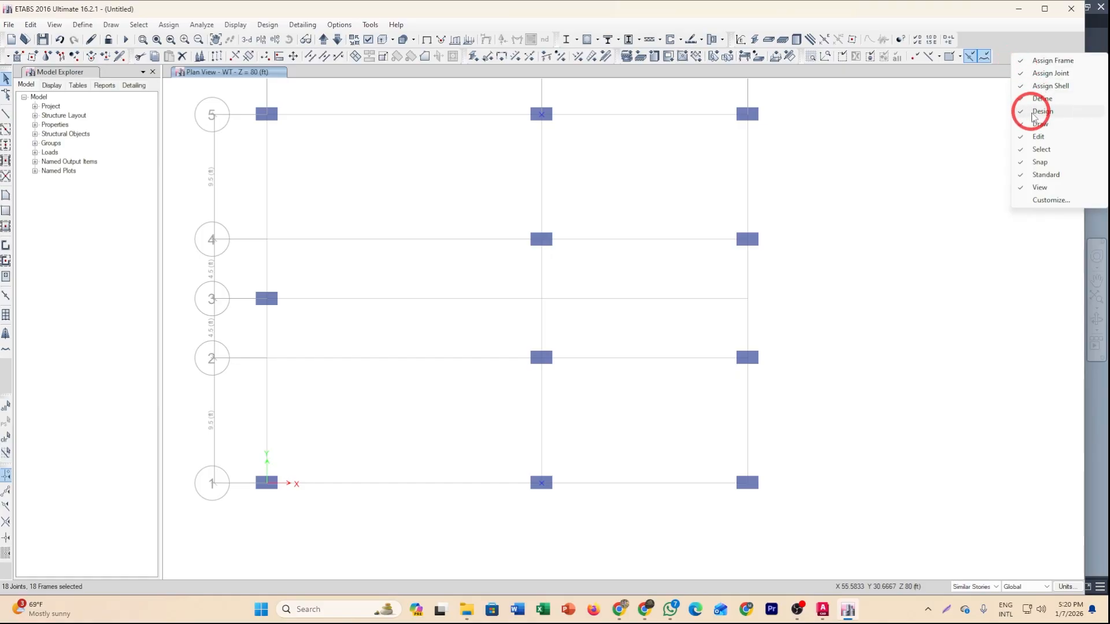
left_click(1032, 124)
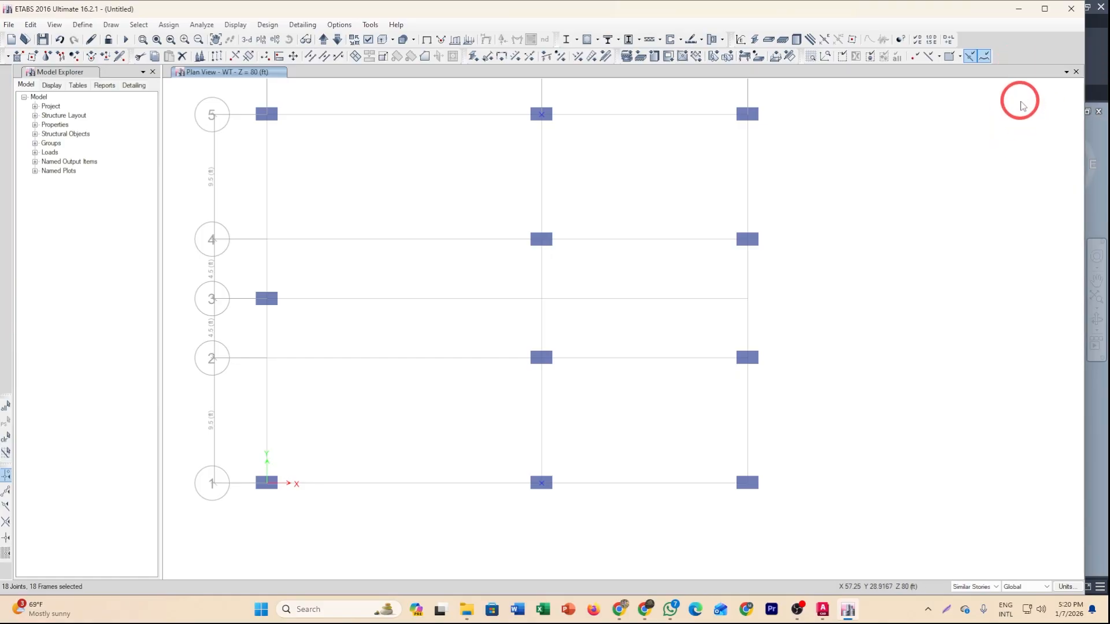
right_click(1016, 45)
left_click(1038, 117)
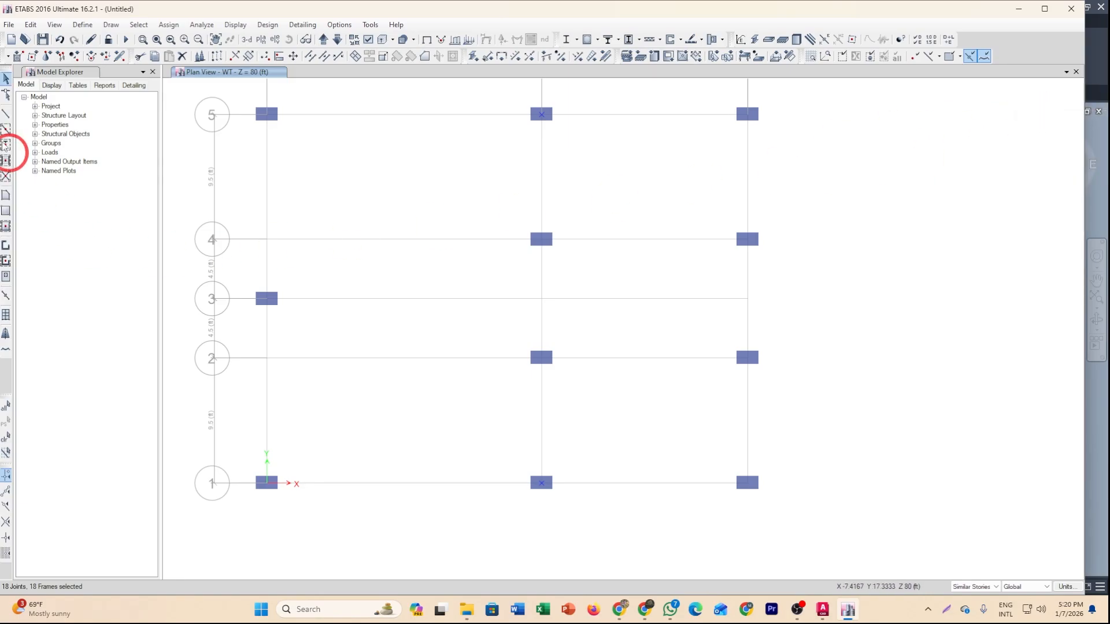
right_click(1032, 50)
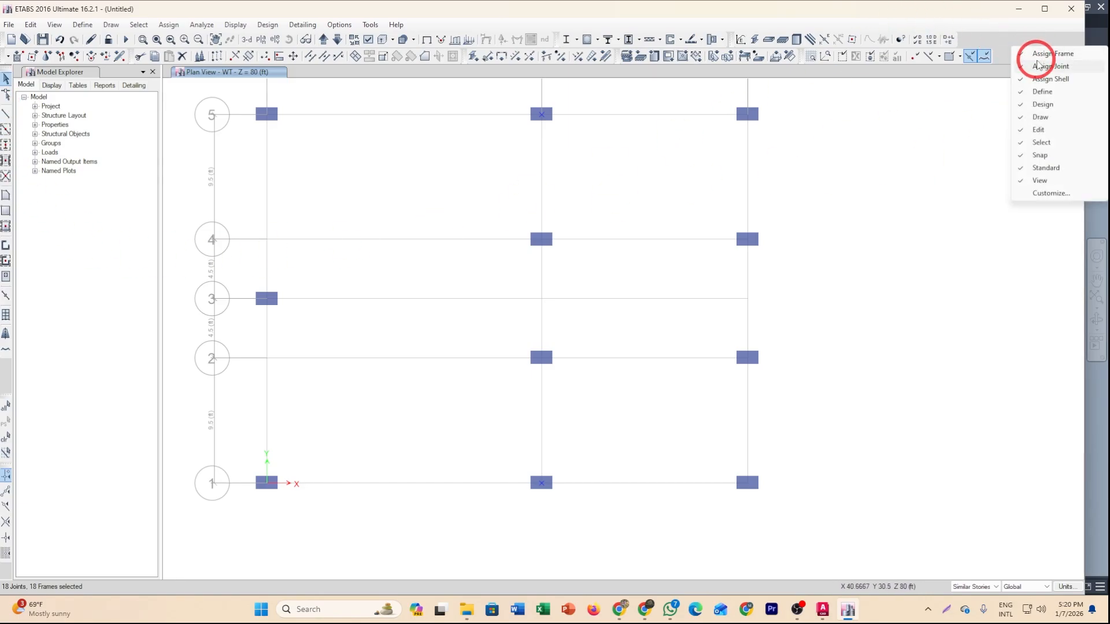
left_click(1037, 93)
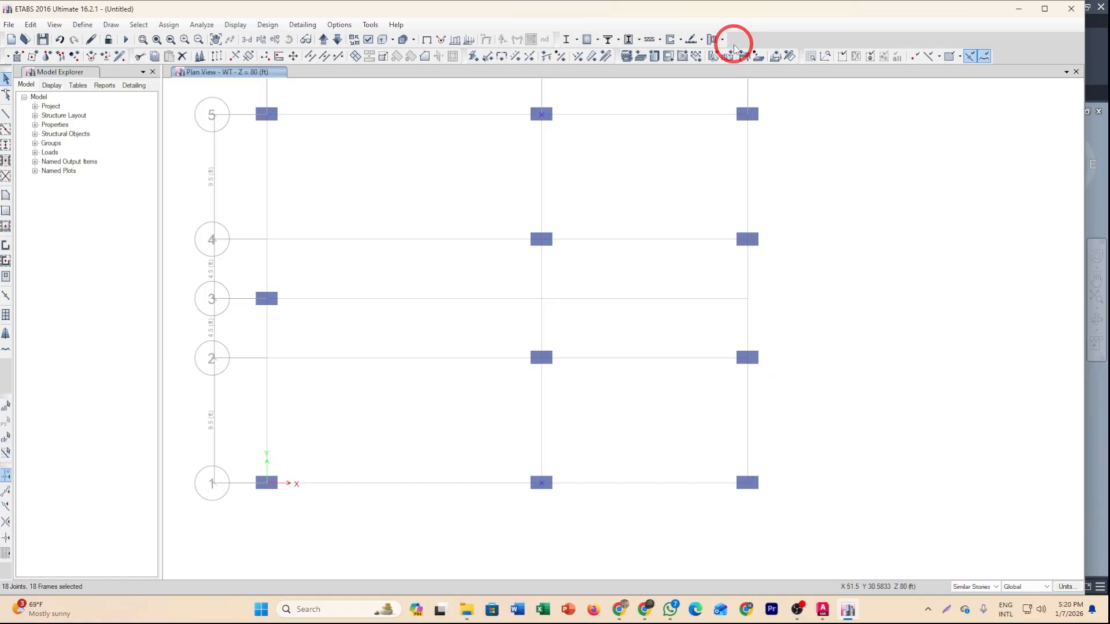
right_click(1033, 49)
left_click(1038, 94)
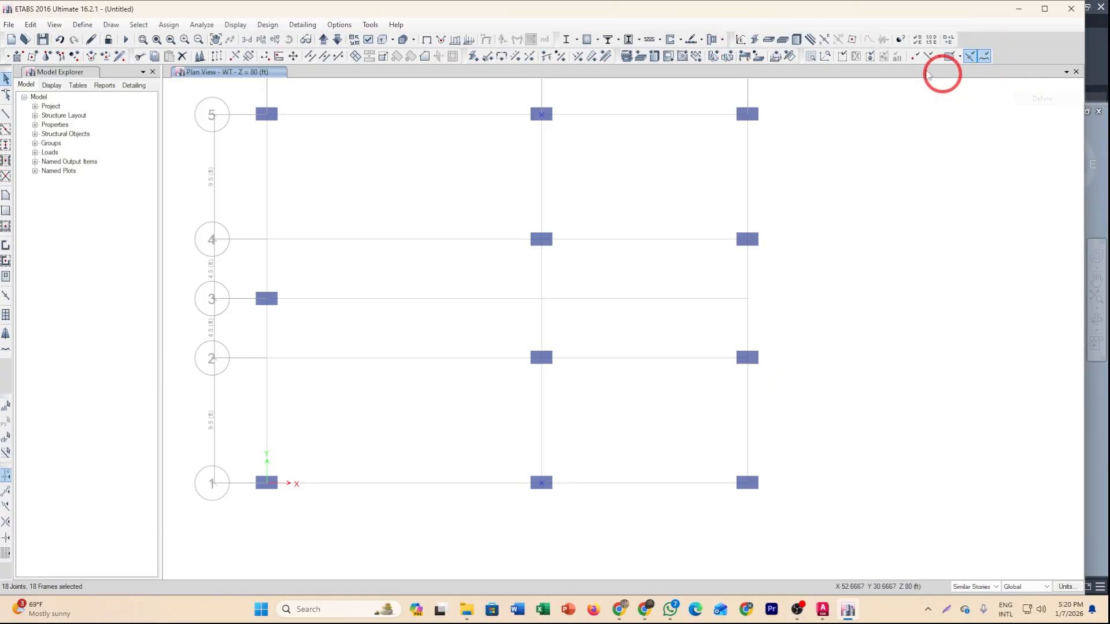
right_click(1018, 50)
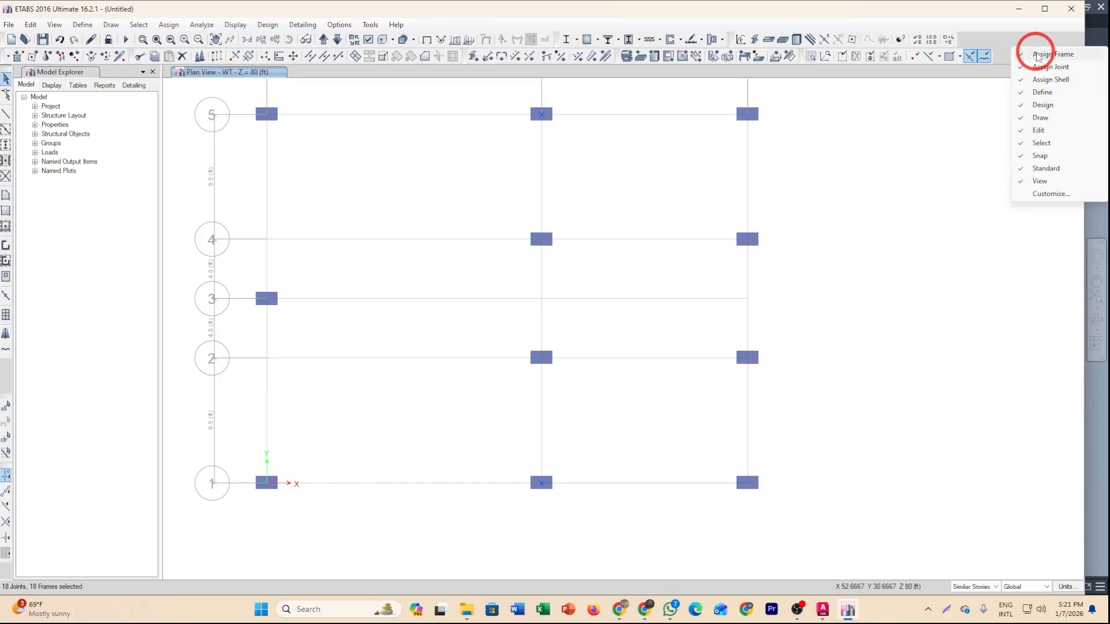
left_click(1036, 55)
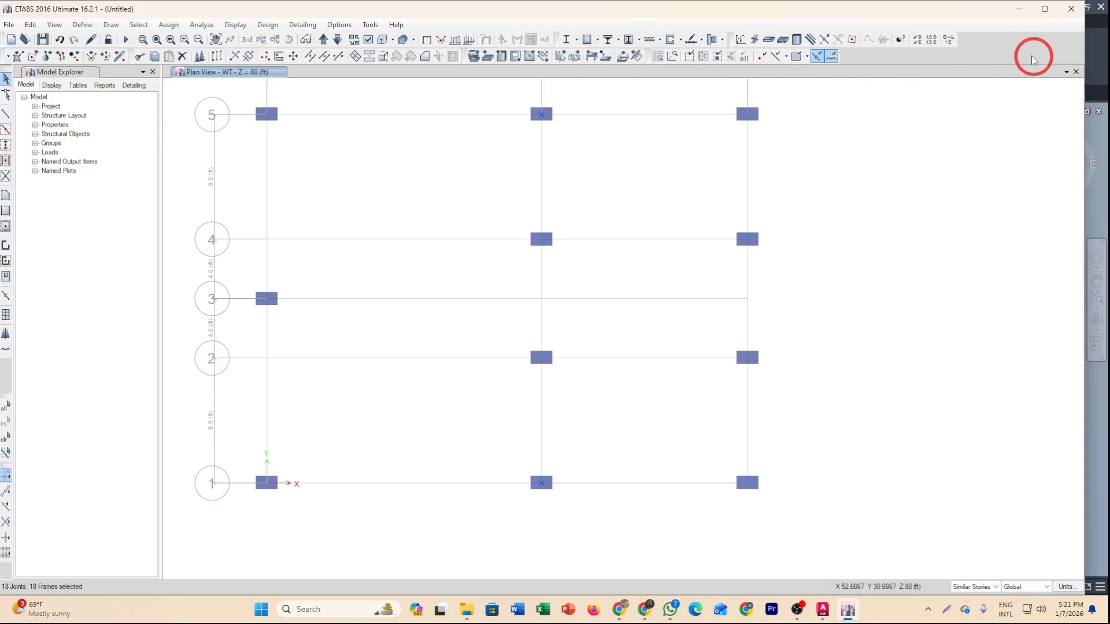
right_click(1025, 50)
left_click(1026, 55)
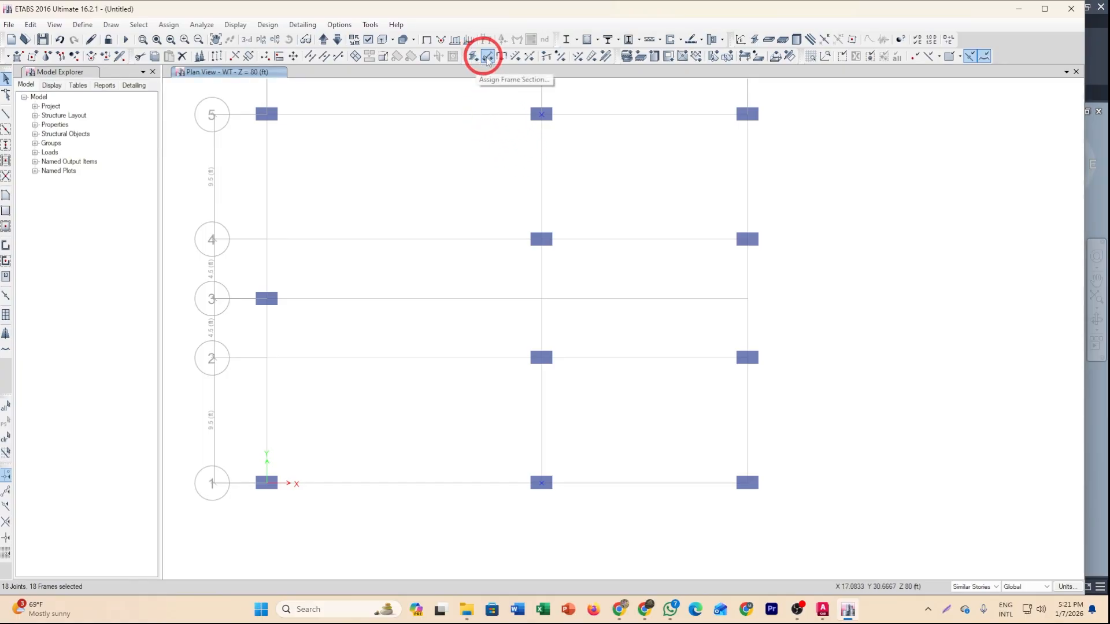
Rotate the selected columns' local axes to an angle of 90 degrees.
left_click(530, 58)
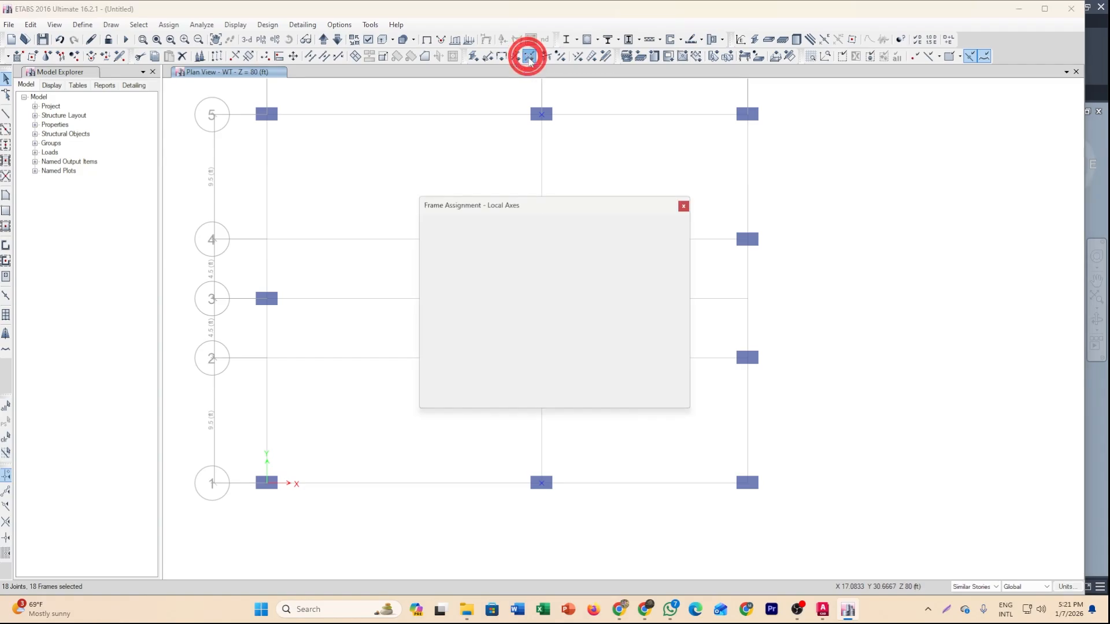
double_click(612, 260)
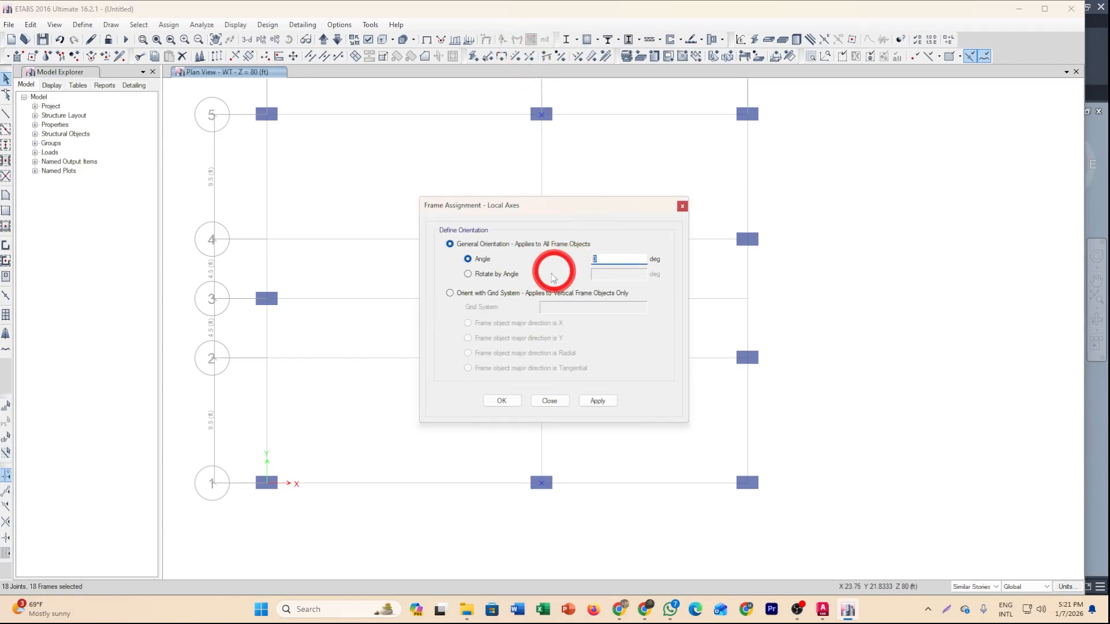
type("90")
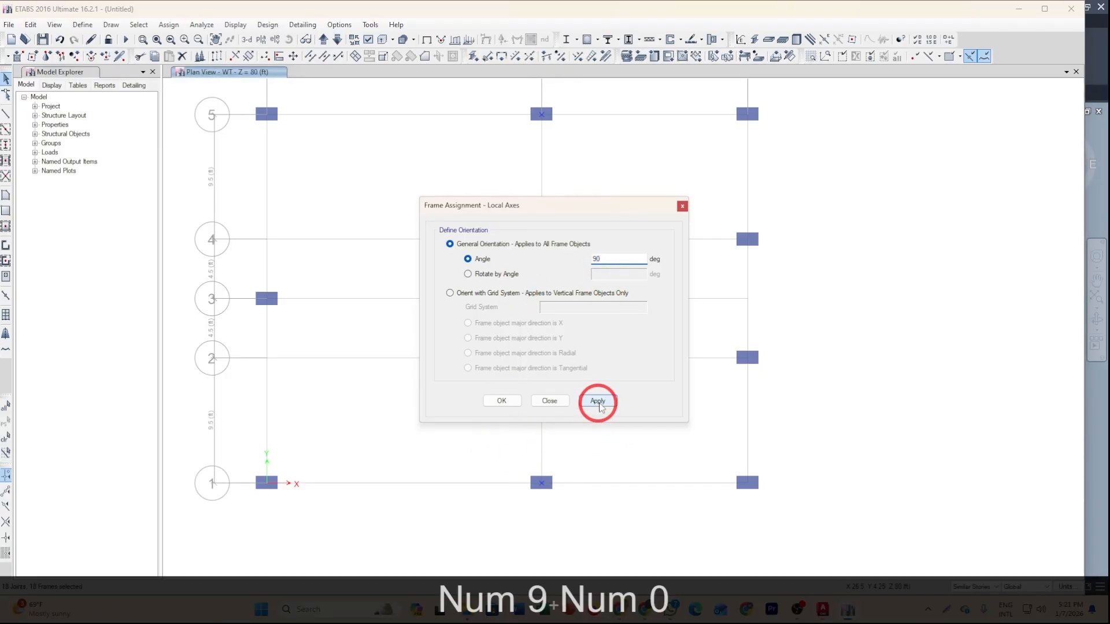
left_click(597, 400)
left_click(502, 401)
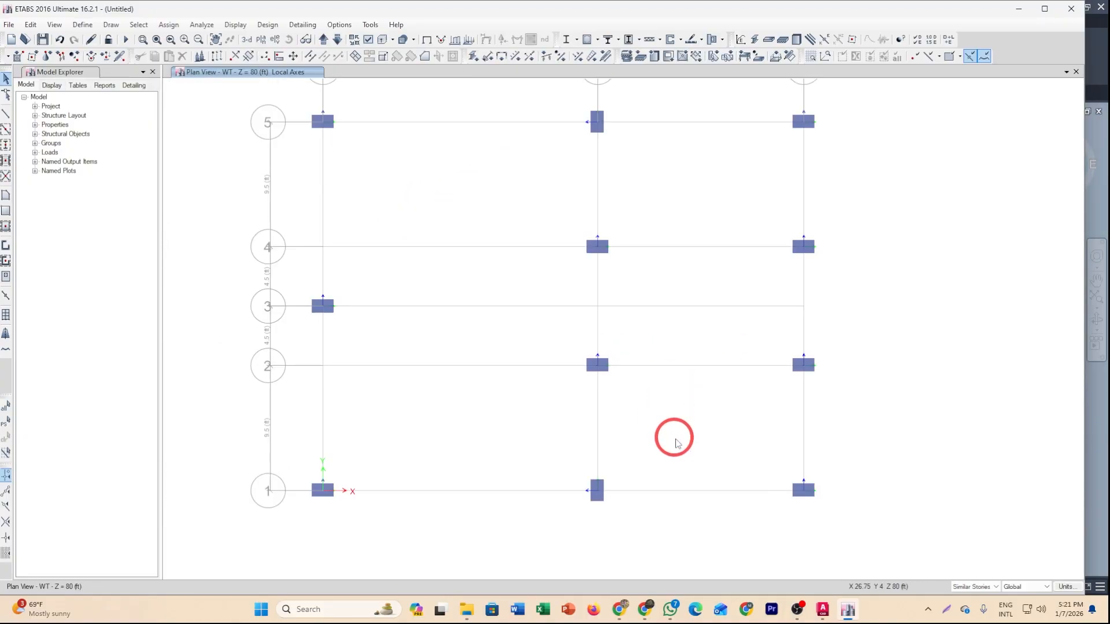
left_click(675, 430)
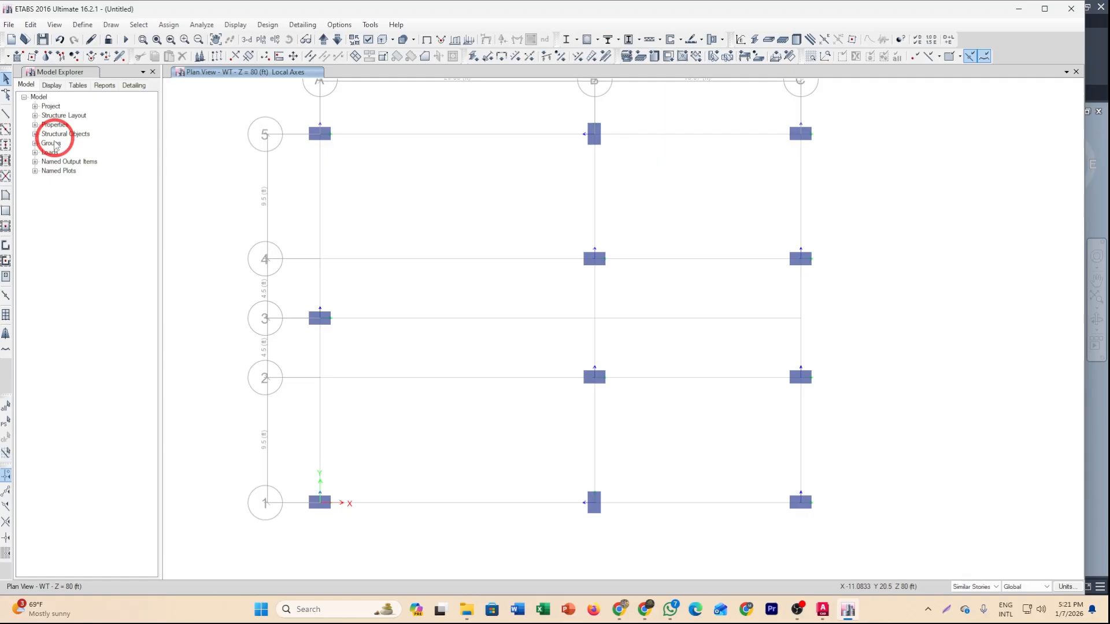
Quick-draw FB-10X20 beams along all grid lines by windowing over the whole plan.
left_click(6, 129)
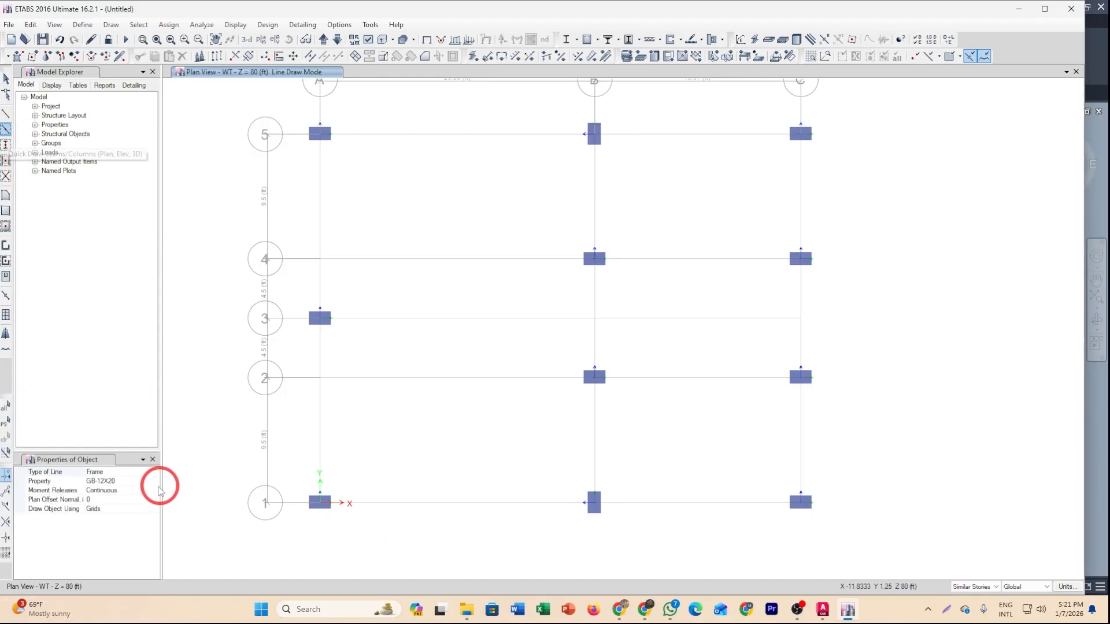
left_click(152, 482)
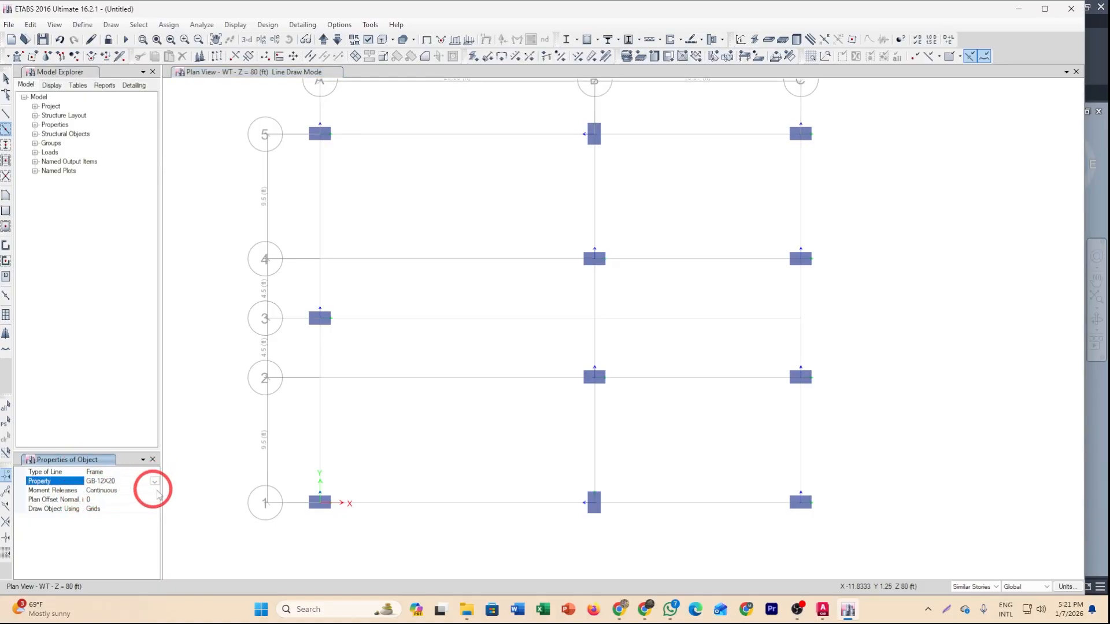
left_click(155, 482)
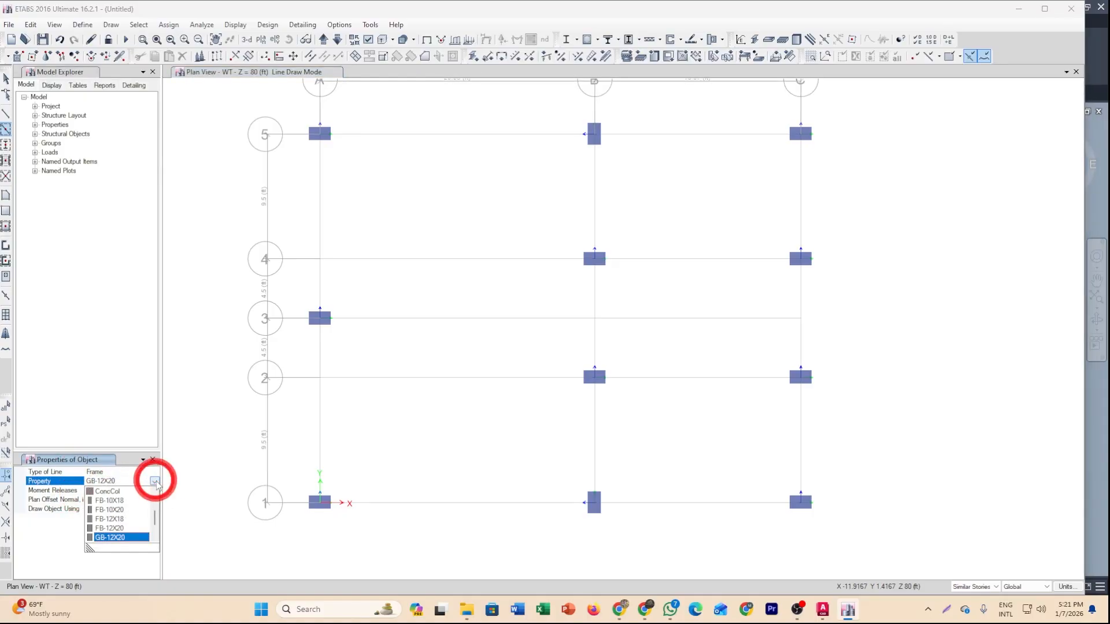
left_click(117, 509)
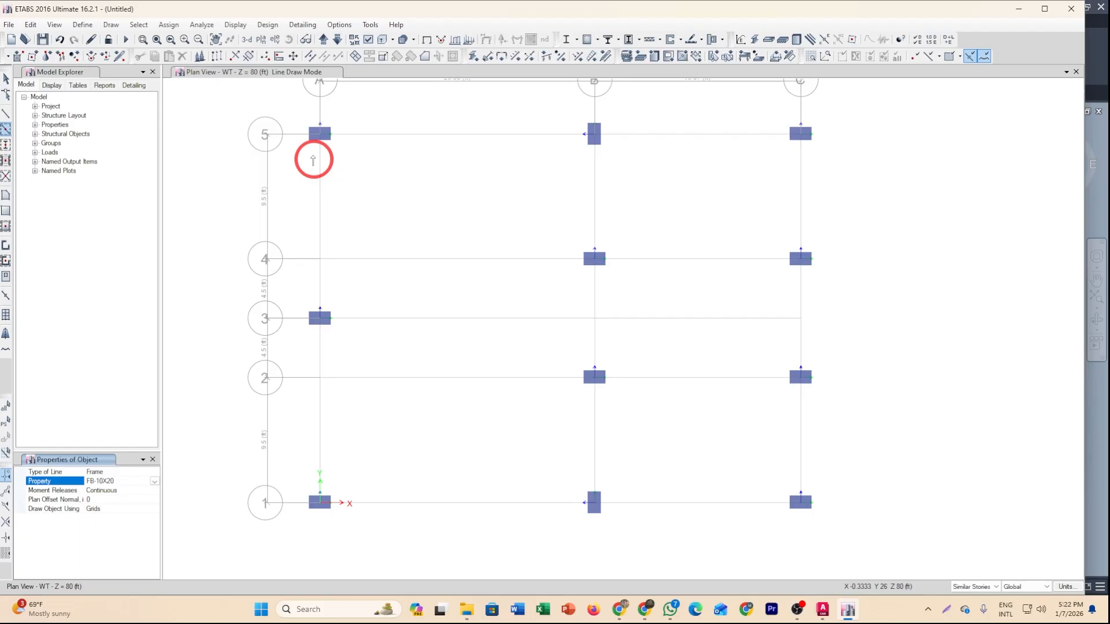
left_click(284, 106)
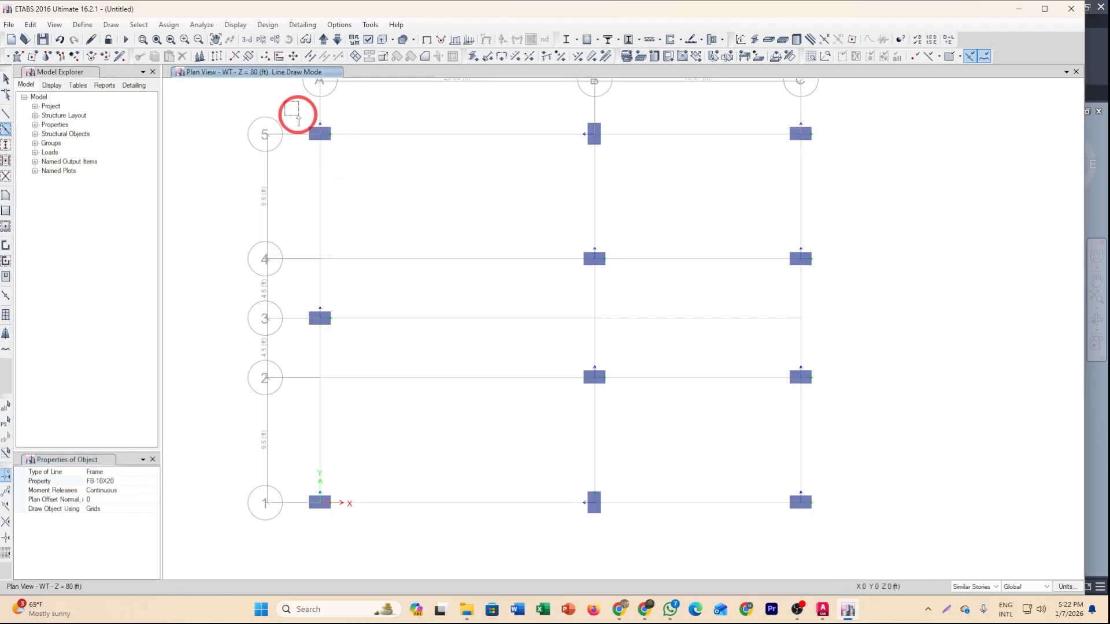
mouse_move(301, 122)
left_mouse_down()
mouse_move(401, 231)
mouse_move(591, 399)
mouse_move(768, 504)
mouse_move(860, 542)
left_mouse_up()
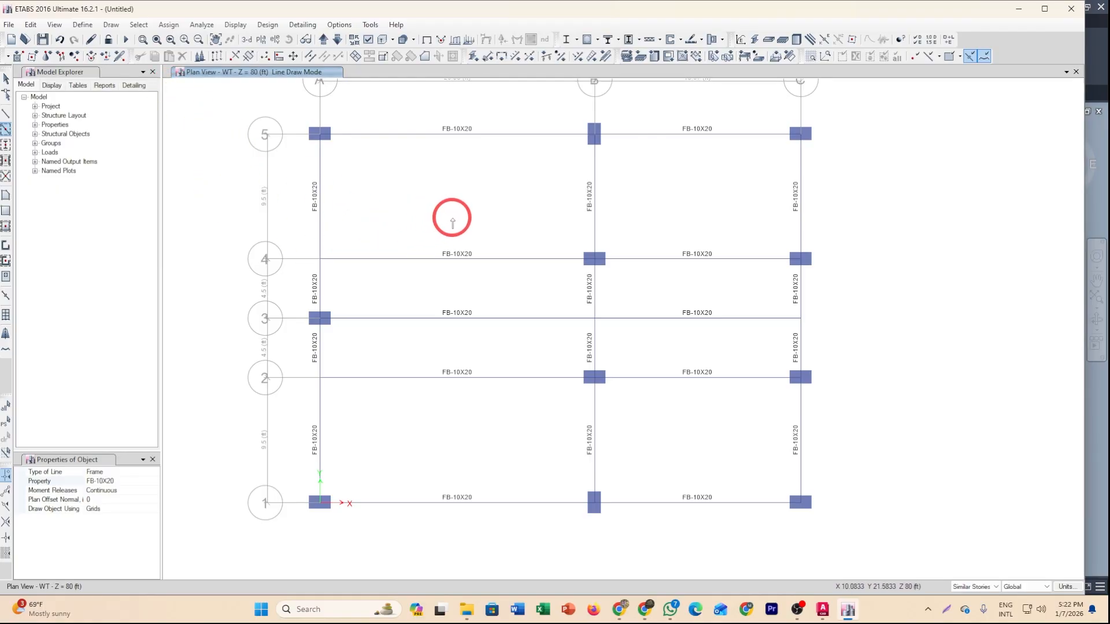
key("Escape")
Delete the beams between A and B on grids 2 and 4 and between B and C on grid 3.
left_click_drag(526, 419, 417, 360)
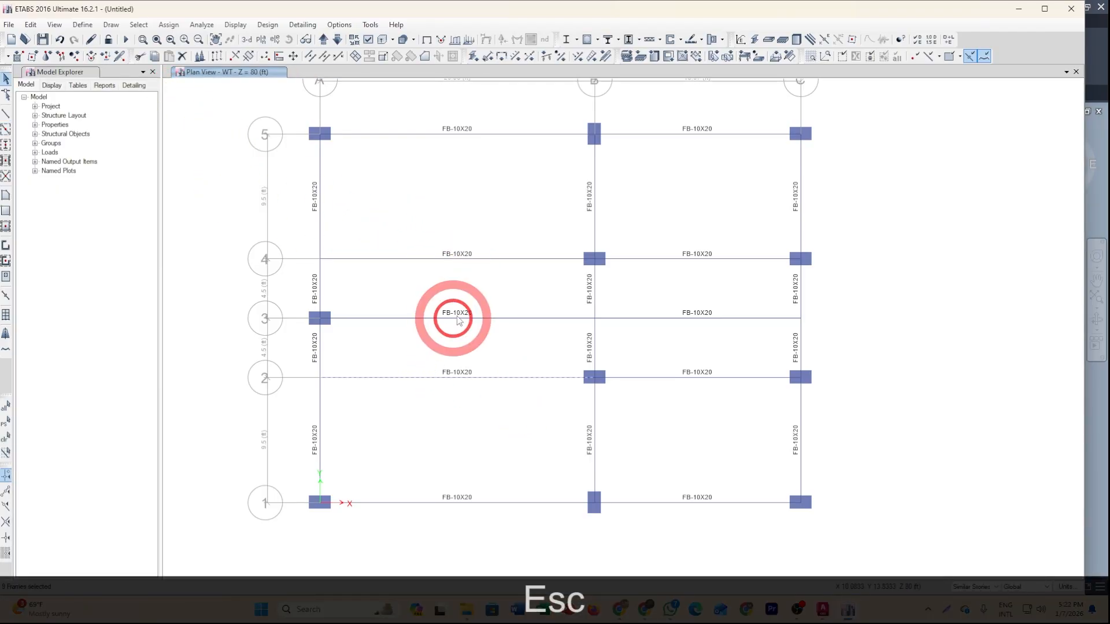
left_click_drag(471, 289, 396, 235)
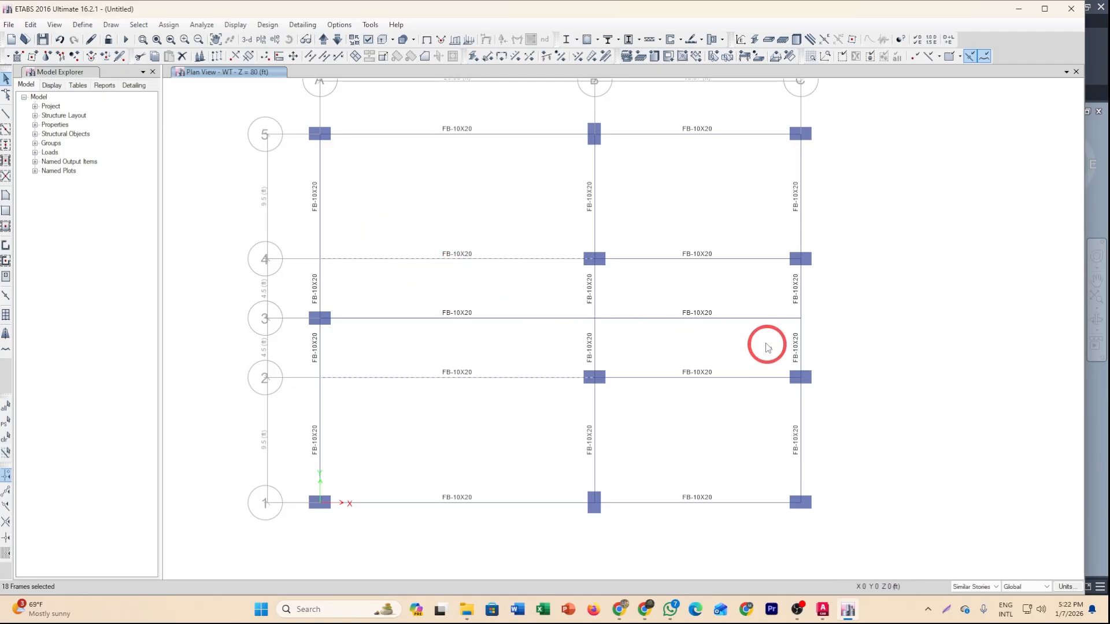
left_click_drag(766, 343, 714, 292)
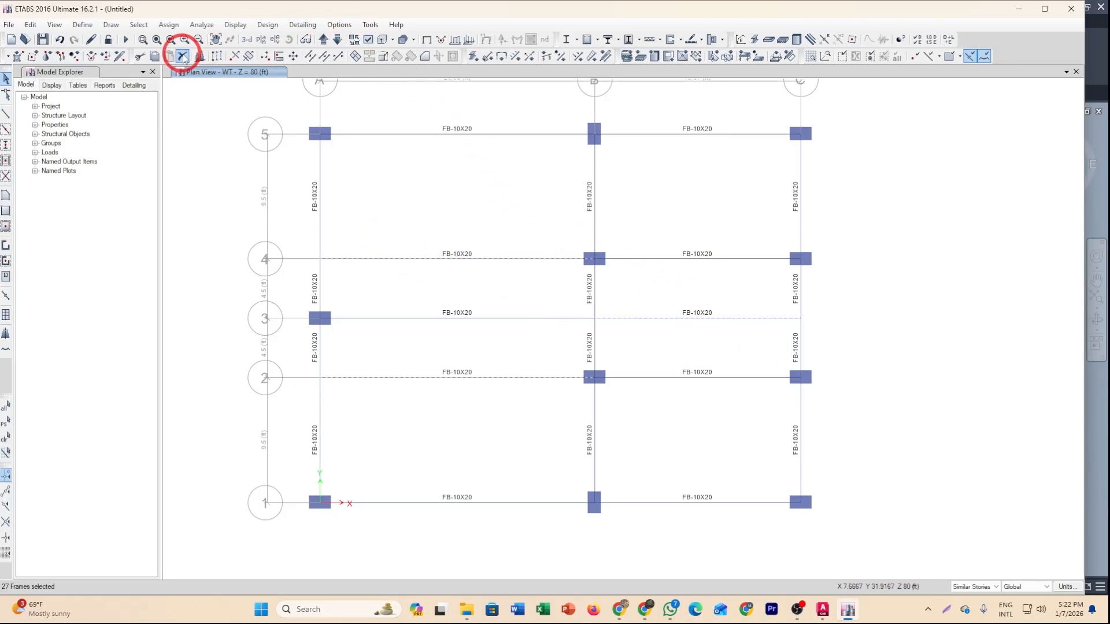
left_click(182, 56)
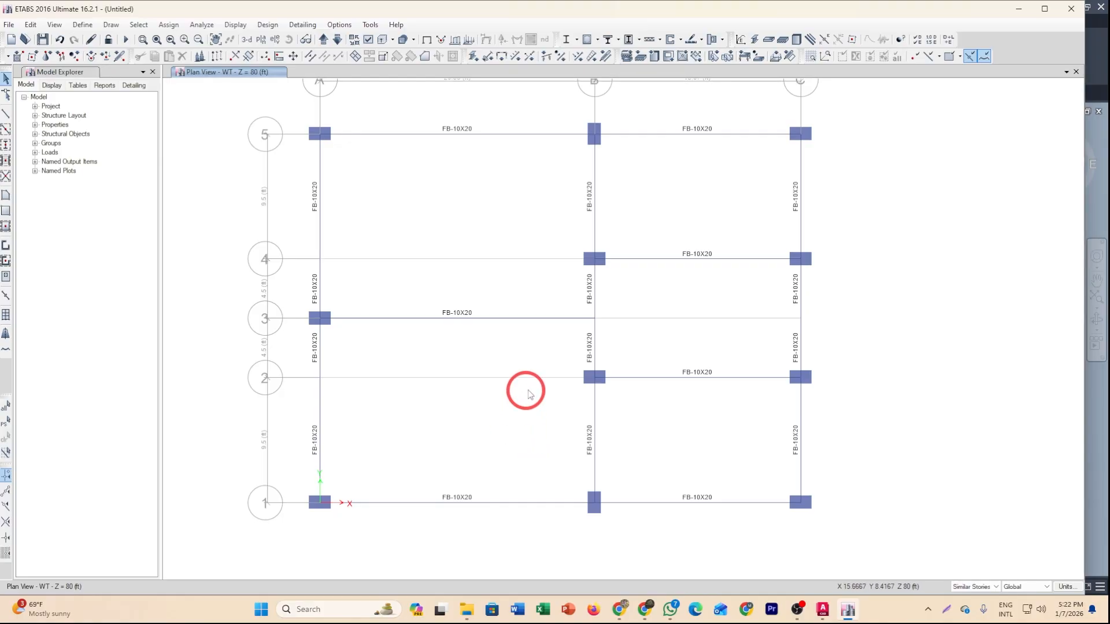
Join the beam segments meeting at the joints on grid 3 at B and C and on grid A at 2 and 4.
left_click_drag(827, 333, 578, 283)
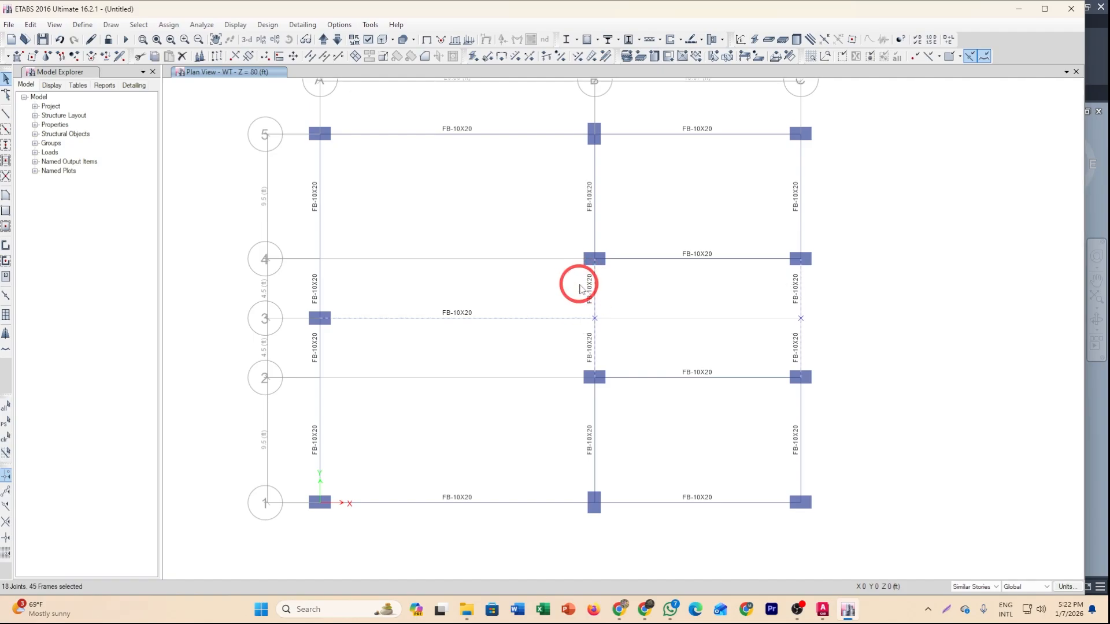
left_click_drag(390, 426, 310, 357)
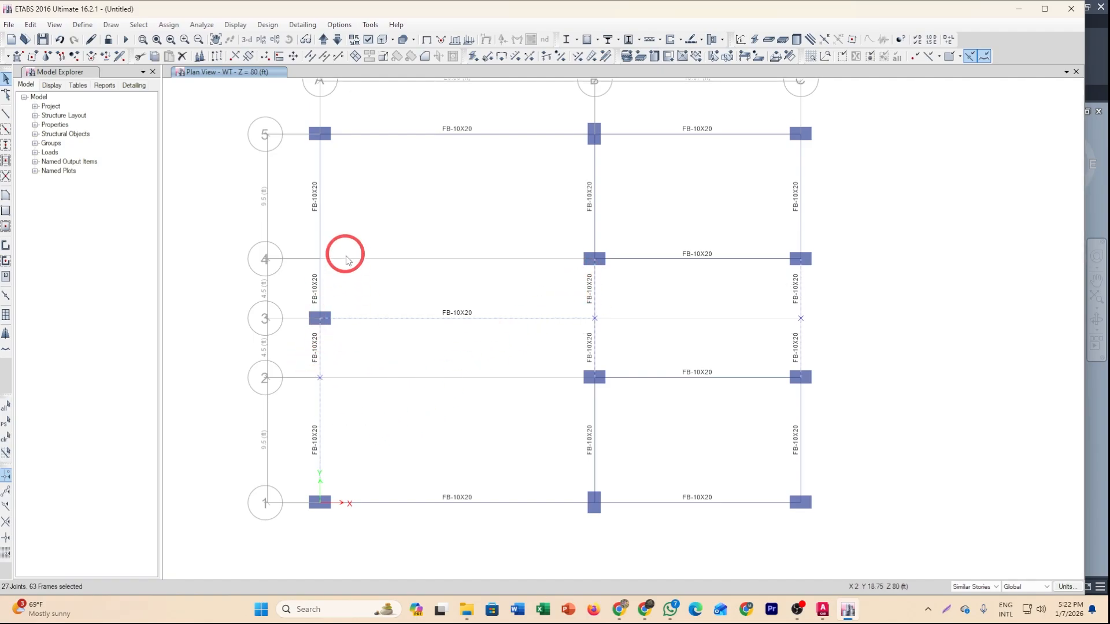
left_click_drag(347, 272, 296, 226)
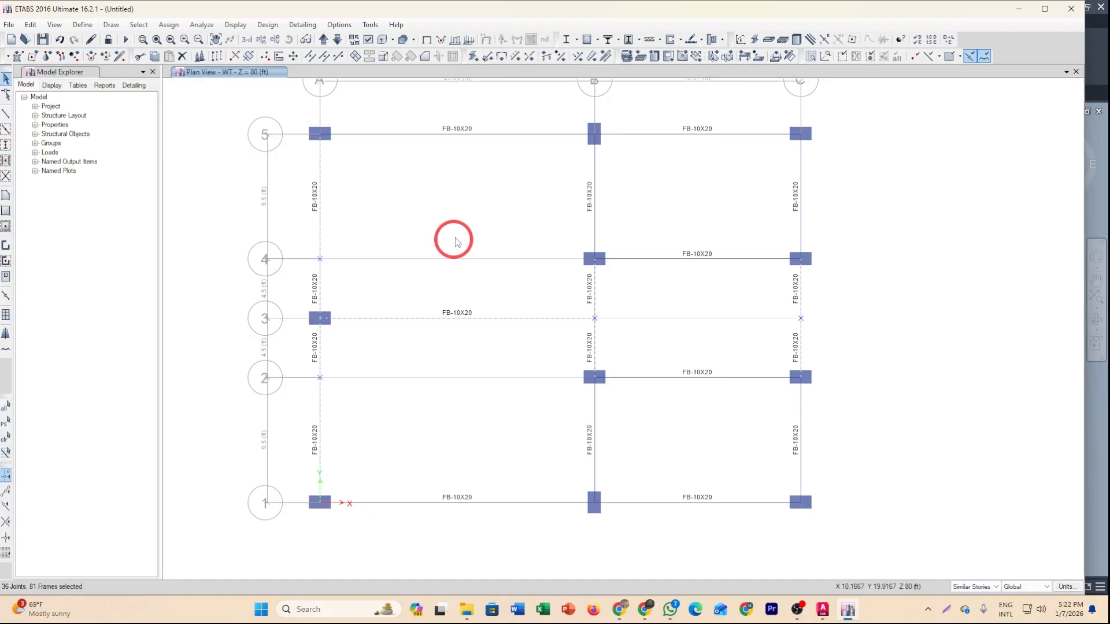
left_click(324, 57)
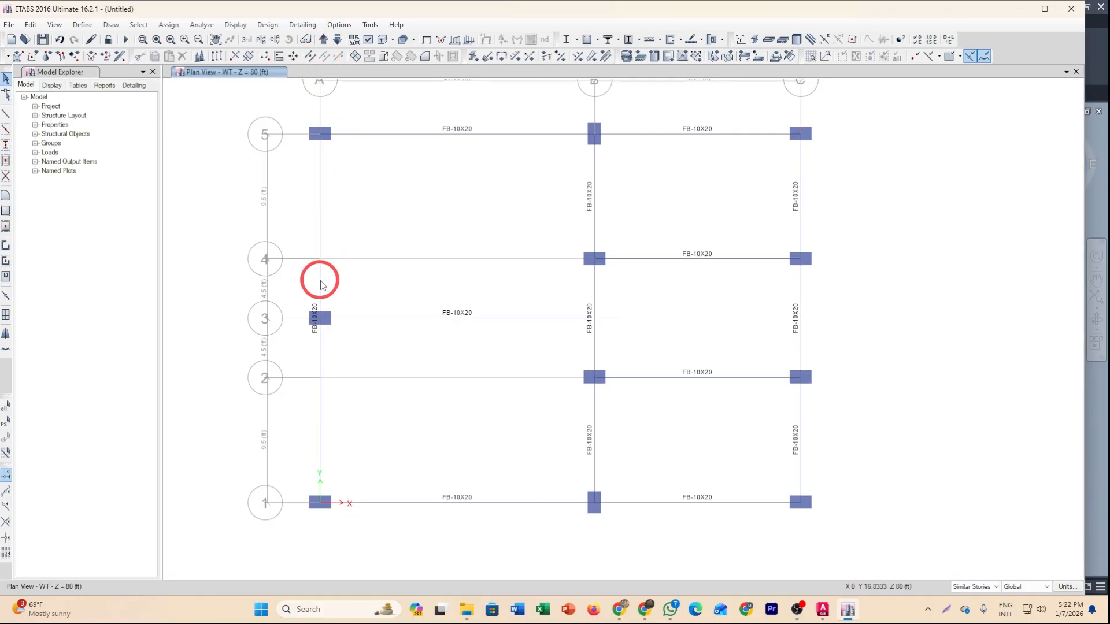
Divide the selected beams on grid A and grid 3 at their intersections with selected frames and joints.
left_click(321, 285)
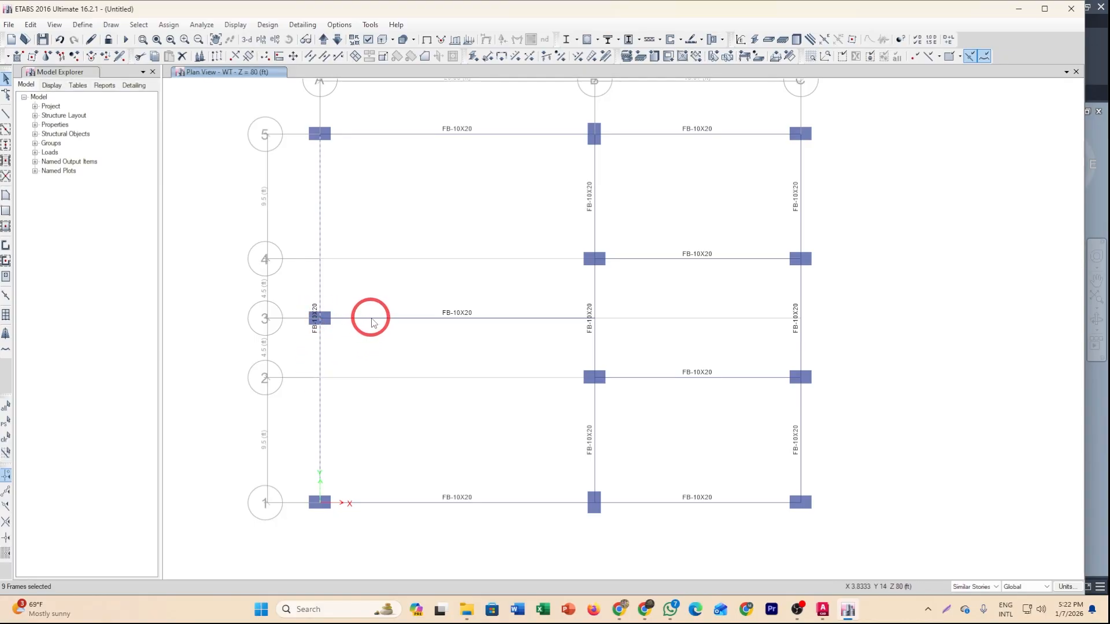
left_click(372, 320)
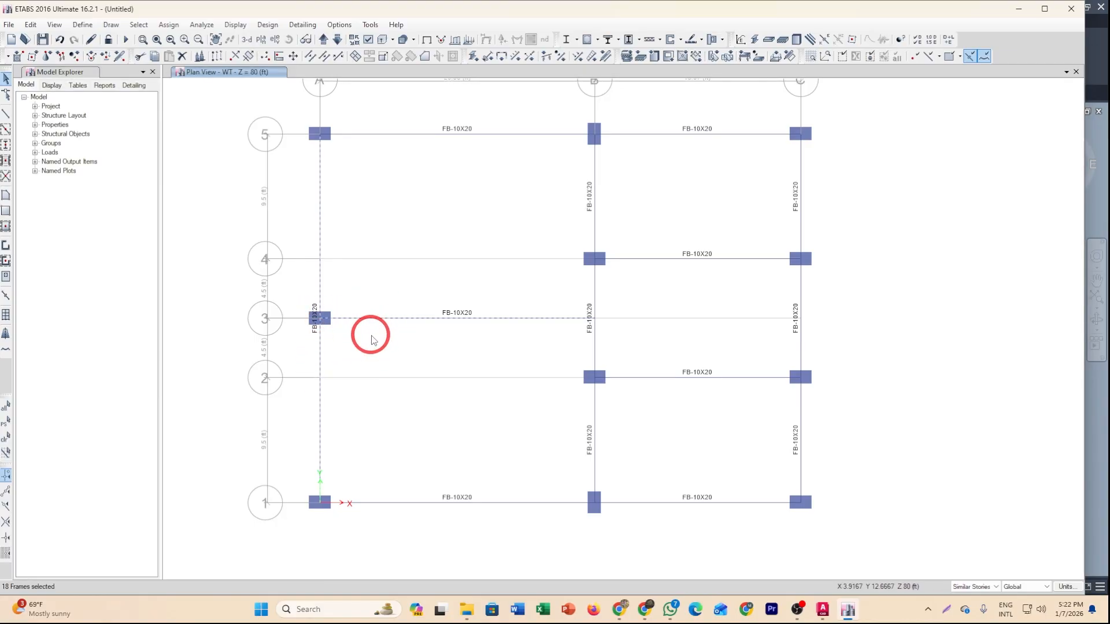
left_click(310, 56)
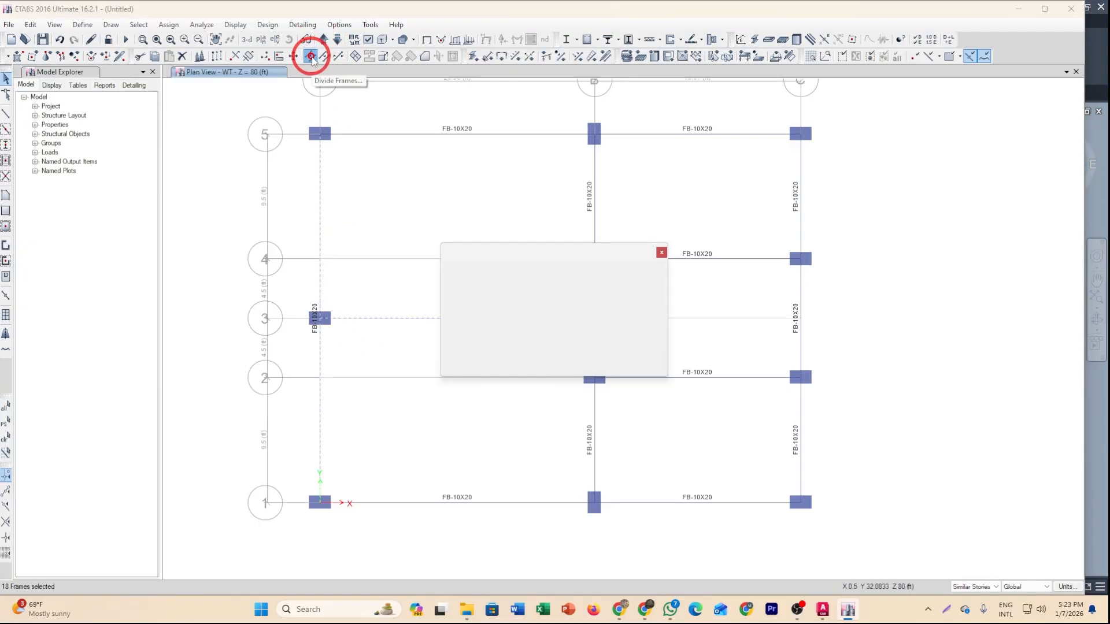
left_click(514, 290)
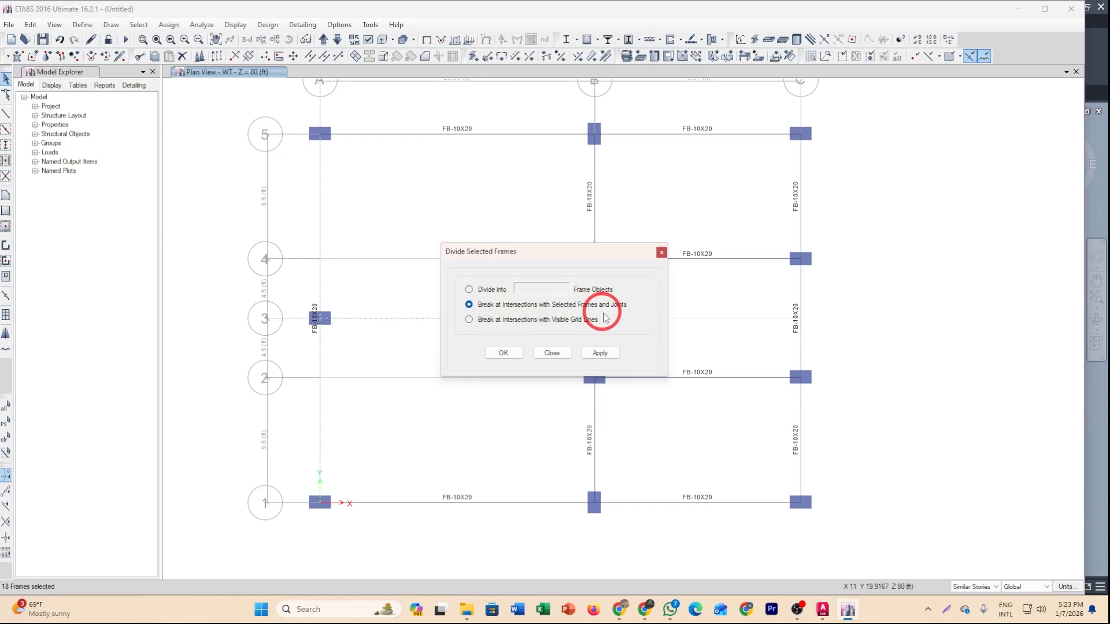
left_click(515, 353)
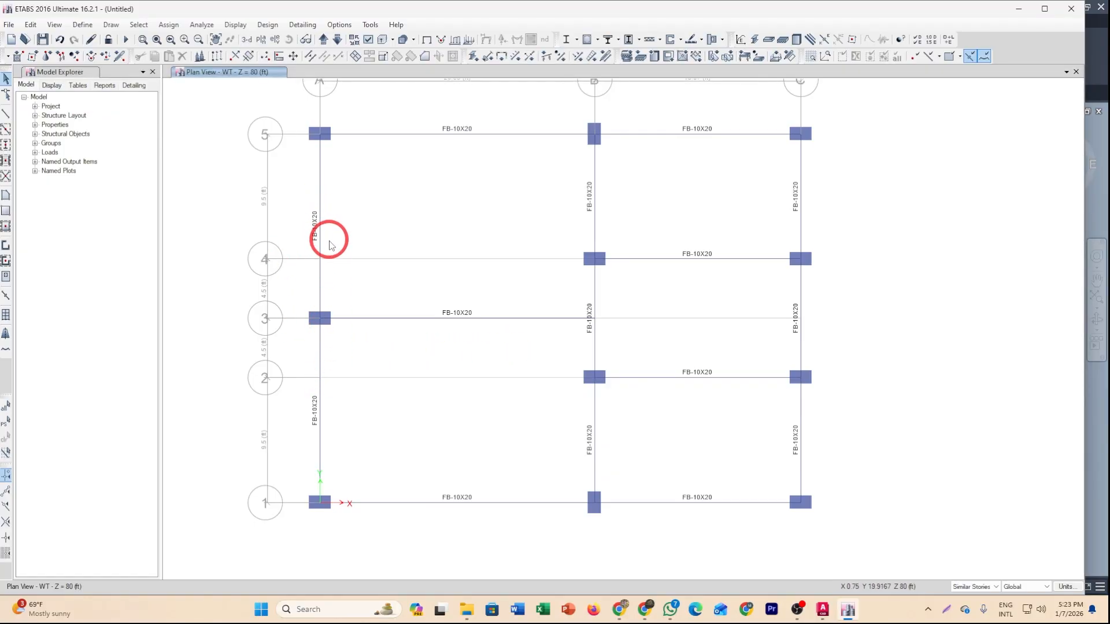
left_click(321, 362)
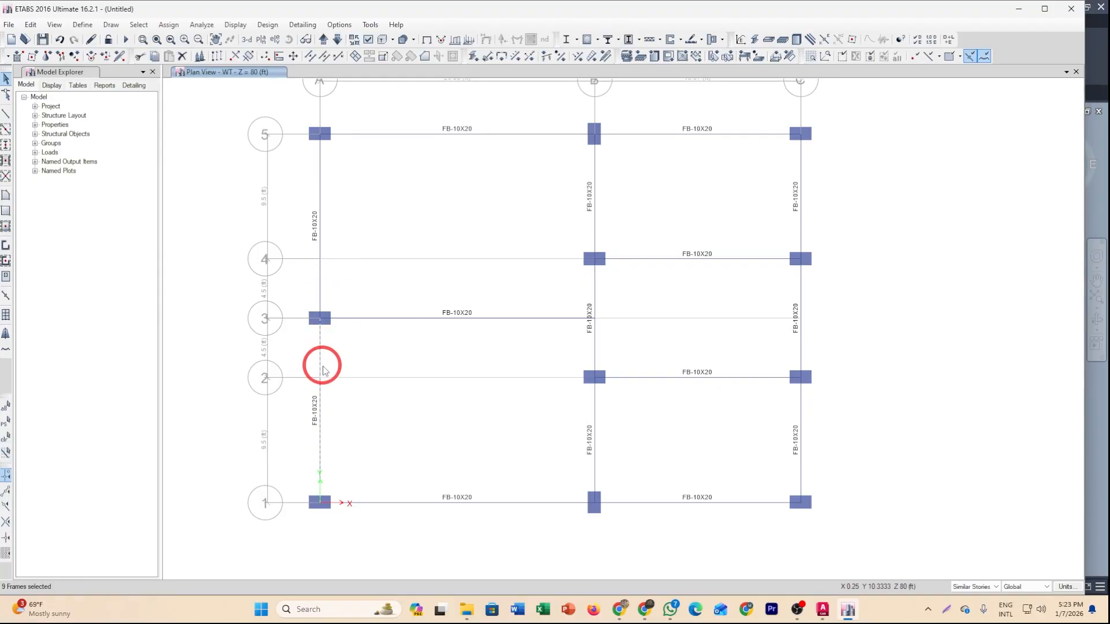
left_click(497, 420)
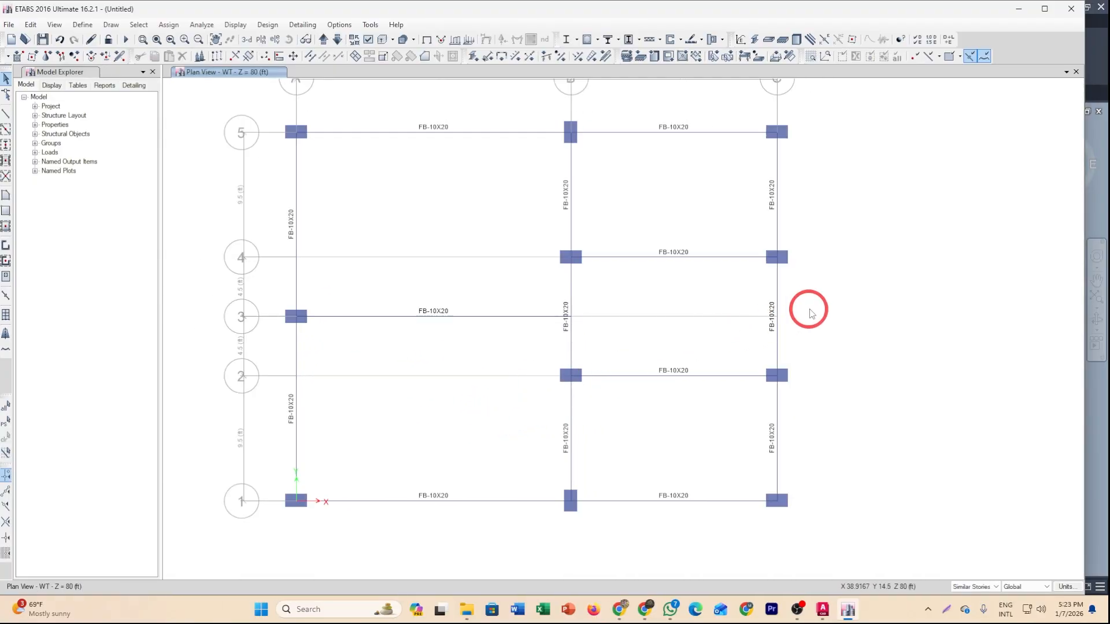
middle_click_drag(590, 461, 671, 461)
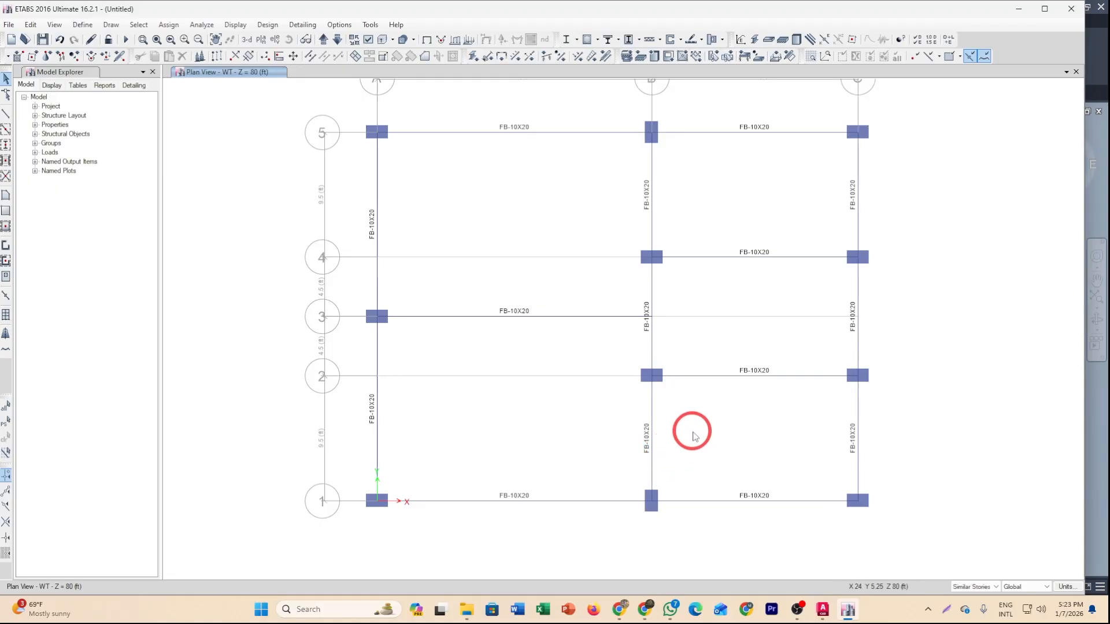
middle_click_drag(745, 429, 724, 432)
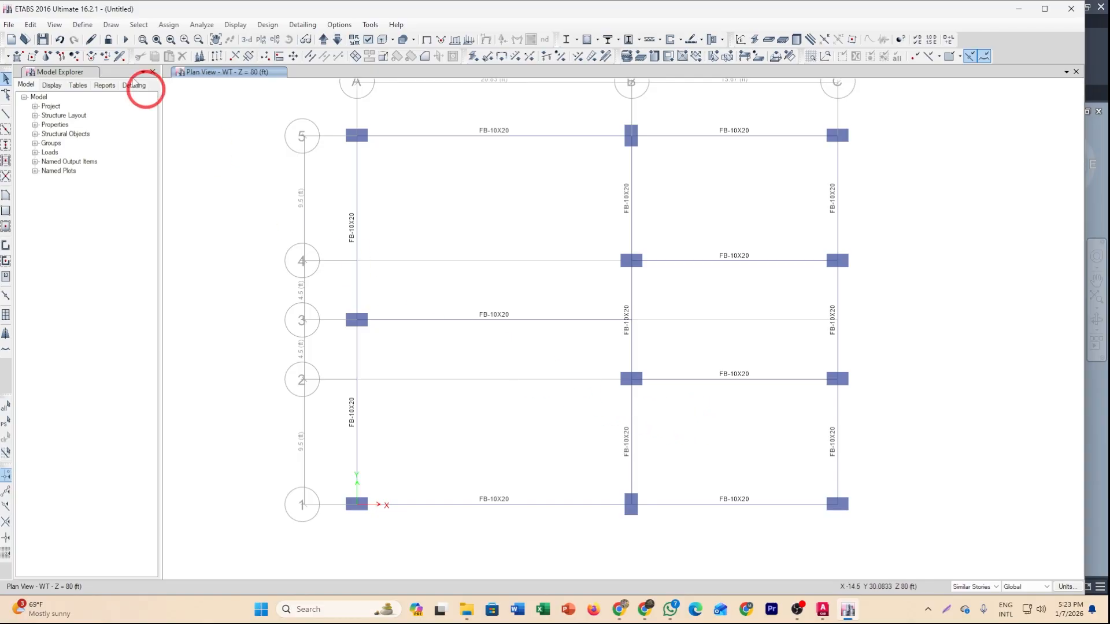
Draw a GB-12X20 beam along grid 2 between A and B, then delete it.
left_click(5, 114)
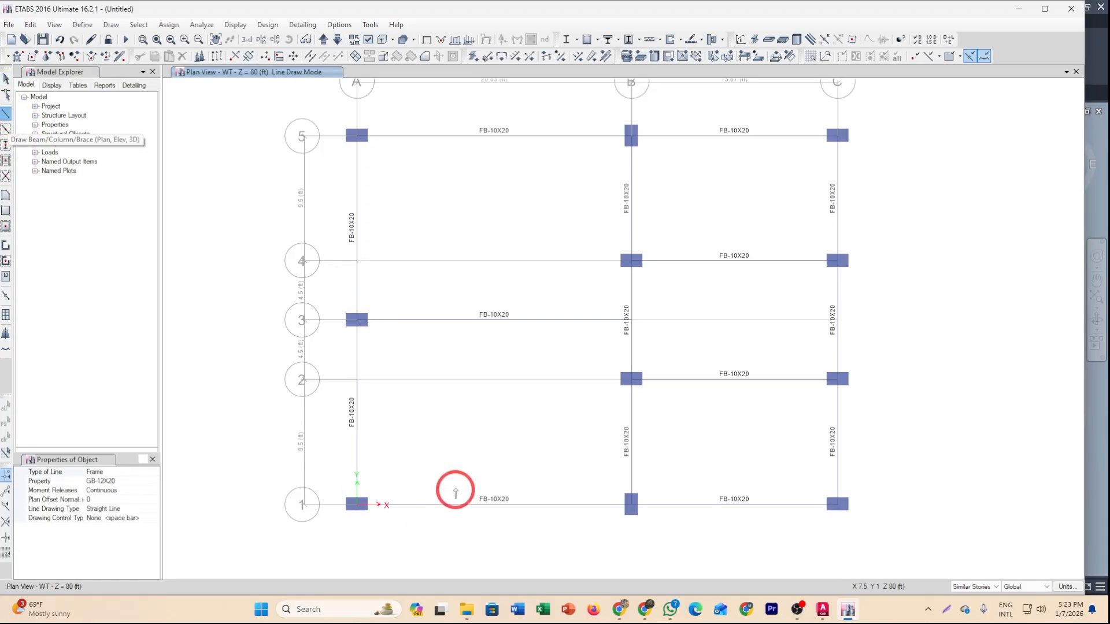
left_click(357, 380)
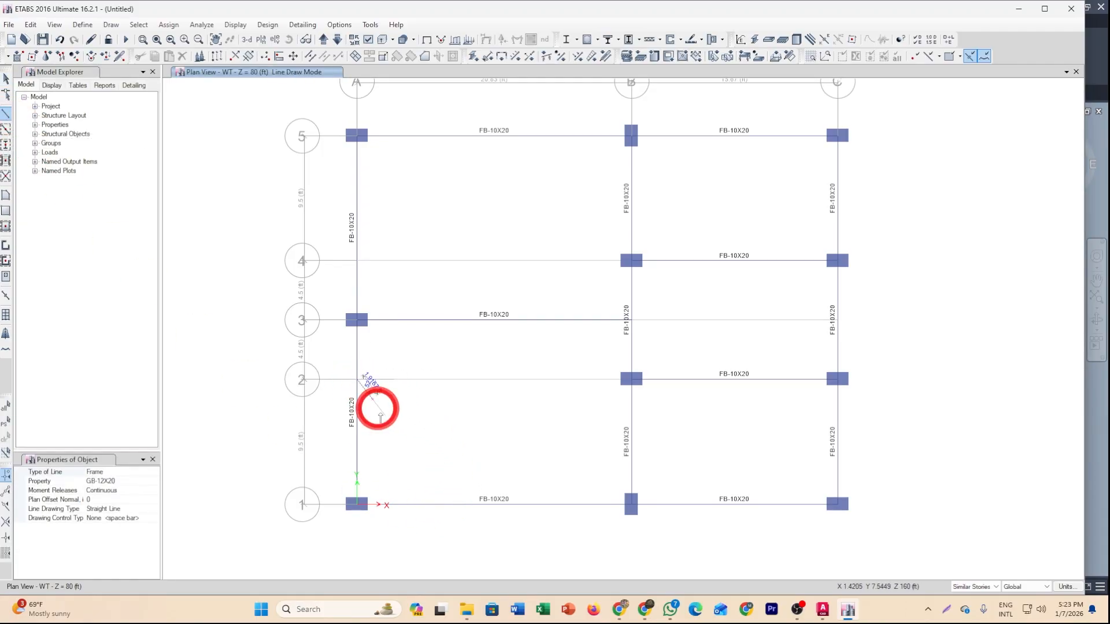
left_click(632, 379)
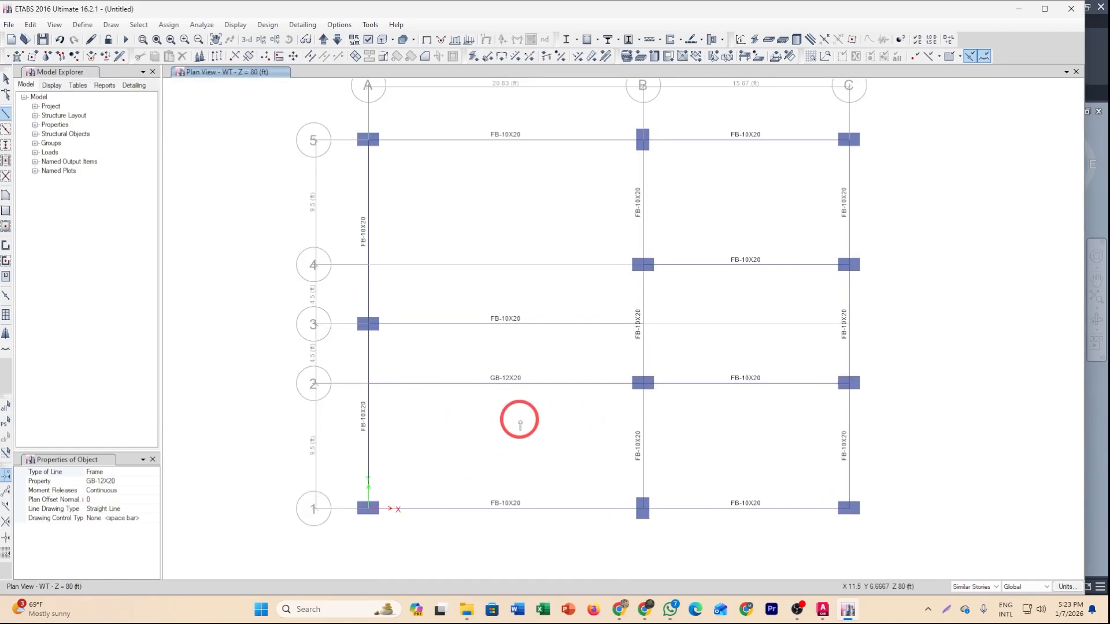
key("Escape")
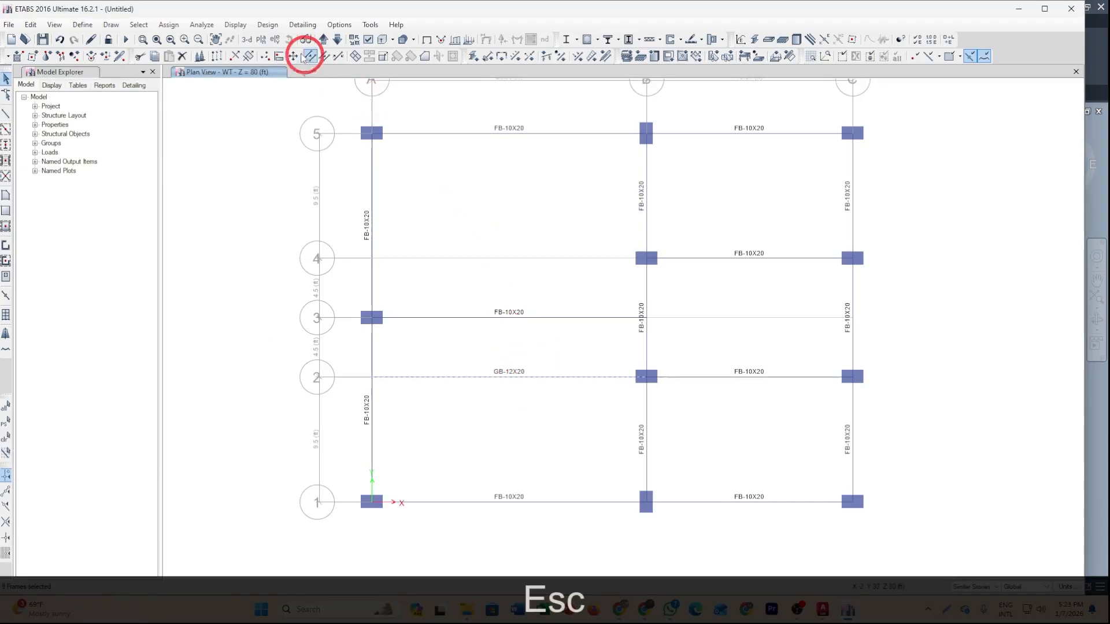
left_click(182, 56)
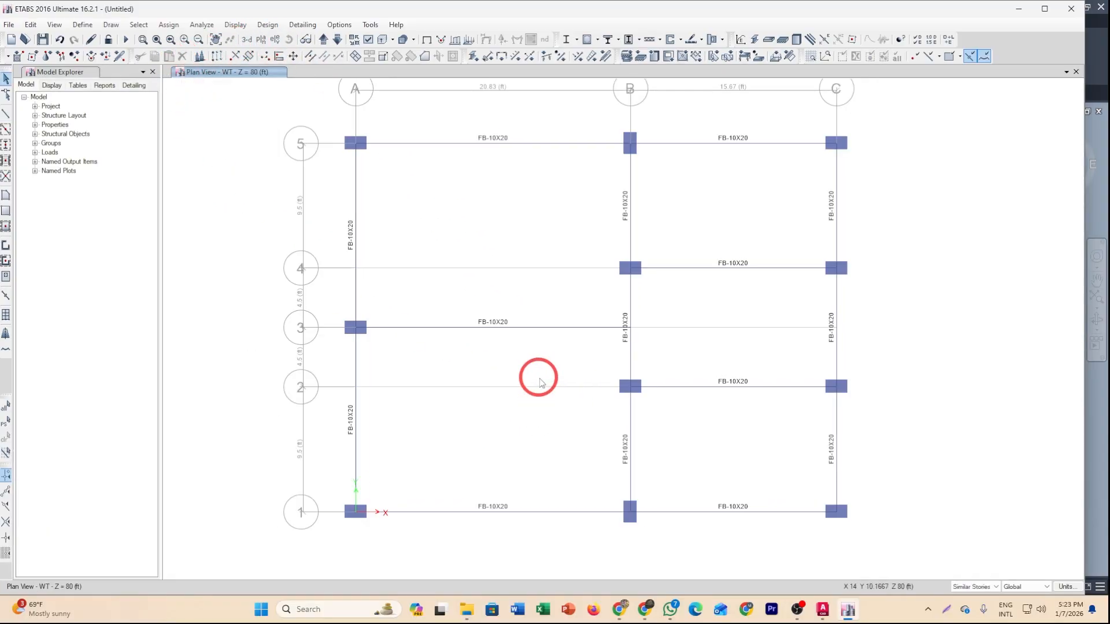
Draw a STAIR floor area through the points A5, A3, B3 and B5.
left_click(7, 197)
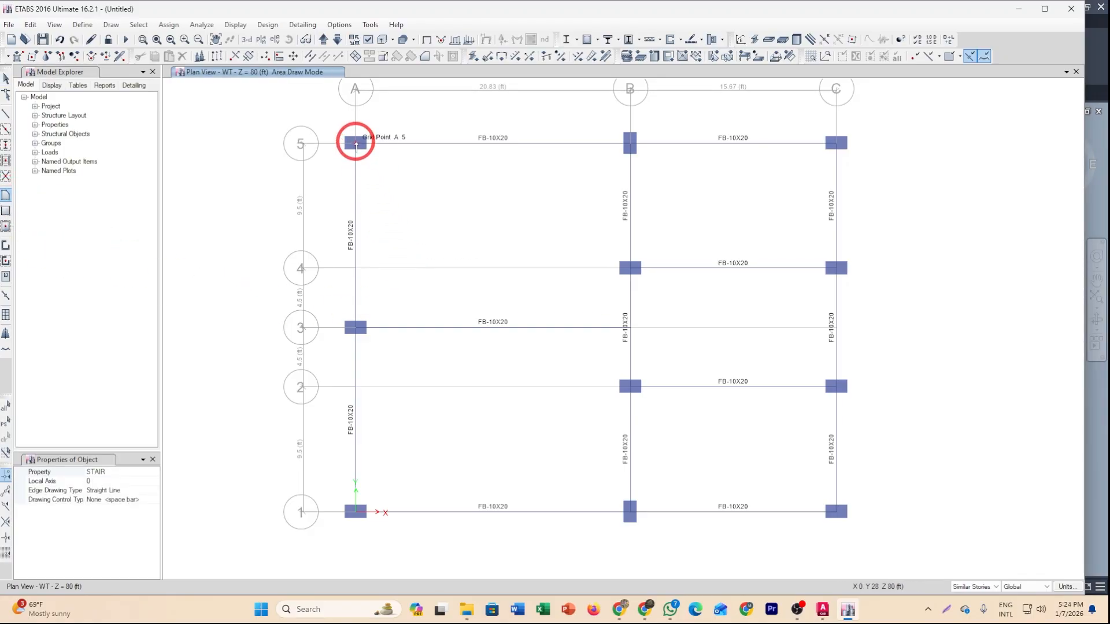
left_click(356, 143)
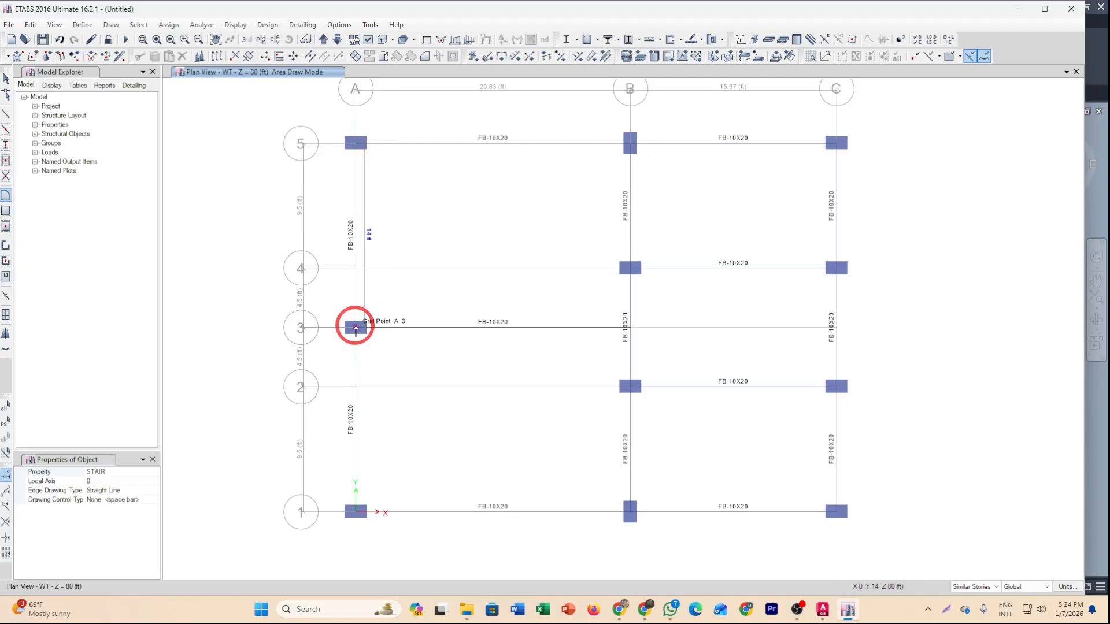
left_click(356, 328)
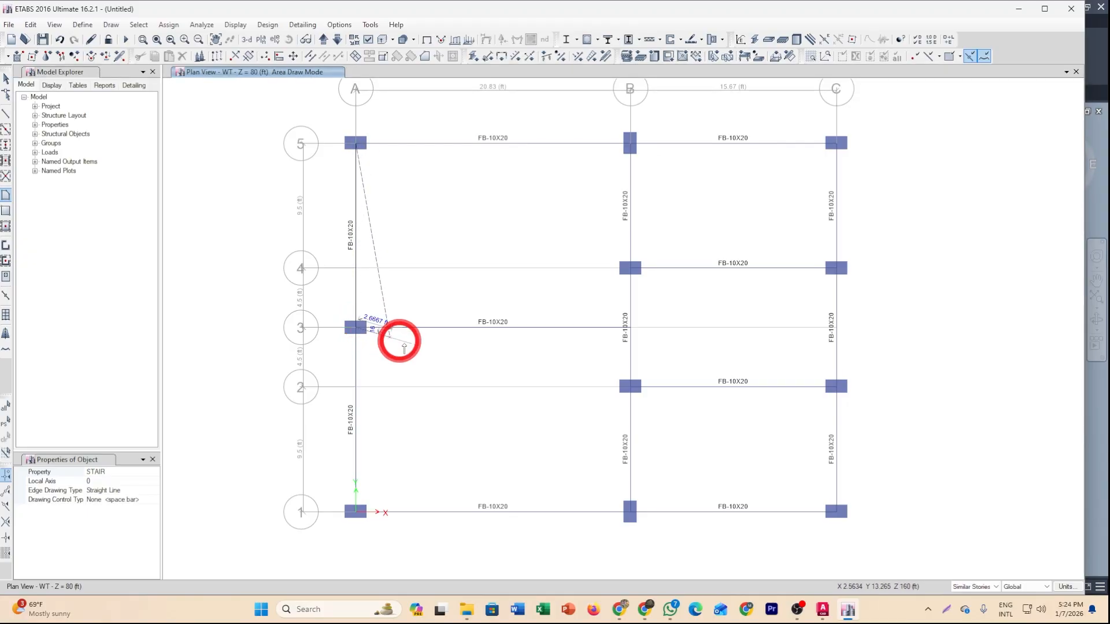
left_click(630, 327)
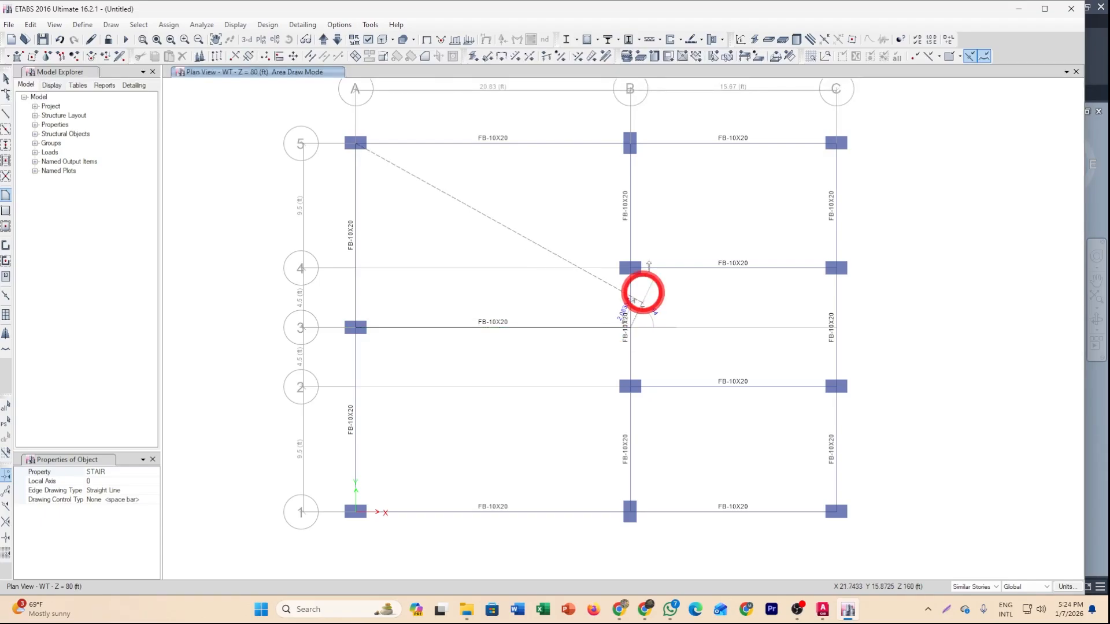
left_click(631, 143)
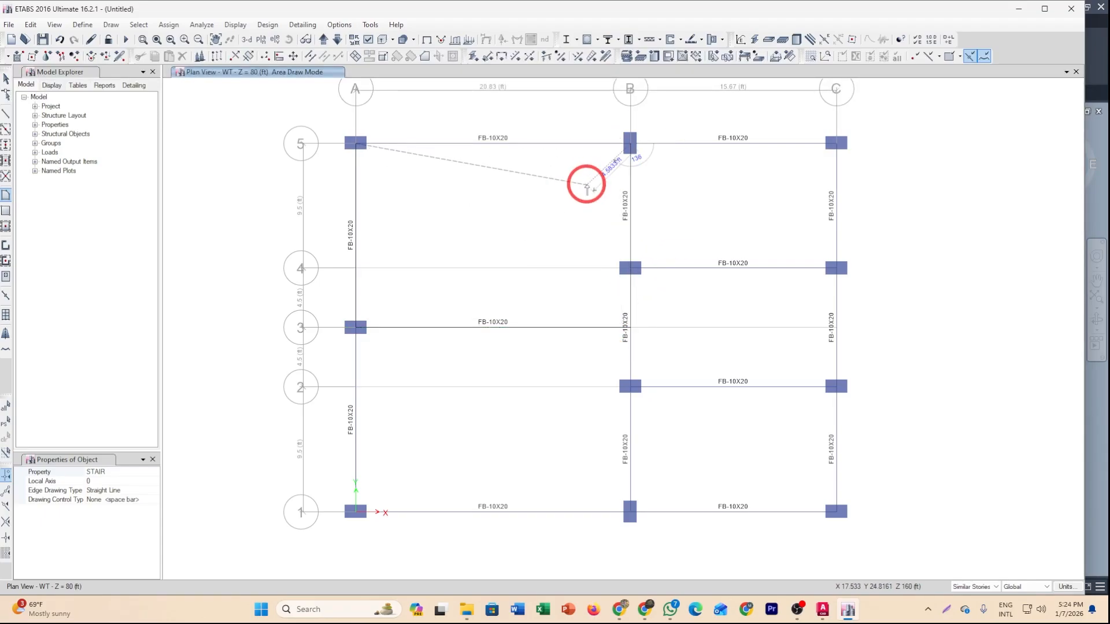
right_click(587, 184)
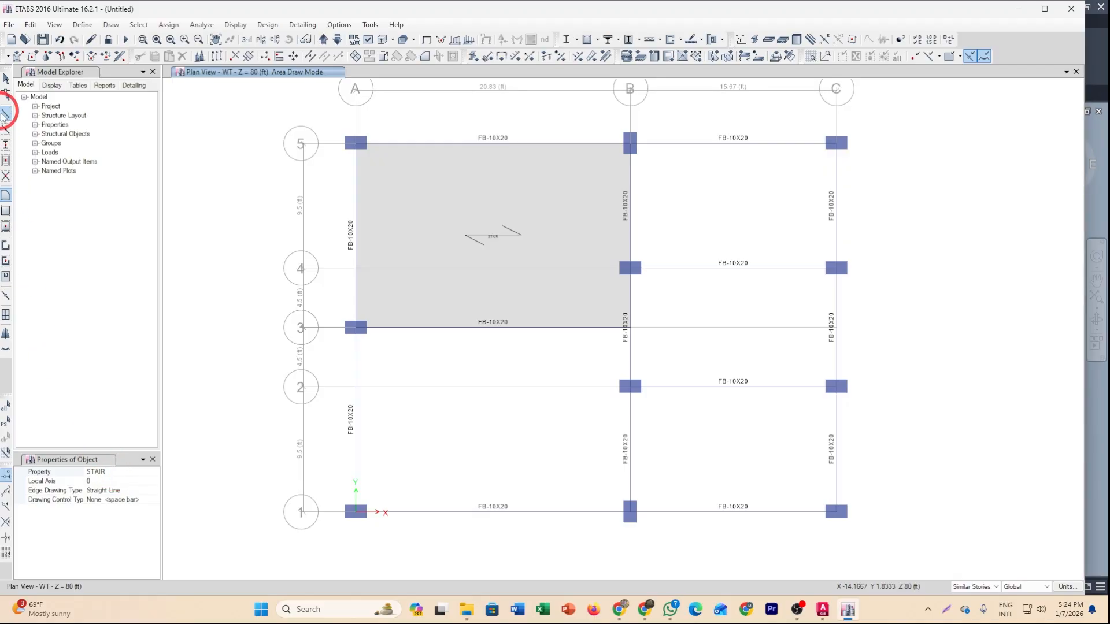
Draw a rectangular STAIR floor area from B4 to C2.
left_click(5, 212)
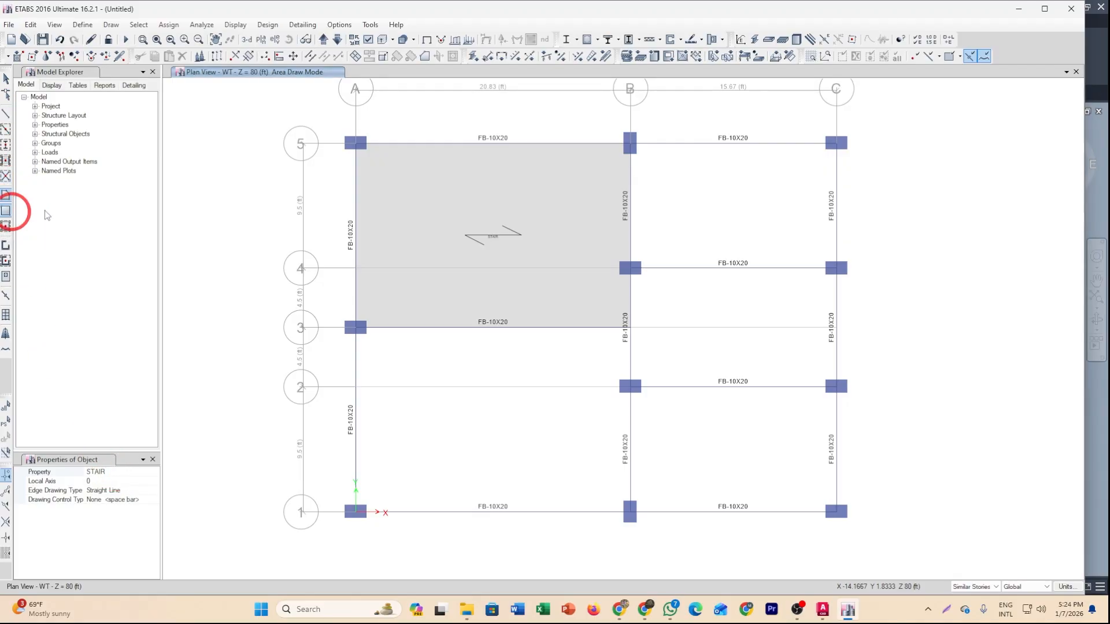
left_click(6, 211)
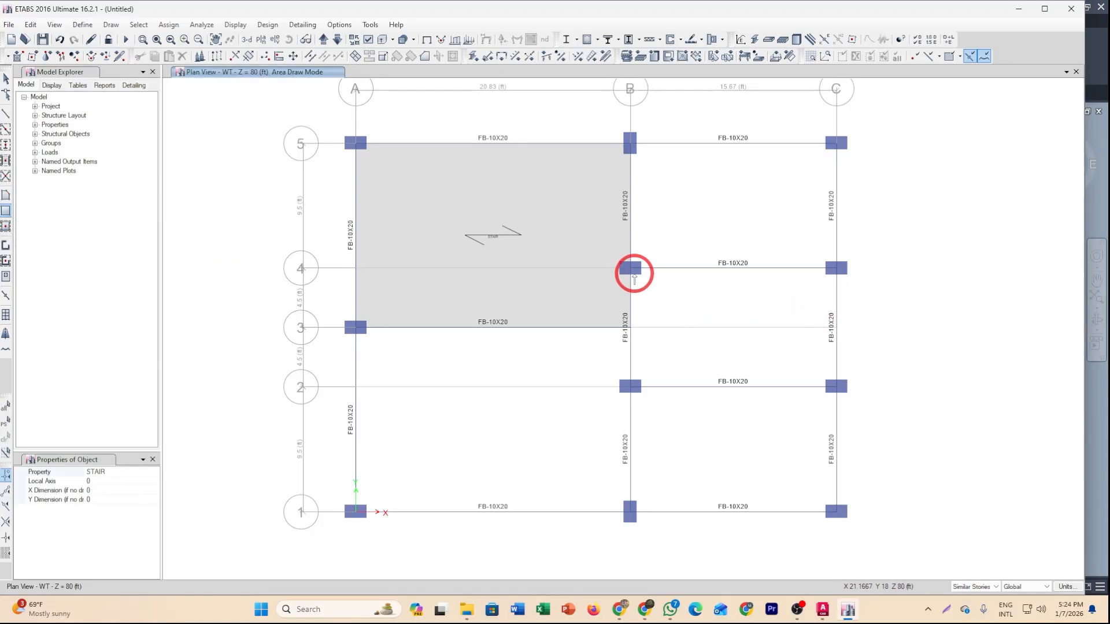
left_click(632, 269)
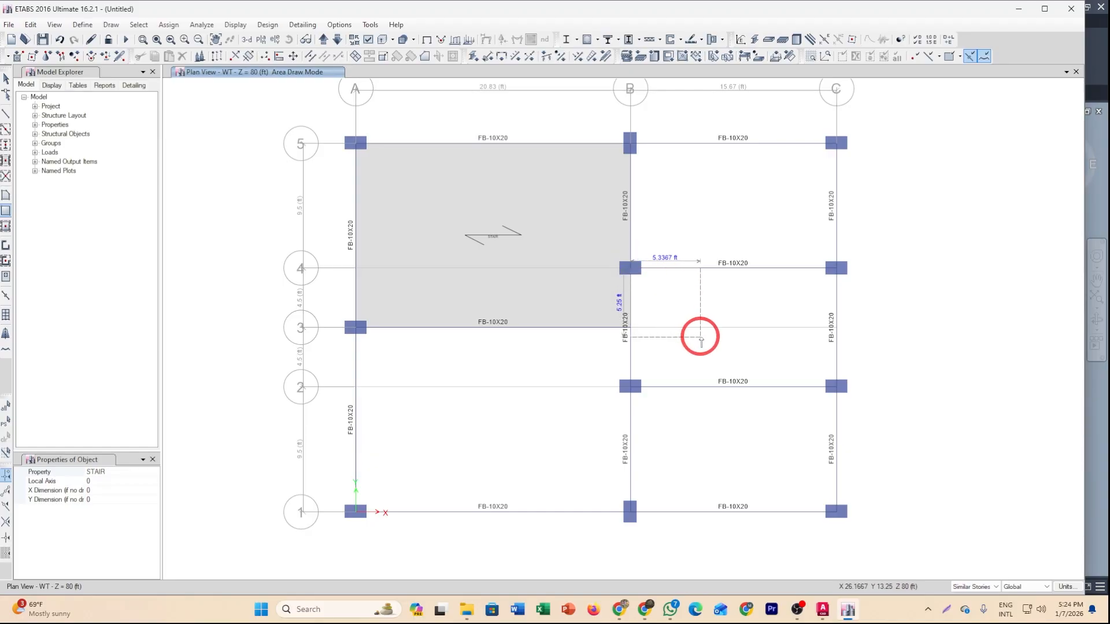
left_click(836, 387)
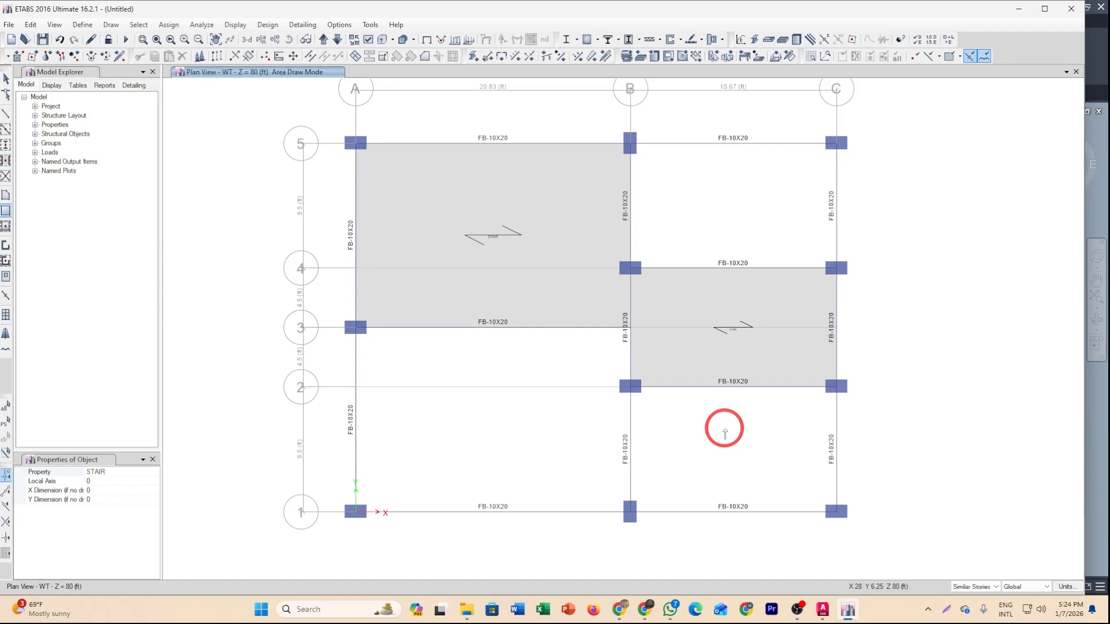
key("Escape")
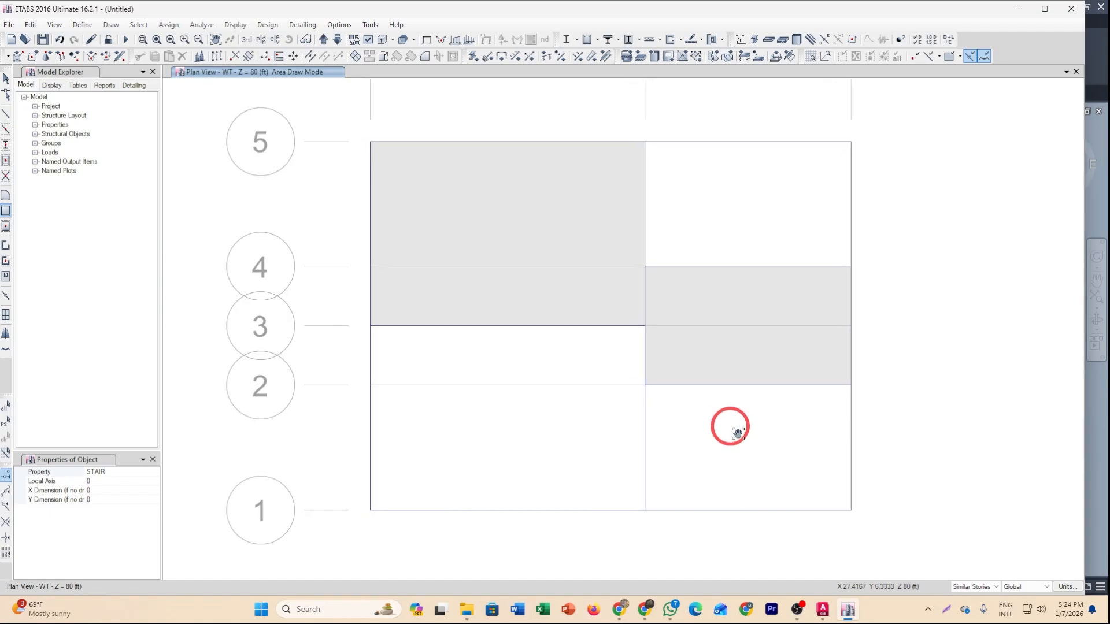
Switch the floor property to Slab 6 and draw a rectangular slab from A3 to B1.
left_click(126, 473)
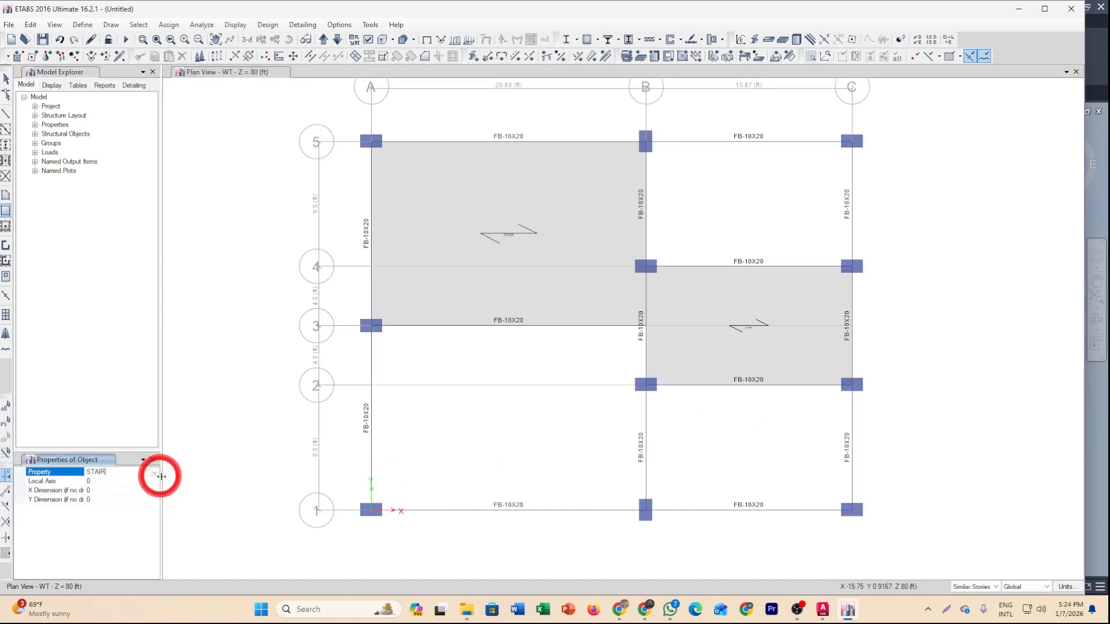
left_click(155, 472)
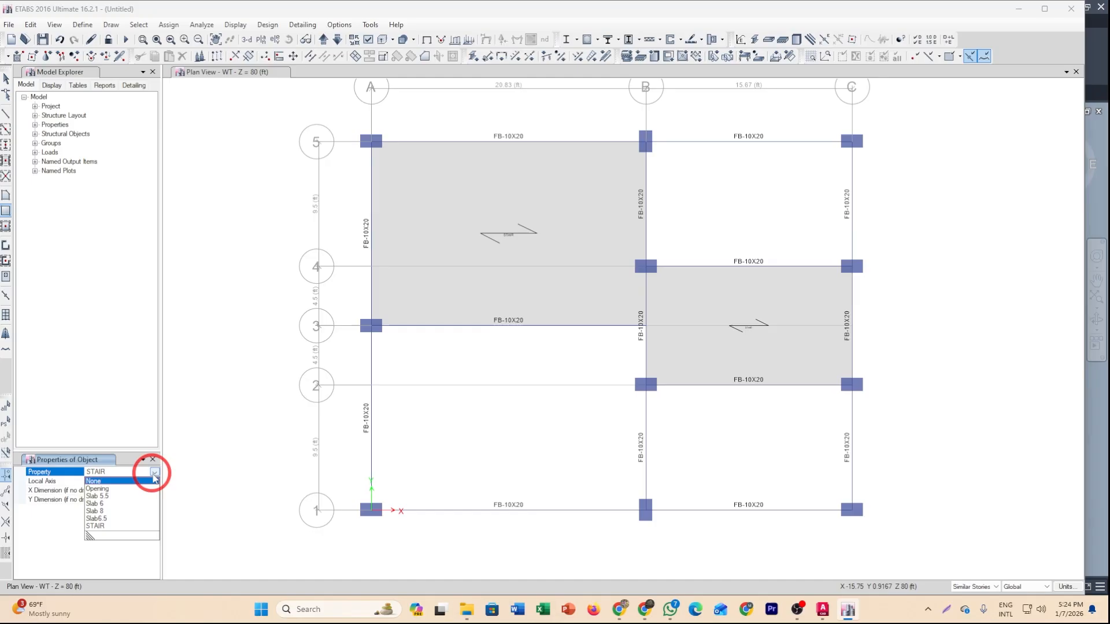
left_click(103, 504)
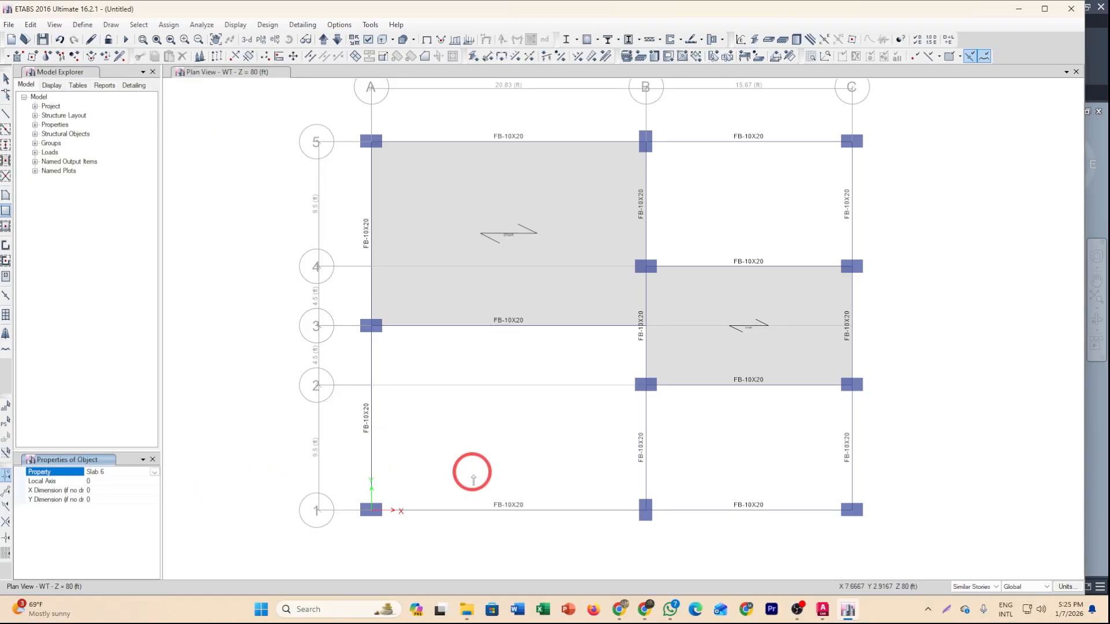
middle_click_drag(442, 470, 431, 466)
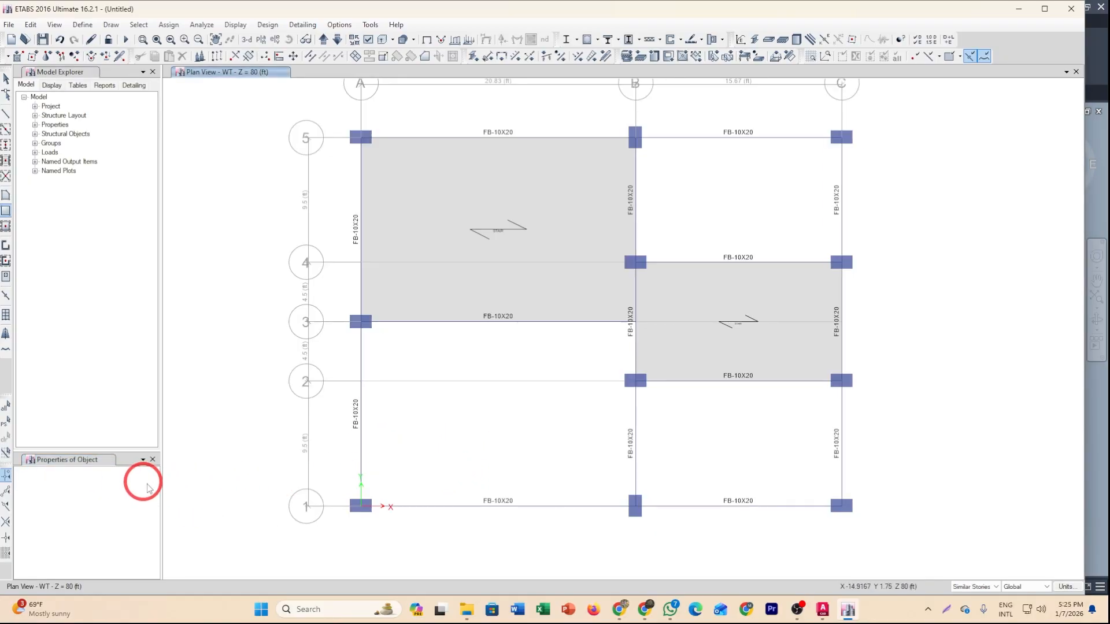
left_click(6, 211)
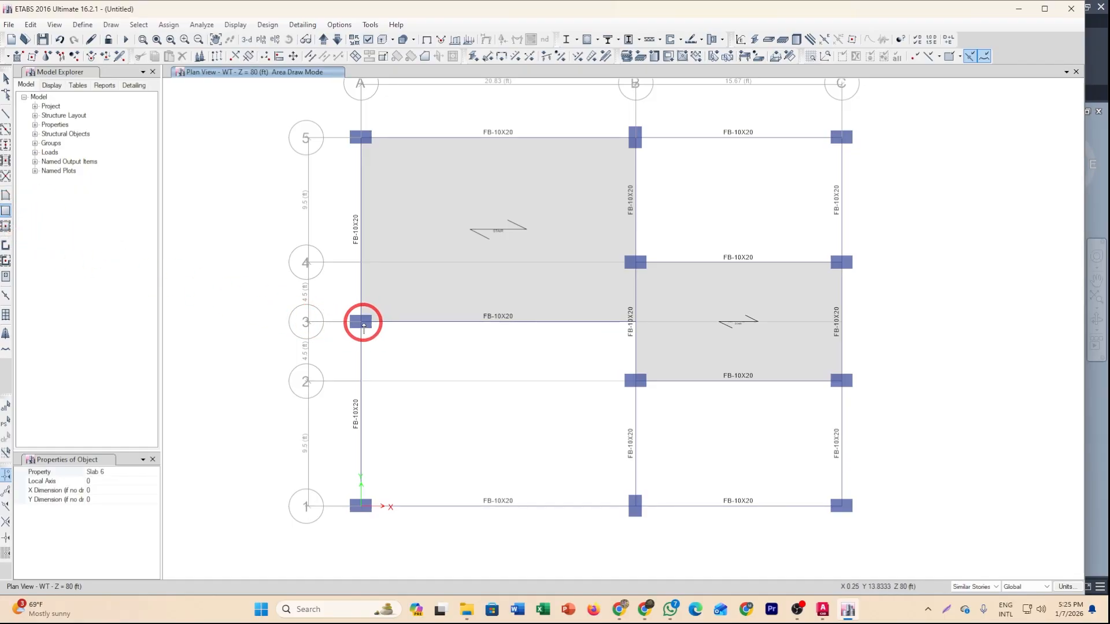
left_click(361, 321)
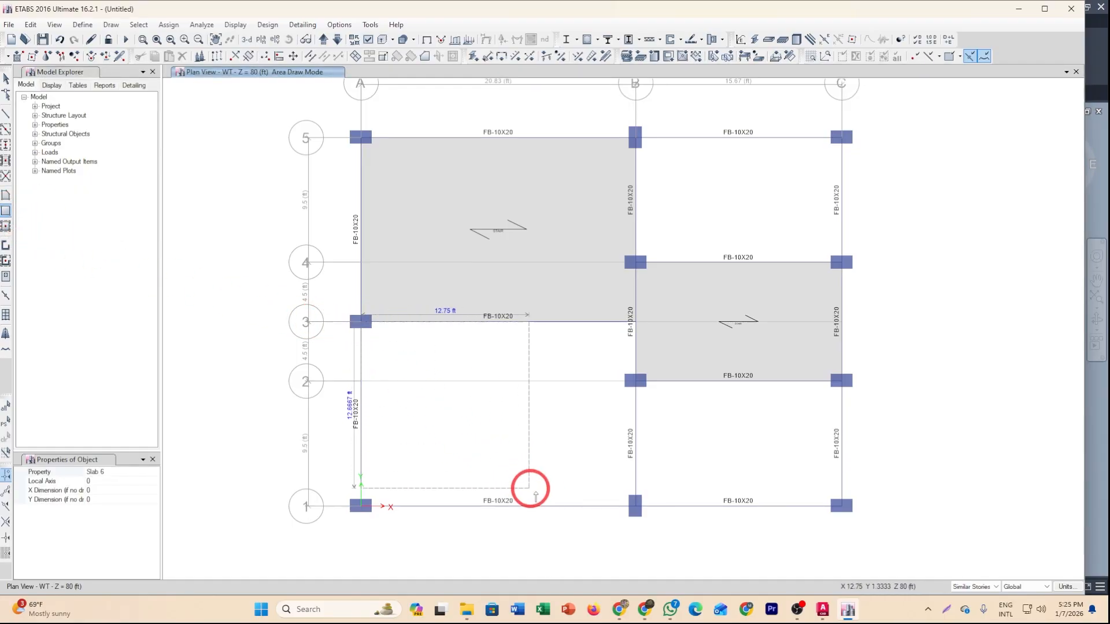
left_click(636, 506)
key("Escape")
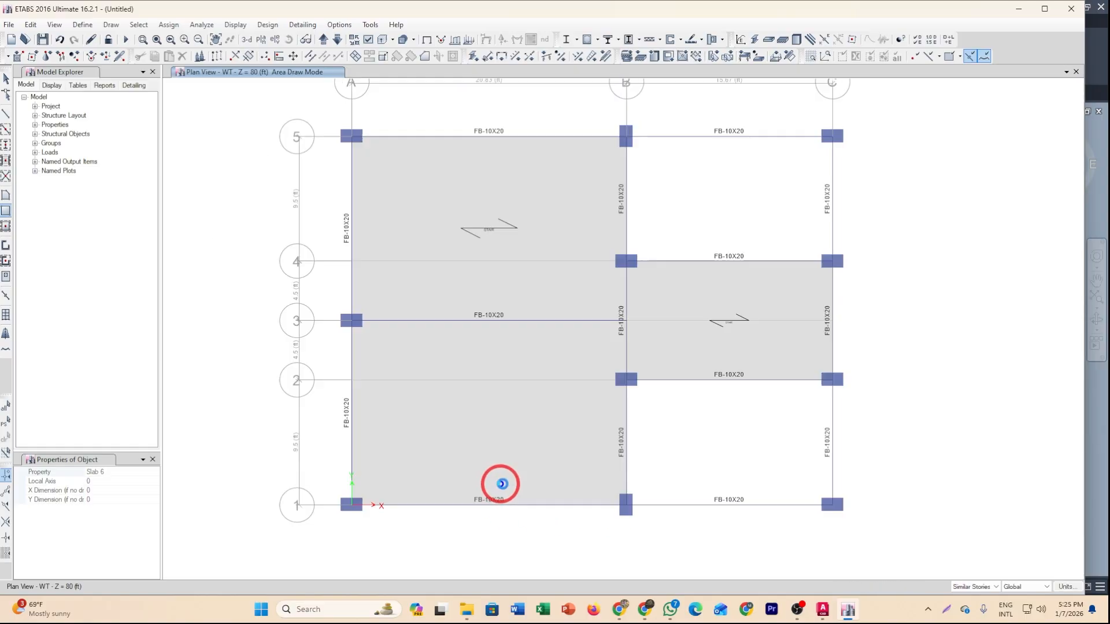
Quick-draw Slab 6 floors in the B–C bays between grids 5 and 4 and between grids 2 and 1.
left_click(6, 225)
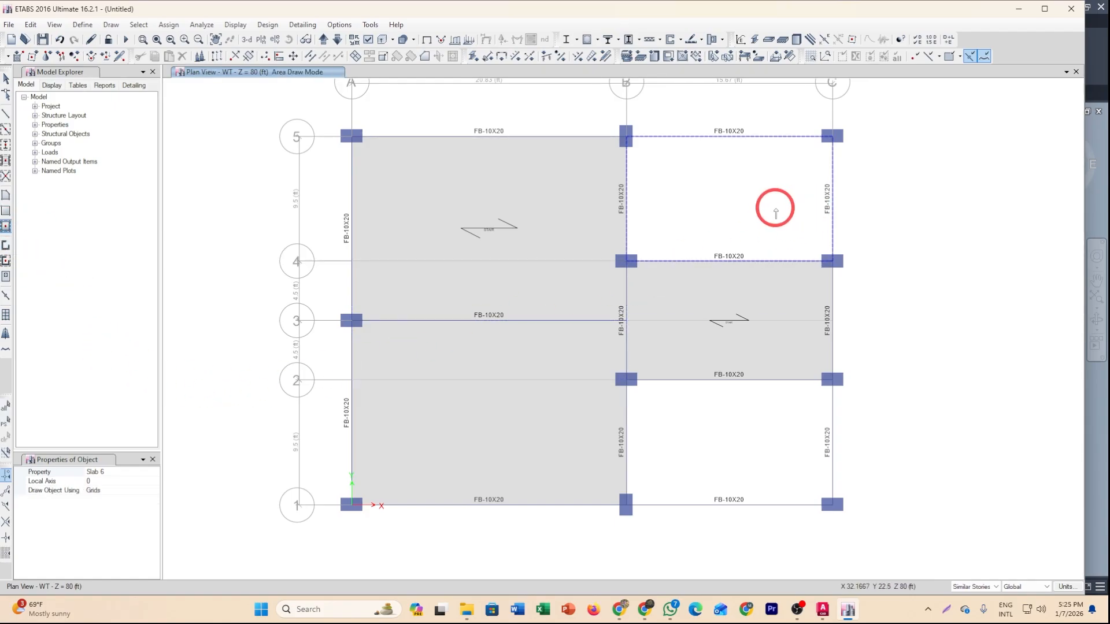
left_click(724, 200)
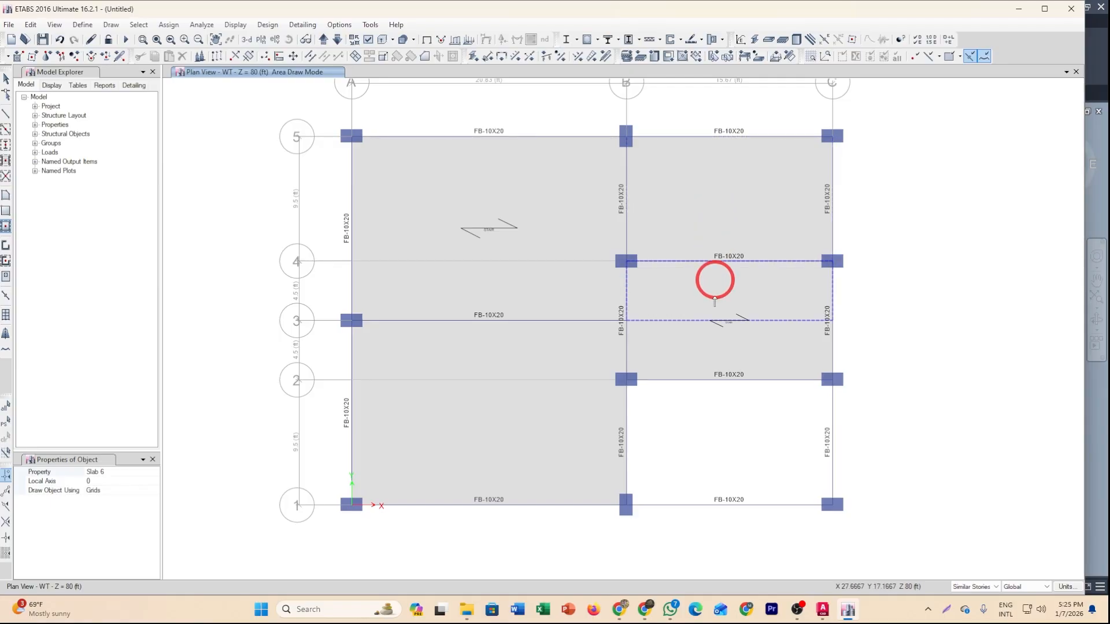
left_click(798, 482)
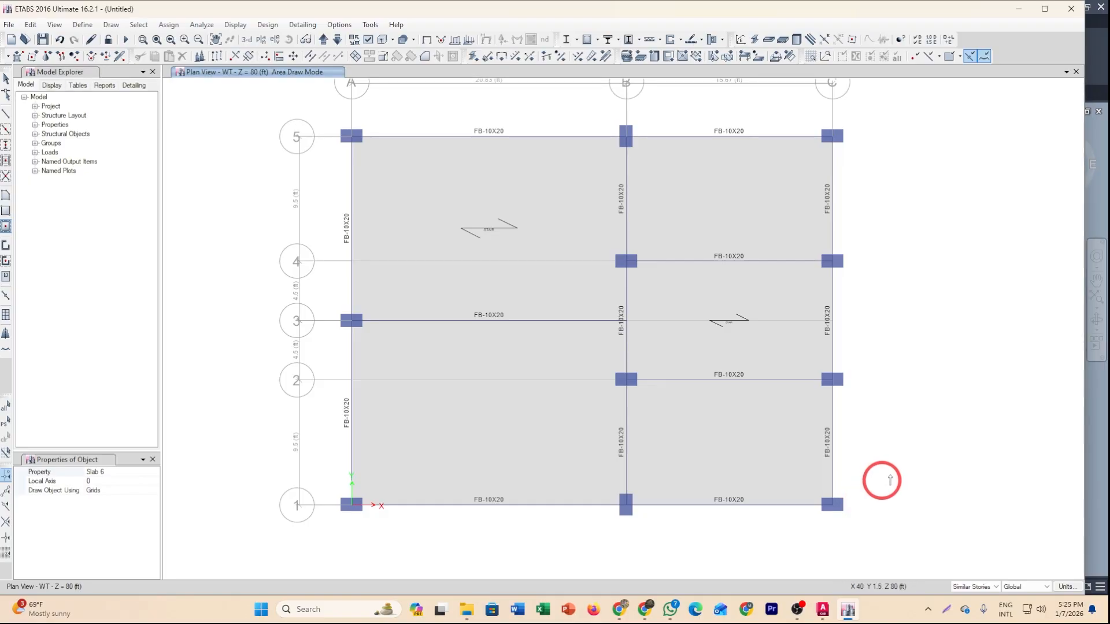
Assign the Slab 6 section to the slab bay between grids A–B and 5–3.
middle_click_drag(934, 452, 958, 460)
middle_click_drag(885, 418, 915, 413)
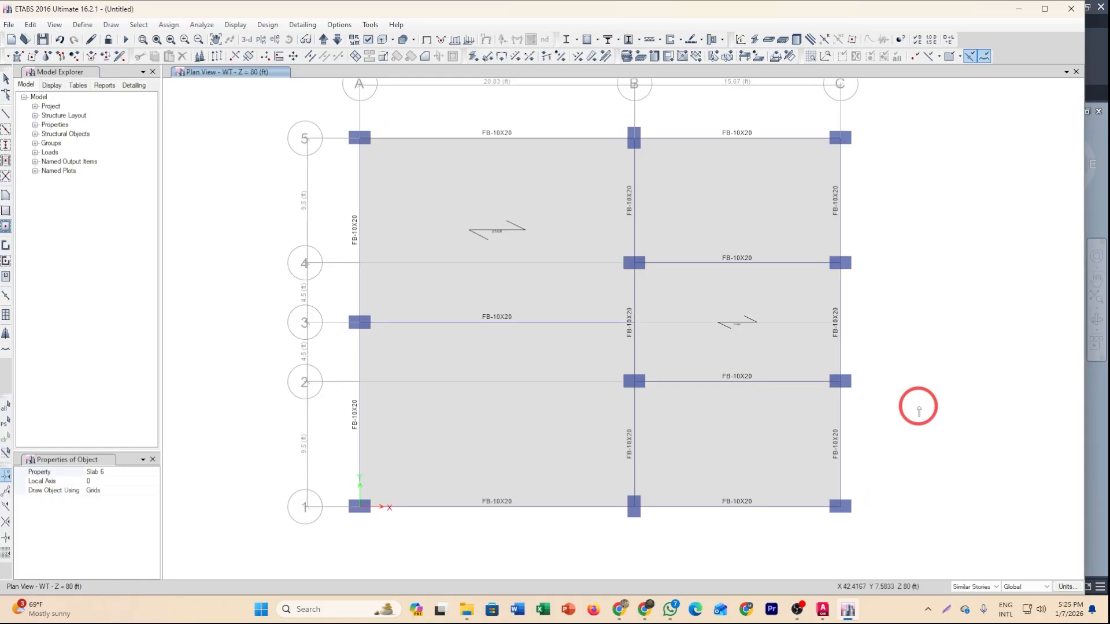
key("Escape")
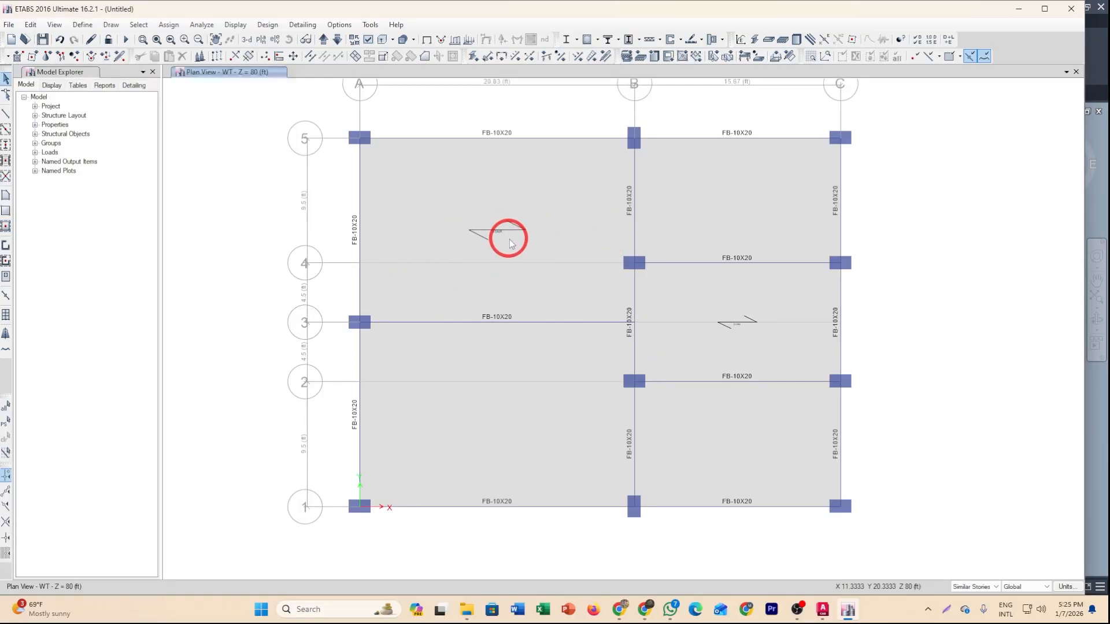
left_click(510, 240)
left_click(561, 60)
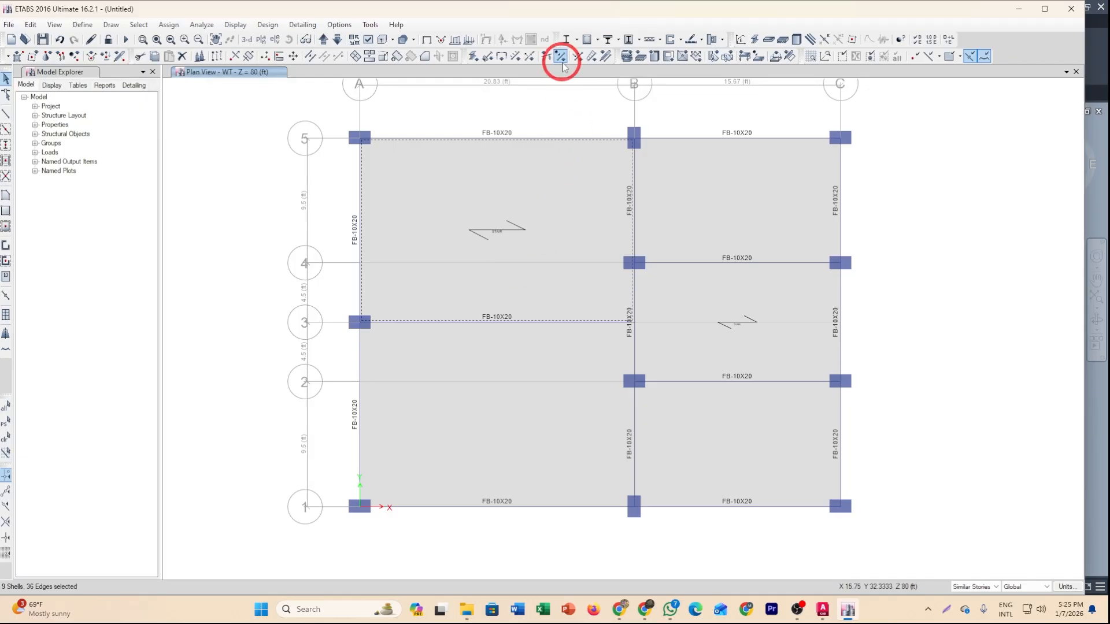
left_click(626, 58)
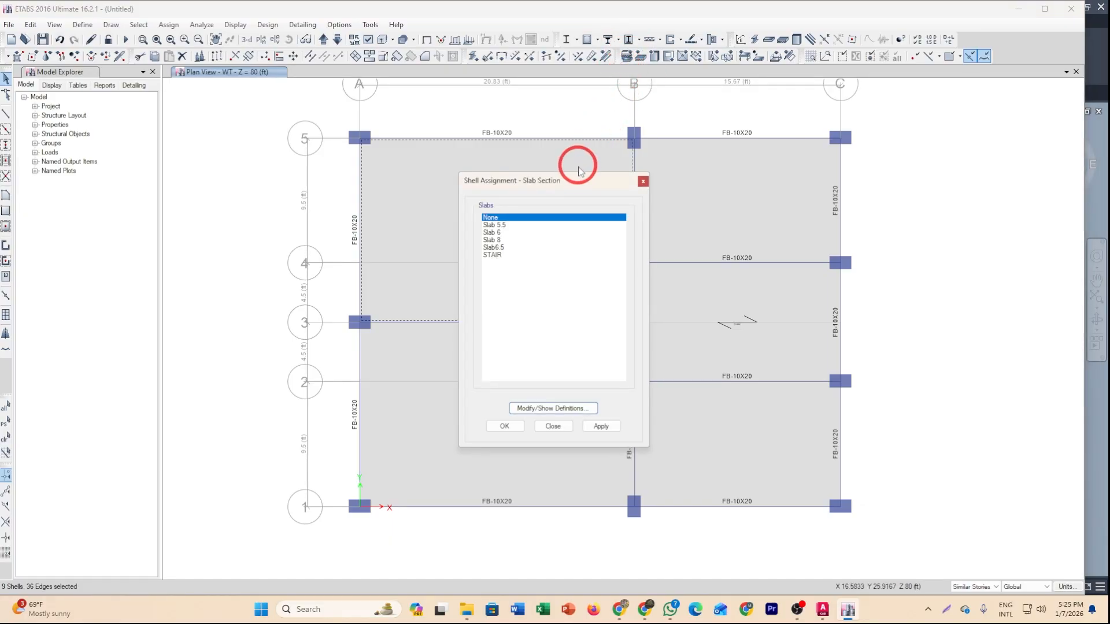
left_click(503, 232)
left_click(504, 426)
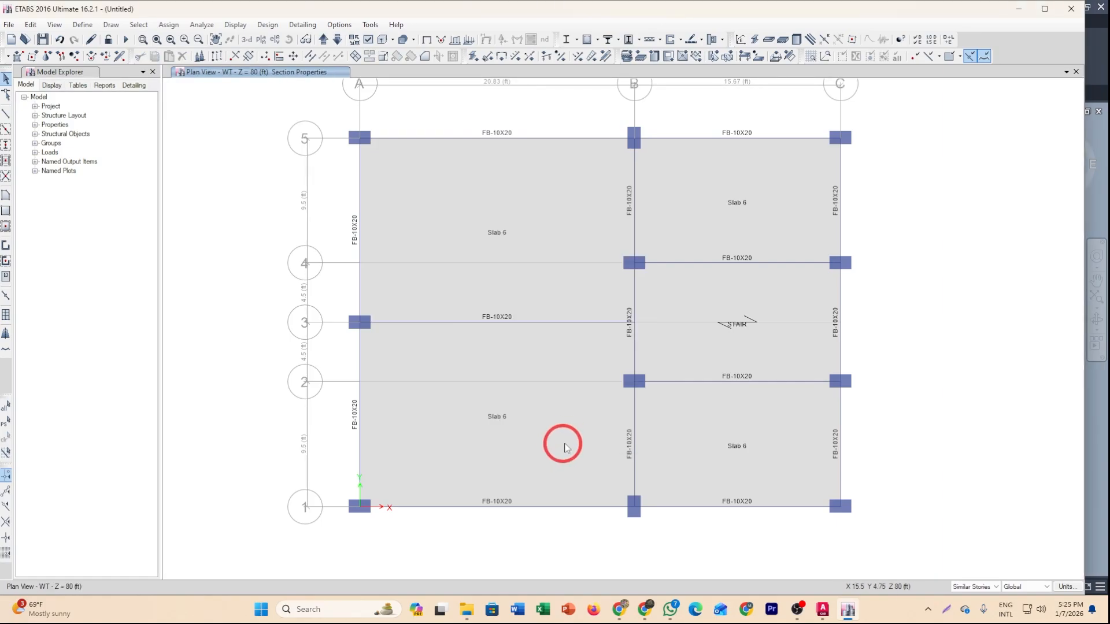
Select all four floor slabs and assign them the Slab 5.5 section.
left_click(546, 402)
left_click(532, 257)
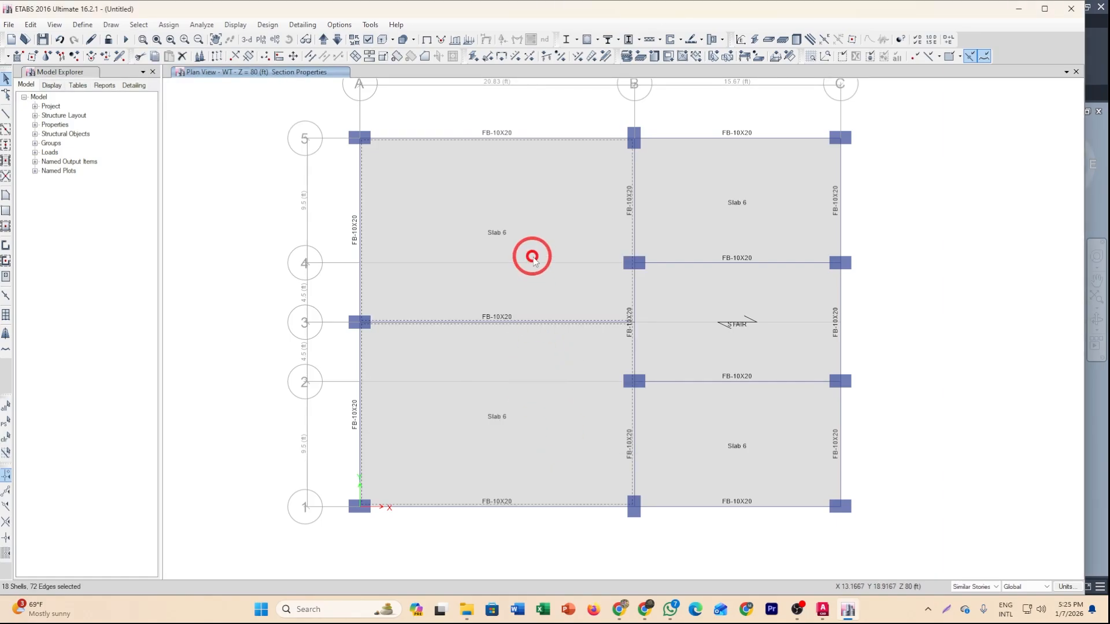
left_click(700, 216)
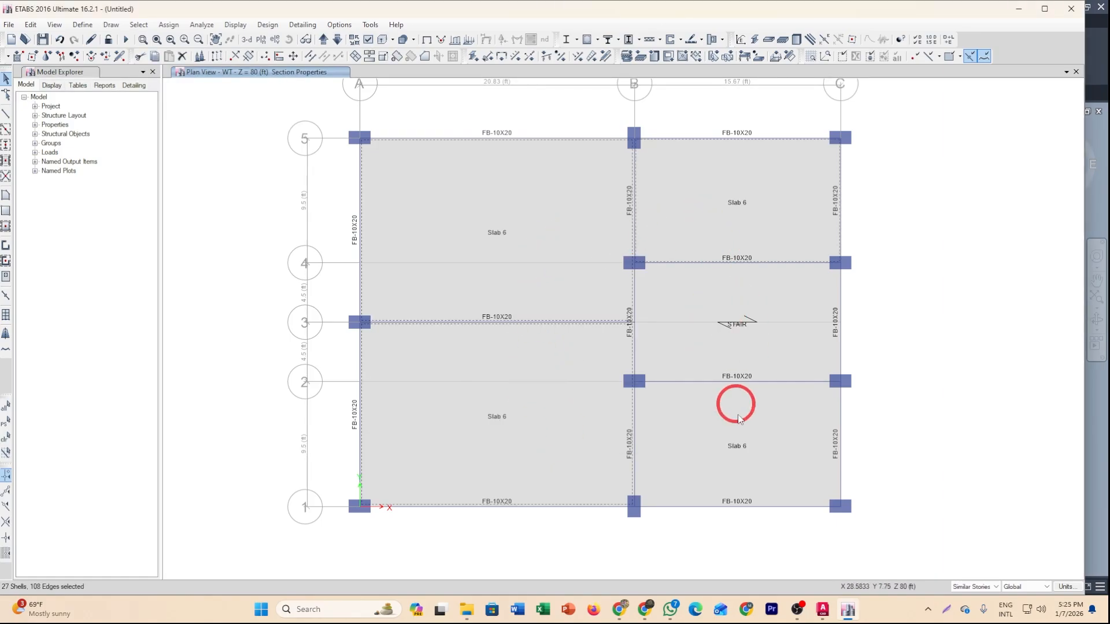
left_click(626, 58)
left_click(494, 225)
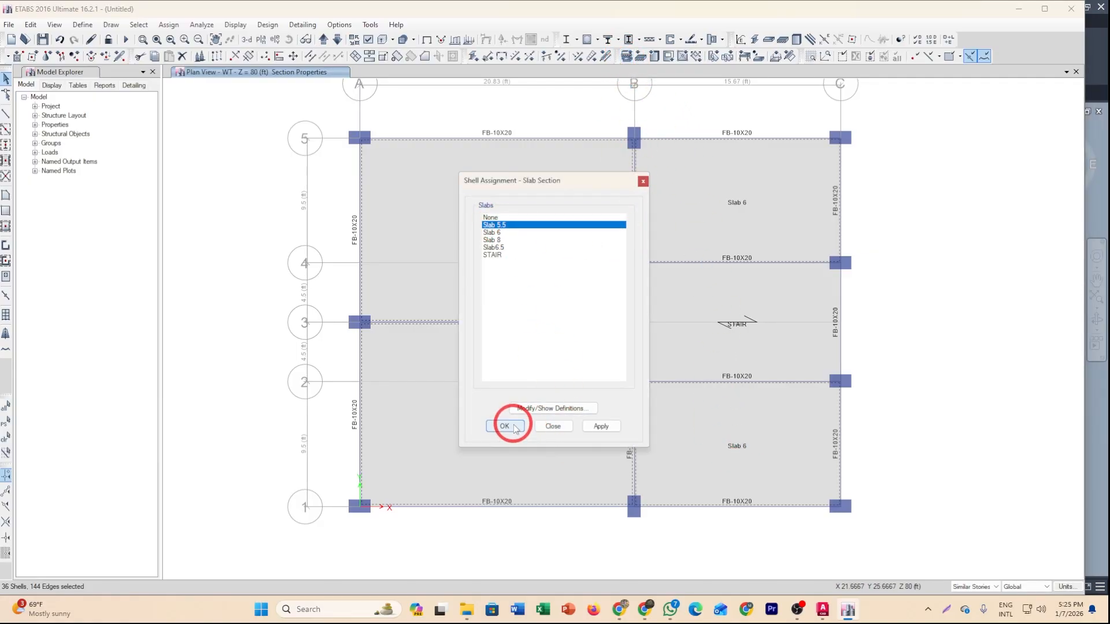
left_click(504, 426)
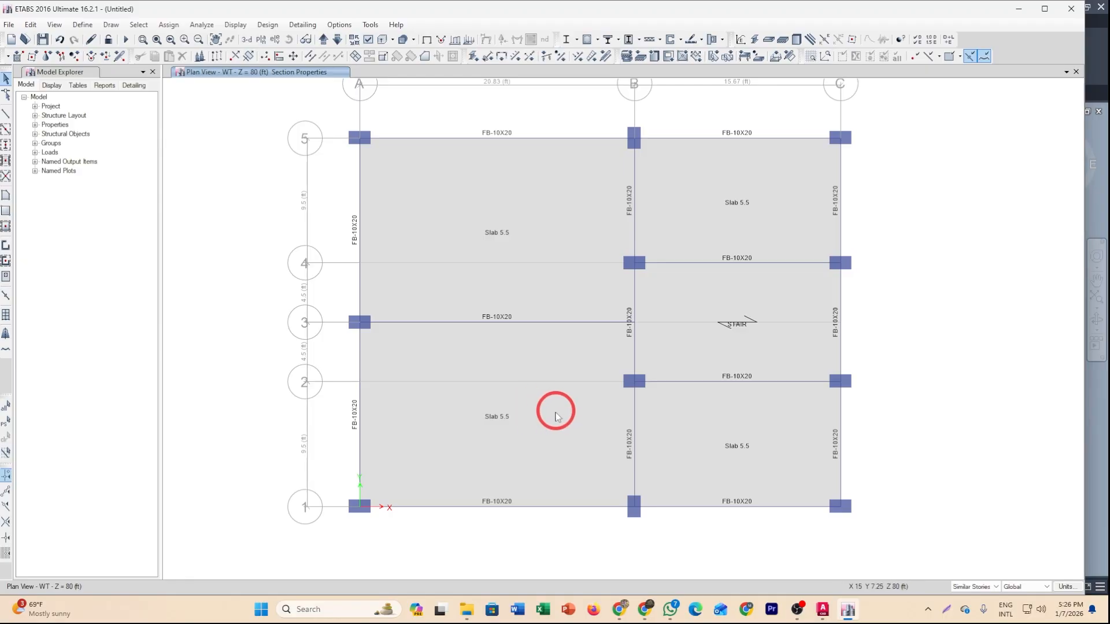
Switch to AutoCAD and add a vertical linear dimension from the upper-right column to the top exterior wall of the floor plan.
middle_click_drag(528, 436, 520, 364)
left_click(823, 617)
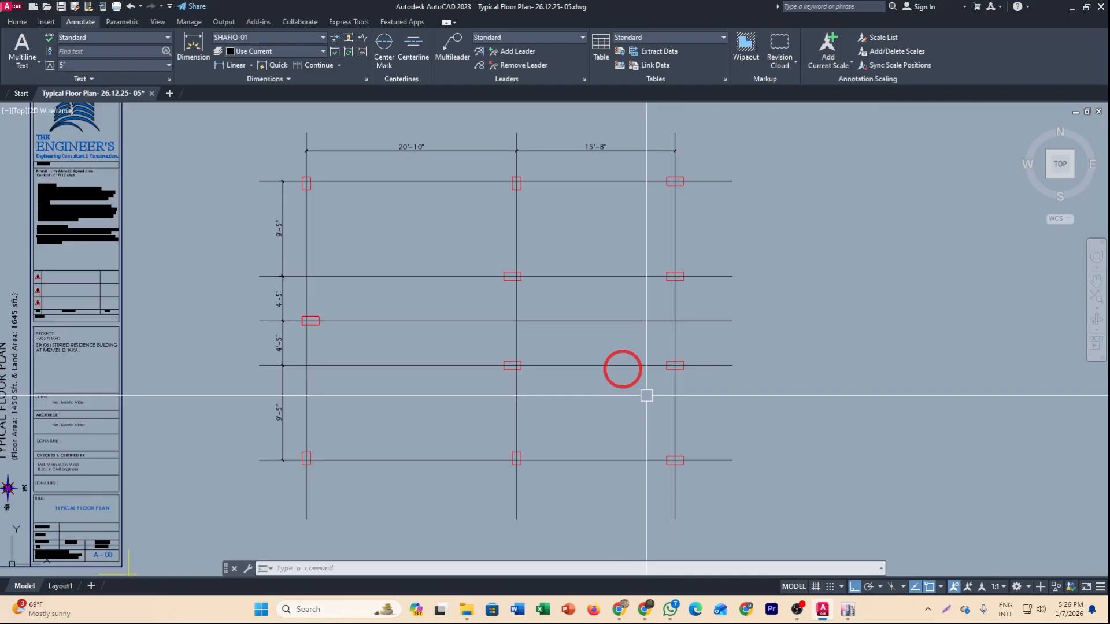
scroll(515, 354, "down", 5)
scroll(429, 345, "up", 4)
middle_click_drag(471, 368, 545, 379)
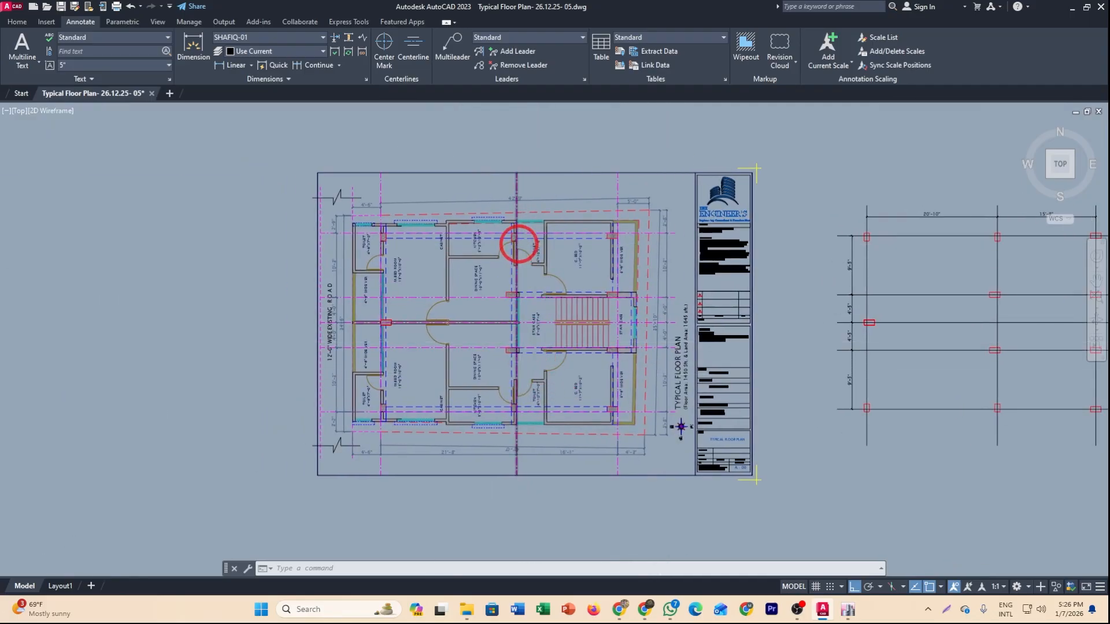
scroll(518, 246, "up", 2)
middle_click_drag(399, 269, 456, 258)
middle_click_drag(383, 254, 399, 249)
scroll(403, 227, "up", 2)
scroll(412, 271, "down", 2)
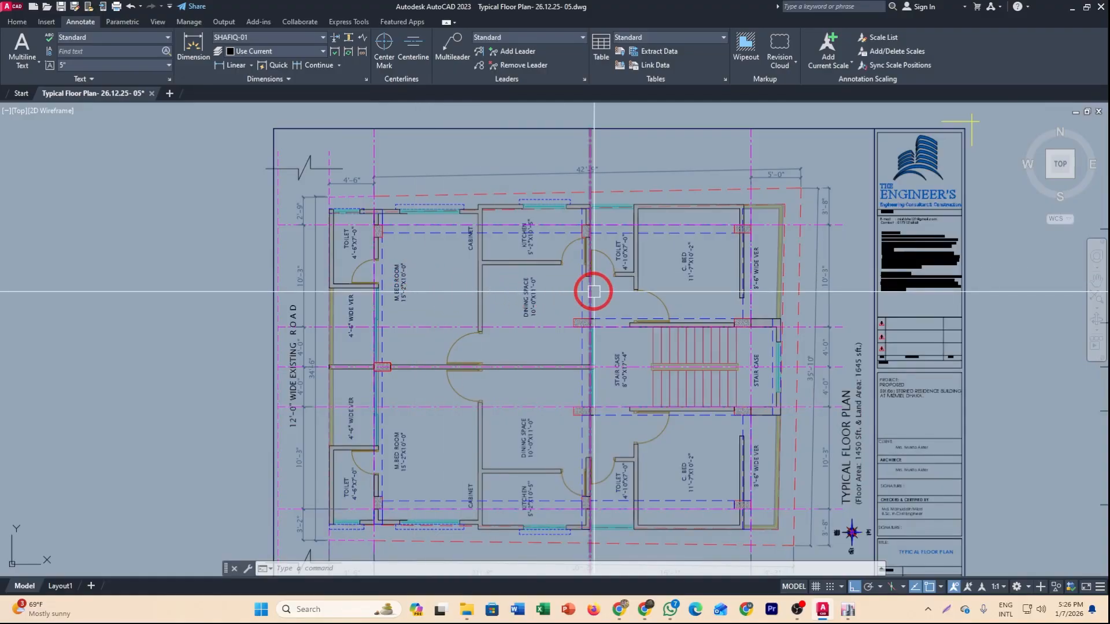
left_click(221, 65)
scroll(734, 230, "up", 6)
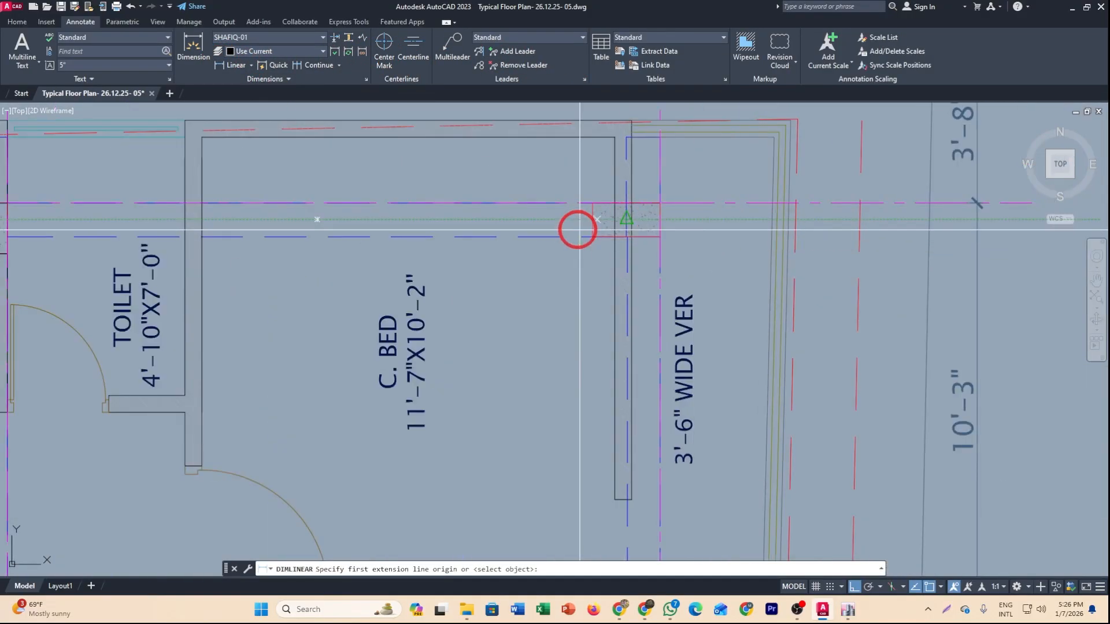
left_click(592, 216)
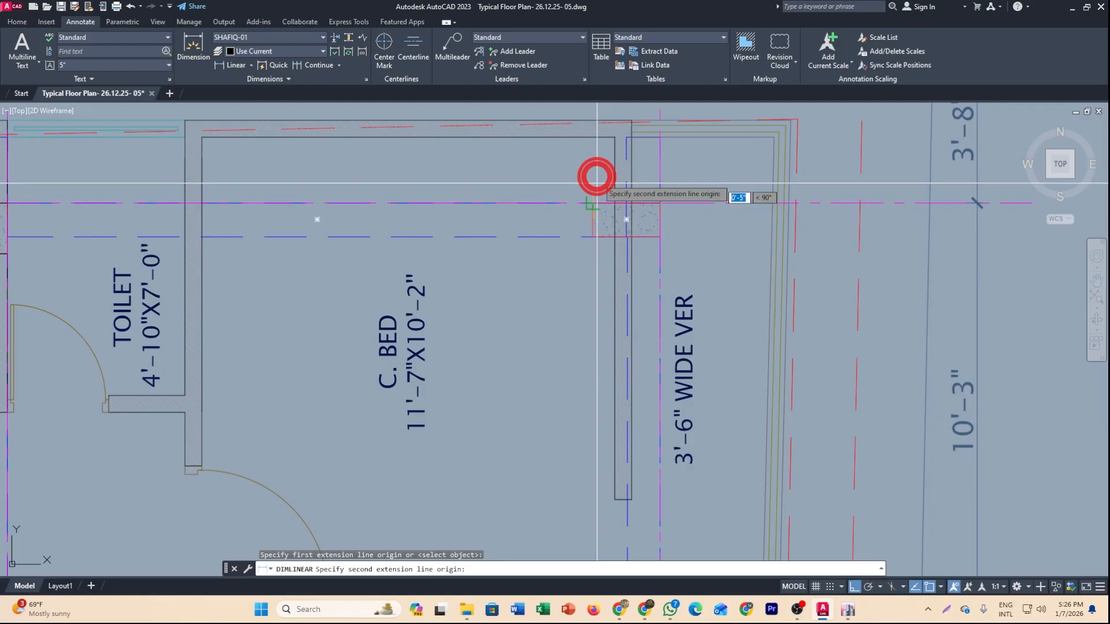
scroll(588, 121, "up", 3)
left_click(590, 121)
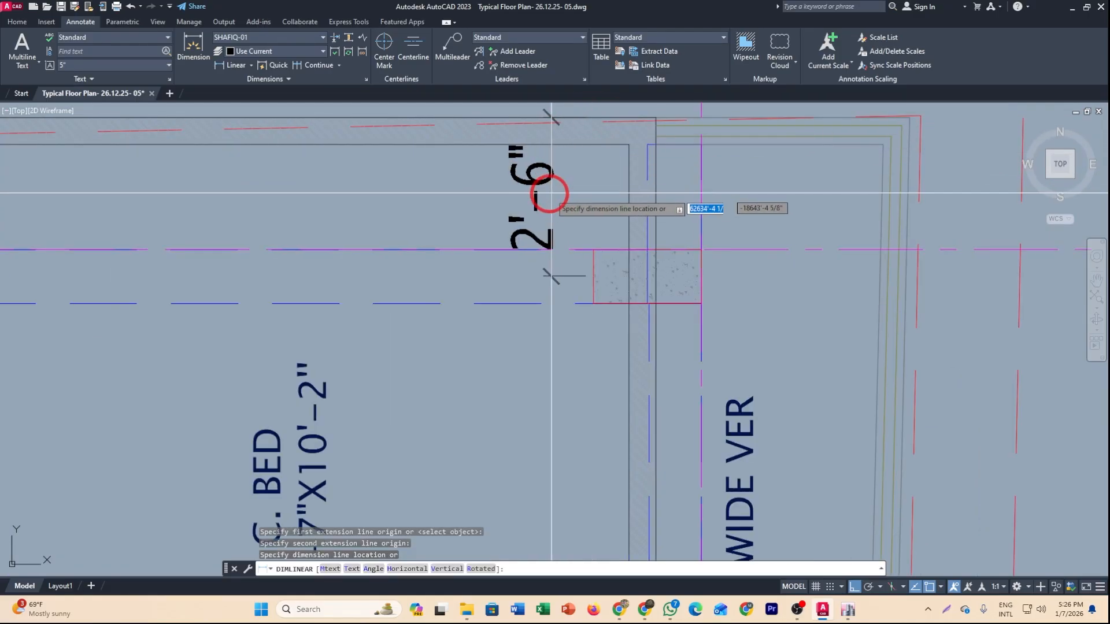
left_click(551, 193)
Add a horizontal linear dimension from the upper-right column to the right exterior wall.
scroll(564, 199, "down", 5)
scroll(684, 300, "up", 4)
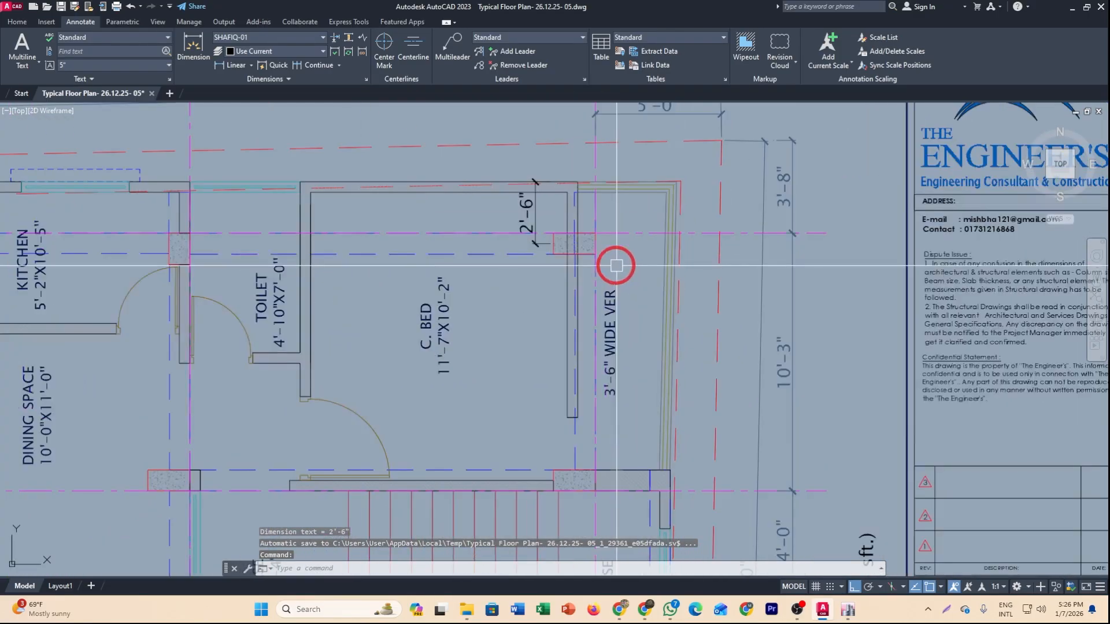
key("space")
scroll(554, 243, "up", 4)
left_click(561, 221)
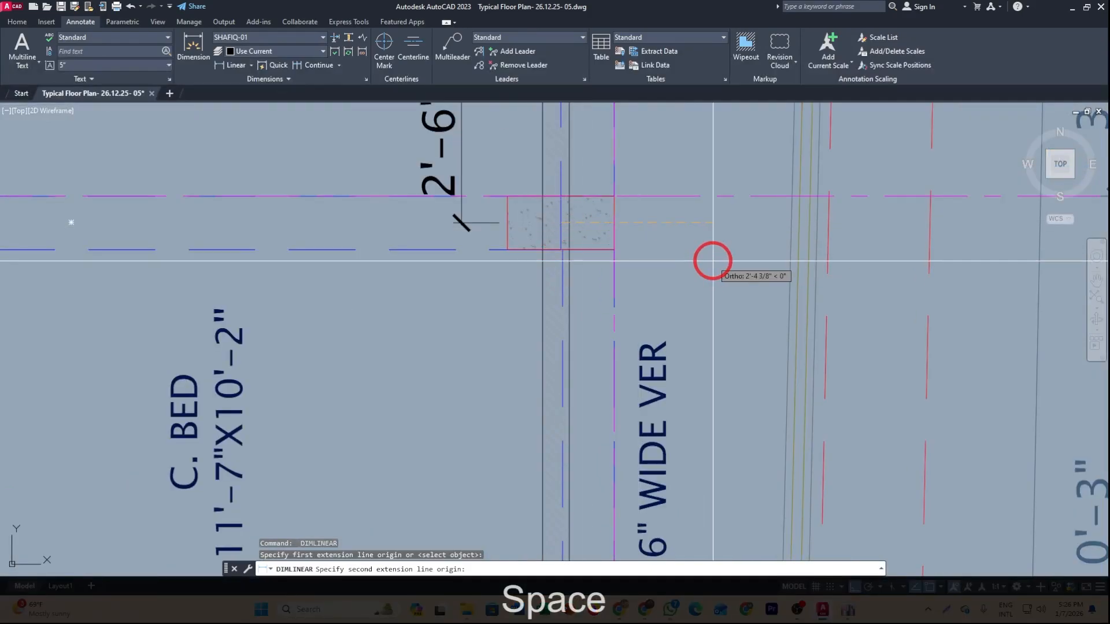
scroll(717, 259, "down", 2)
left_click(779, 242)
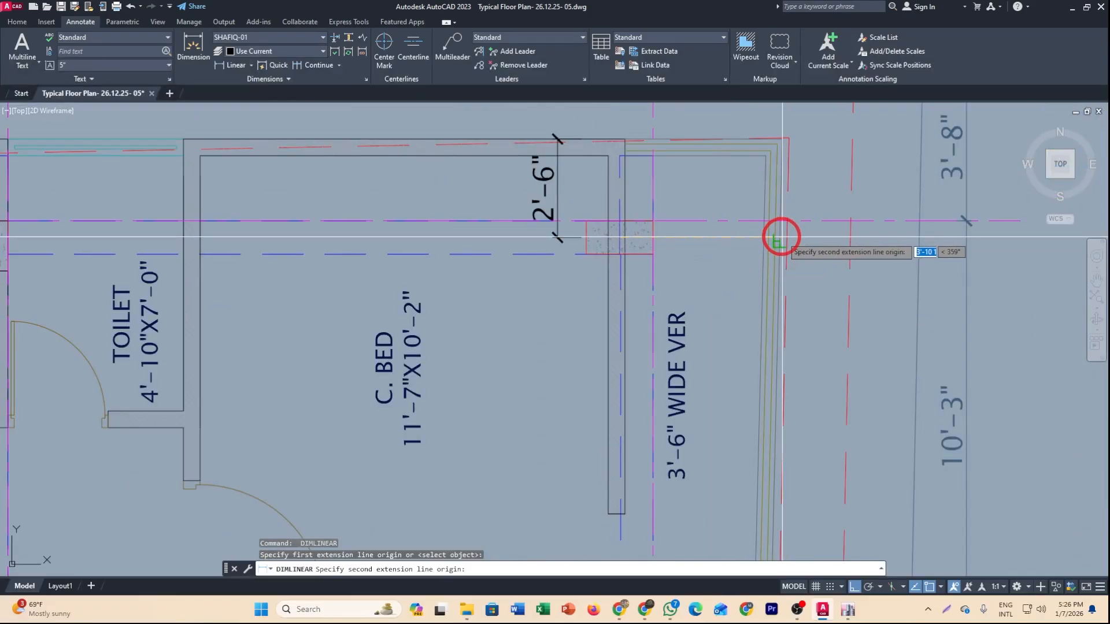
left_click(751, 246)
Add a horizontal linear dimension from the upper-left column beside the toilet to the left exterior wall.
scroll(746, 243, "down", 6)
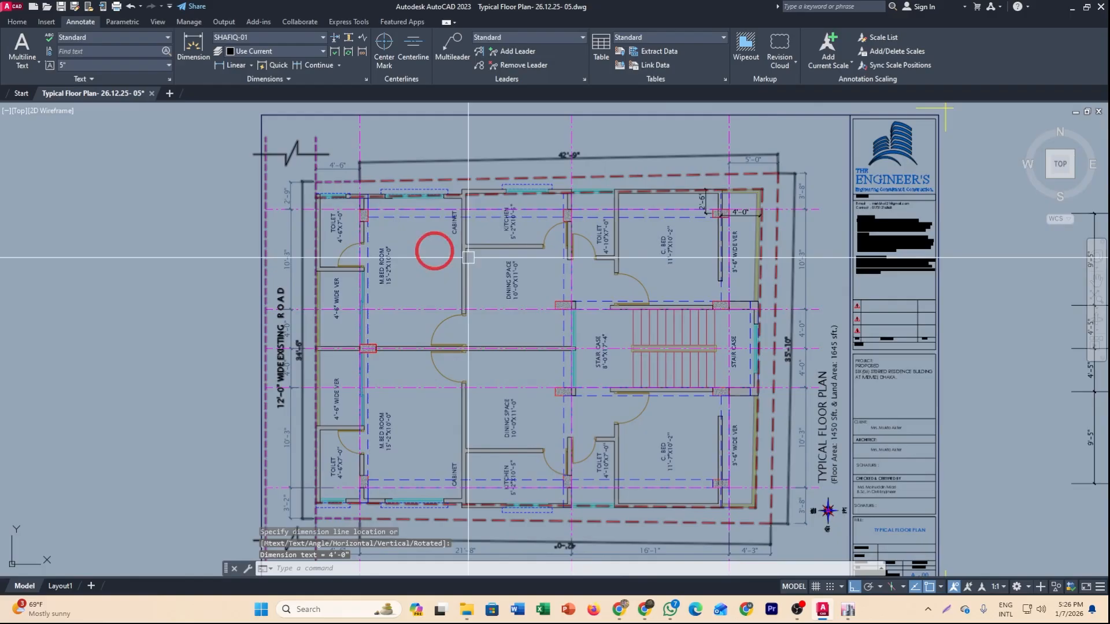
scroll(322, 240, "up", 8)
key("space")
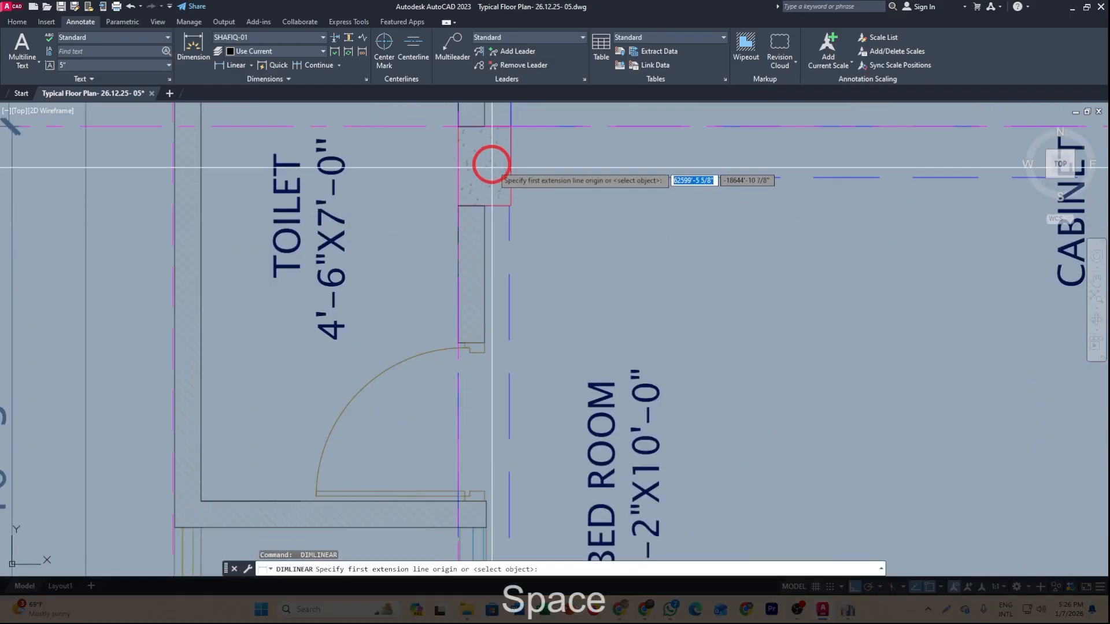
left_click(487, 165)
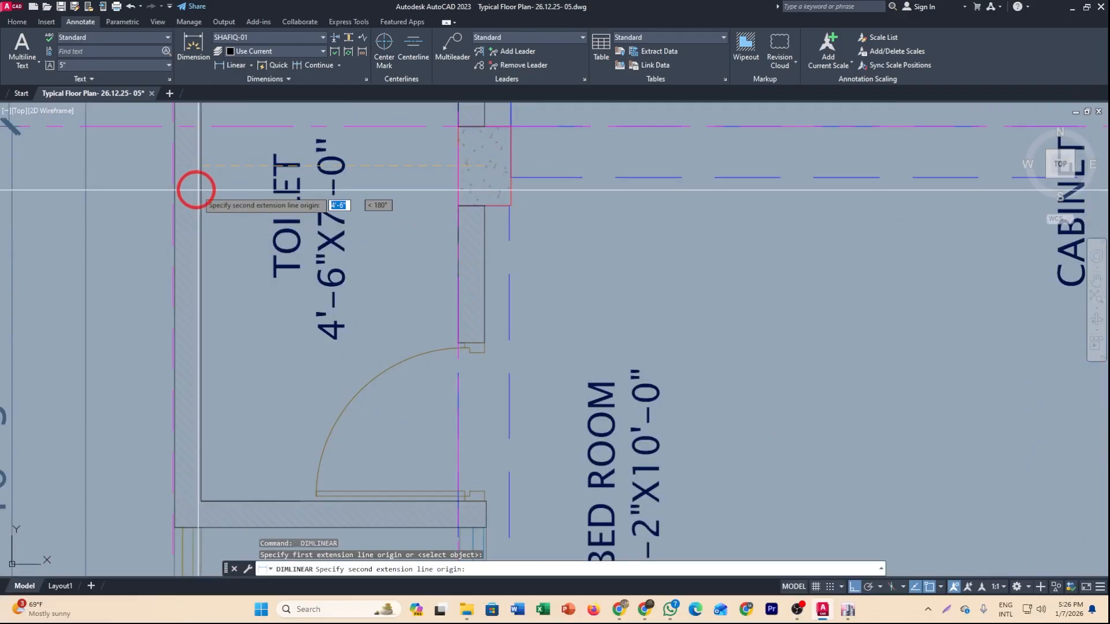
scroll(188, 189, "up", 4)
left_click(157, 124)
scroll(247, 180, "down", 4)
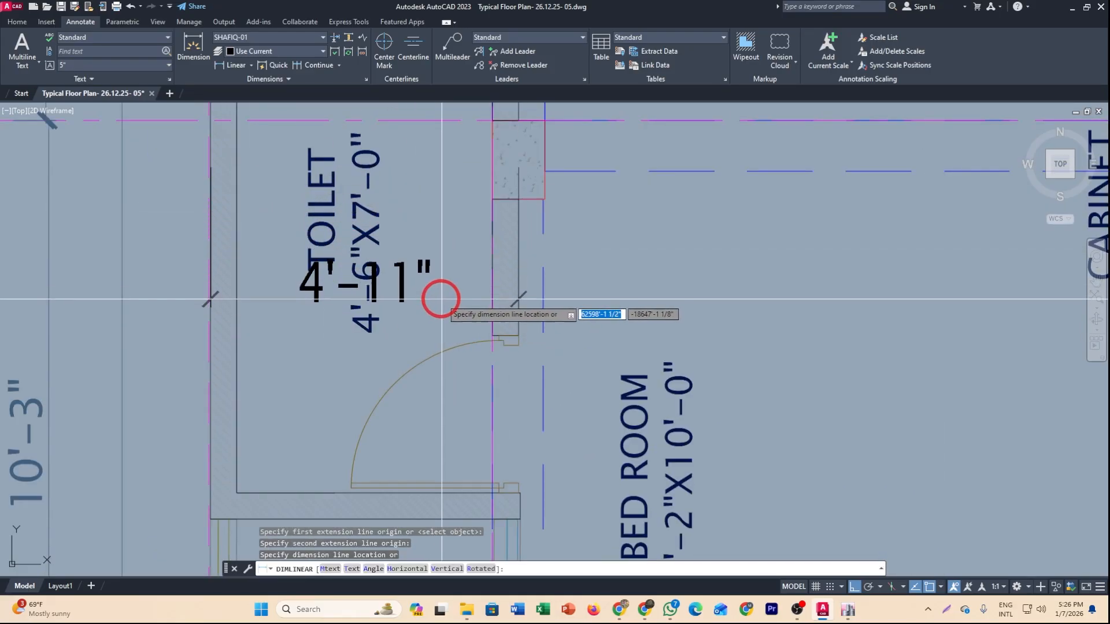
scroll(441, 299, "down", 2)
left_click(453, 402)
Add a vertical linear dimension from the lower-right column to the bottom exterior wall.
scroll(597, 451, "down", 3)
scroll(448, 373, "up", 4)
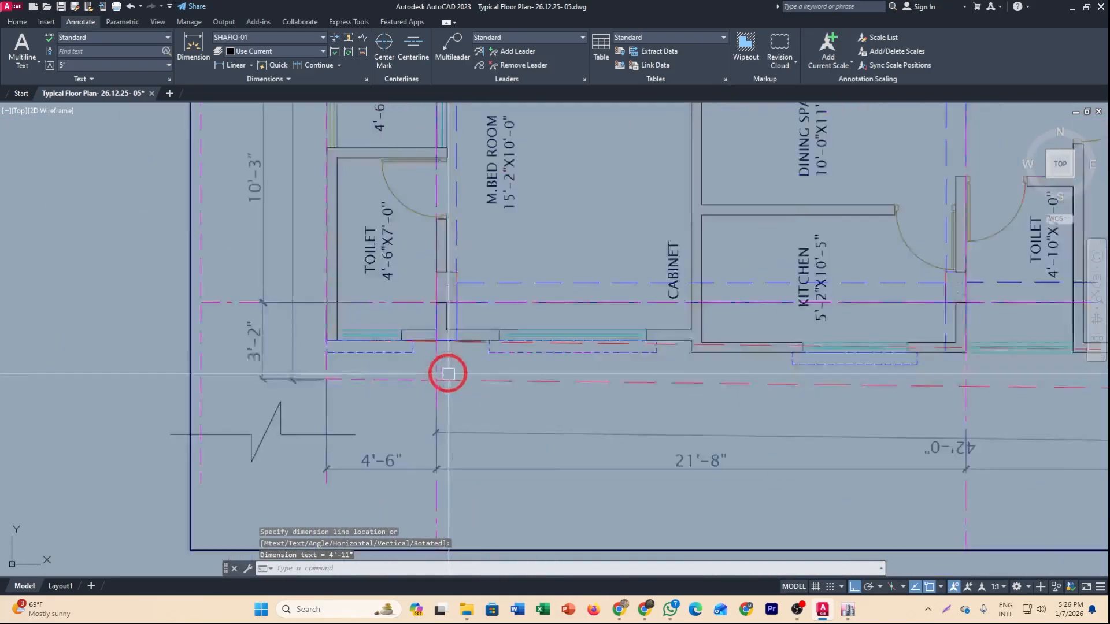
scroll(448, 372, "up", 2)
key("space")
scroll(513, 305, "down", 5)
scroll(669, 309, "up", 5)
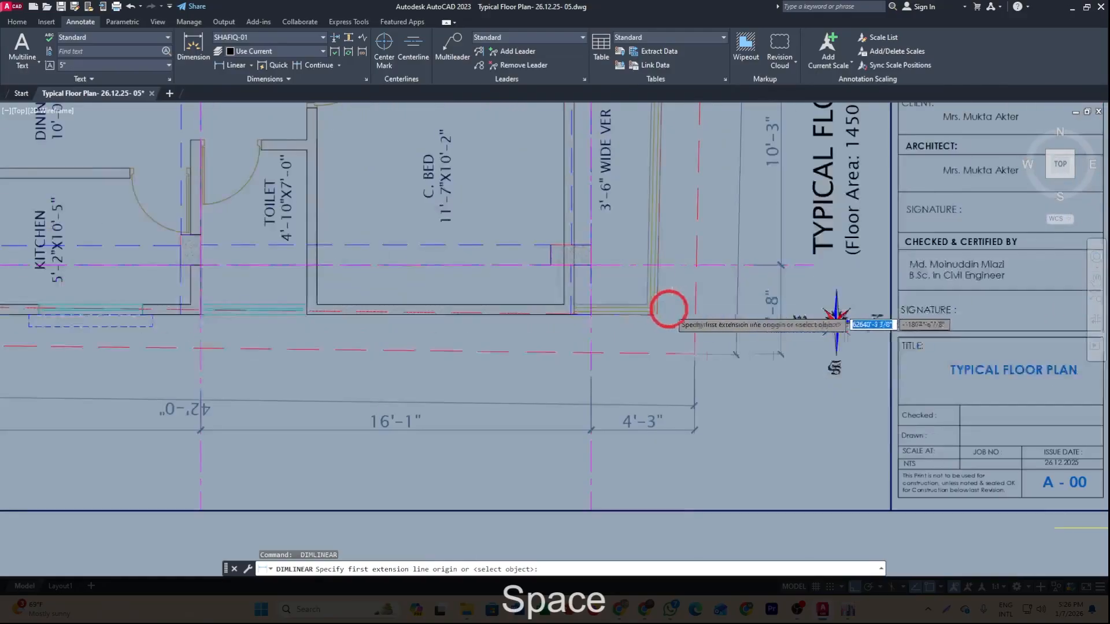
scroll(668, 310, "up", 2)
left_click(560, 296)
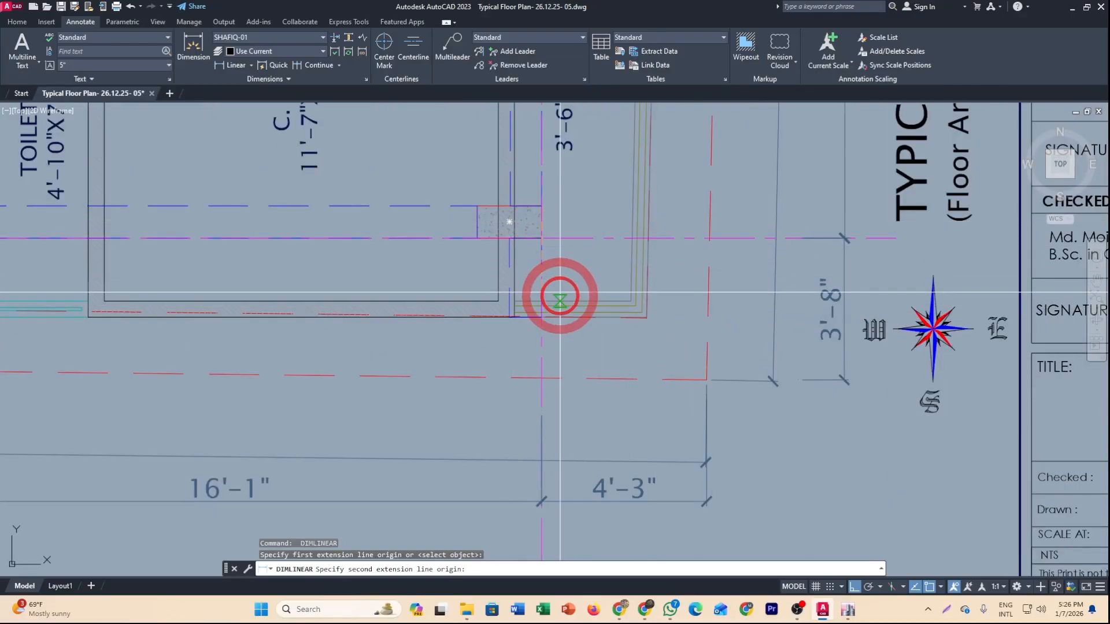
left_click(541, 317)
left_click(571, 298)
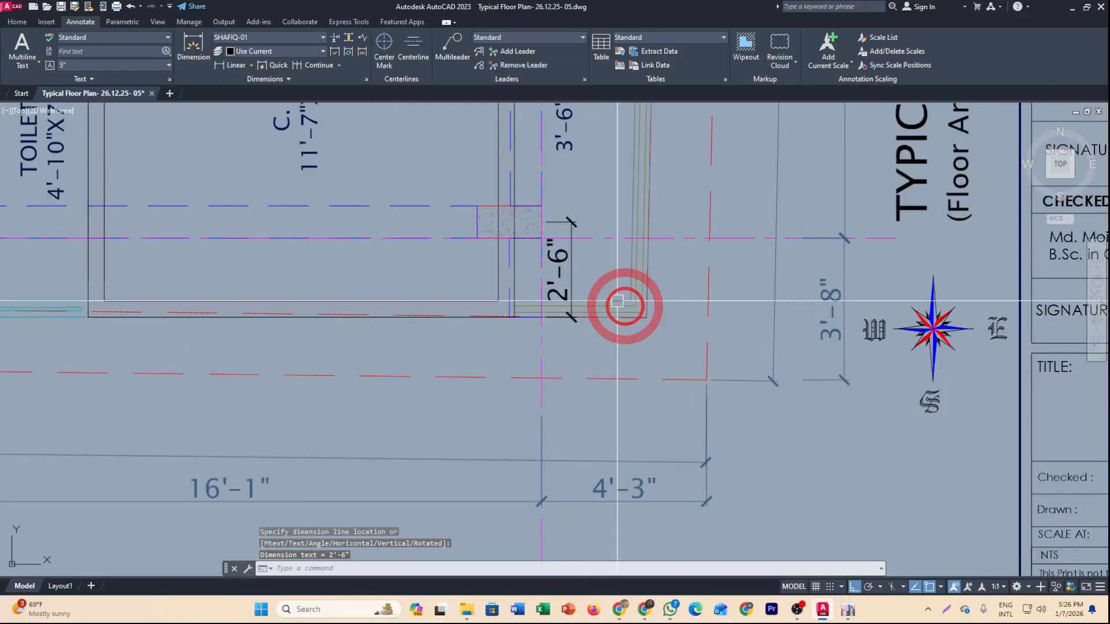
Switch back to ETABS.
scroll(617, 301, "down", 6)
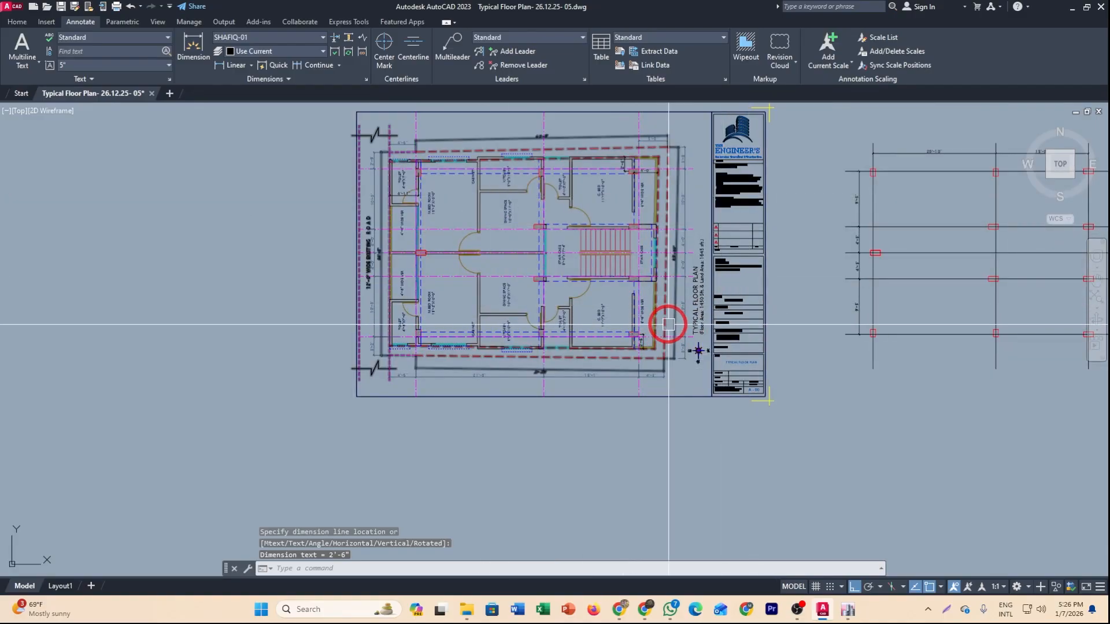
scroll(512, 212, "up", 2)
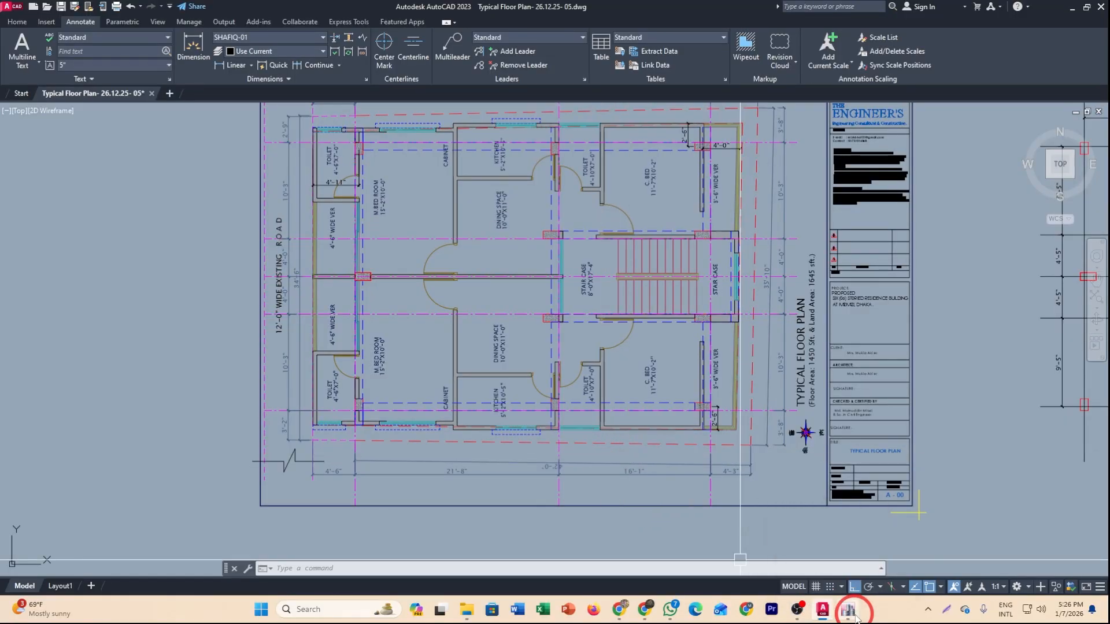
mouse_move(846, 610)
left_click(804, 546)
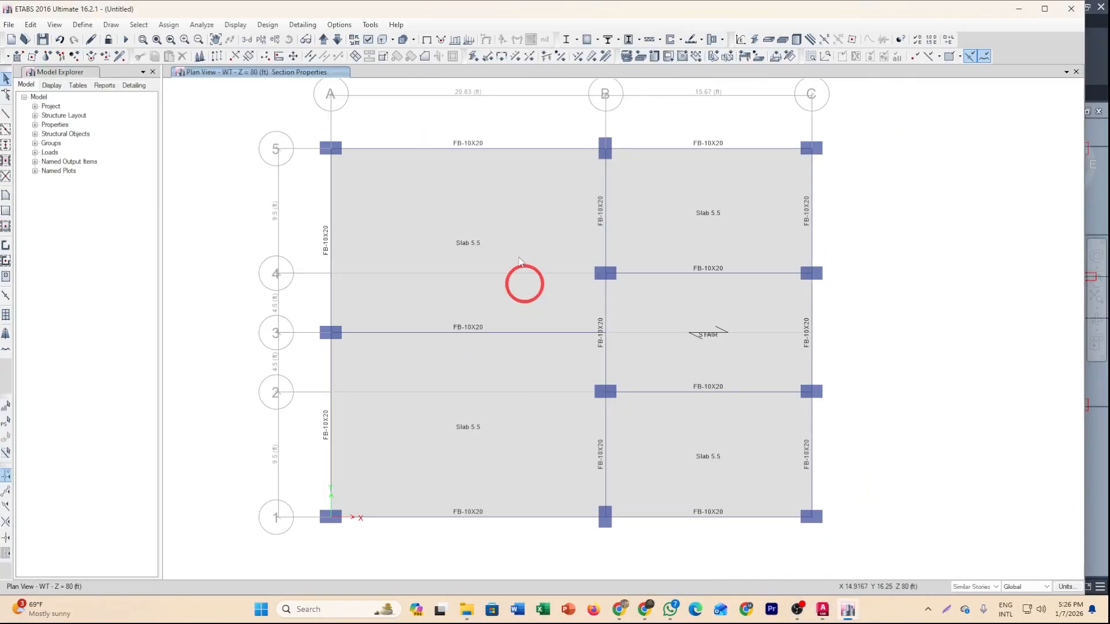
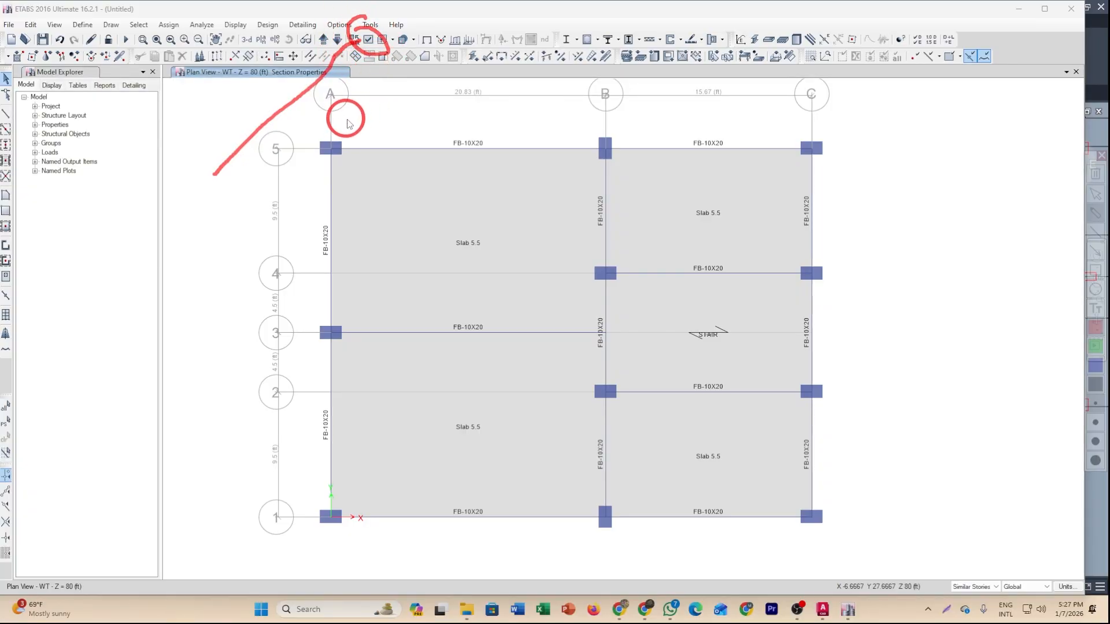
Hide beams from the plan view through the view options.
left_click(369, 40)
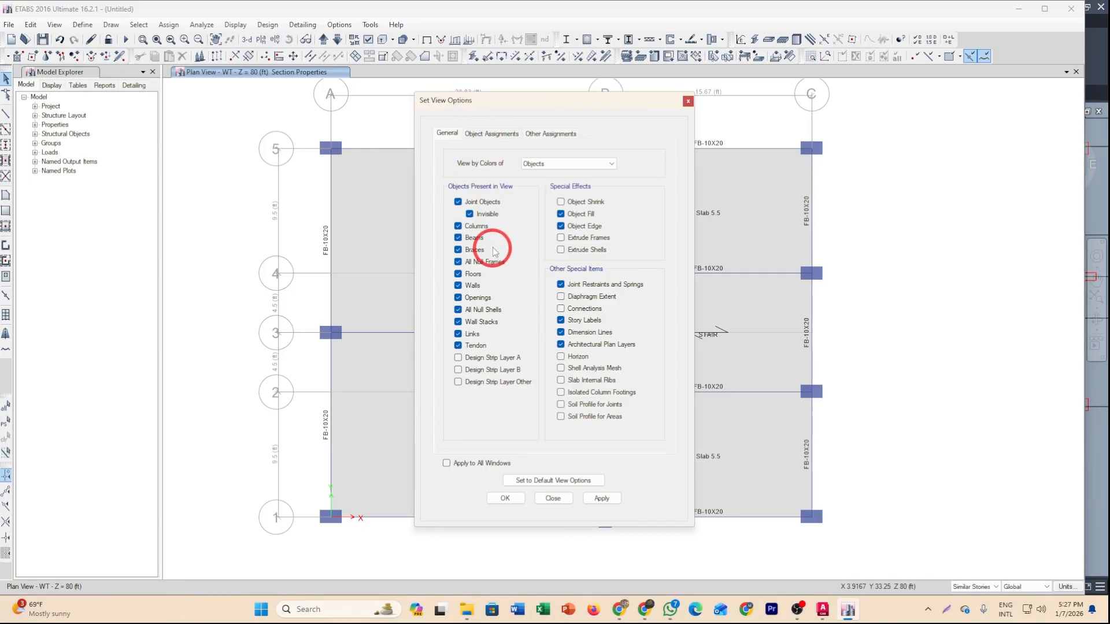
left_click(458, 237)
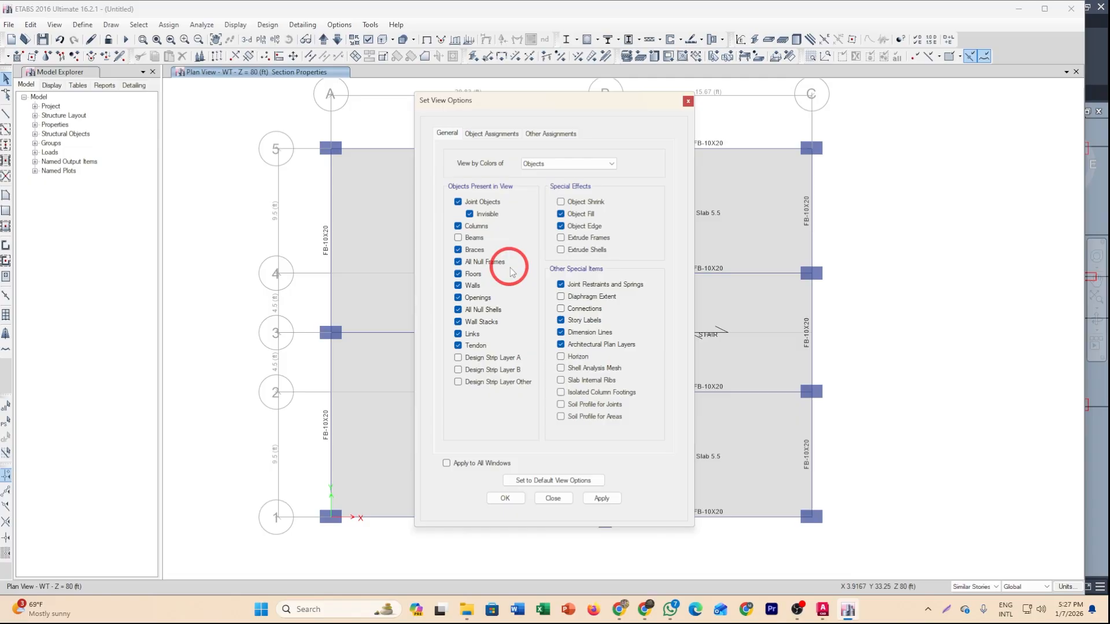
left_click(601, 498)
left_click(505, 498)
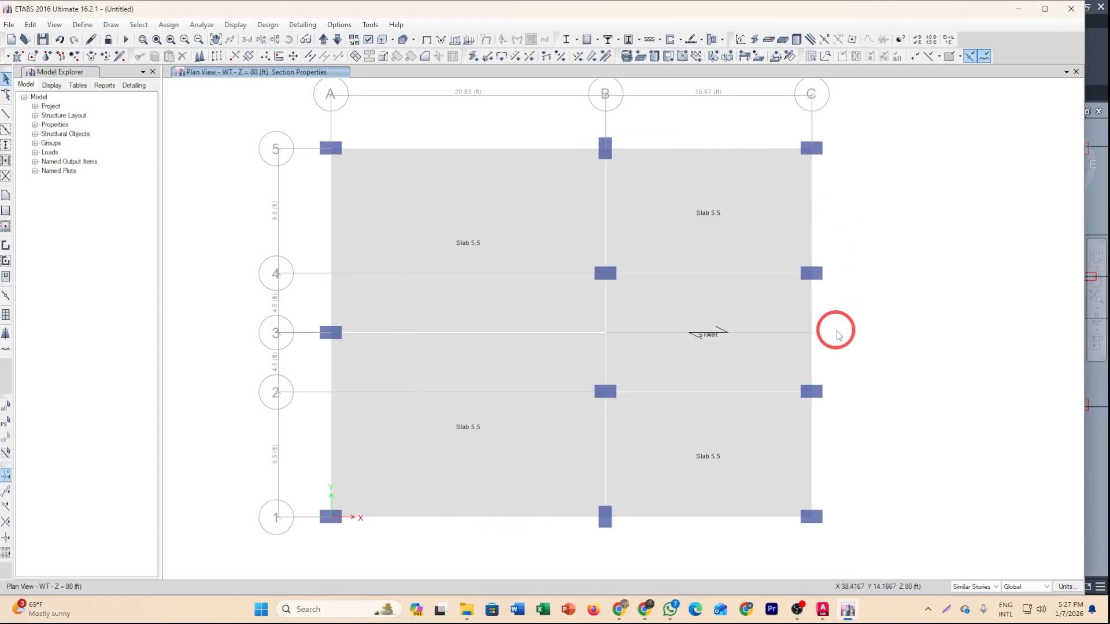
Select the slab edges along grid lines 5 and 1 and expand those shells outward by 30 in.
left_click(465, 153)
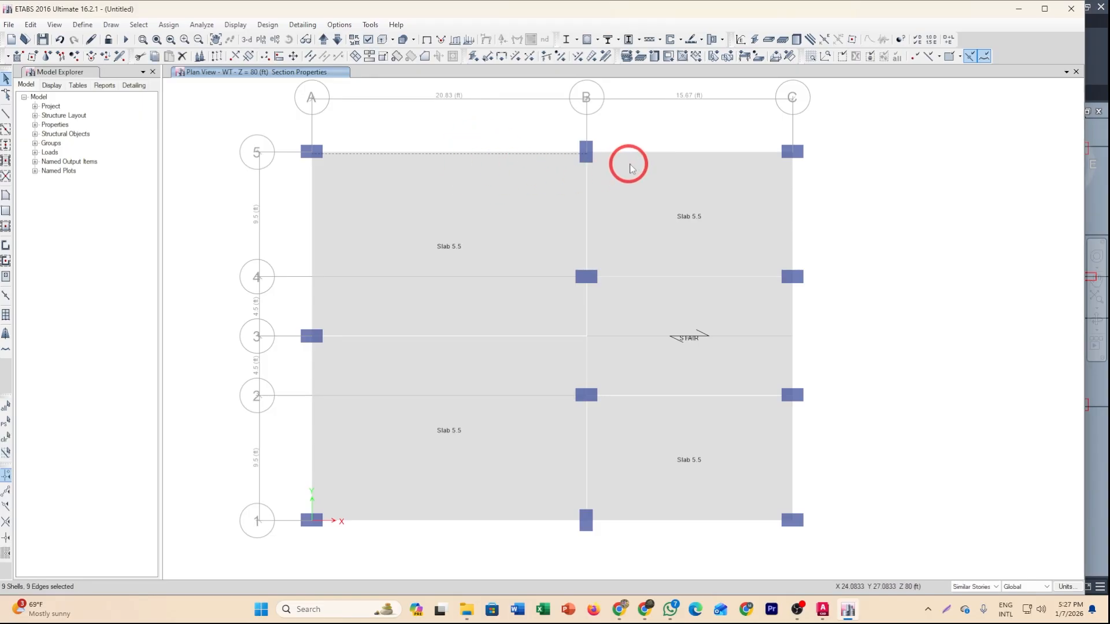
left_click(685, 154)
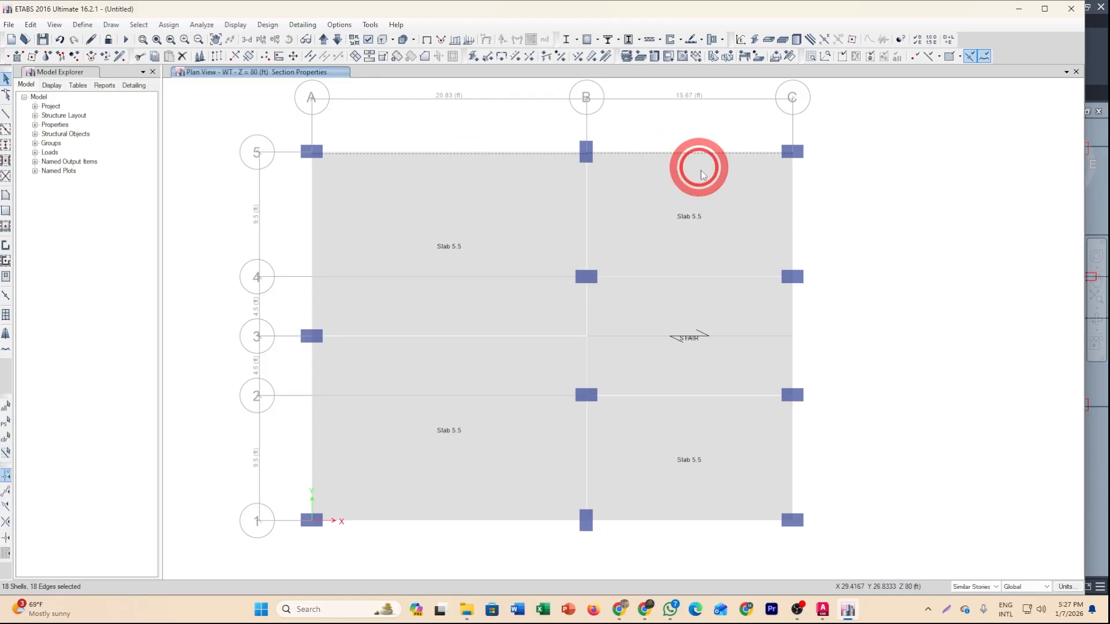
left_click(668, 519)
left_click(502, 523)
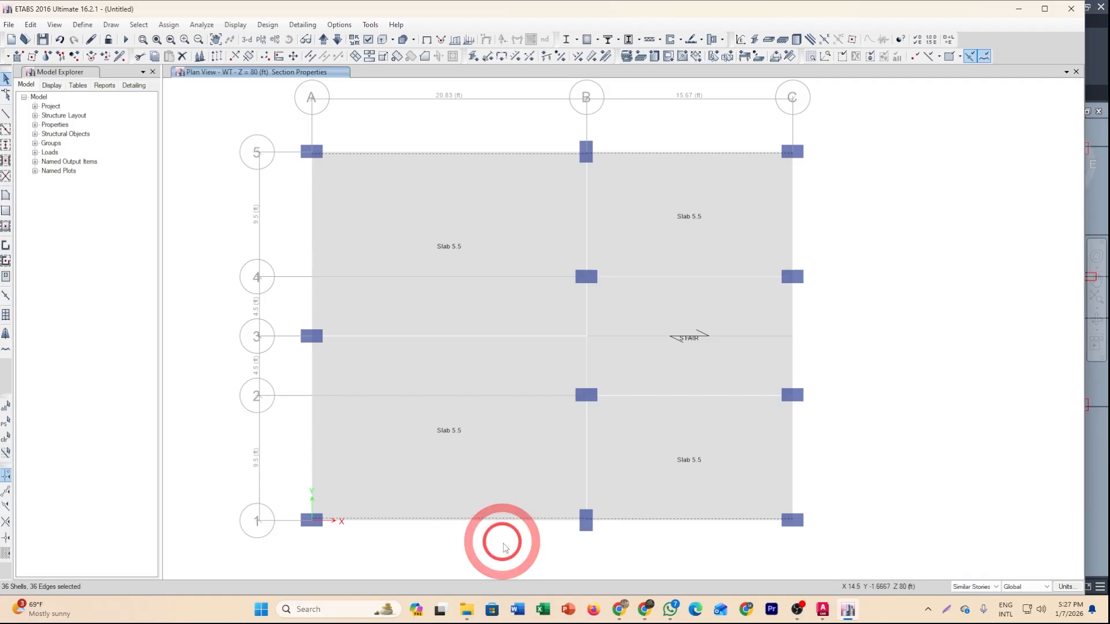
left_click(468, 479)
left_click(465, 522)
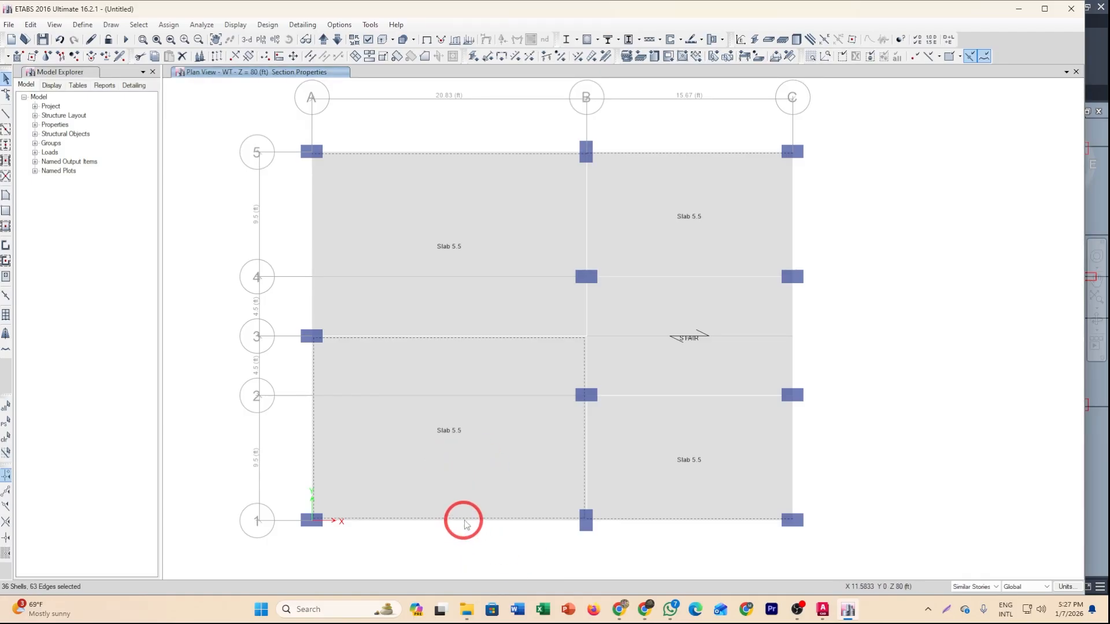
left_click(459, 503)
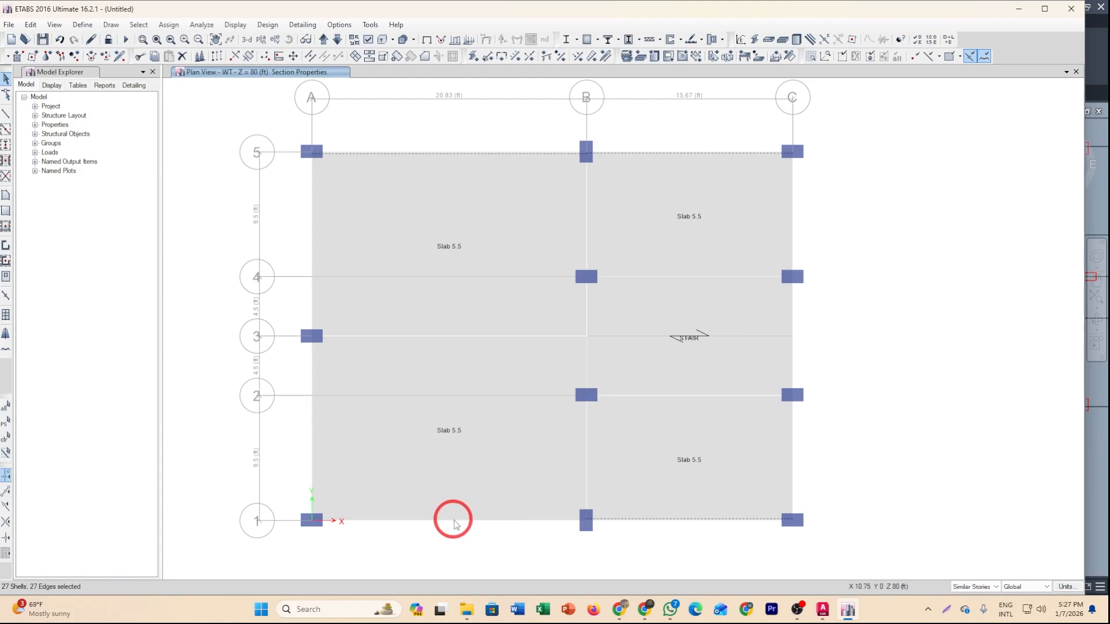
left_click(455, 522)
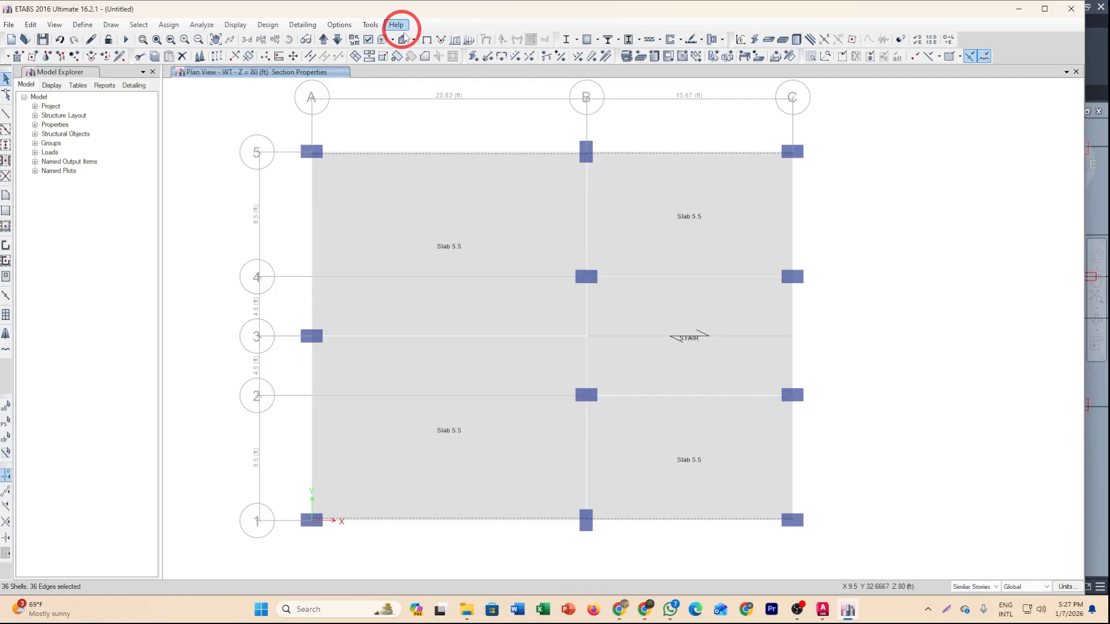
left_click(381, 58)
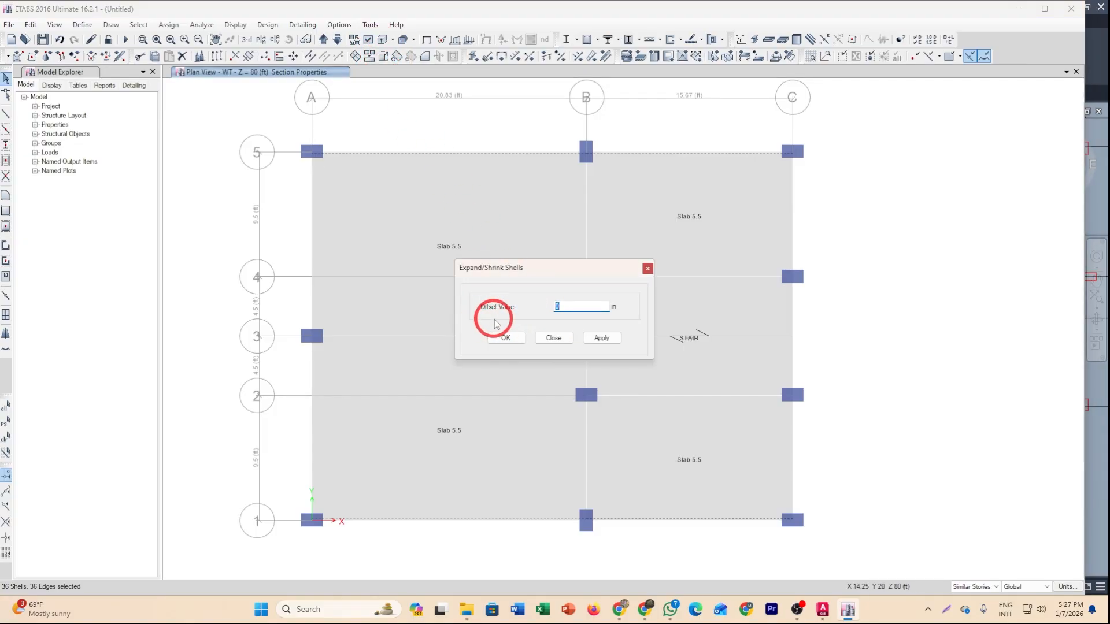
type("30")
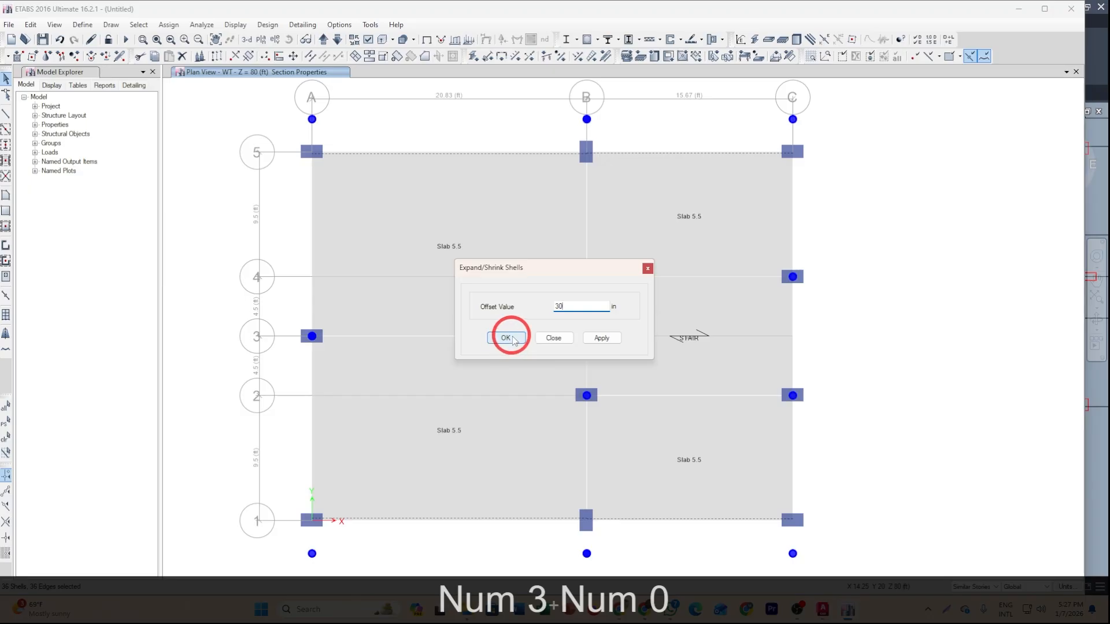
left_click(513, 340)
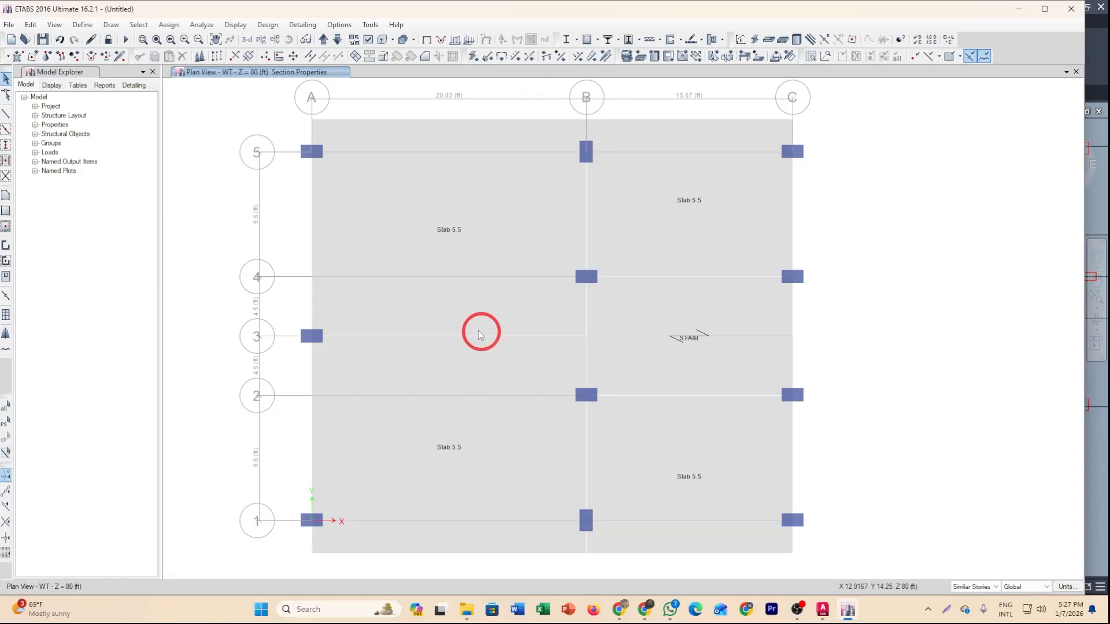
Select the slab edge along grid line A and expand it outward by 60 in with Expand/Shrink Shells.
left_click(313, 250)
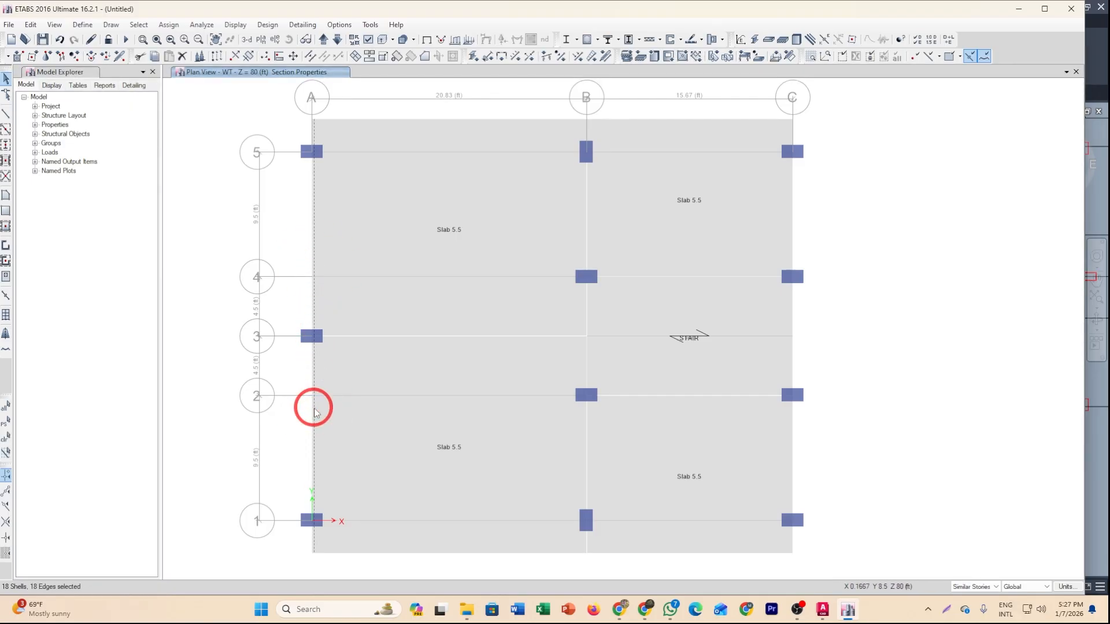
left_click(30, 25)
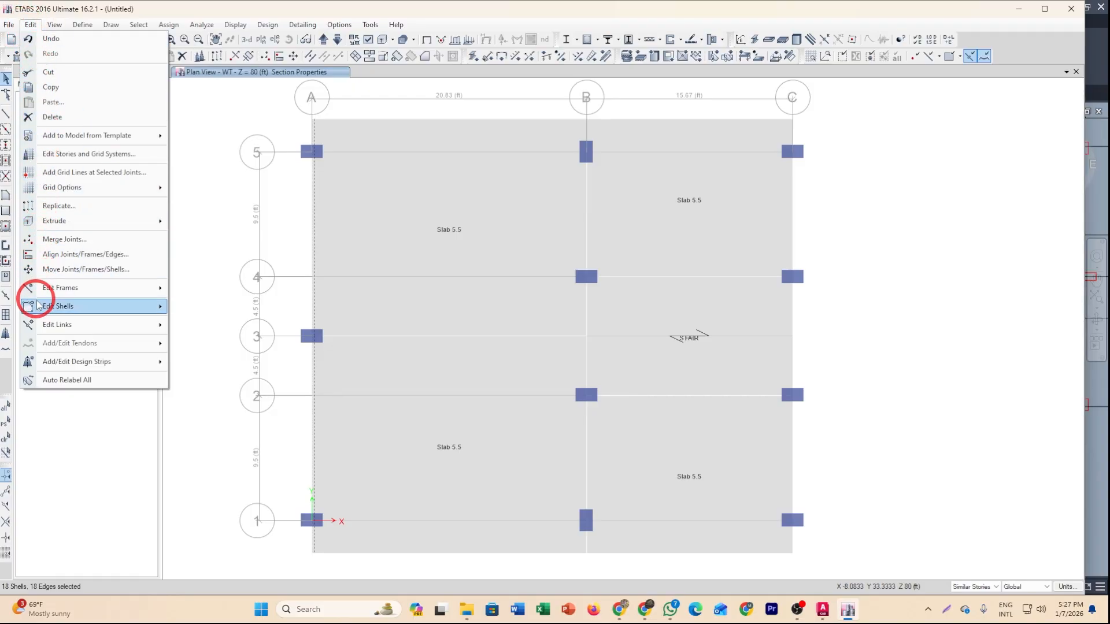
mouse_move(38, 309)
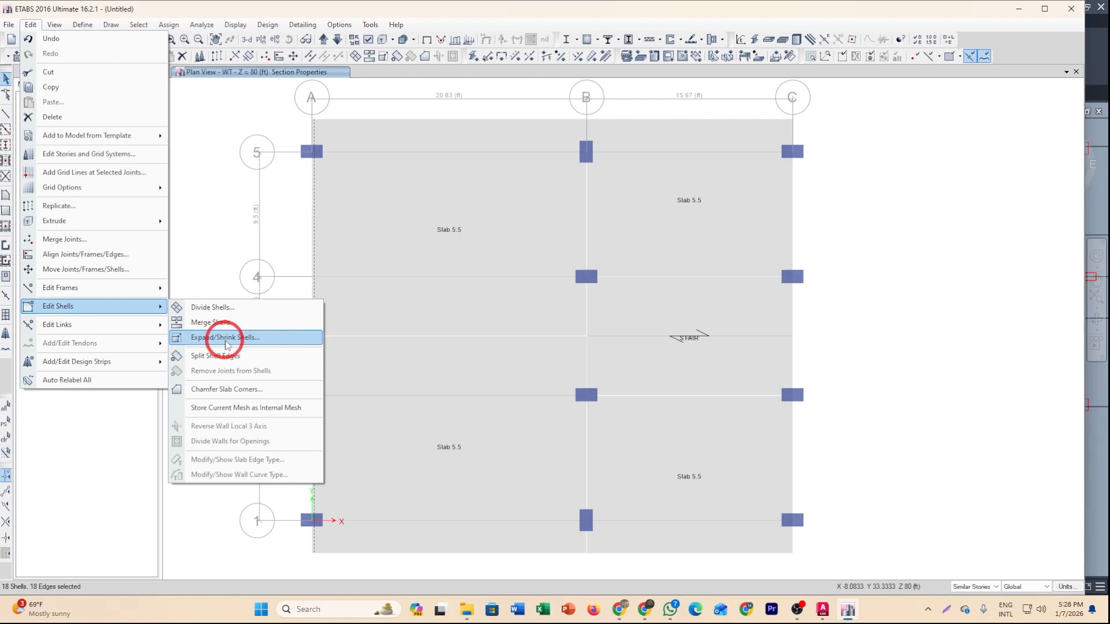
left_click(232, 341)
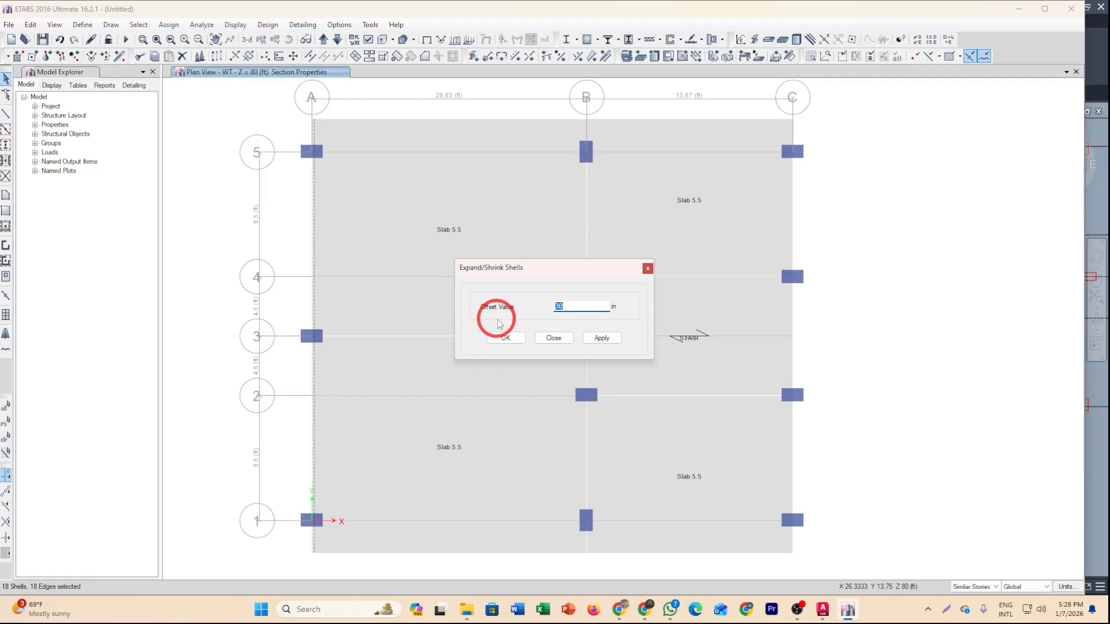
type("60")
left_click(520, 342)
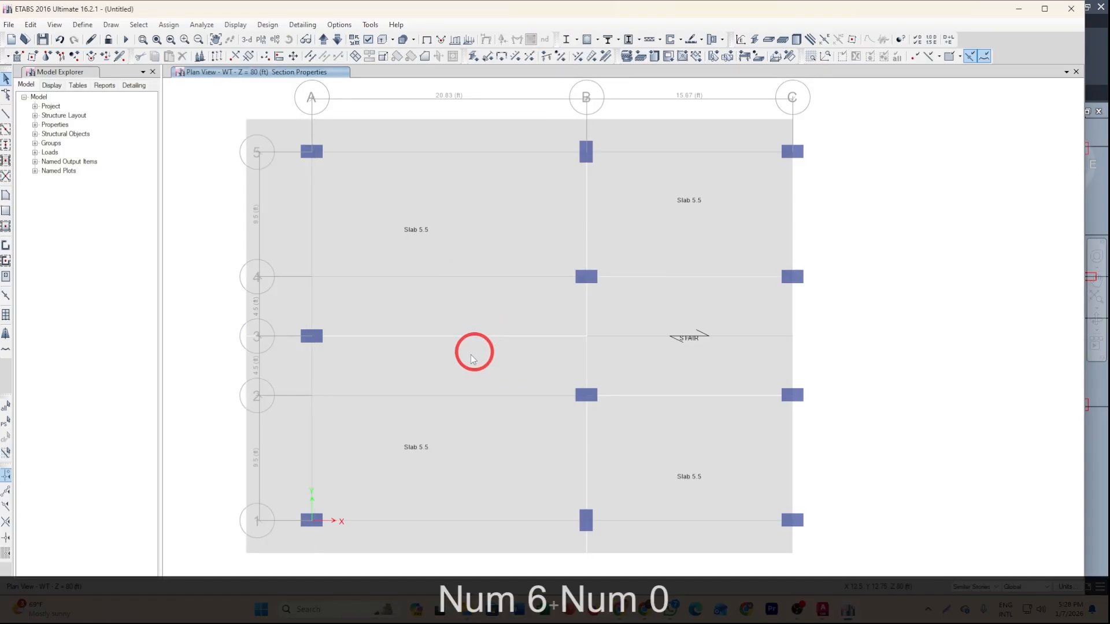
Select the slab edge along grid line C, check the overhang in the AutoCAD plan, and expand it outward by 48 in.
left_click(792, 209)
left_click(792, 317)
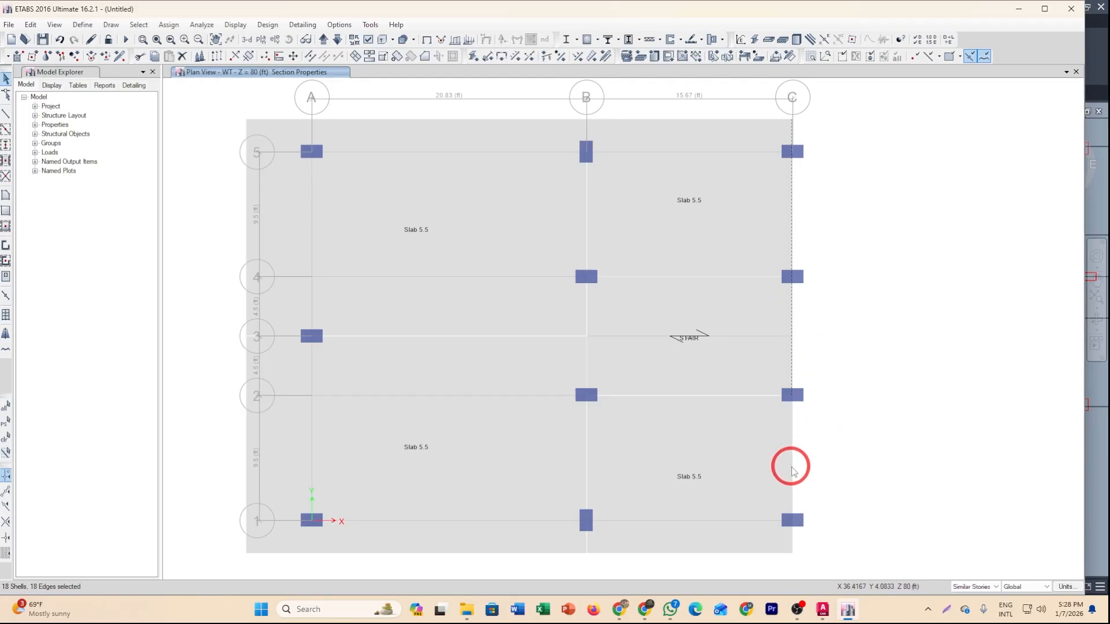
left_click(31, 25)
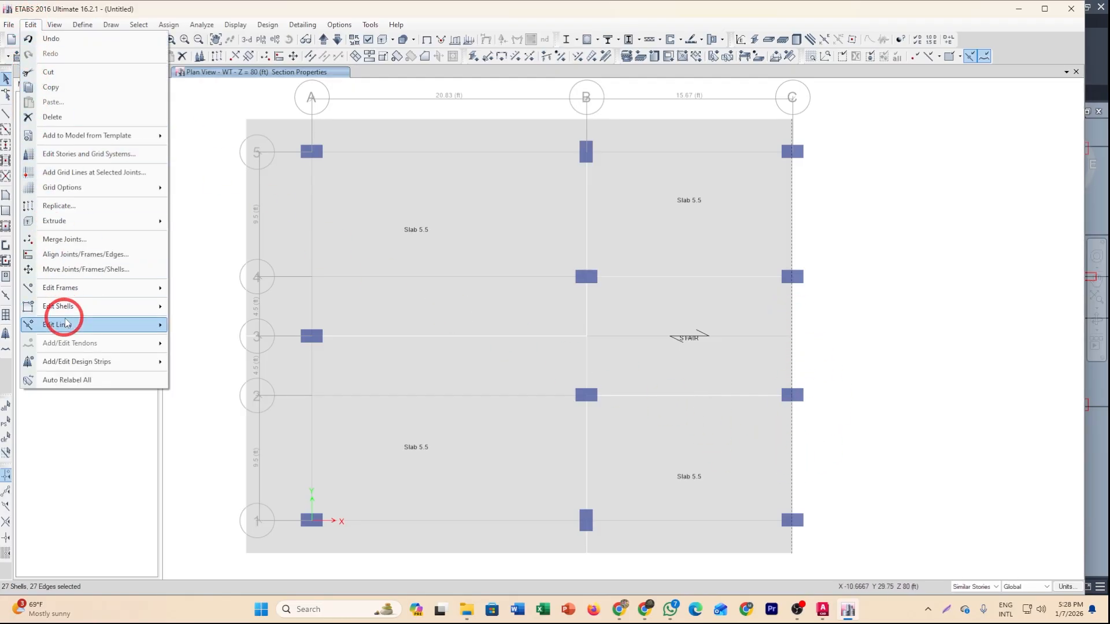
mouse_move(128, 312)
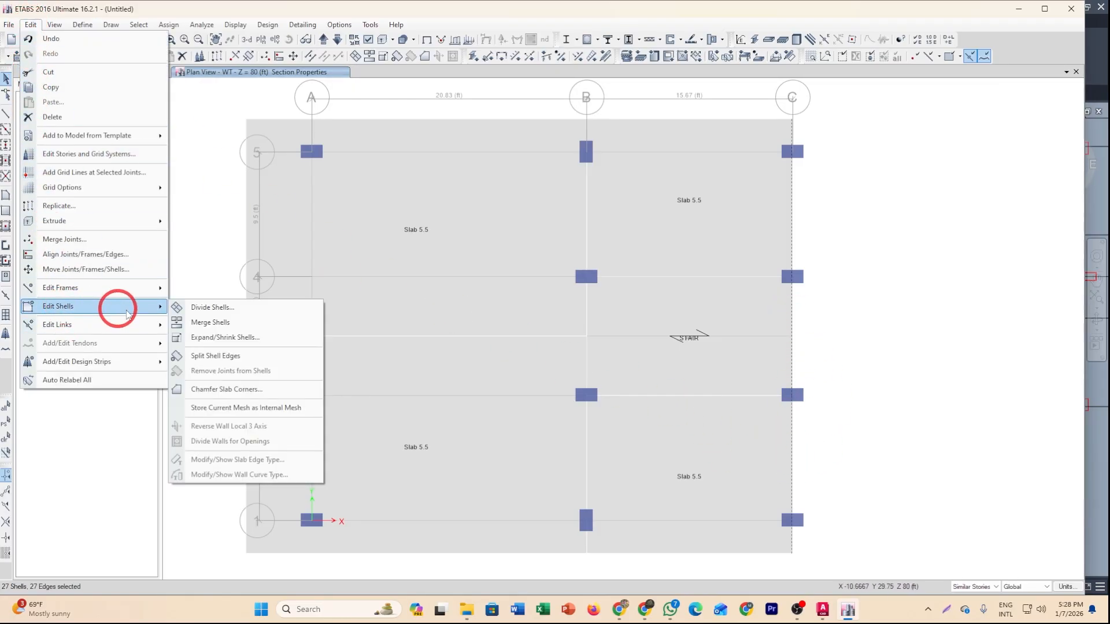
left_click(223, 337)
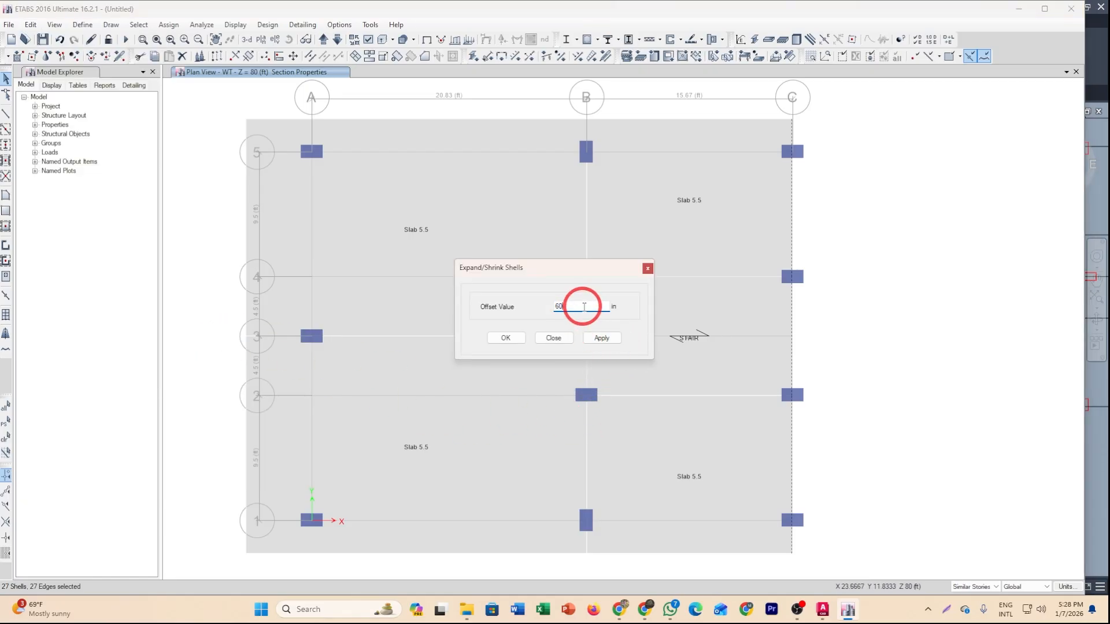
mouse_move(823, 610)
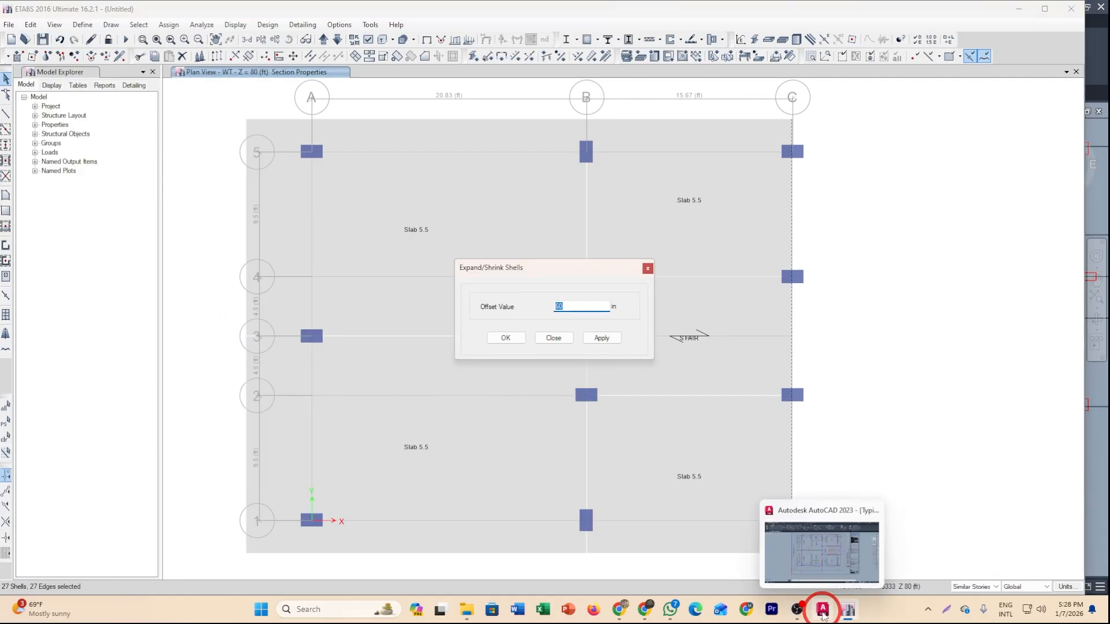
left_click(846, 557)
middle_click_drag(741, 132, 665, 197)
scroll(688, 277, "up", 3)
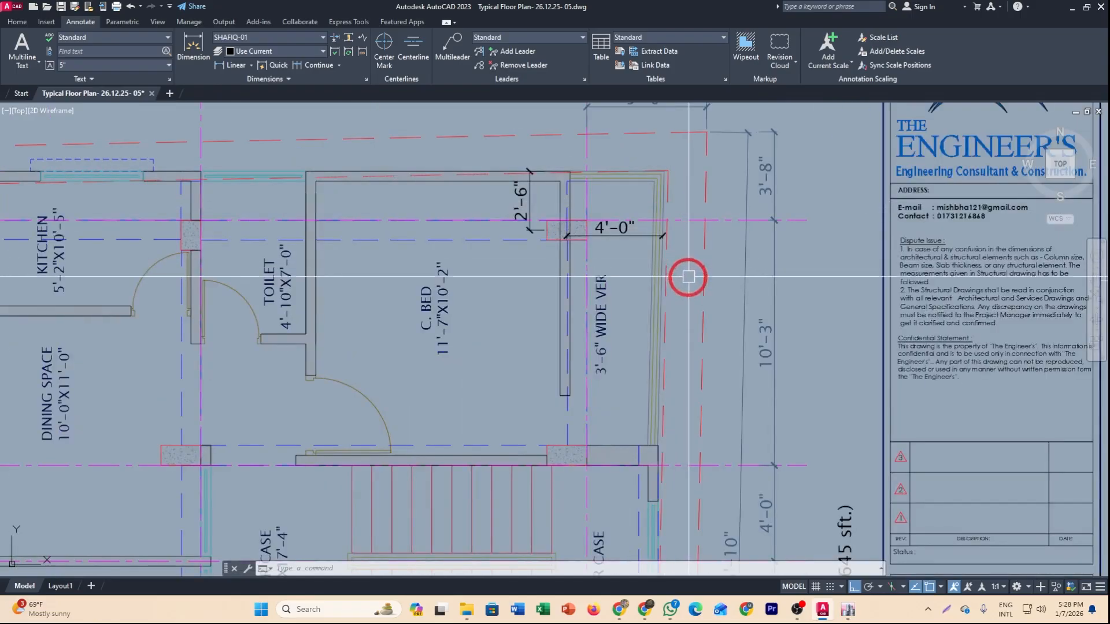
scroll(736, 352, "down", 3)
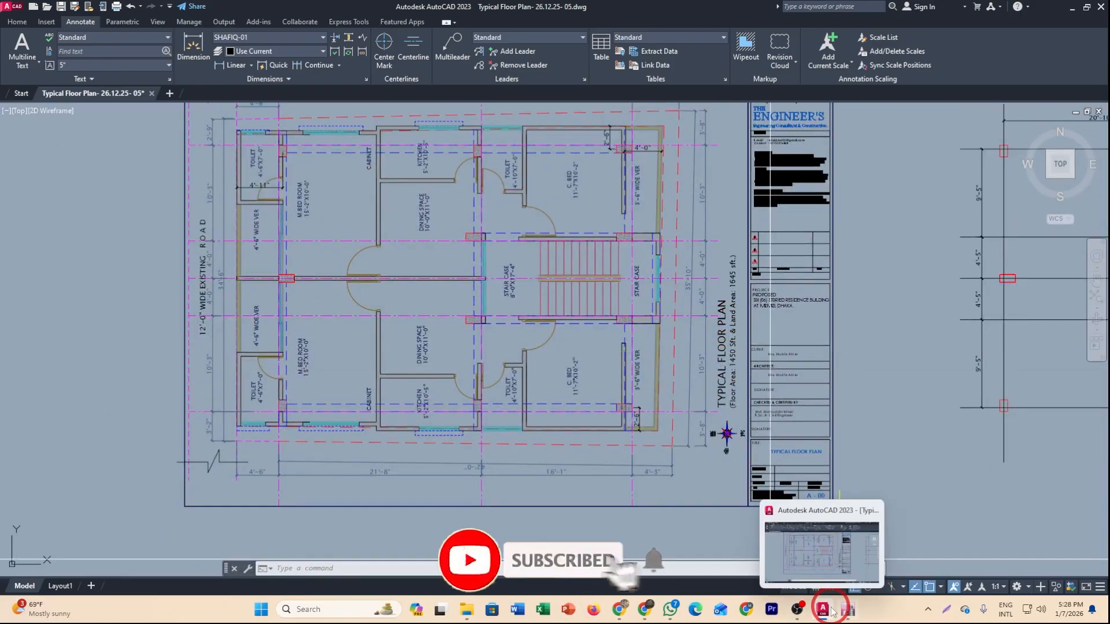
mouse_move(847, 609)
left_click(789, 535)
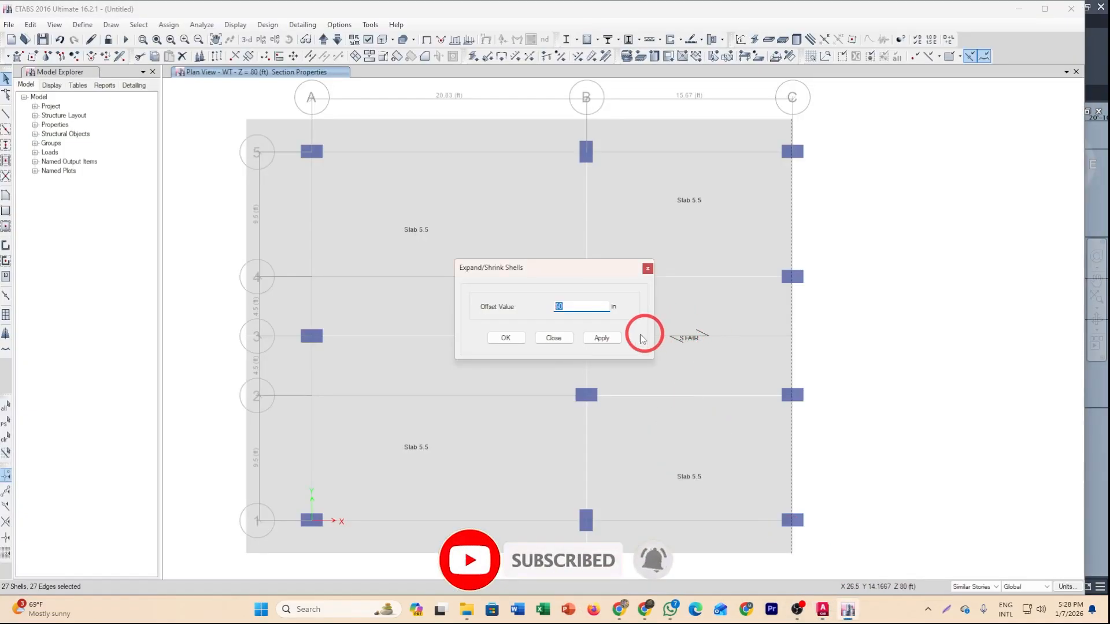
type("8")
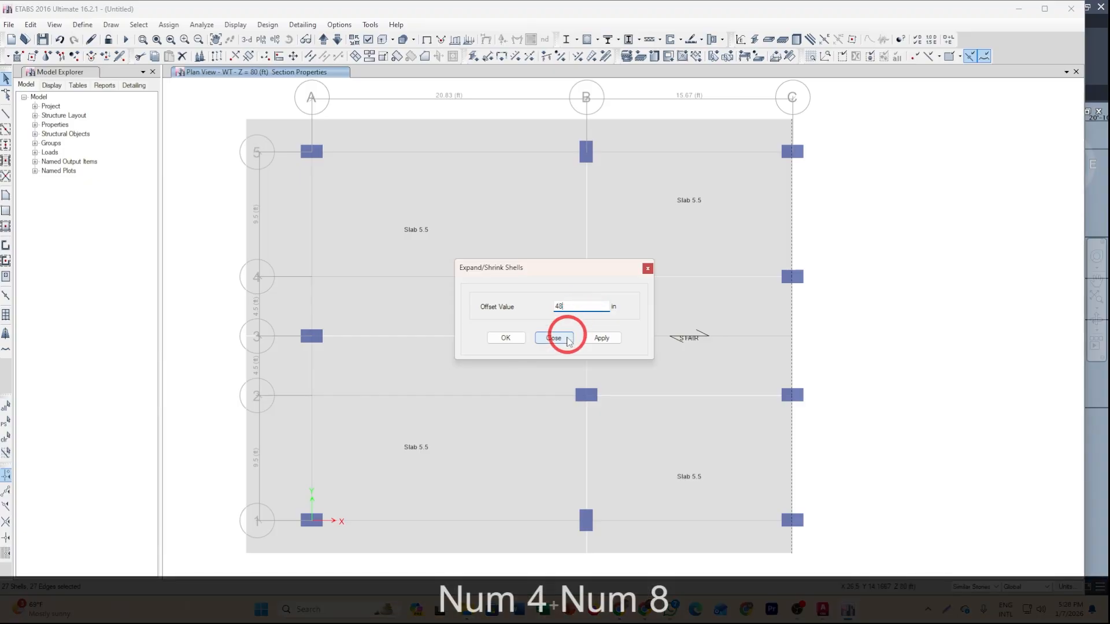
left_click(509, 338)
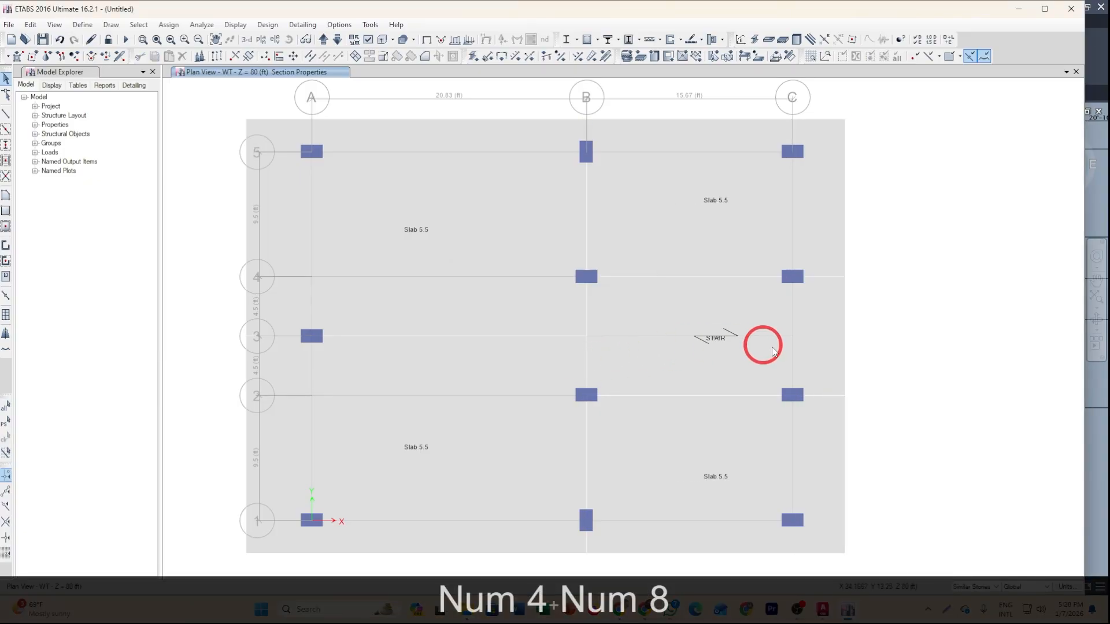
Show beams again in the plan view through the view options.
middle_click_drag(796, 344, 705, 276)
scroll(750, 293, "down", 5)
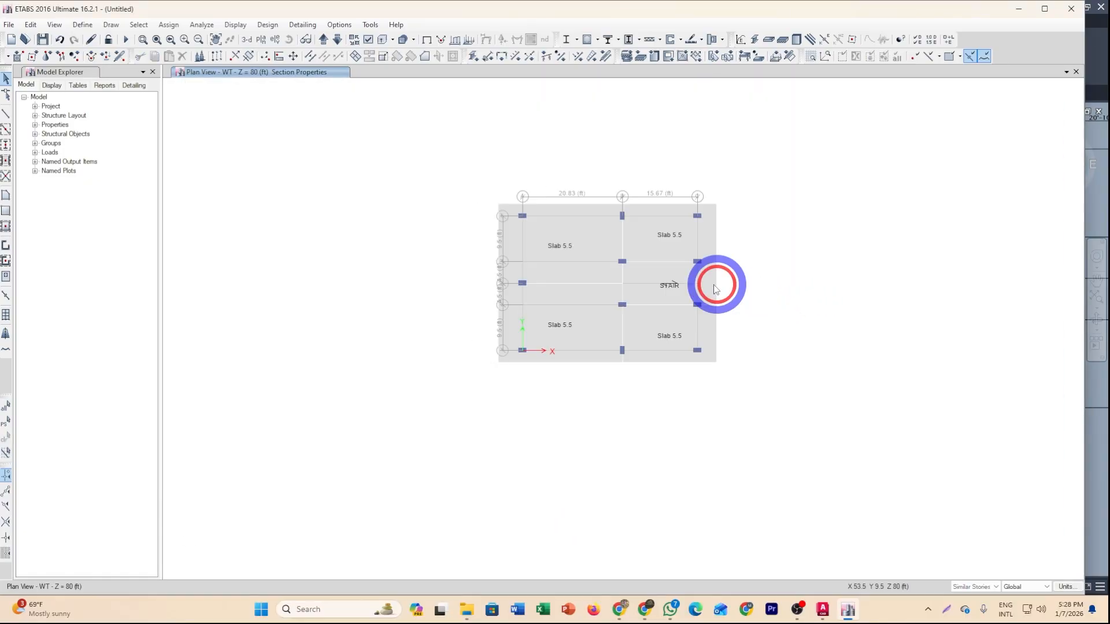
scroll(685, 266, "up", 4)
middle_click_drag(355, 78, 438, 166)
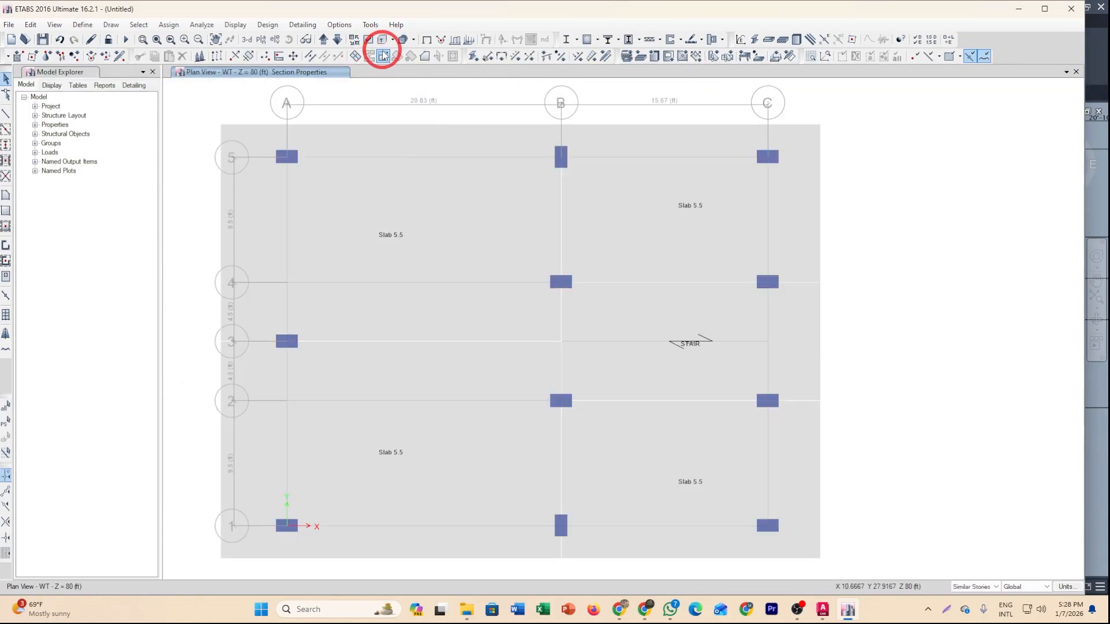
left_click(368, 39)
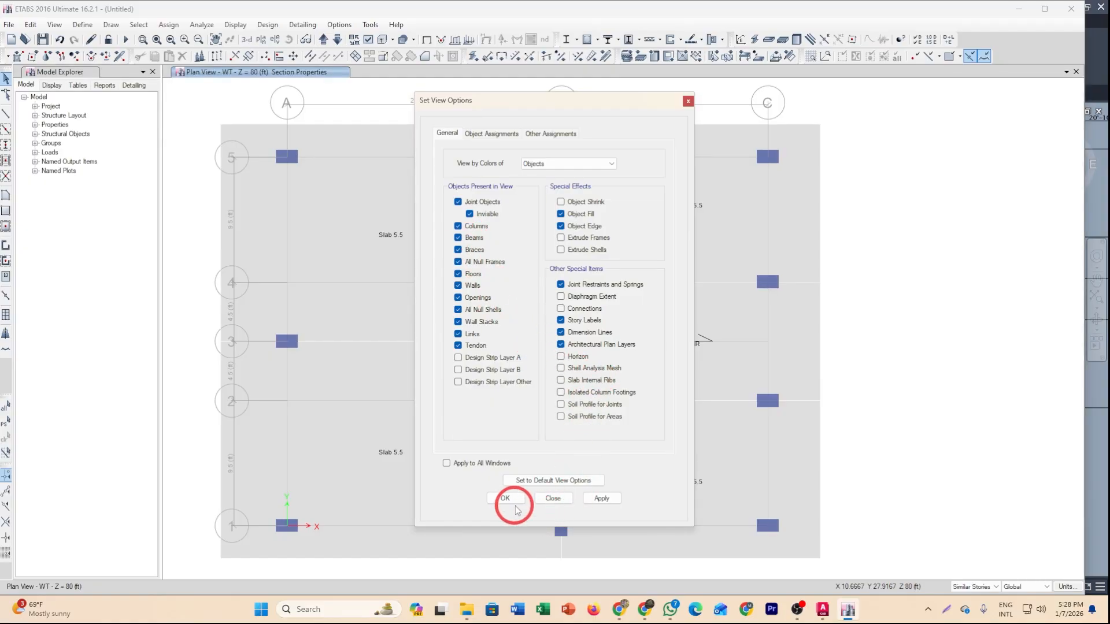
left_click(600, 499)
left_click(508, 498)
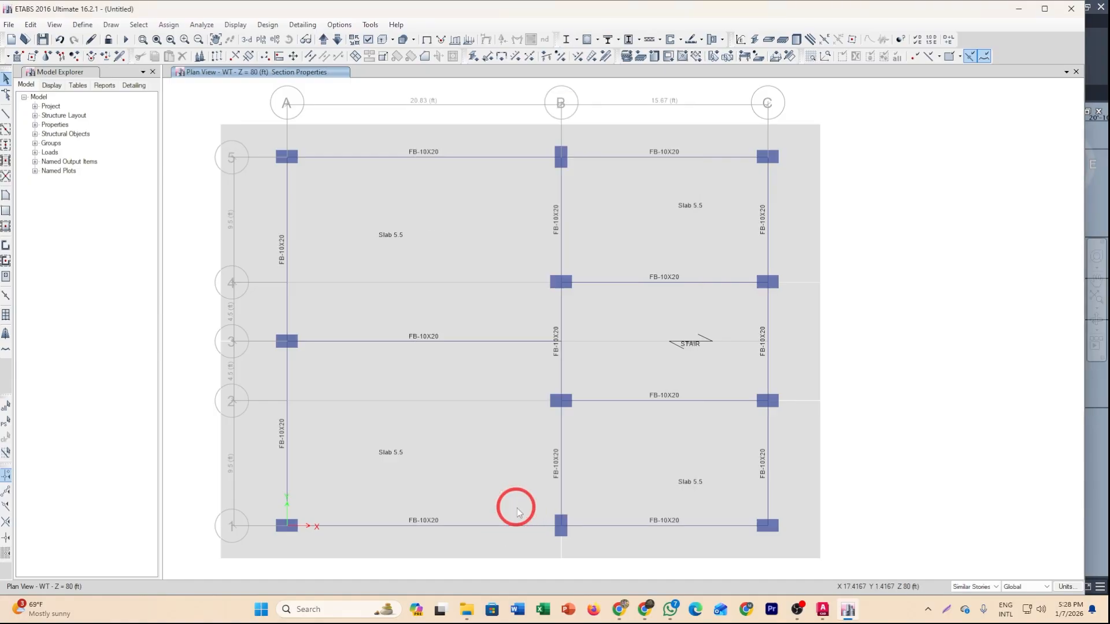
Select all slab panels and beams, then cookie-cut the shells at the selected frame objects with frames extended to shell edges.
middle_click_drag(507, 472, 550, 443)
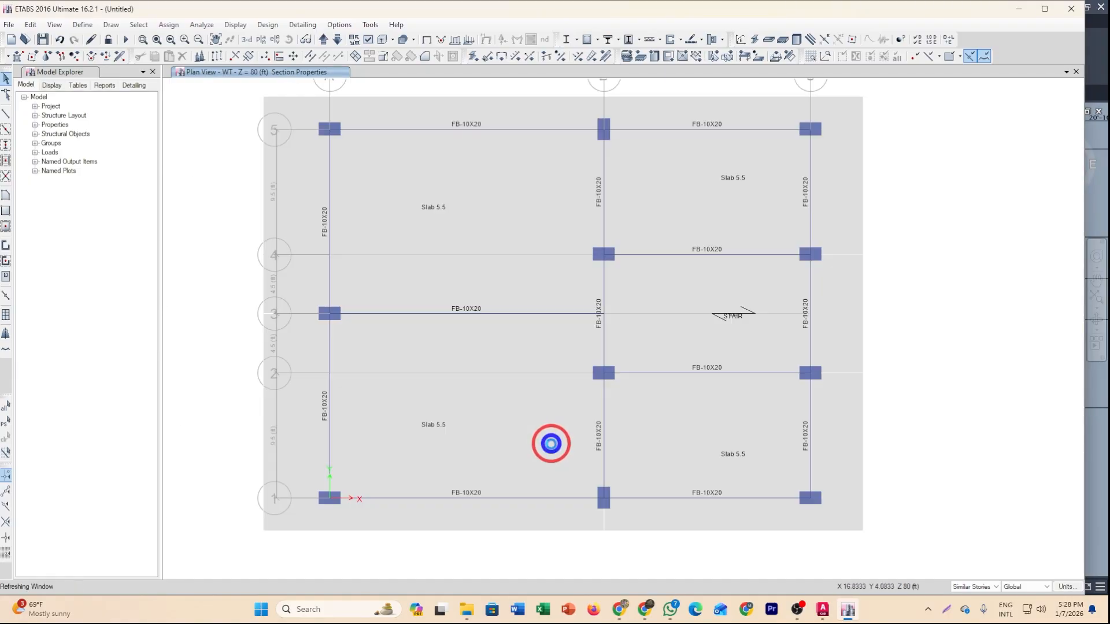
scroll(550, 444, "down", 3)
scroll(475, 429, "up", 3)
left_click(505, 426)
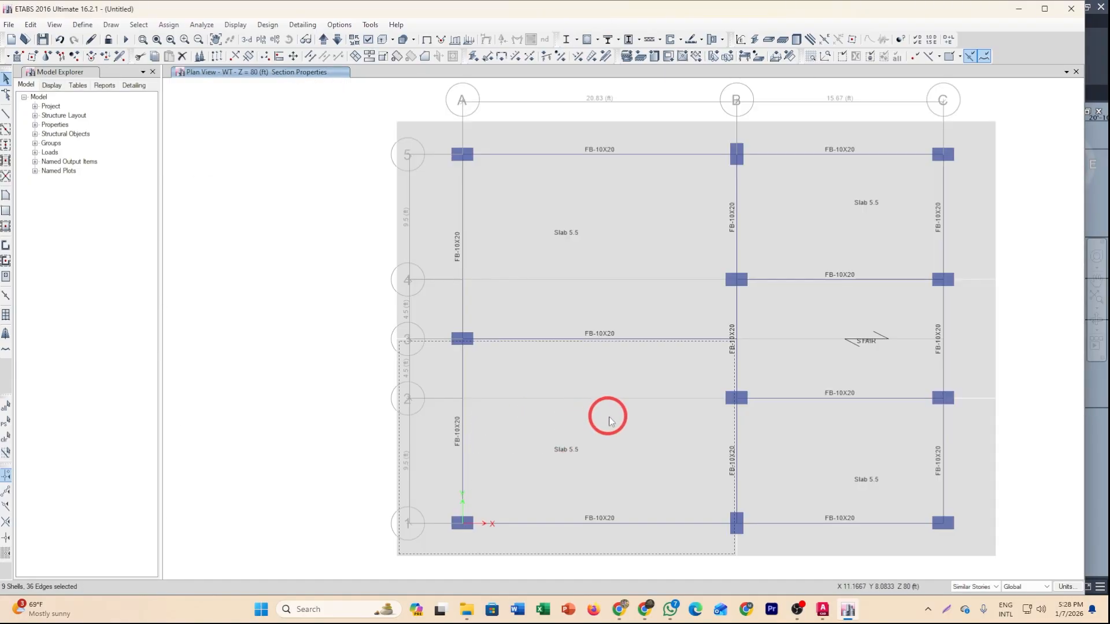
left_click(583, 285)
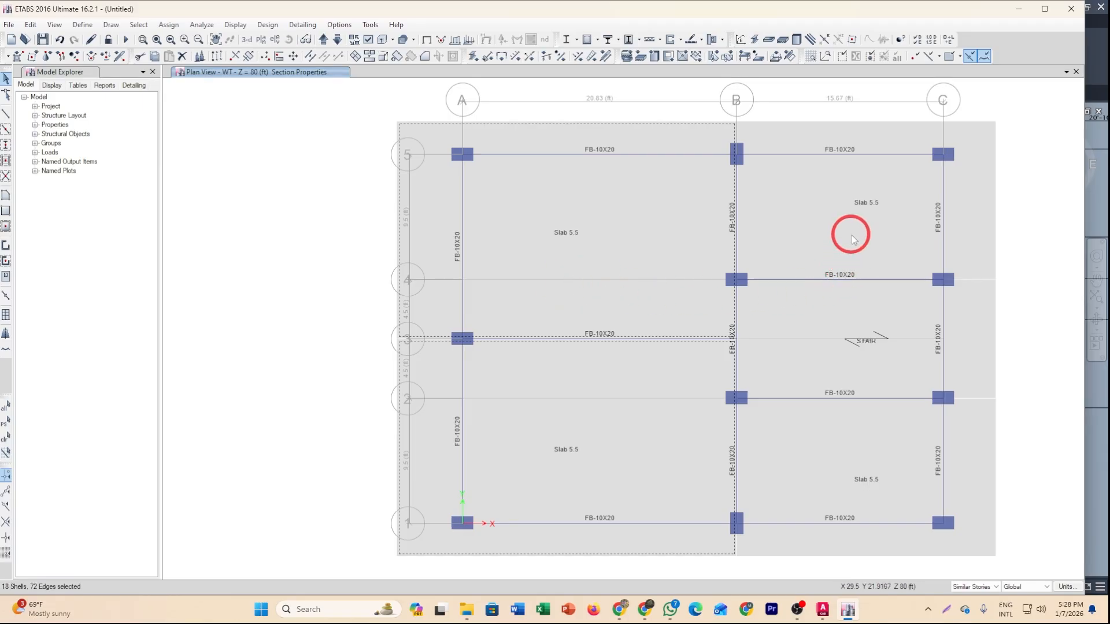
left_click(862, 267)
left_click(967, 493)
left_click(924, 454)
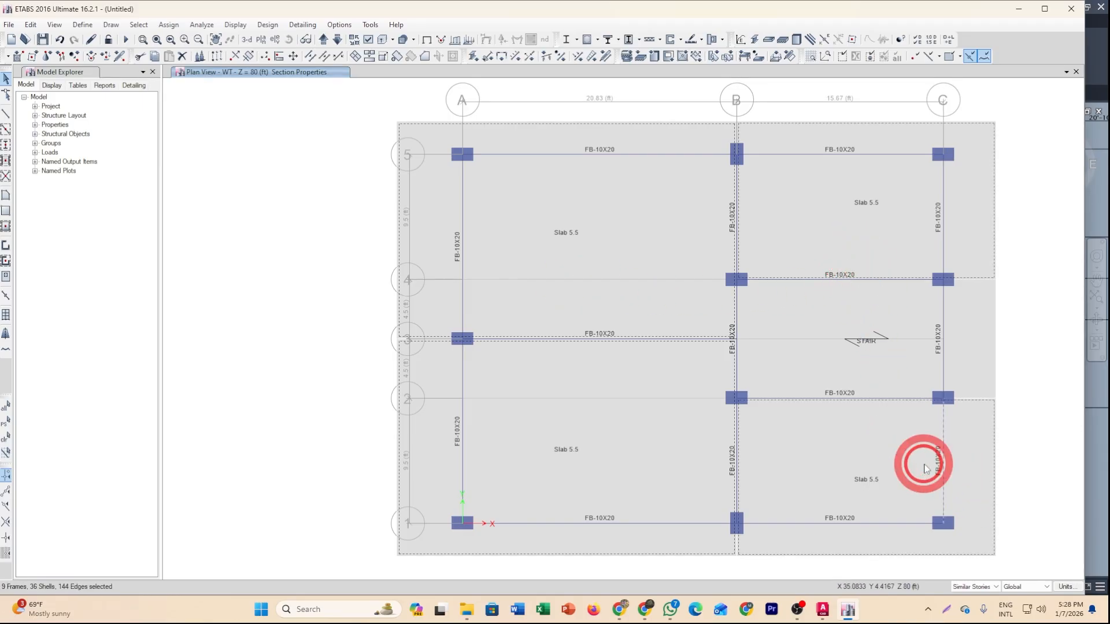
left_click(461, 448)
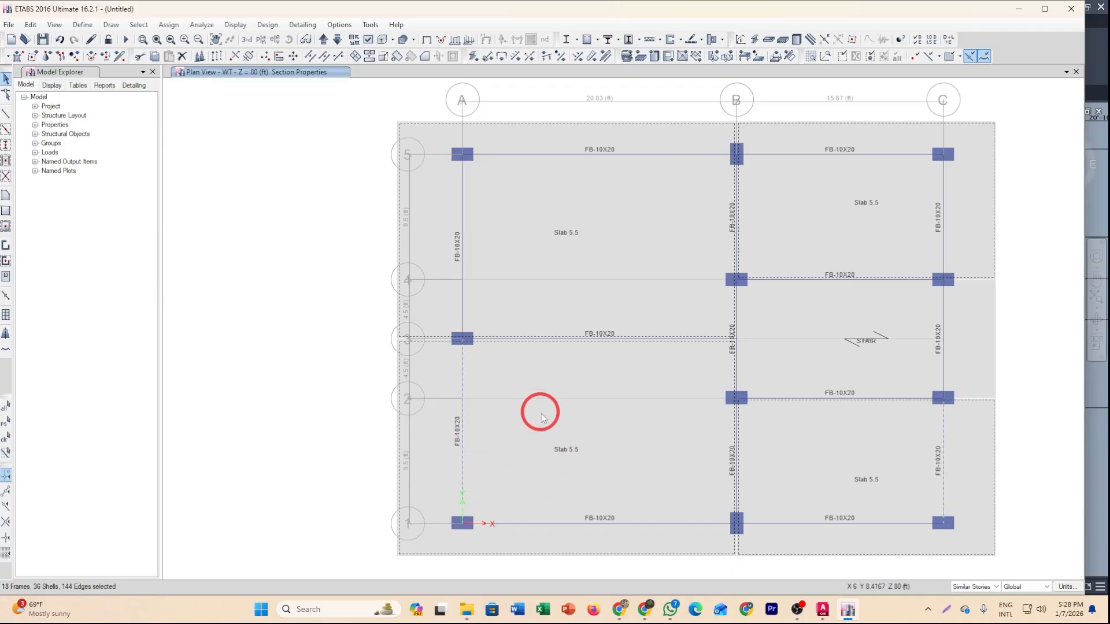
middle_click_drag(541, 420, 517, 414)
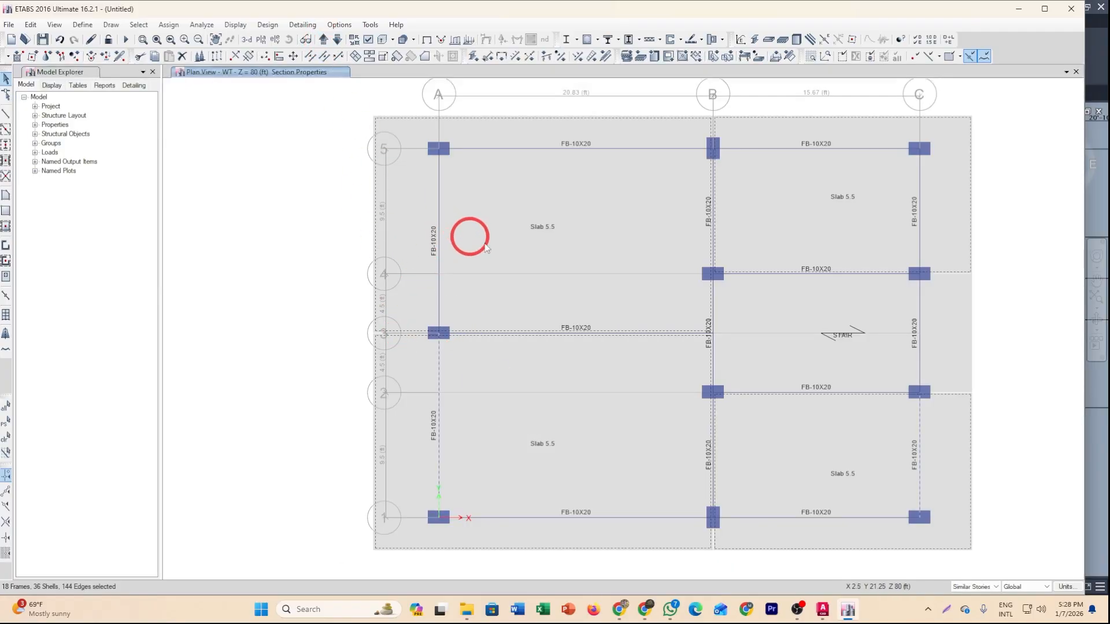
middle_click_drag(468, 236, 438, 245)
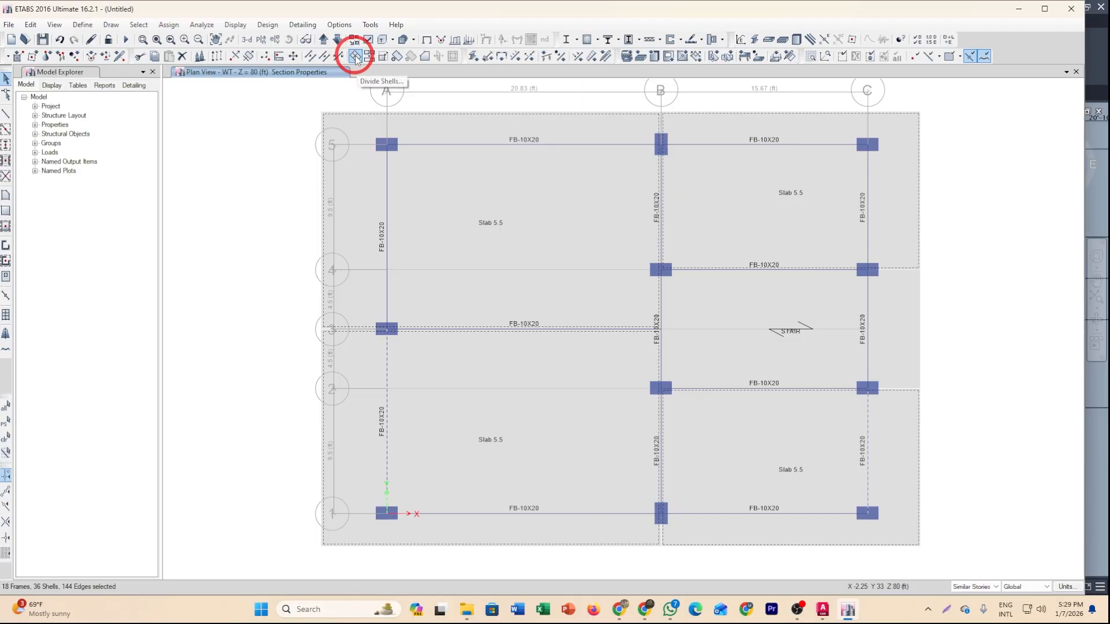
left_click(30, 25)
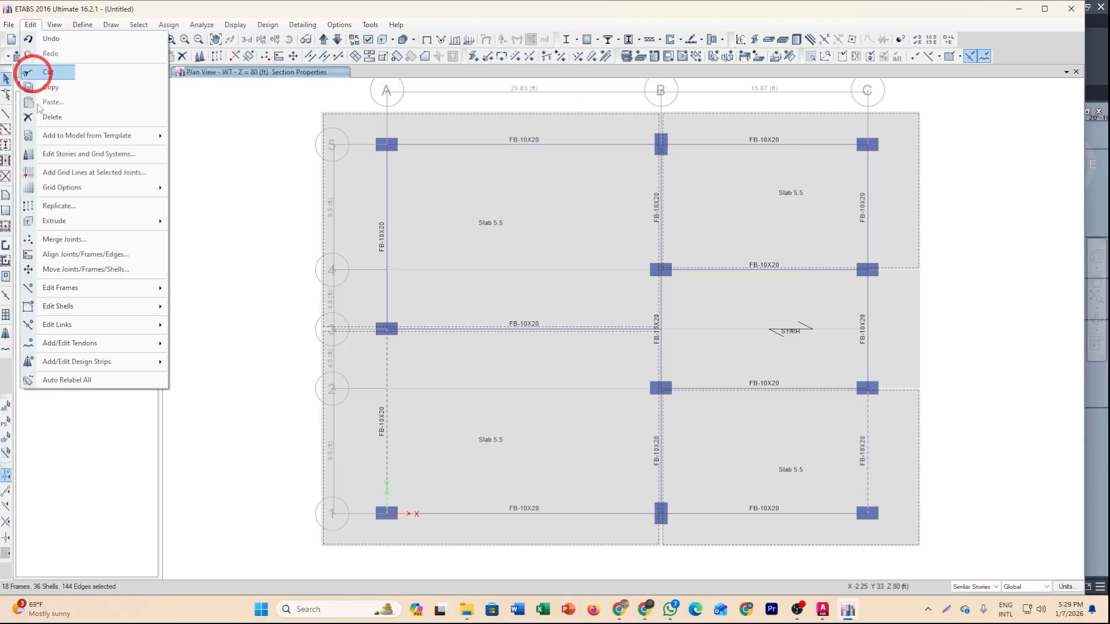
left_click(52, 306)
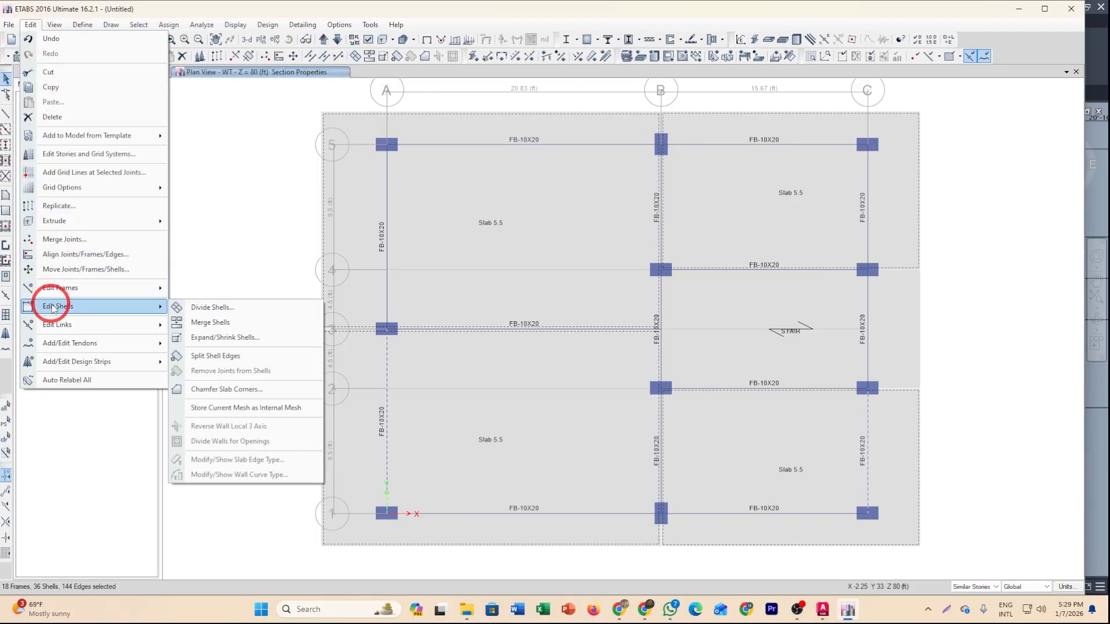
left_click(212, 308)
left_click_drag(499, 227, 538, 232)
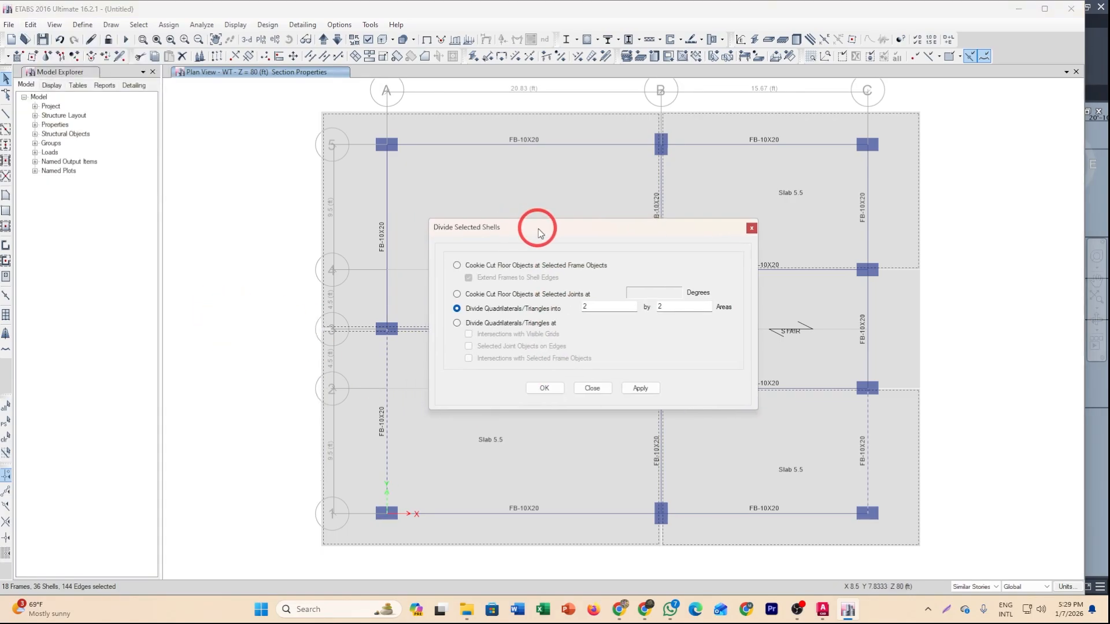
left_click(457, 266)
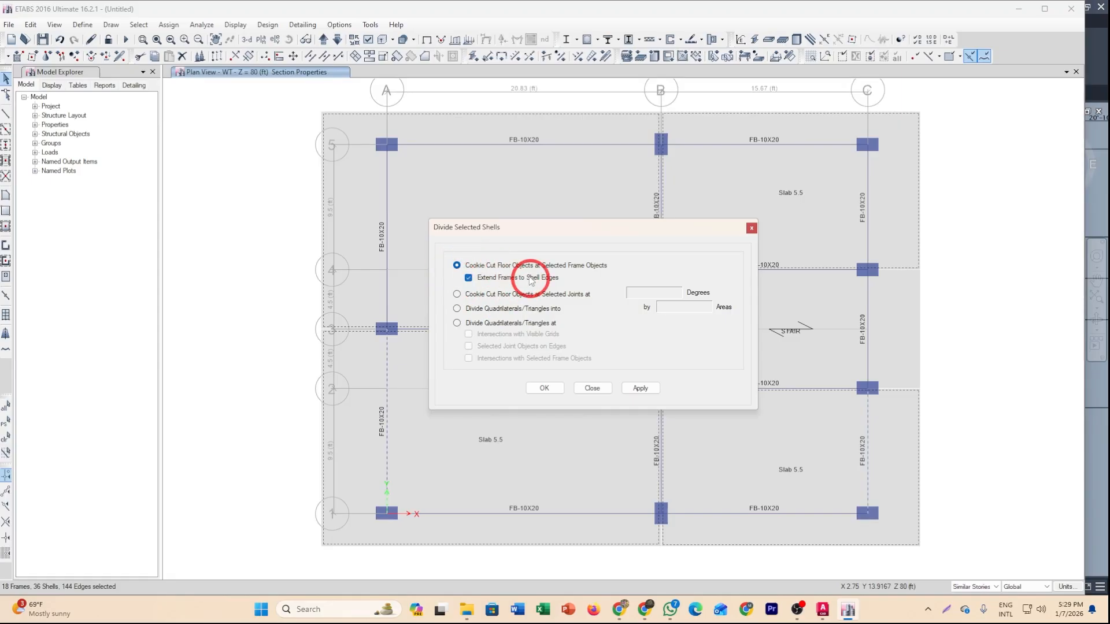
left_click(548, 389)
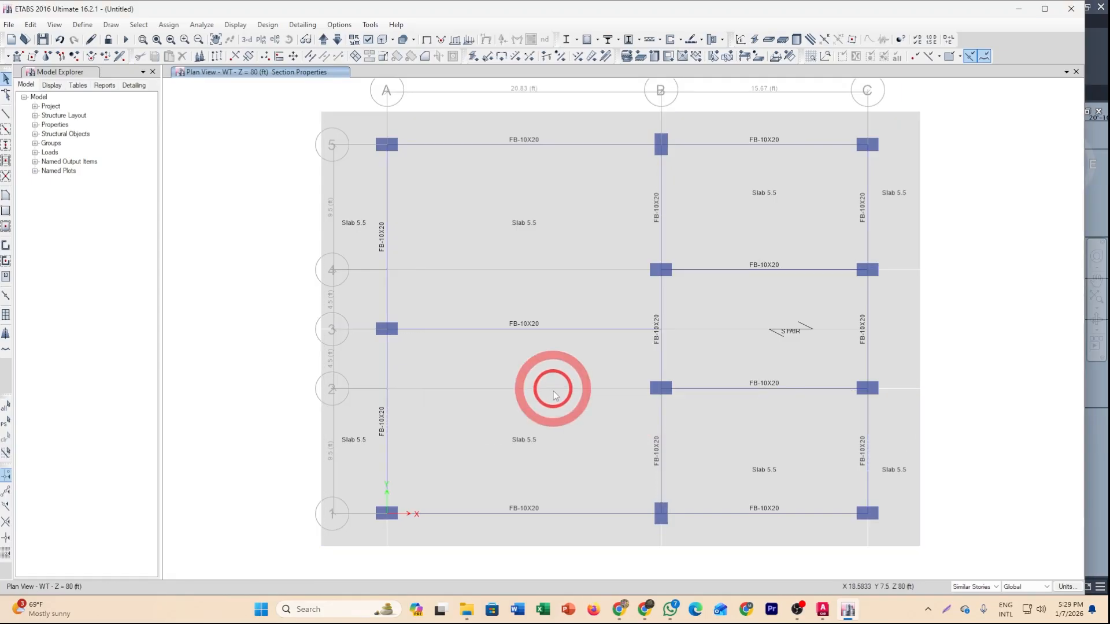
Select the divided slab strips along grid lines A and C to inspect the cut pieces.
left_click(367, 443)
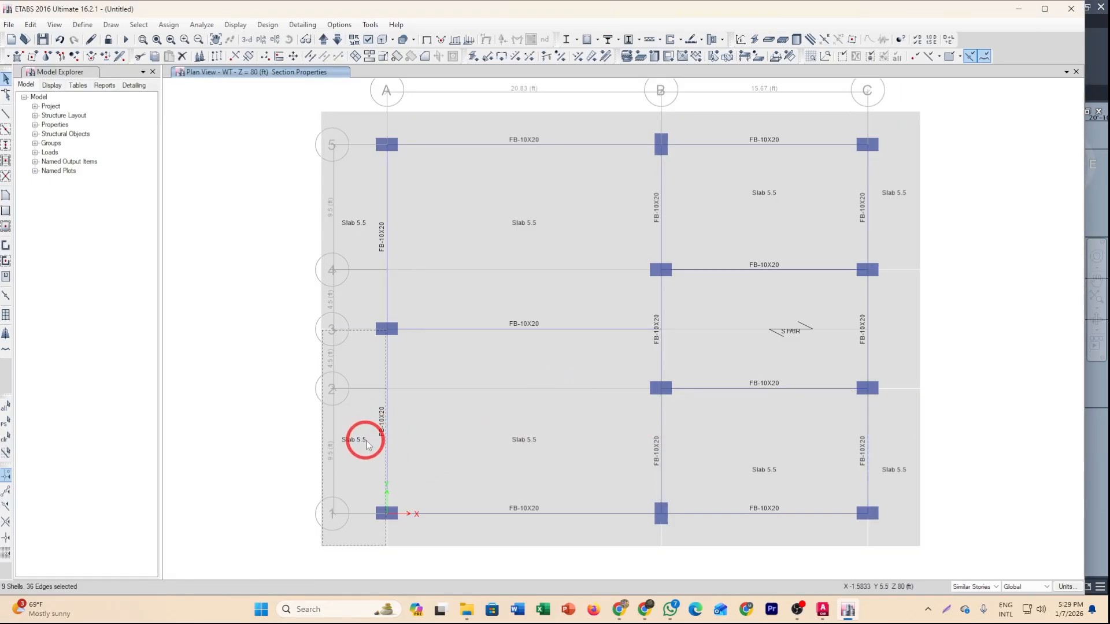
left_click(365, 421)
left_click(352, 263)
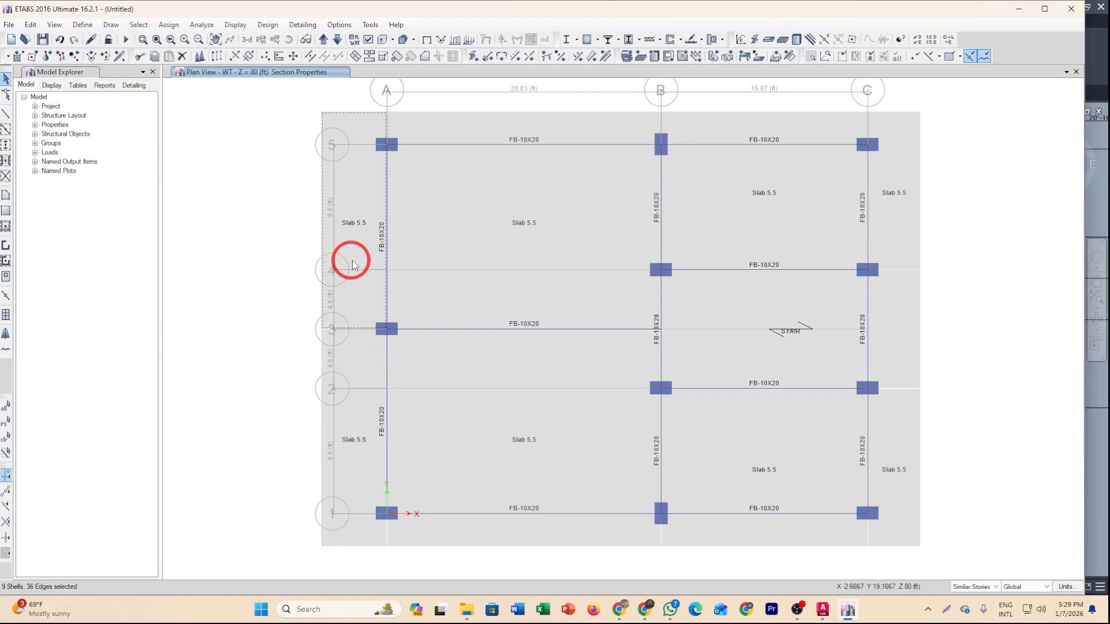
left_click(352, 263)
left_click(879, 221)
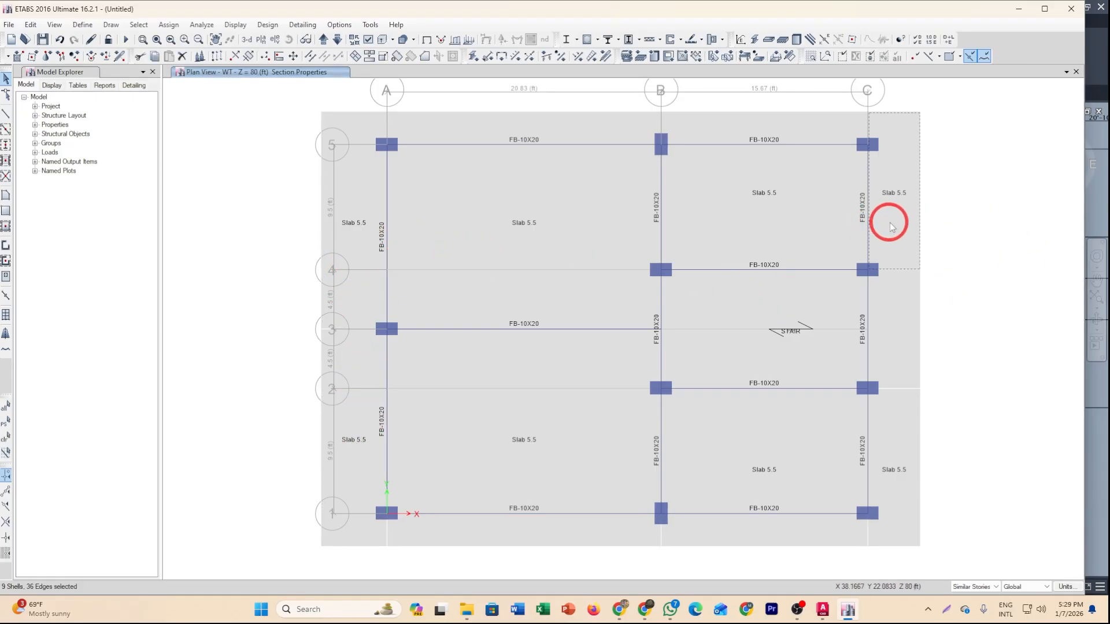
left_click(889, 223)
left_click(898, 455)
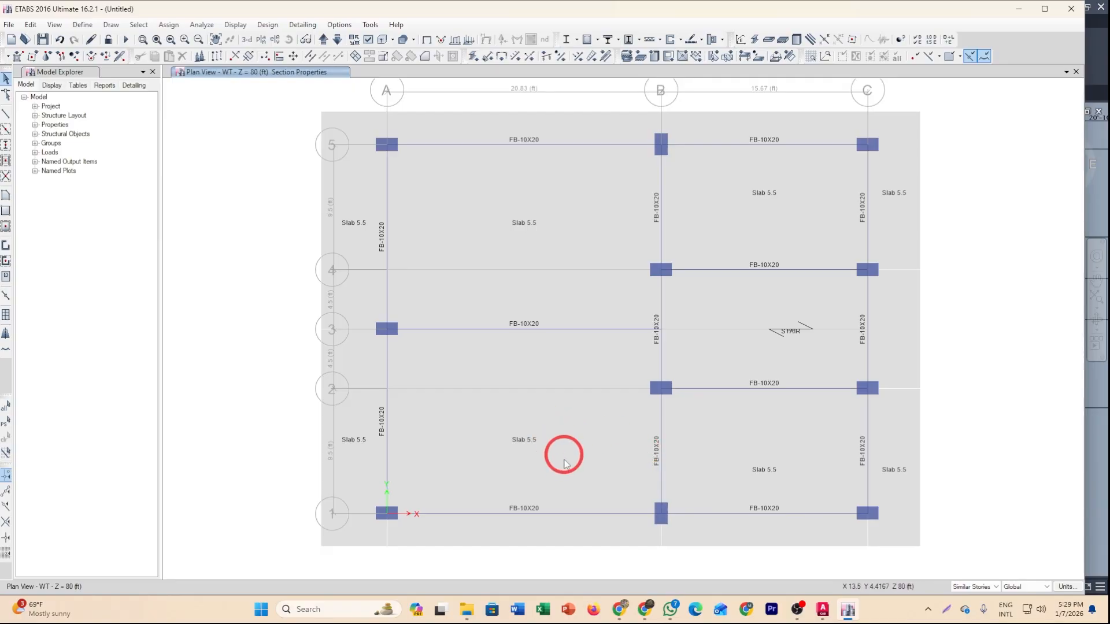
Select the remaining slabs and beams along grid lines 1 and 5 and cookie-cut those shells at the selected frames.
middle_click_drag(661, 493, 701, 495)
middle_click_drag(842, 491, 808, 459)
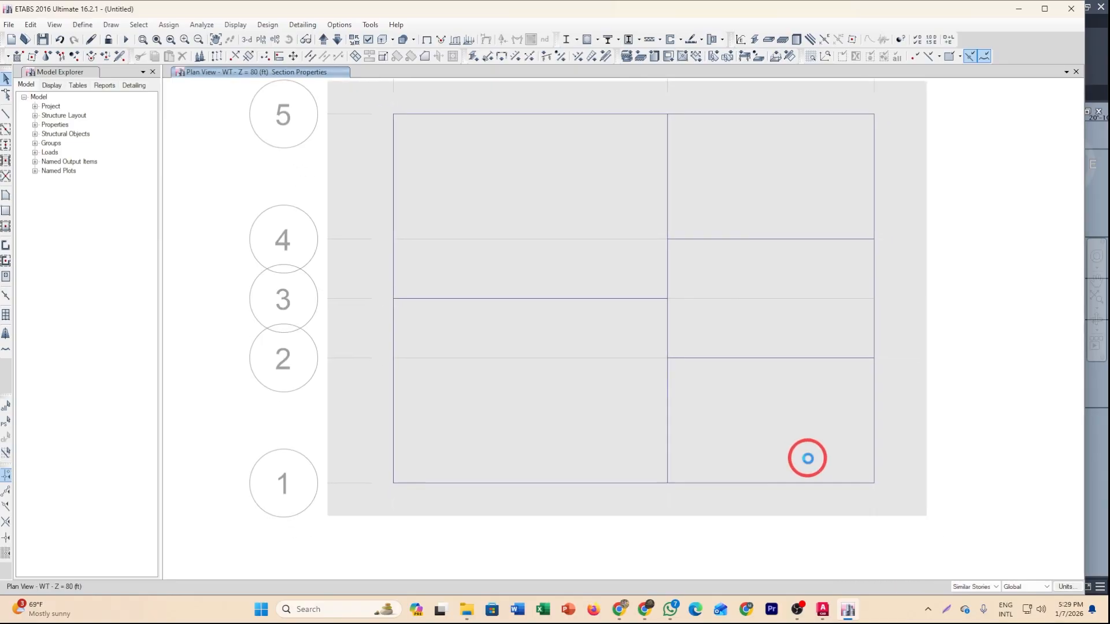
left_click(536, 484)
left_click(542, 445)
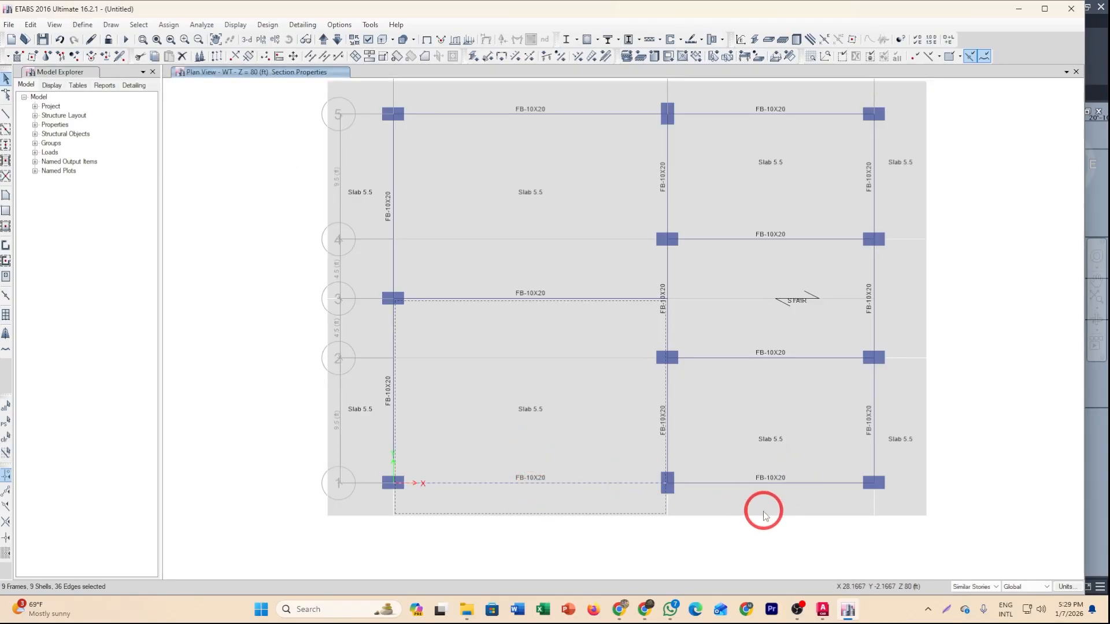
left_click(818, 499)
left_click(601, 155)
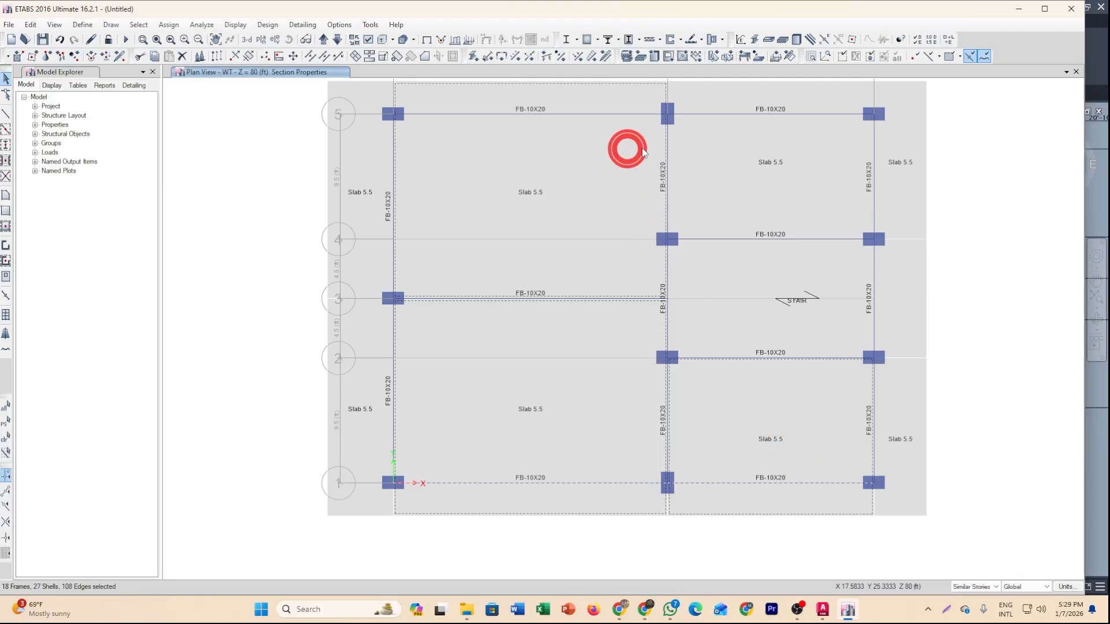
left_click(756, 150)
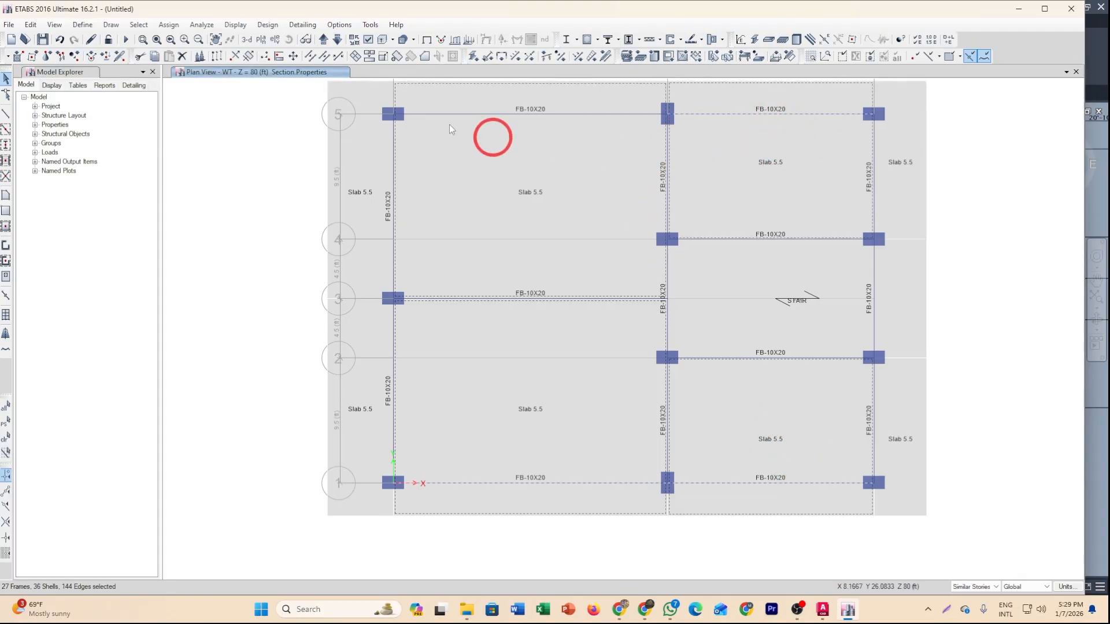
left_click(370, 53)
left_click(355, 55)
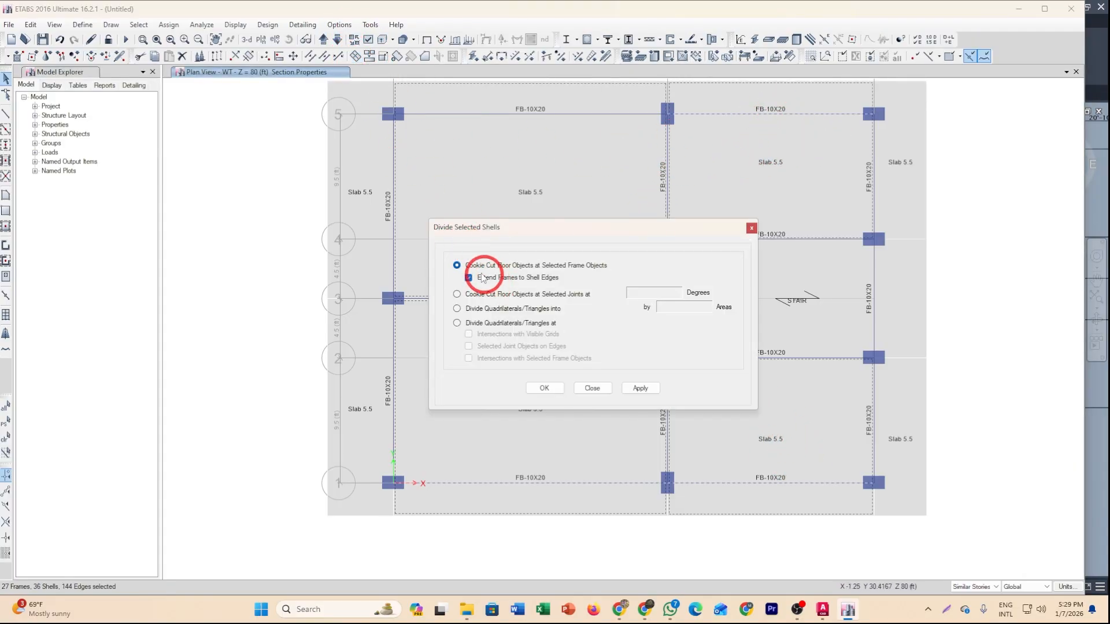
left_click(542, 391)
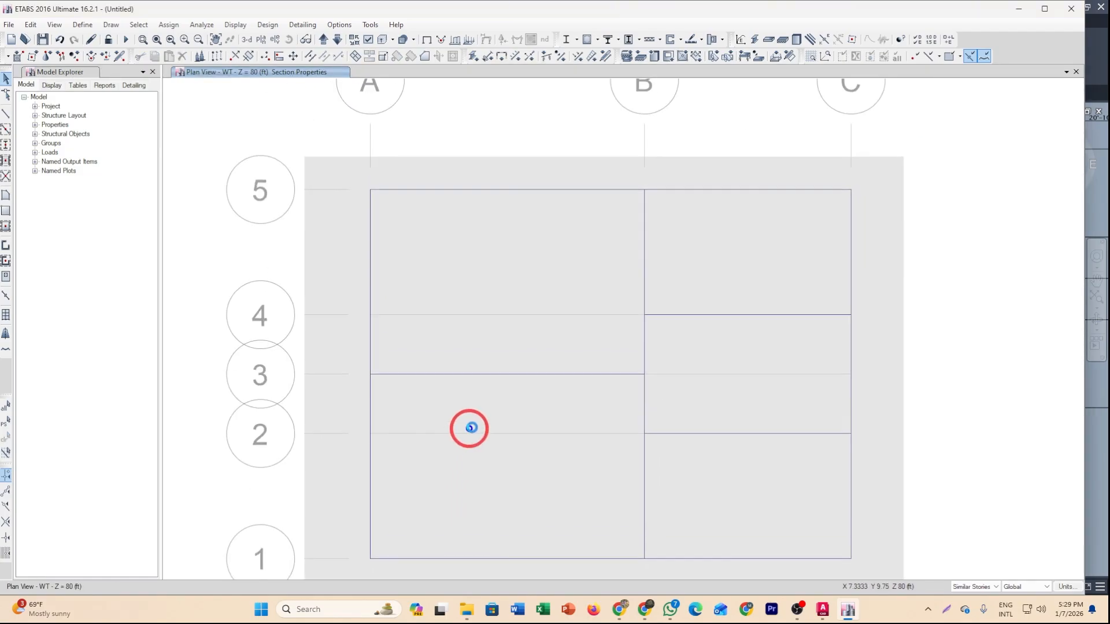
Limit edits to one story and delete all slabs, beams and columns outside the stair bay between grid lines 2–4 and B–C.
middle_click_drag(511, 446, 496, 397)
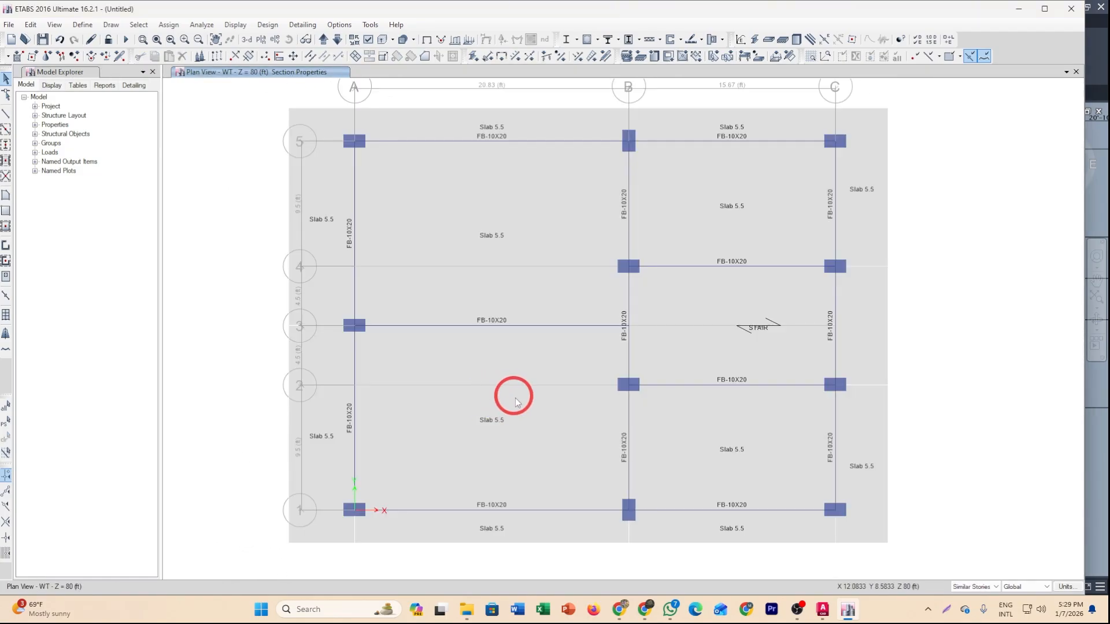
middle_click_drag(558, 438, 545, 417)
middle_click_drag(620, 409, 627, 421)
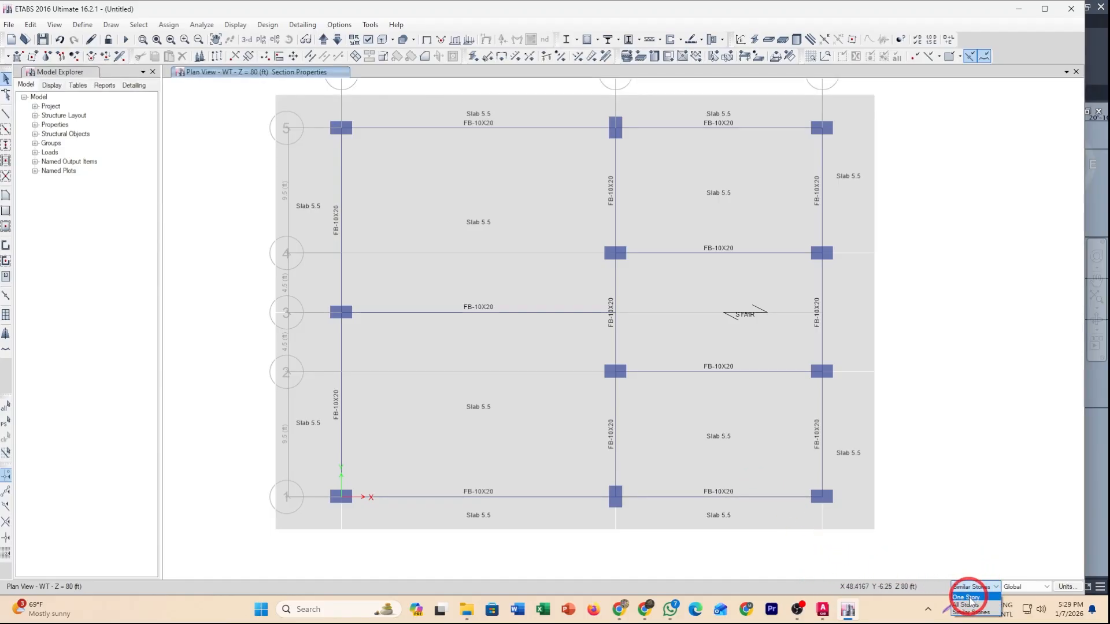
left_click(969, 599)
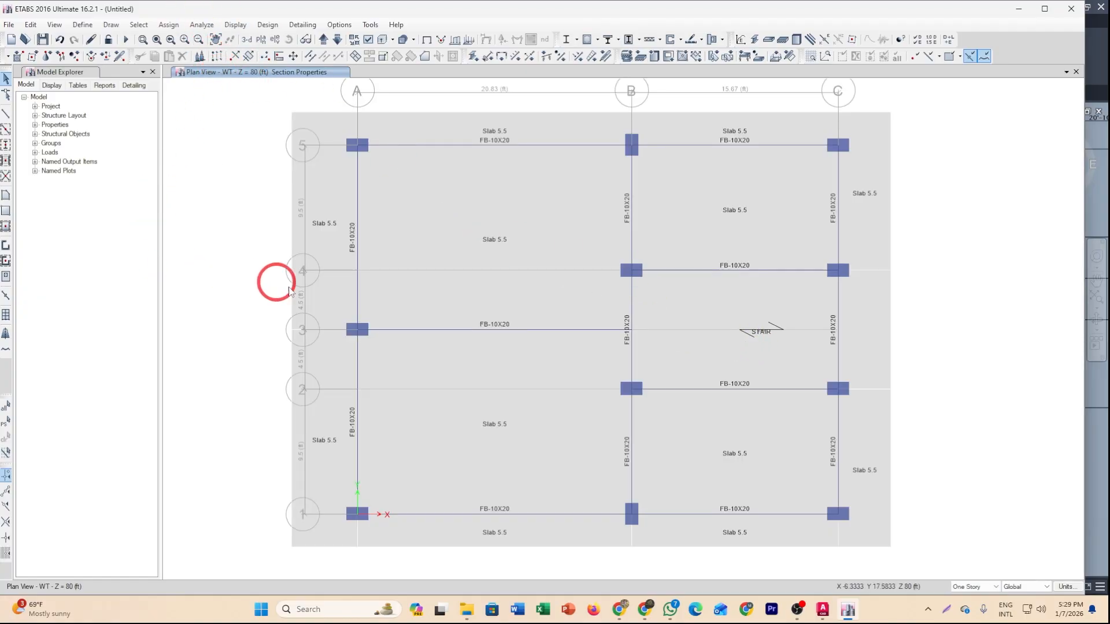
left_click(285, 305)
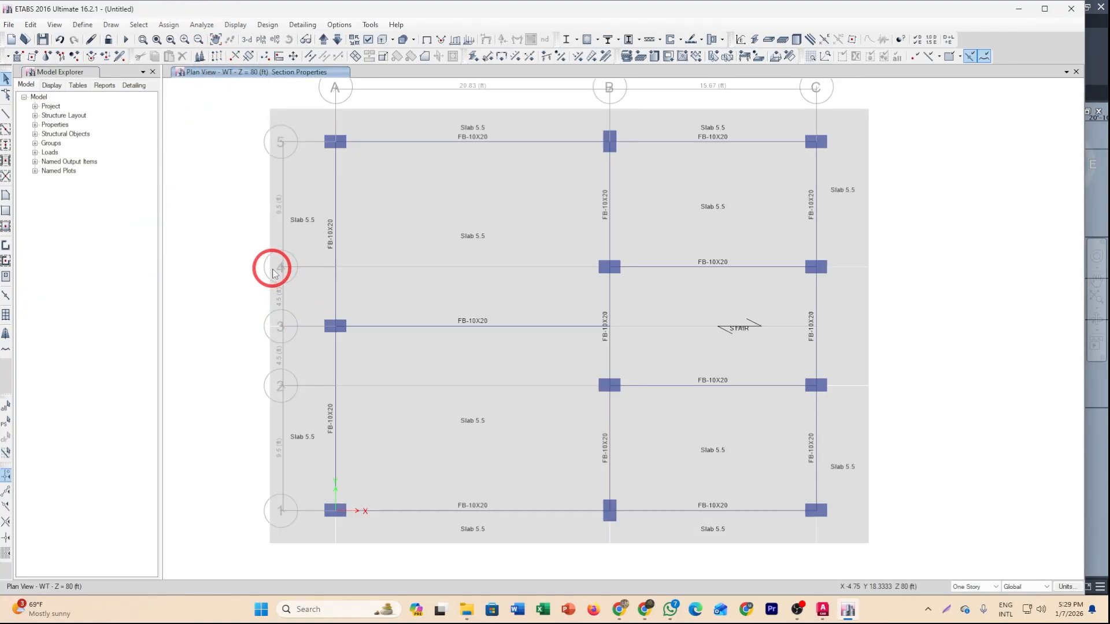
left_click_drag(914, 559, 246, 405)
left_click_drag(468, 400, 258, 127)
left_click_drag(893, 214, 514, 94)
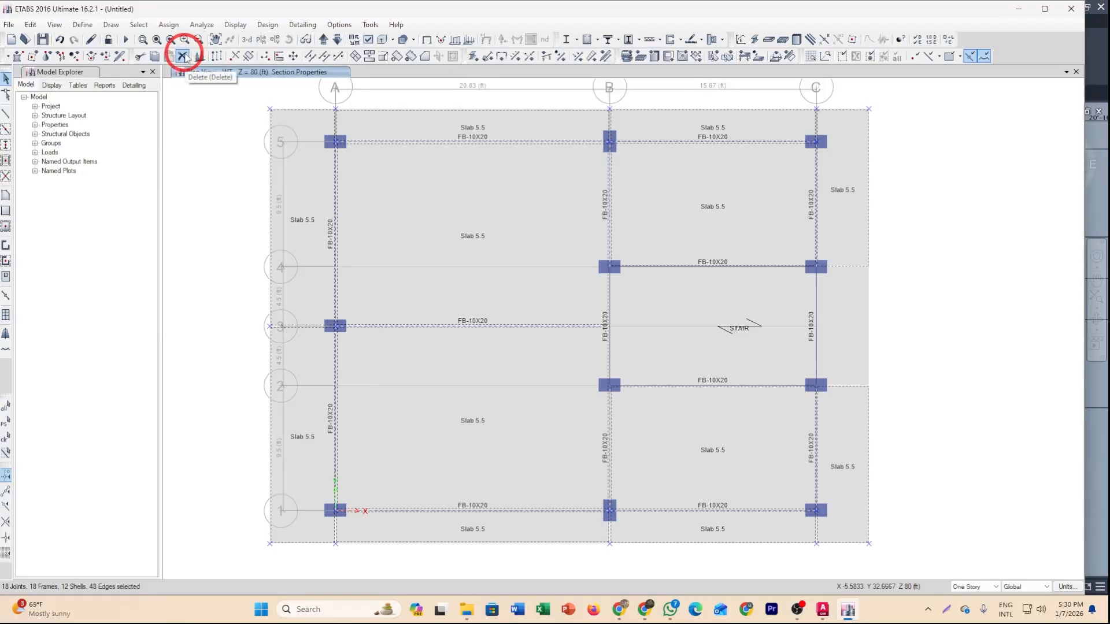
left_click(183, 57)
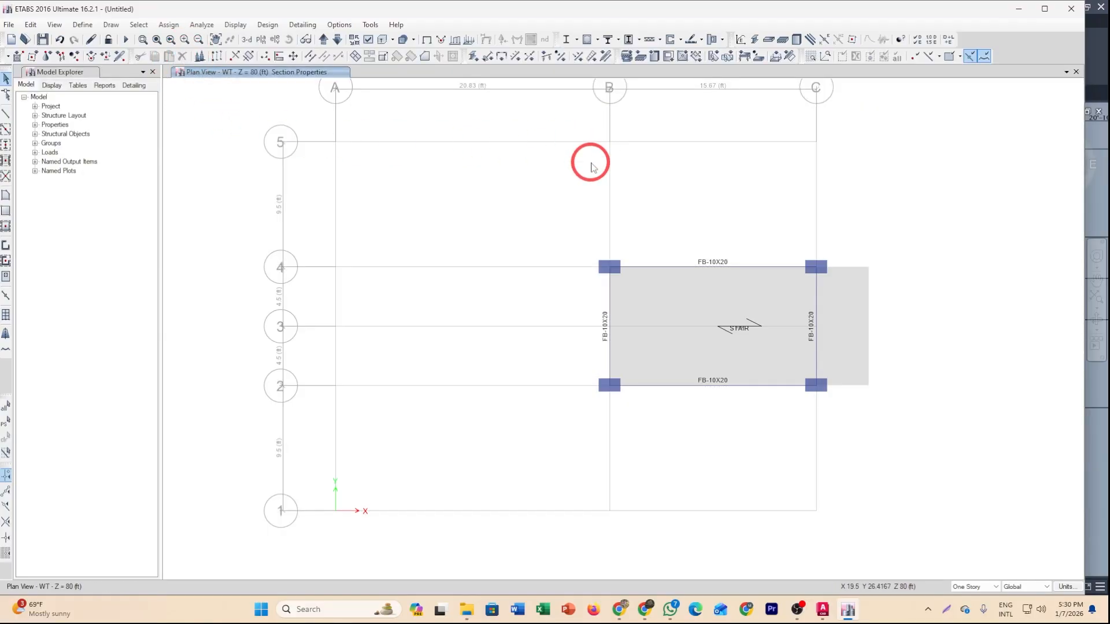
Select the stair slab's overhang piece beyond grid line C and delete it.
left_click(864, 325)
left_click_drag(905, 315, 734, 317)
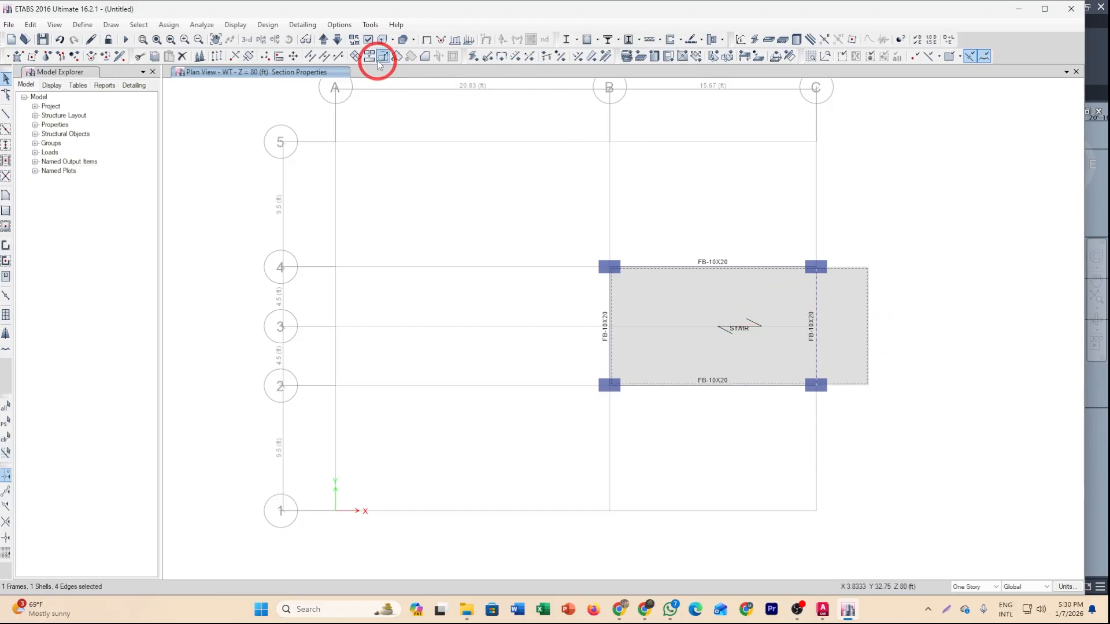
left_click(356, 56)
left_click(544, 388)
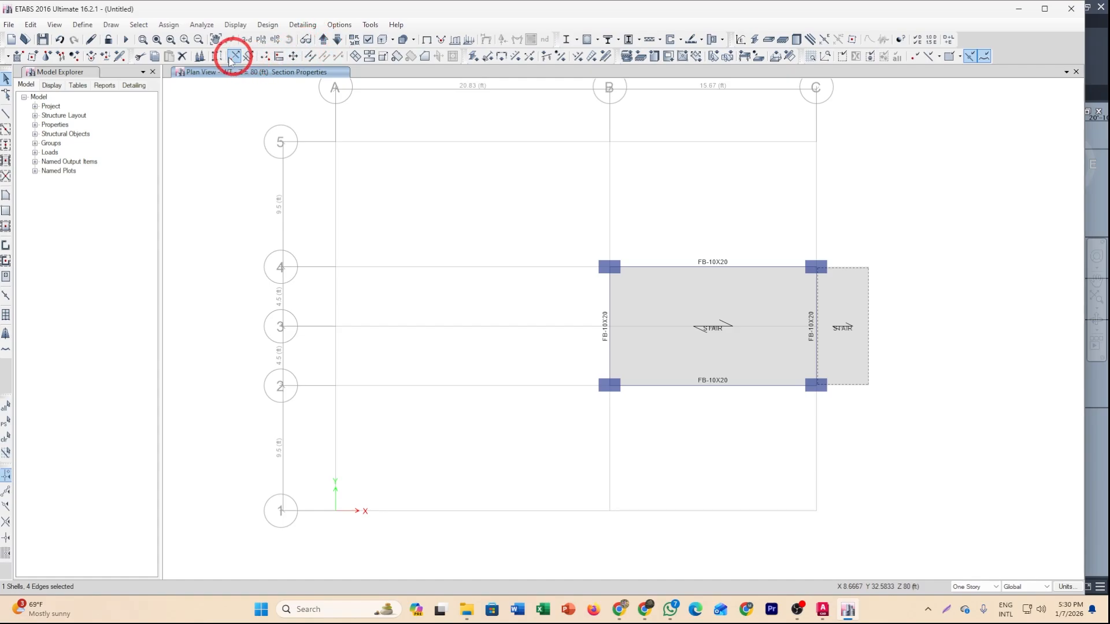
left_click(198, 56)
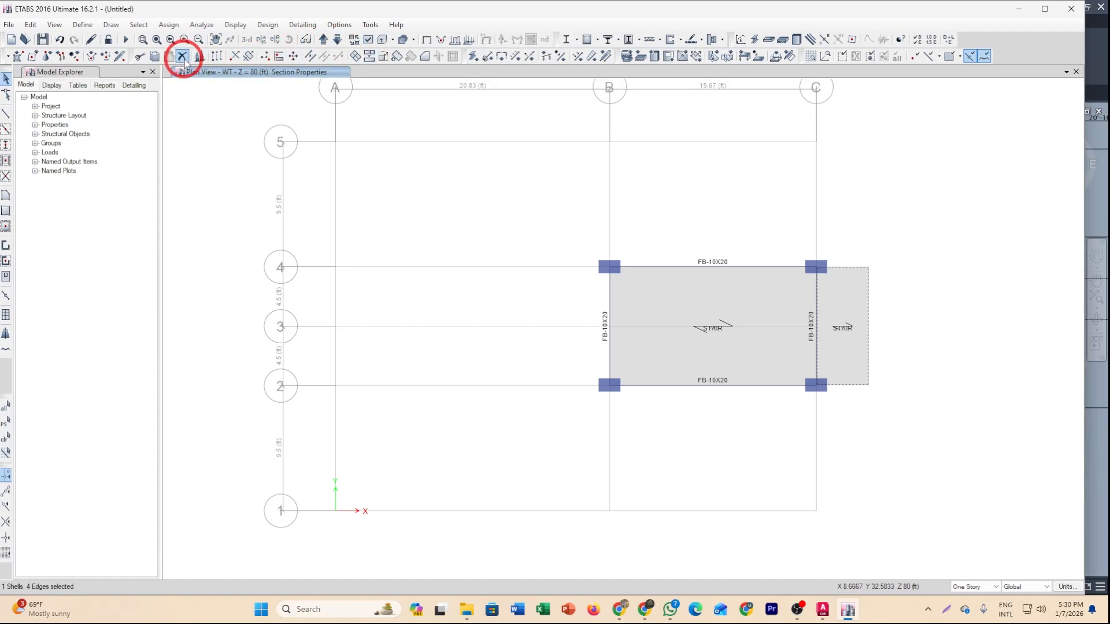
left_click(372, 218)
Assign the Slab 5.5 section to the stair bay shell.
left_click(727, 343)
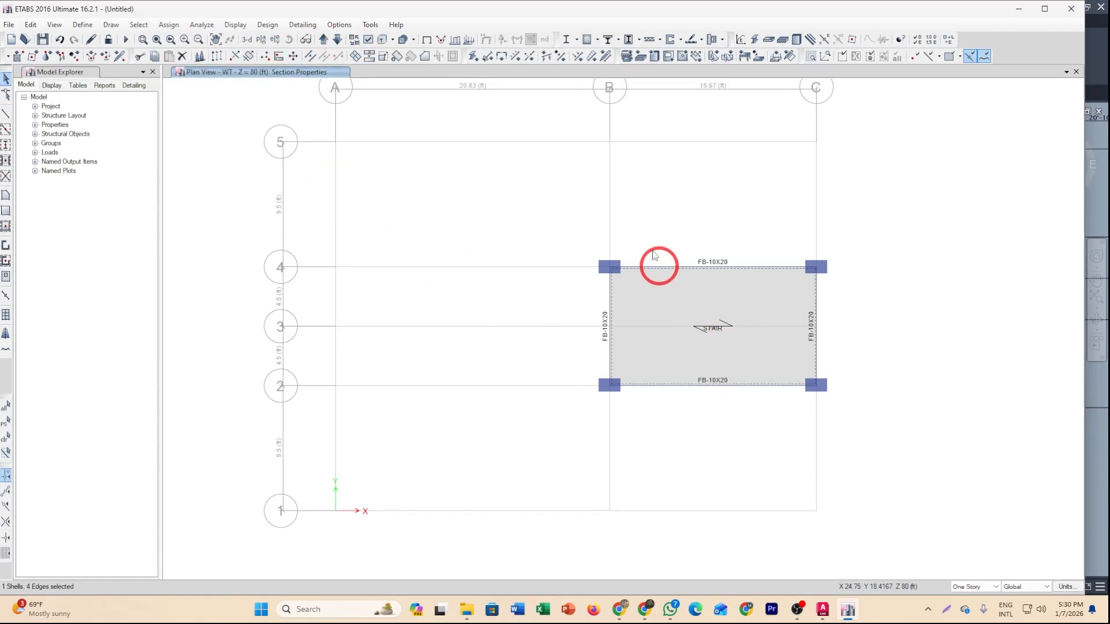
left_click(631, 57)
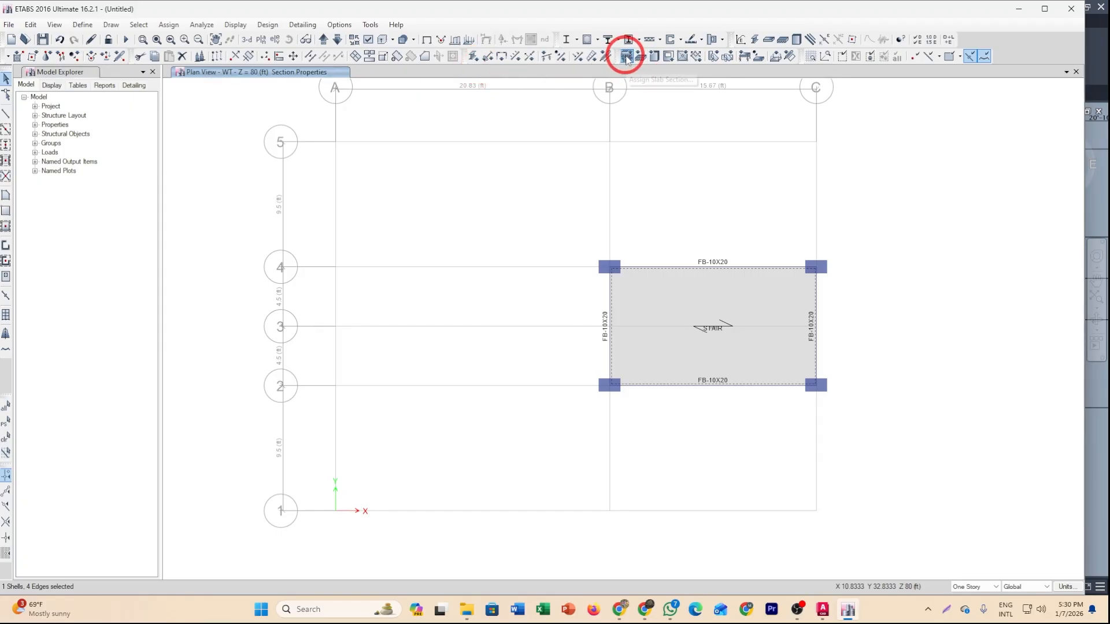
left_click(497, 226)
left_click(496, 422)
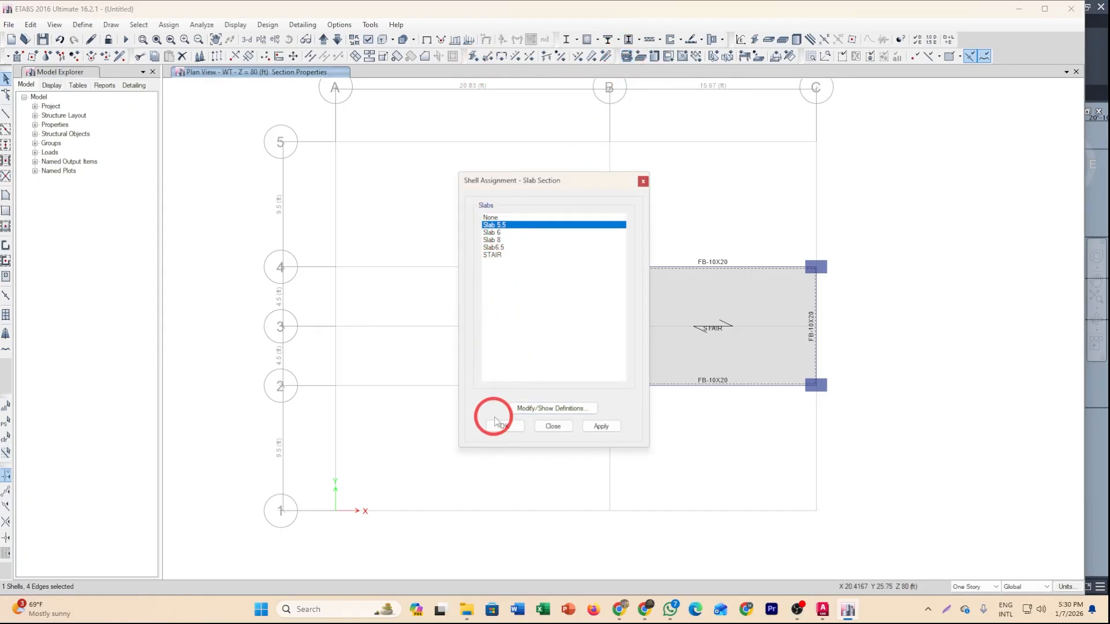
left_click(324, 40)
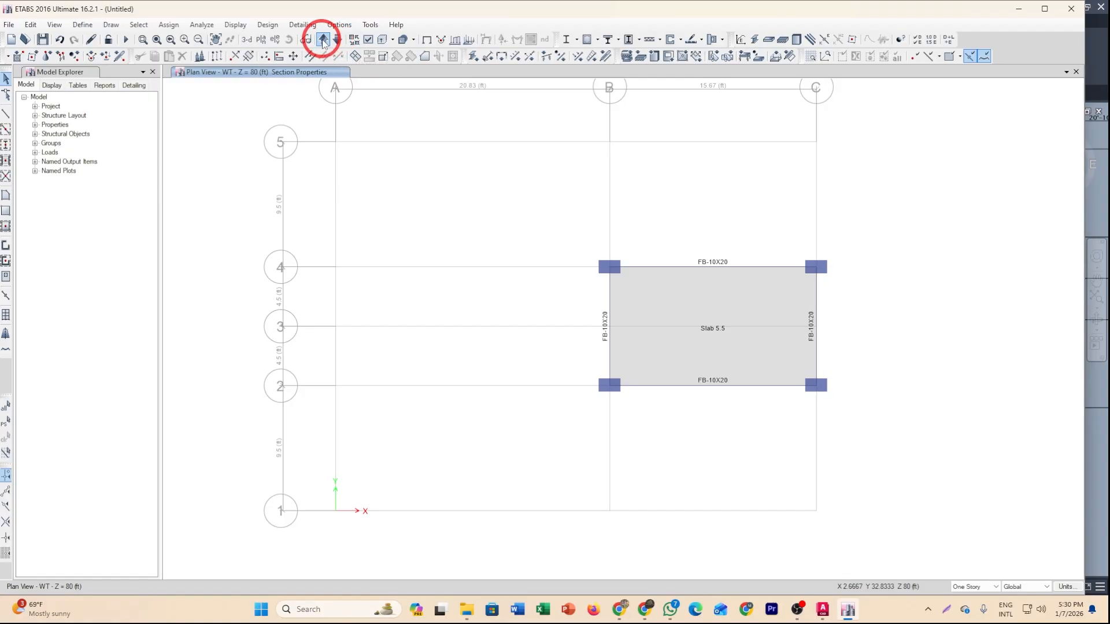
Move to the PENT story plan and delete all slabs, beams and columns between grid lines A and B.
left_click(337, 40)
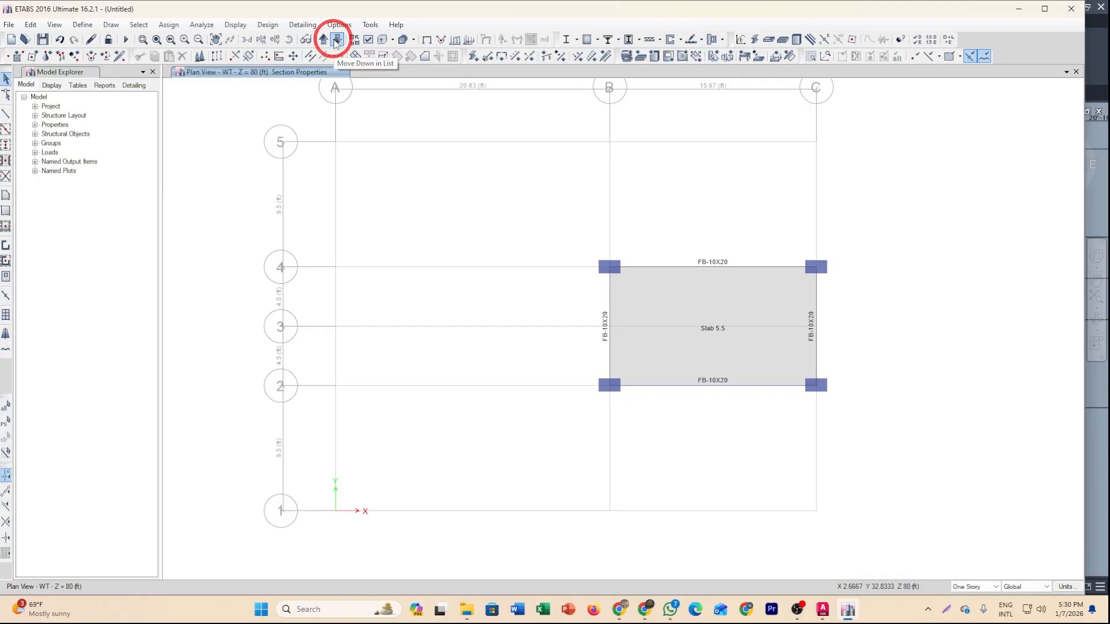
left_click(337, 40)
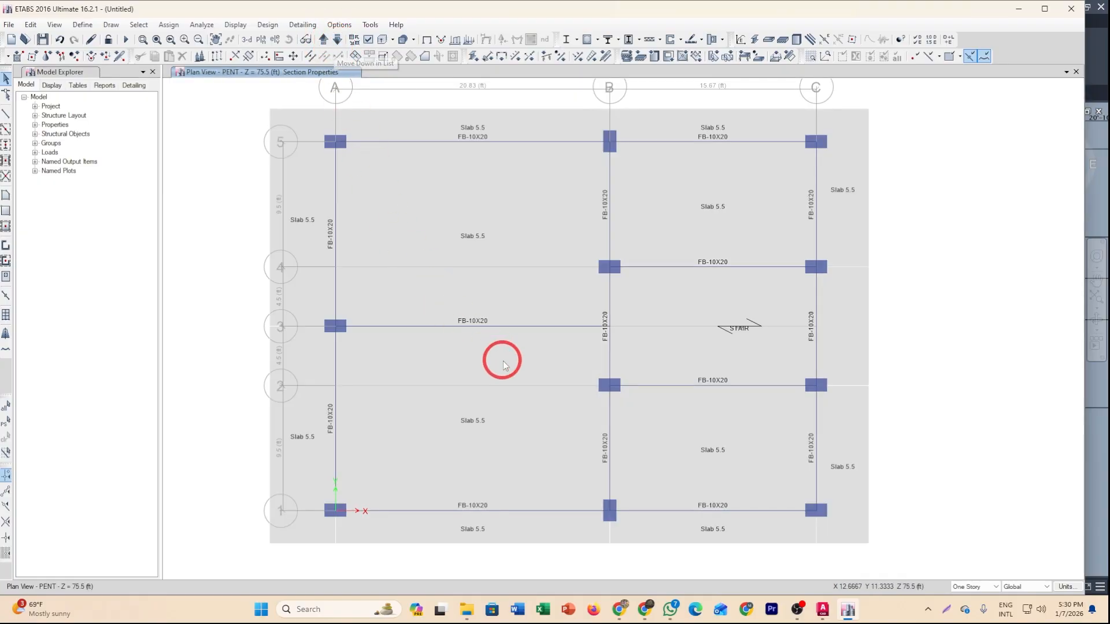
left_click(527, 434)
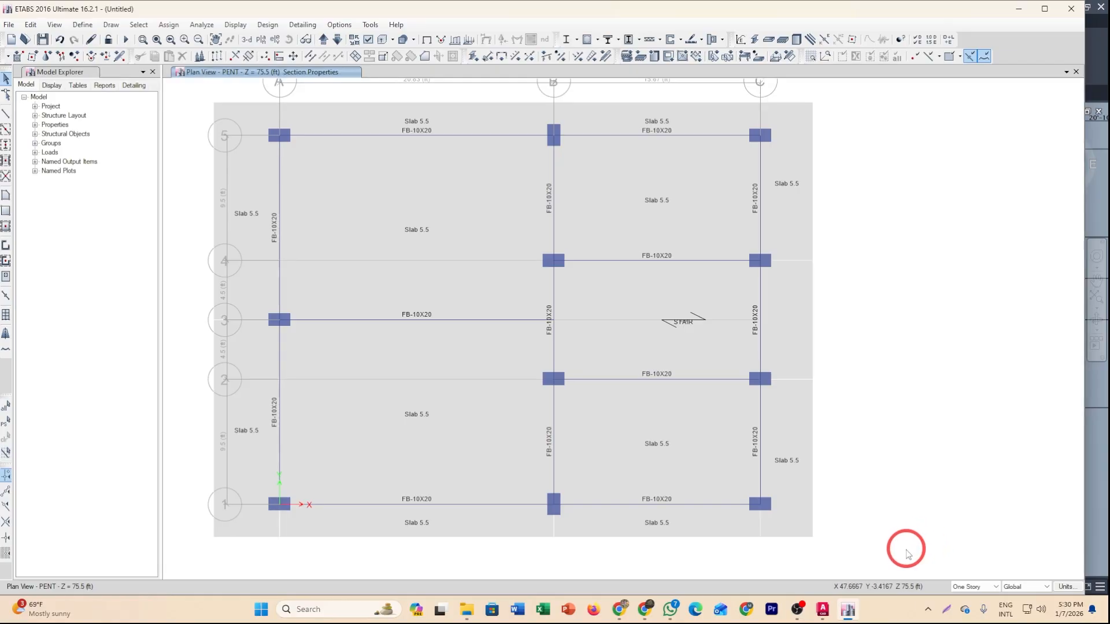
left_click_drag(907, 547, 959, 486)
middle_click_drag(893, 419, 923, 420)
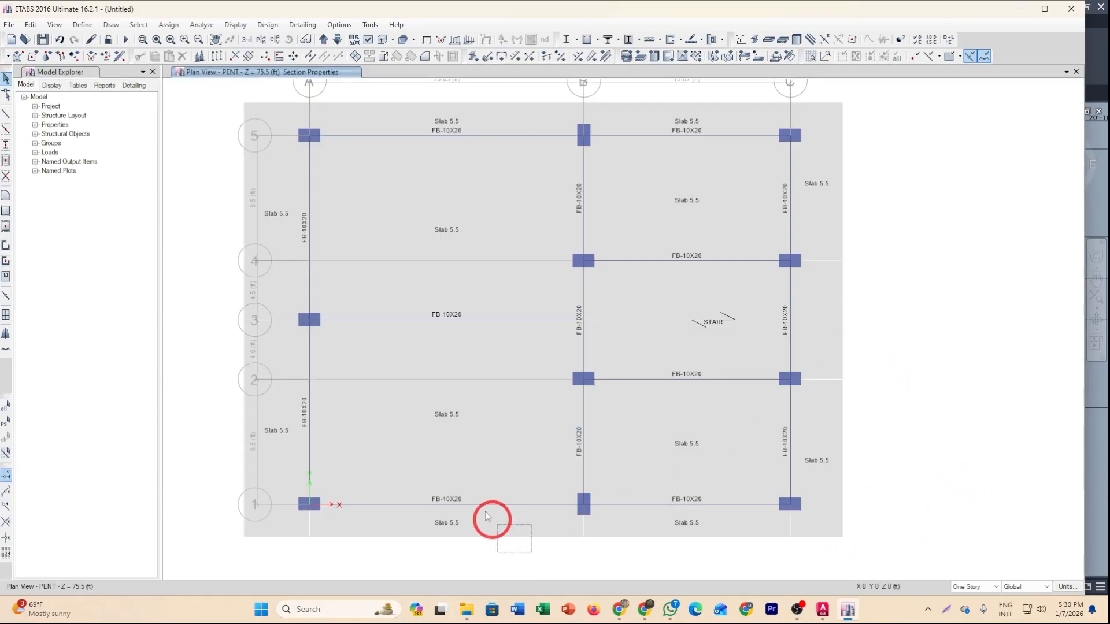
left_click_drag(488, 516, 211, 92)
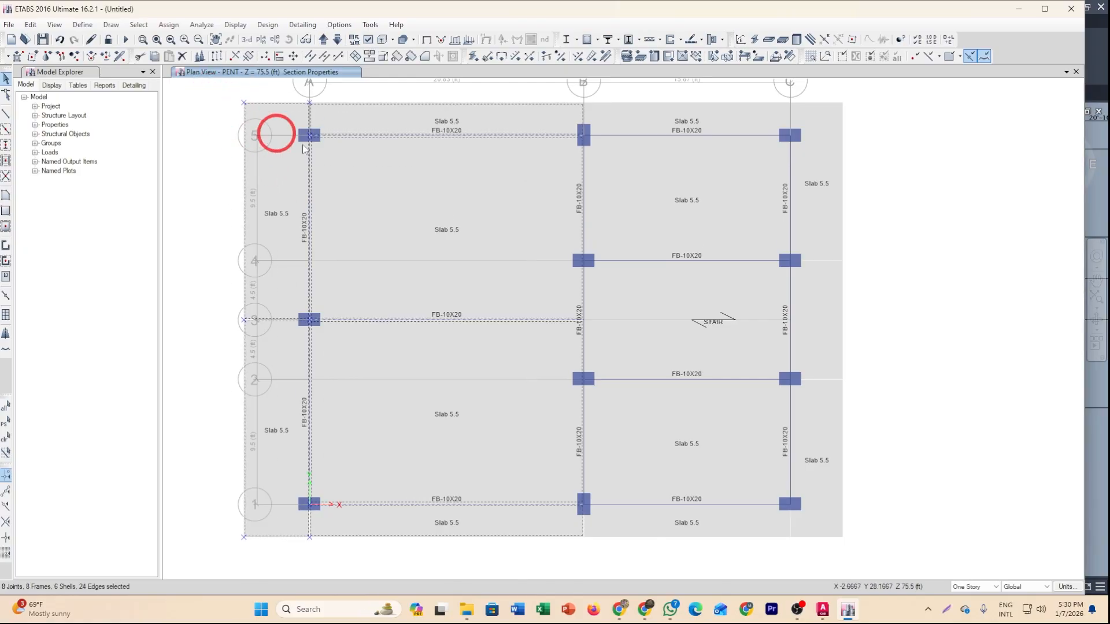
left_click(184, 57)
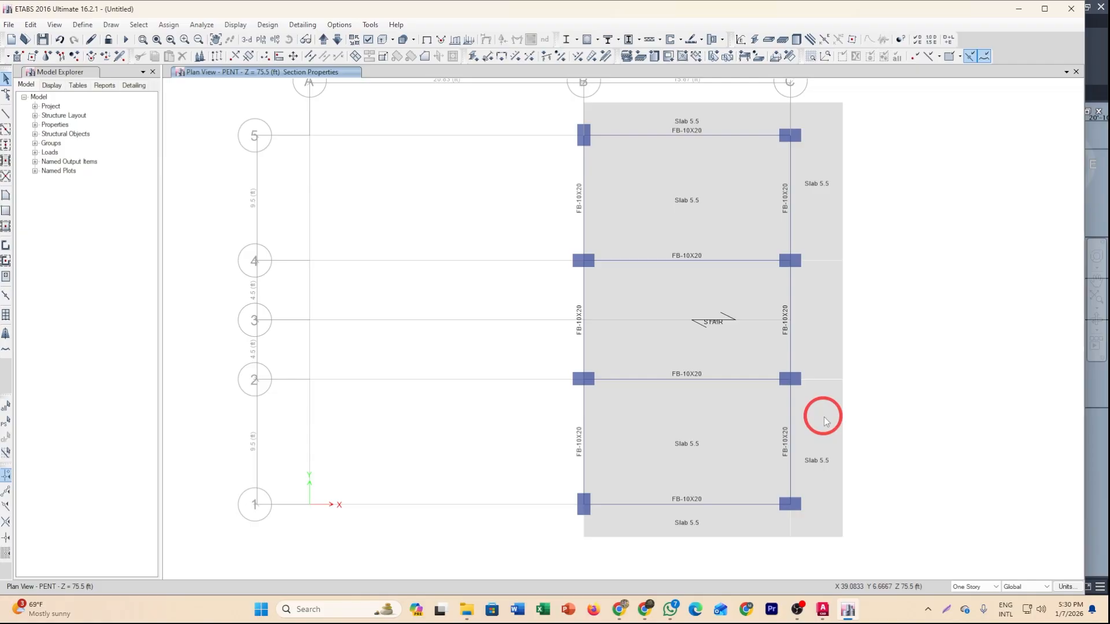
middle_click_drag(787, 479, 743, 490)
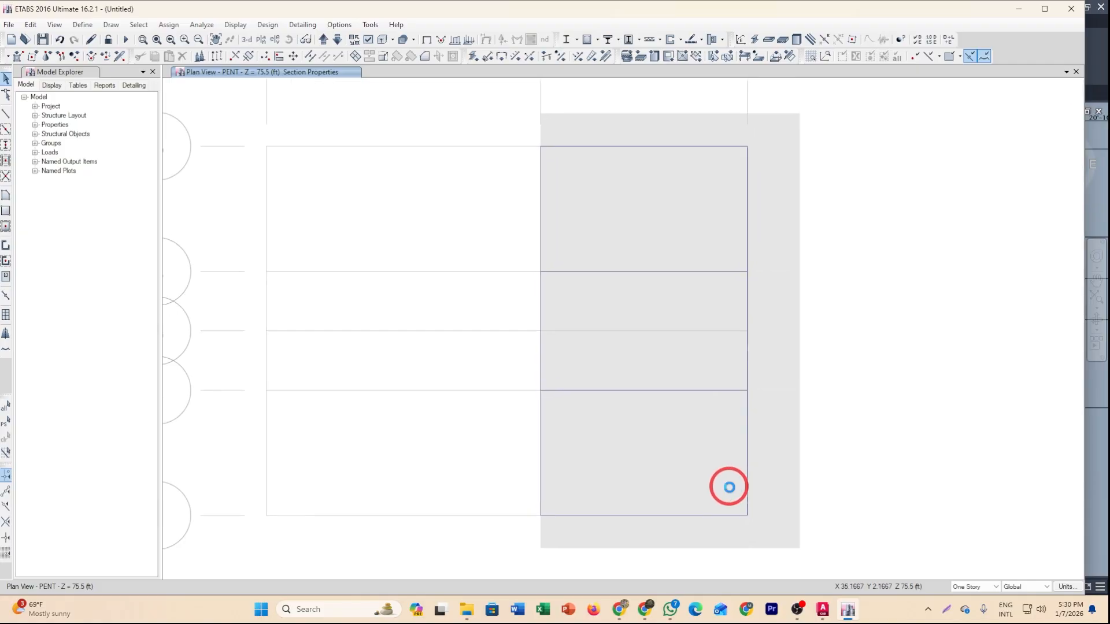
middle_click_drag(849, 543, 821, 503)
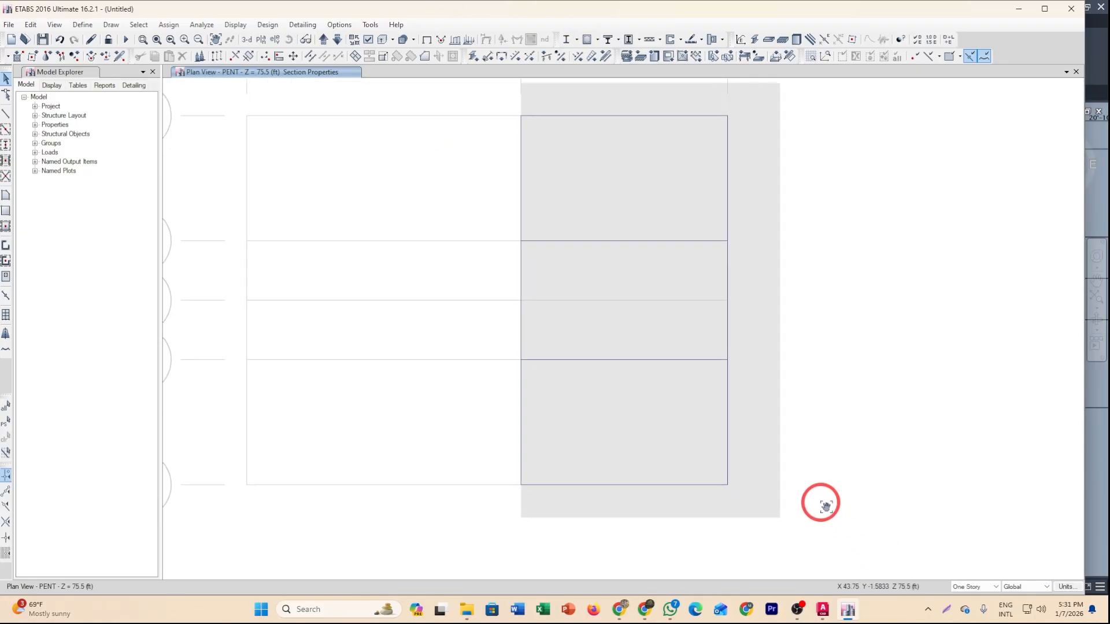
scroll(832, 519, "down", 4)
left_click_drag(845, 533, 397, 384)
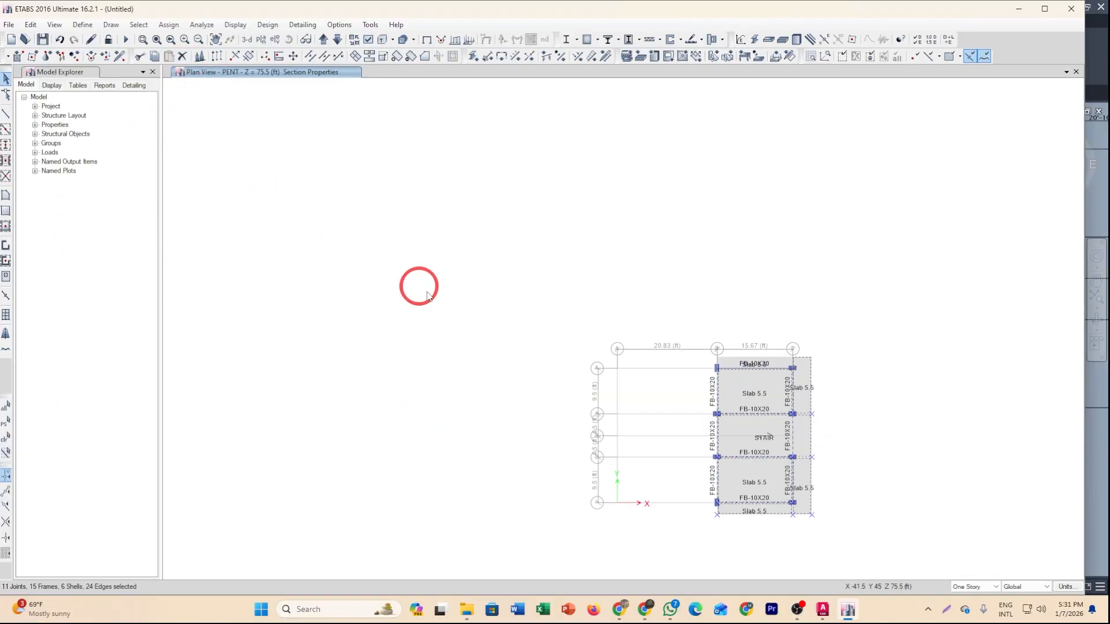
middle_click_drag(456, 298, 411, 284)
key("Escape")
middle_click_drag(463, 319, 436, 324)
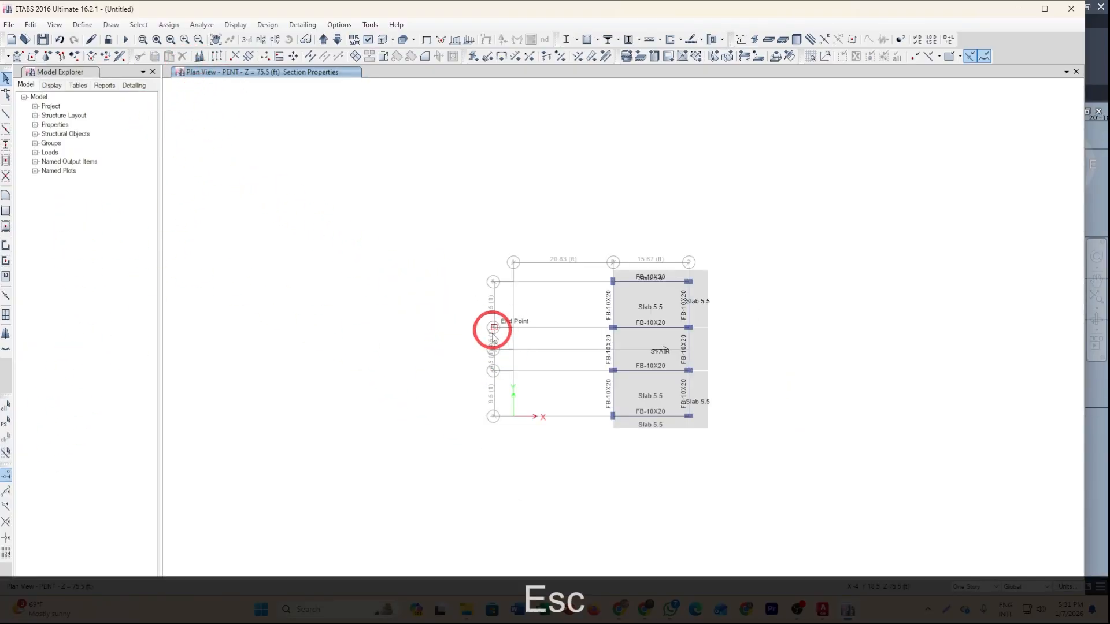
Switch to the GF story plan, select all of its slab shells and delete them.
left_click(247, 41)
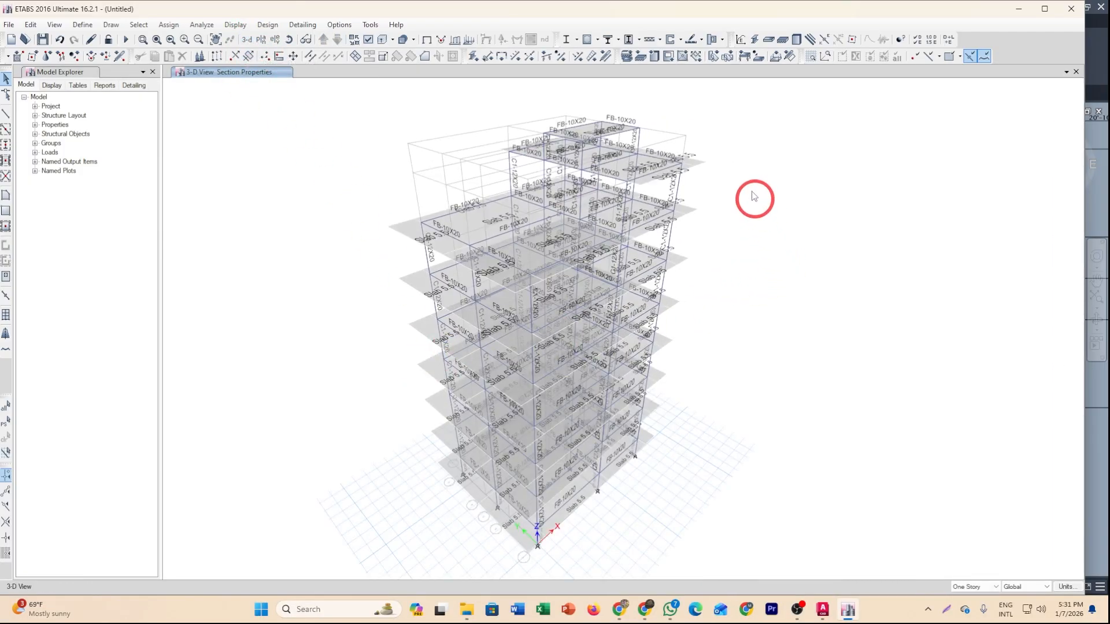
left_click(261, 39)
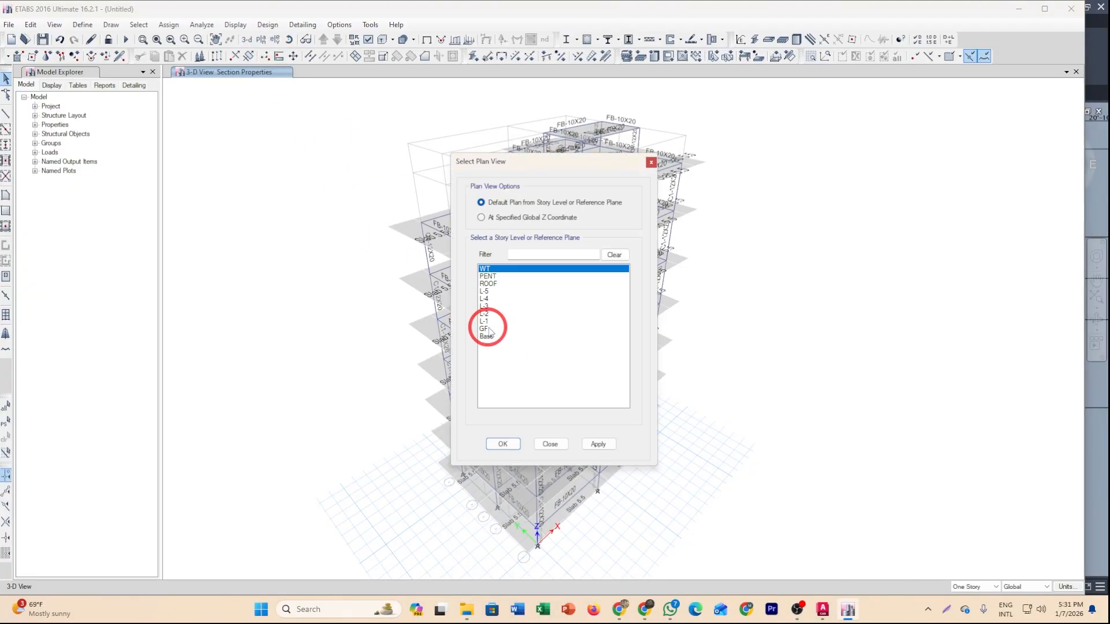
left_click(486, 329)
left_click(502, 445)
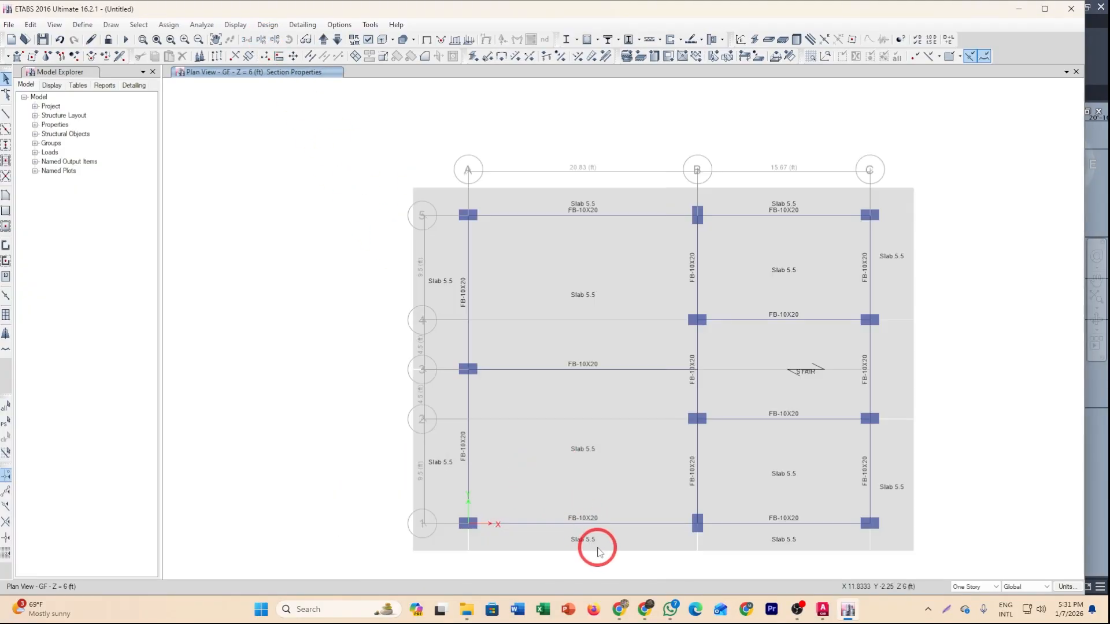
left_click(695, 439)
left_click(575, 433)
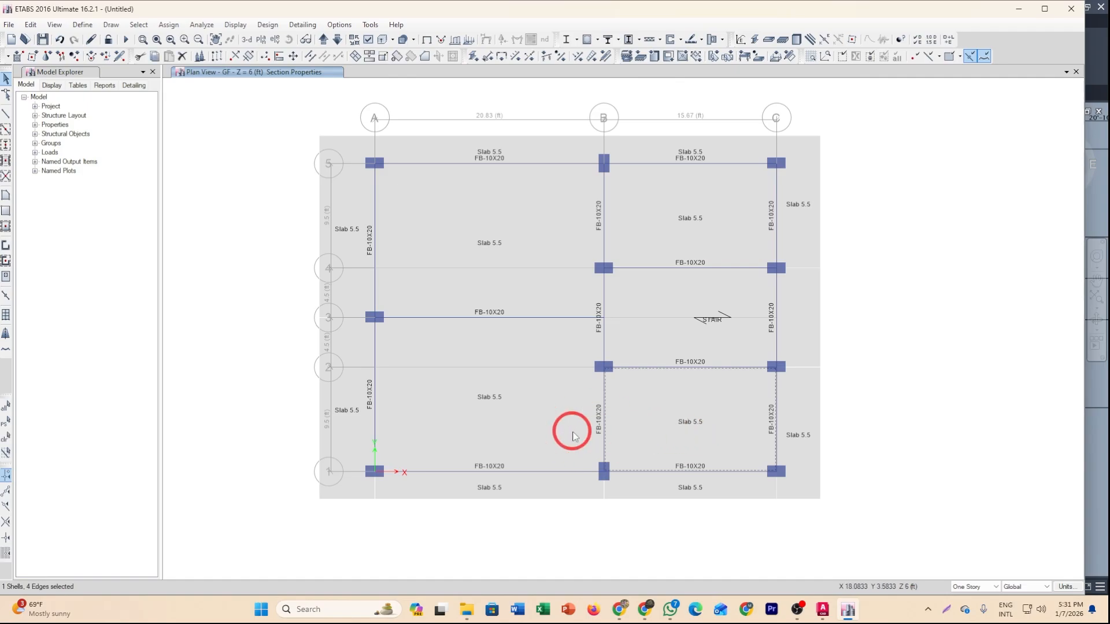
left_click(511, 270)
left_click(630, 228)
left_click(681, 294)
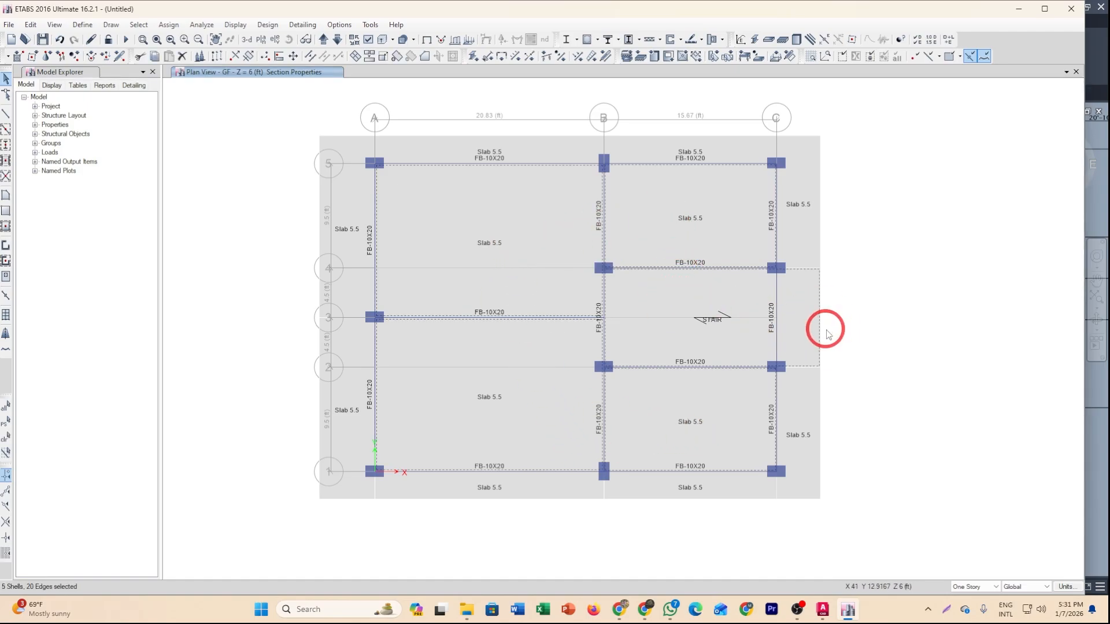
left_click_drag(897, 510, 808, 152)
left_click(654, 147)
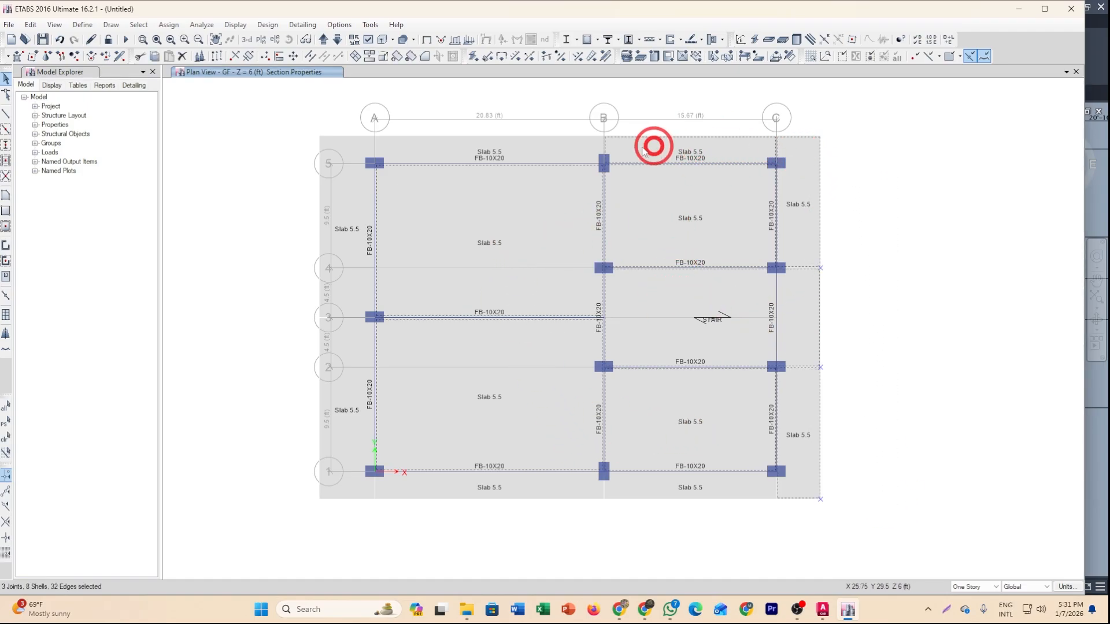
left_click(479, 154)
left_click_drag(341, 527, 297, 164)
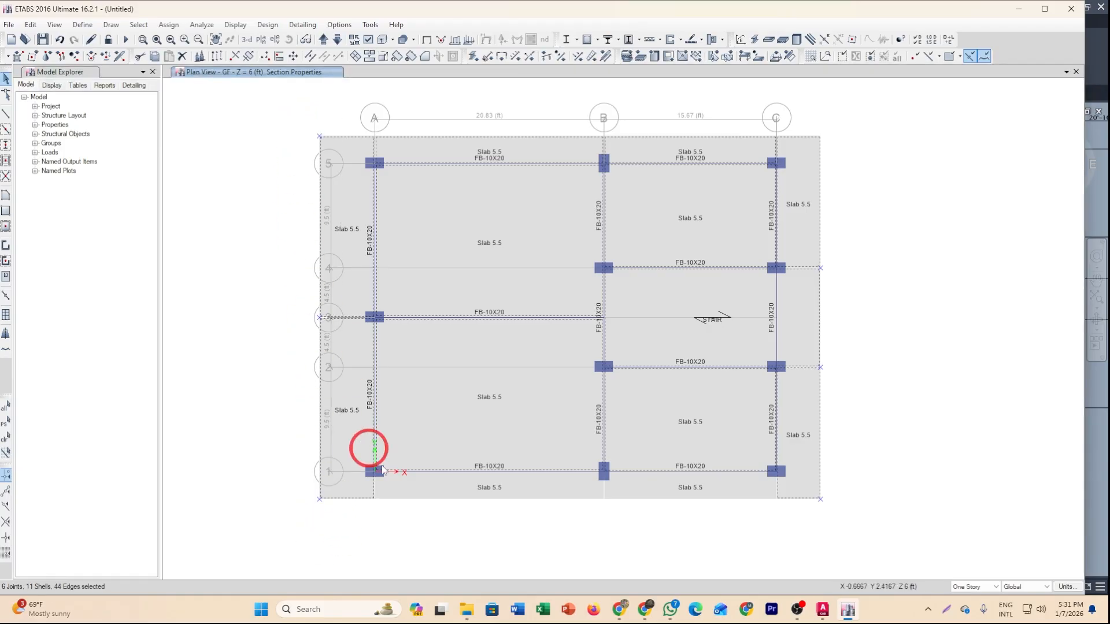
left_click(499, 498)
left_click(682, 491)
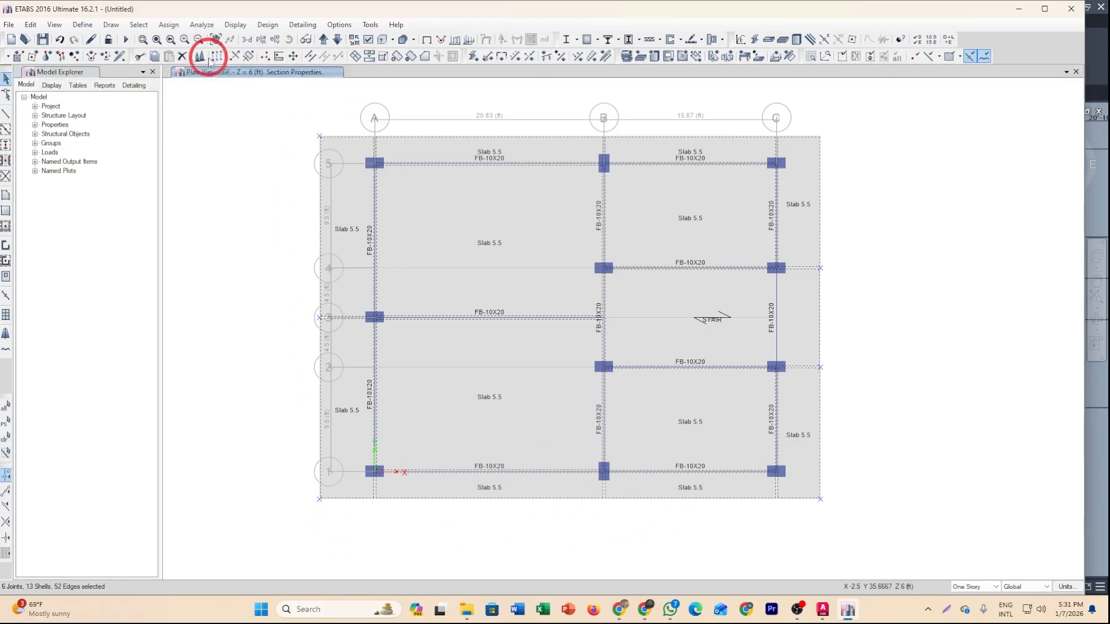
left_click(182, 56)
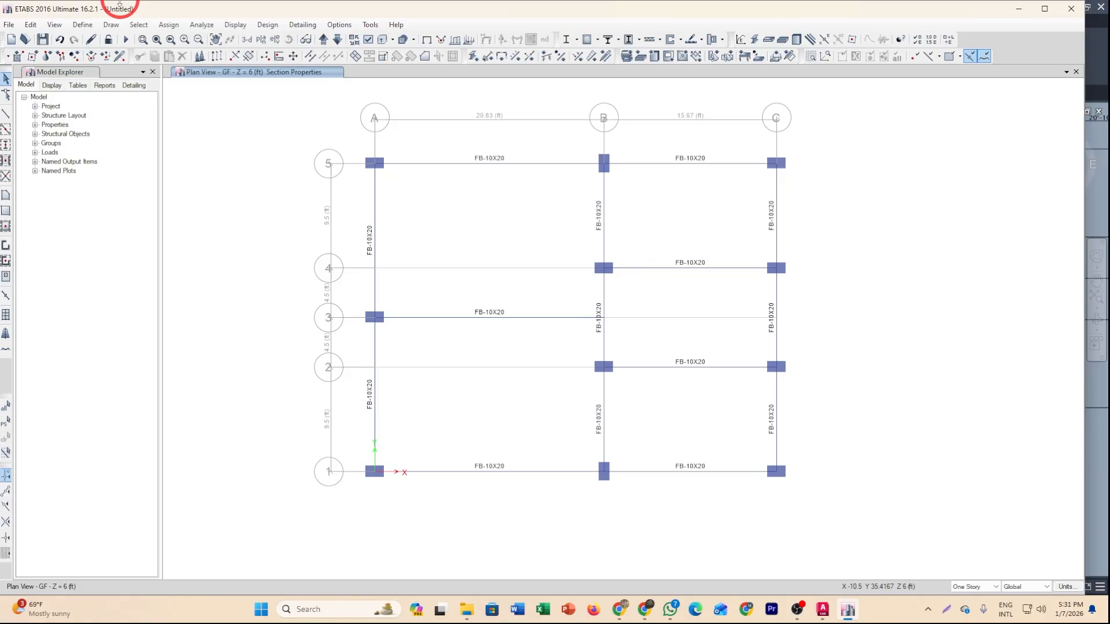
Select all beams in the model by object type.
left_click_drag(835, 236, 320, 197)
left_click(141, 25)
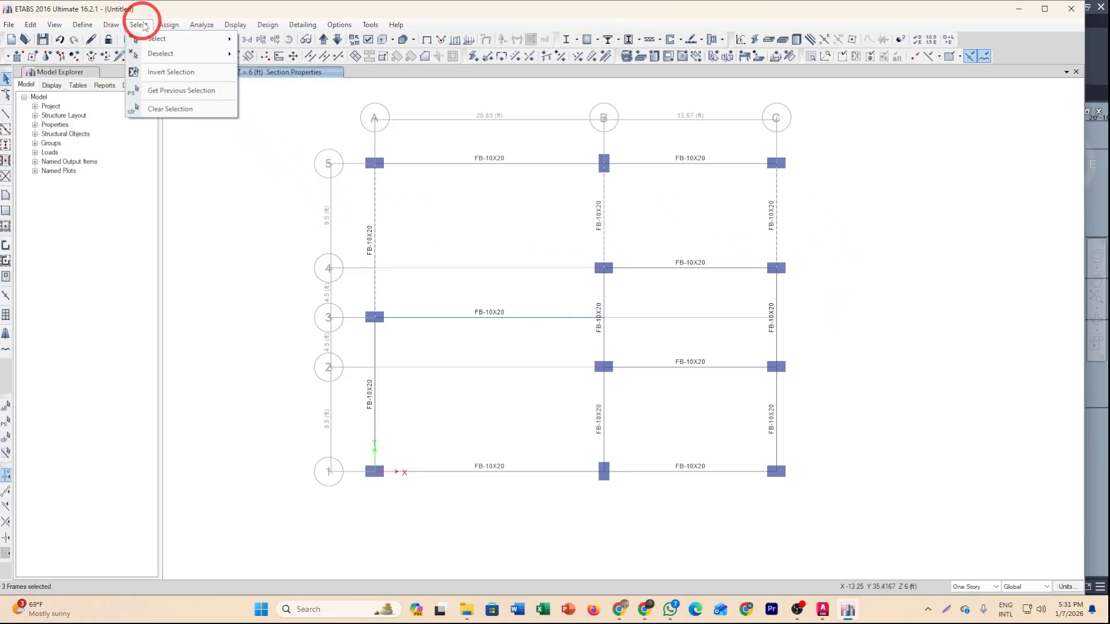
mouse_move(146, 38)
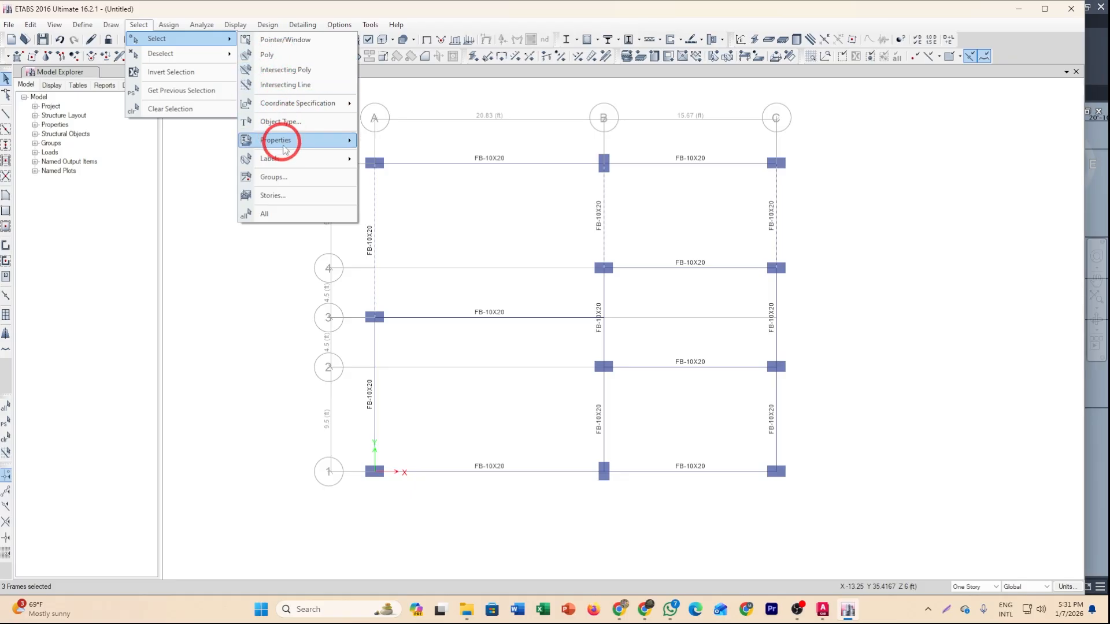
left_click(311, 124)
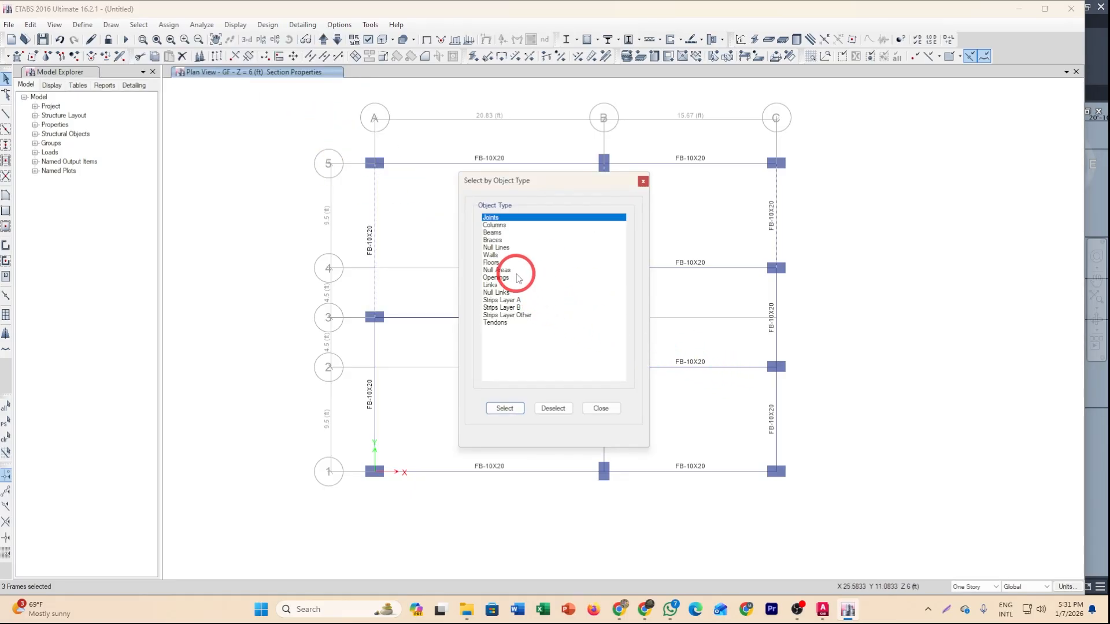
left_click(500, 234)
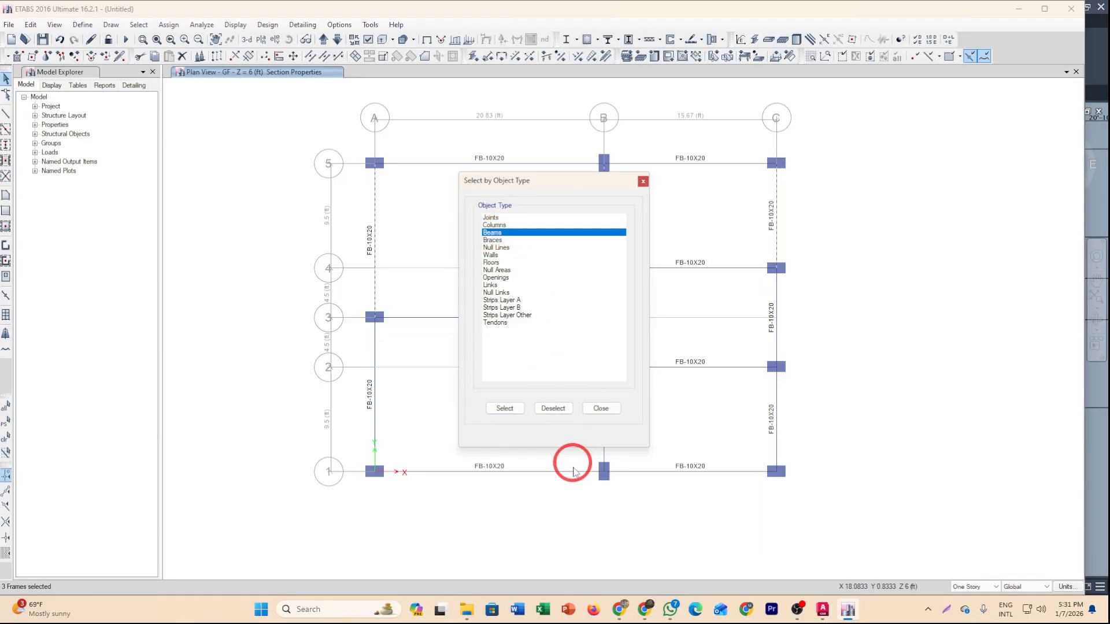
left_click(511, 410)
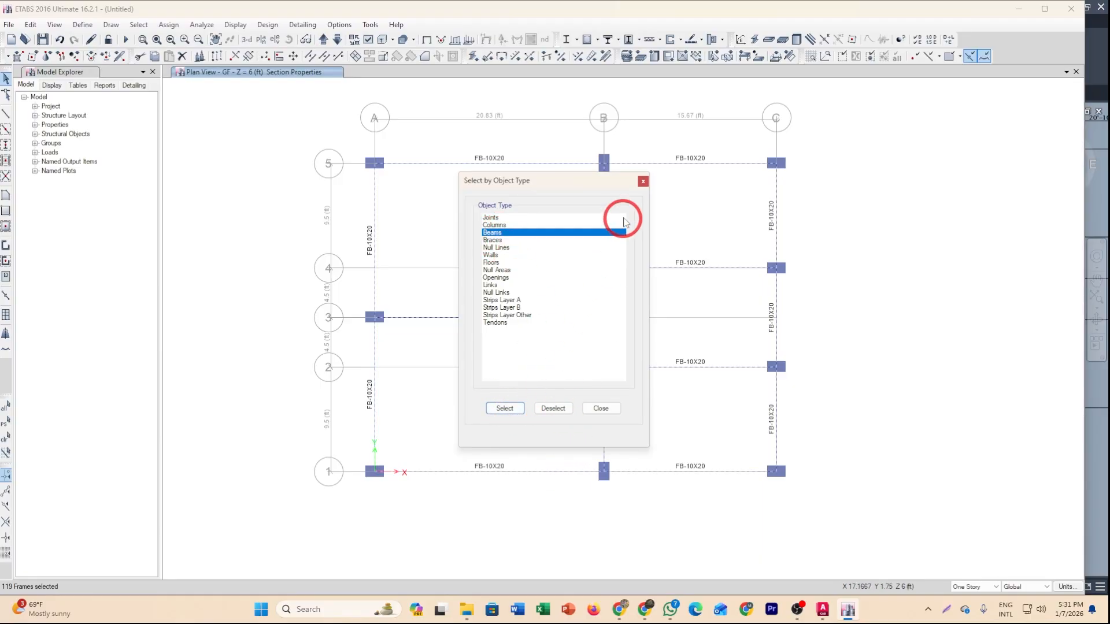
left_click(643, 182)
Deselect the beams on stories WT through L-1, keeping only the GF beams selected.
left_click(323, 39)
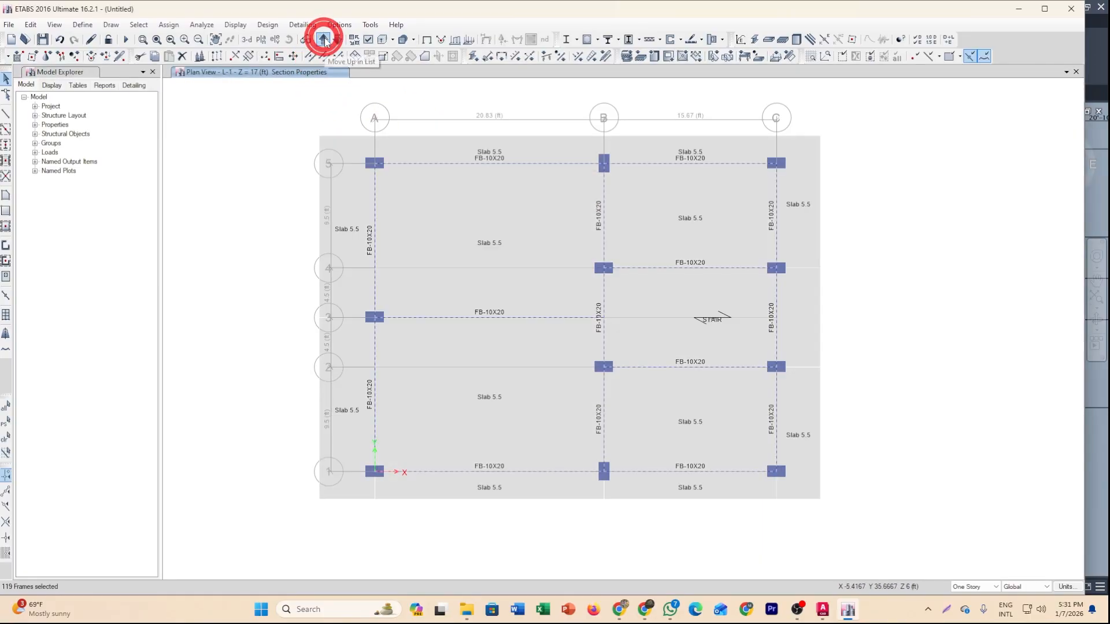
left_click(338, 40)
middle_click_drag(458, 268, 450, 287)
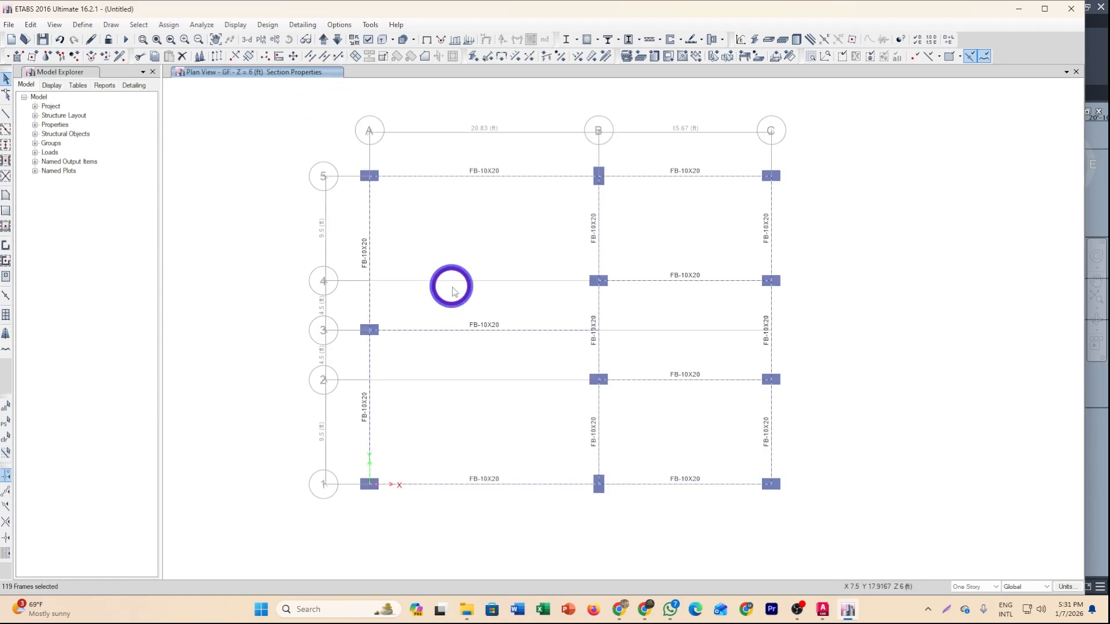
left_click(139, 24)
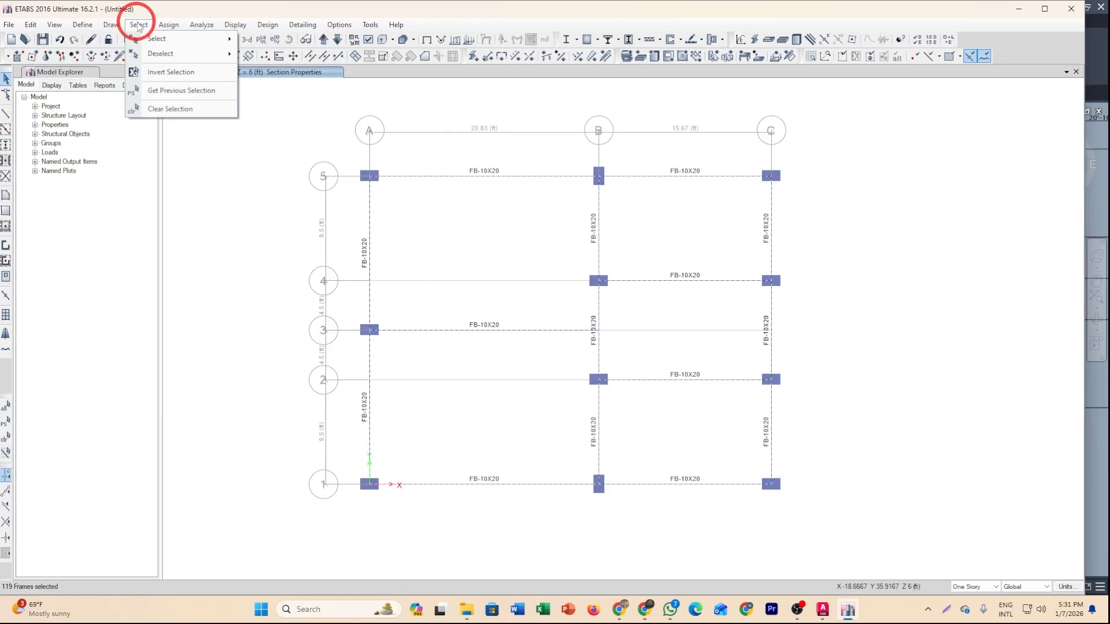
mouse_move(168, 55)
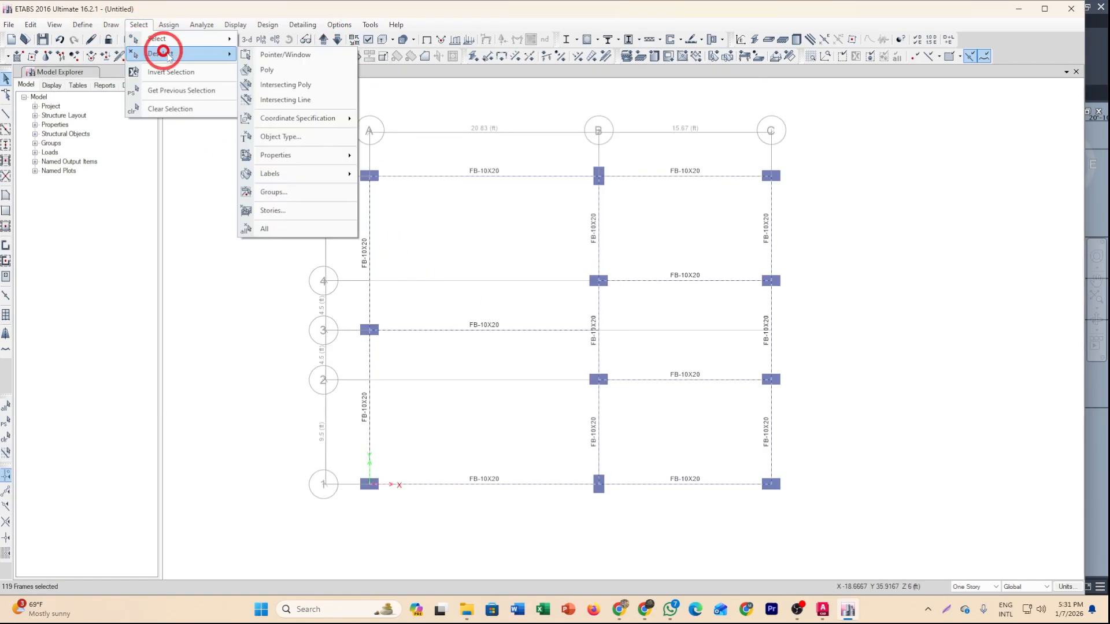
left_click(305, 212)
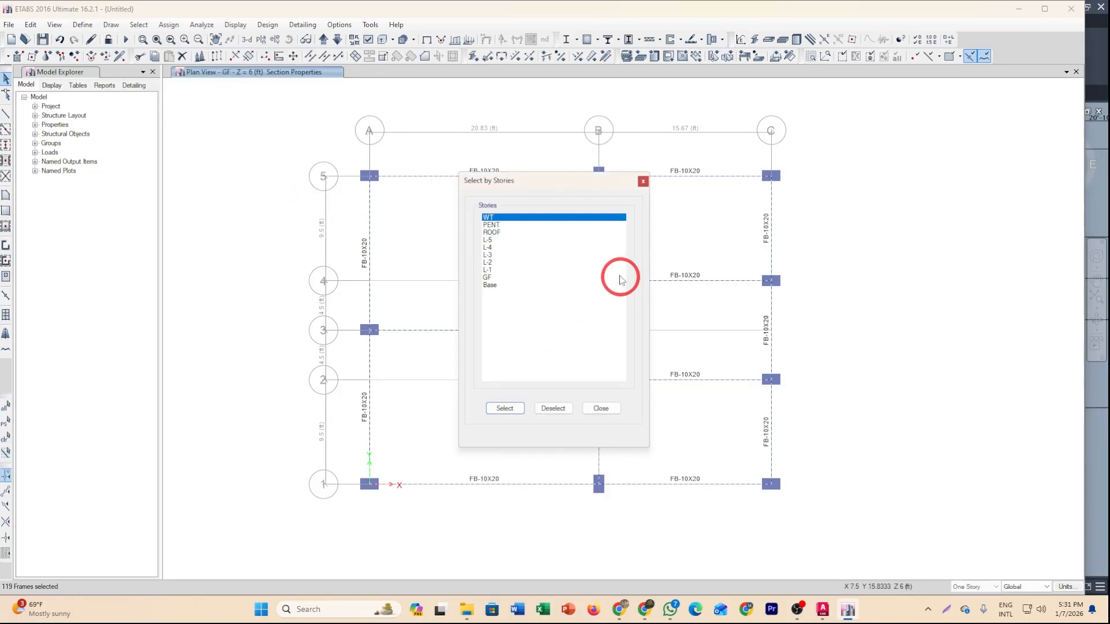
left_click_drag(510, 221, 510, 270)
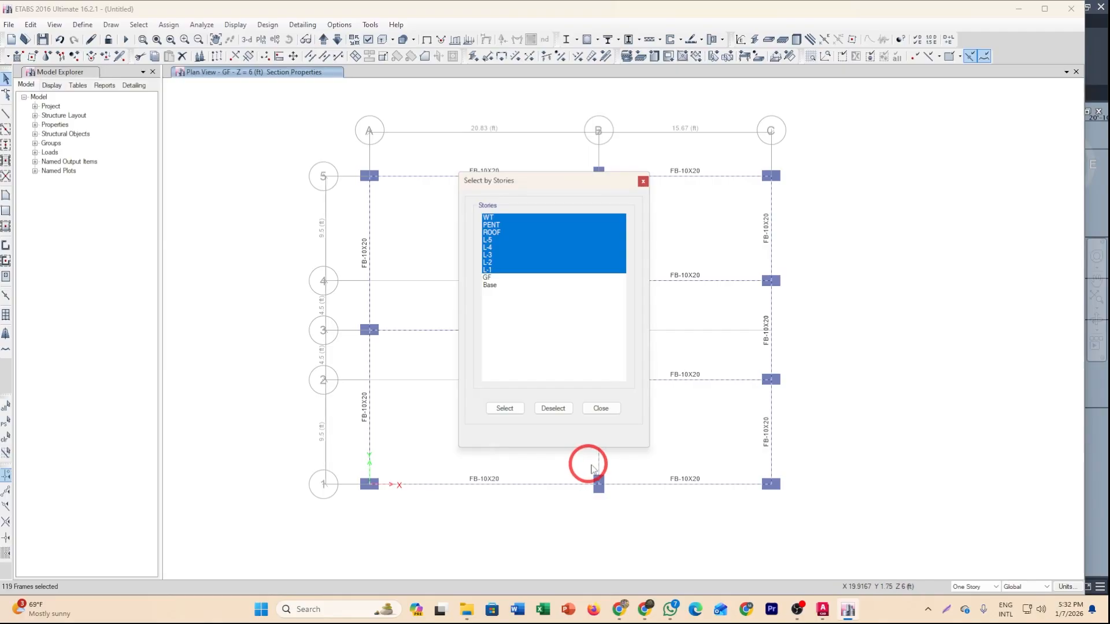
left_click(556, 414)
left_click(618, 412)
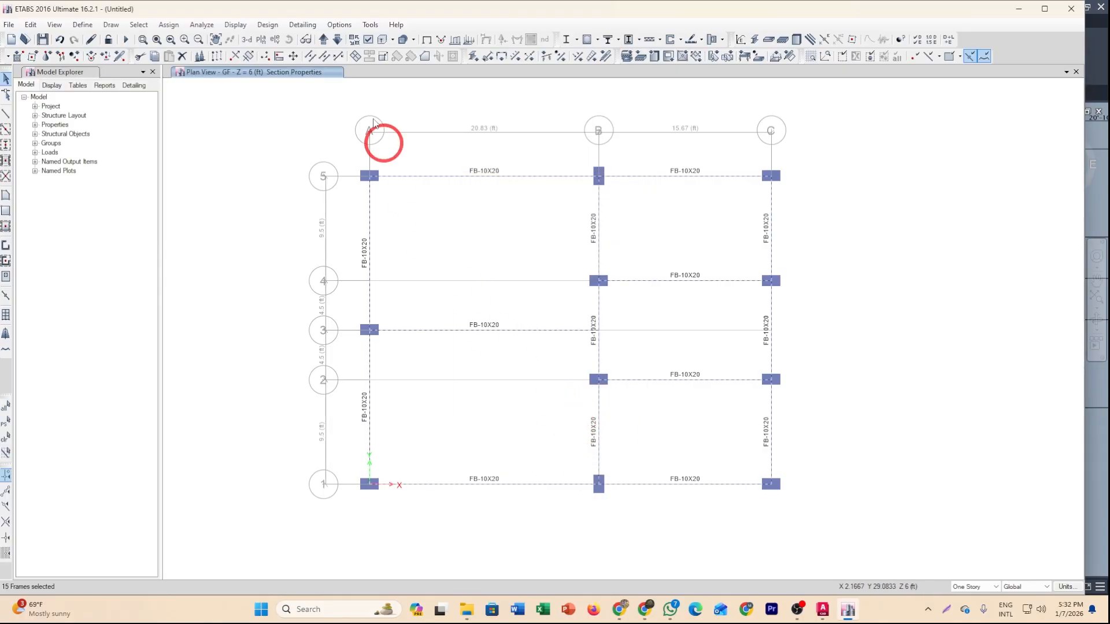
Assign the GB-12X20 frame section to the selected GF beams.
left_click(324, 39)
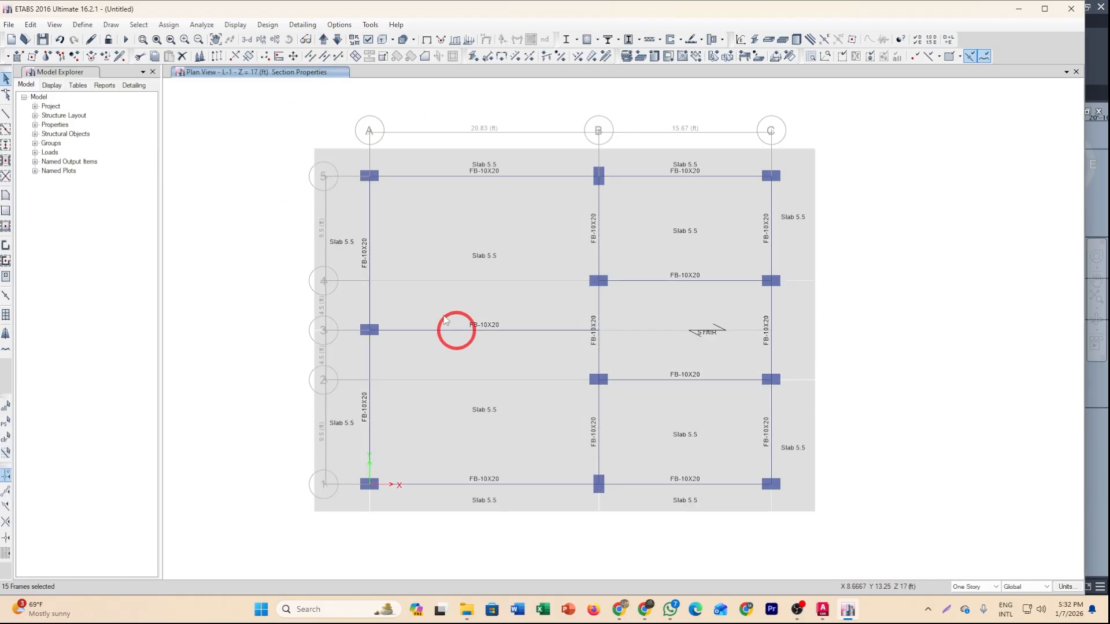
left_click(338, 39)
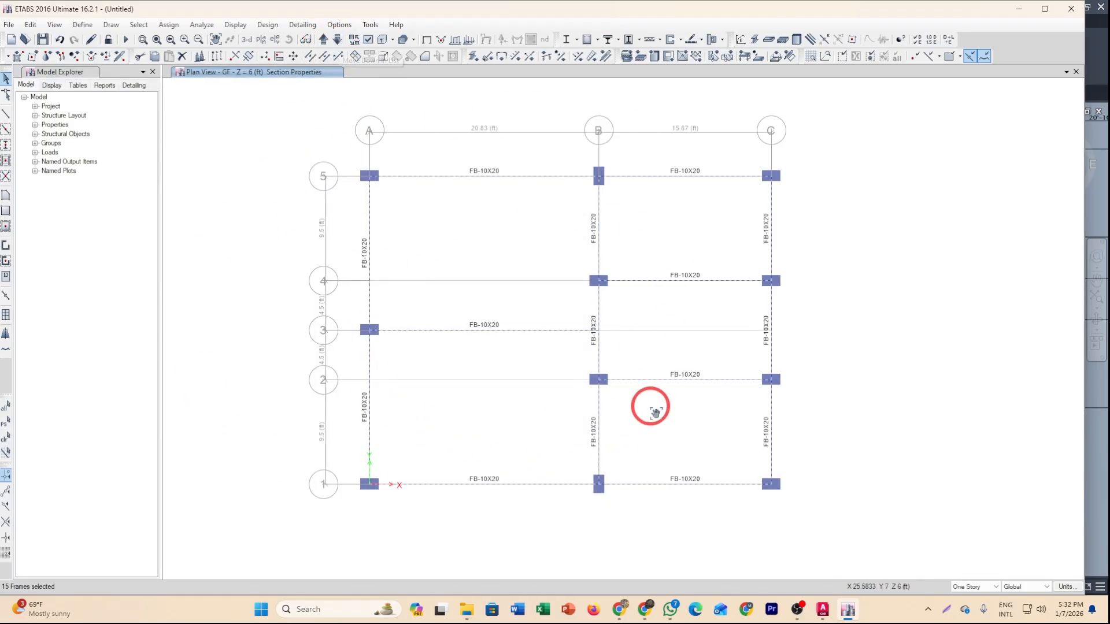
middle_click_drag(655, 411, 558, 404)
middle_click_drag(467, 419, 533, 435)
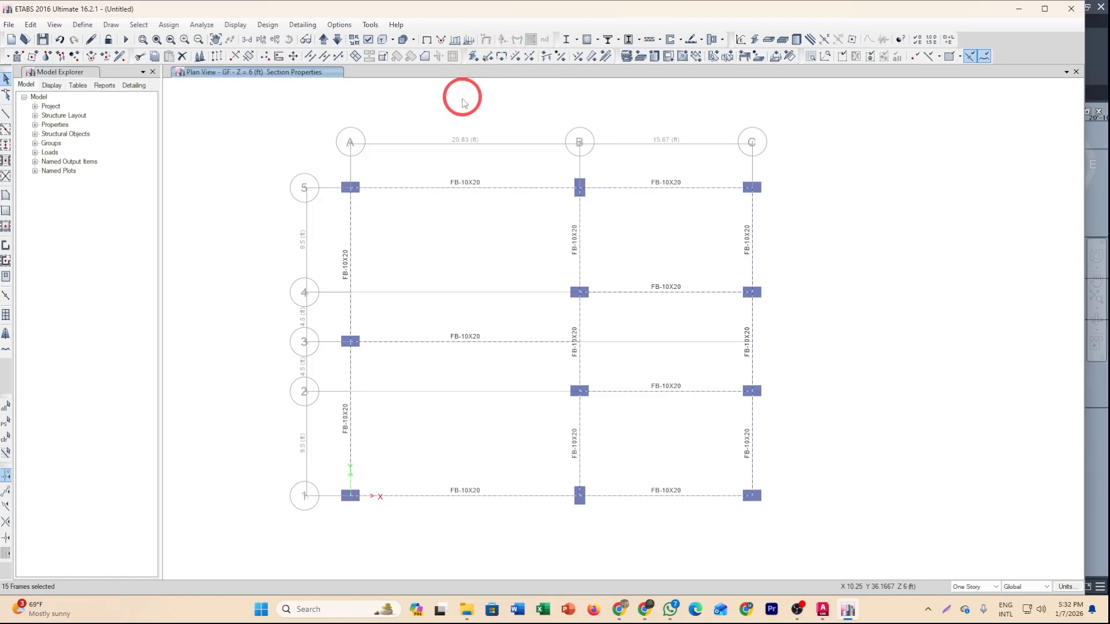
left_click(170, 25)
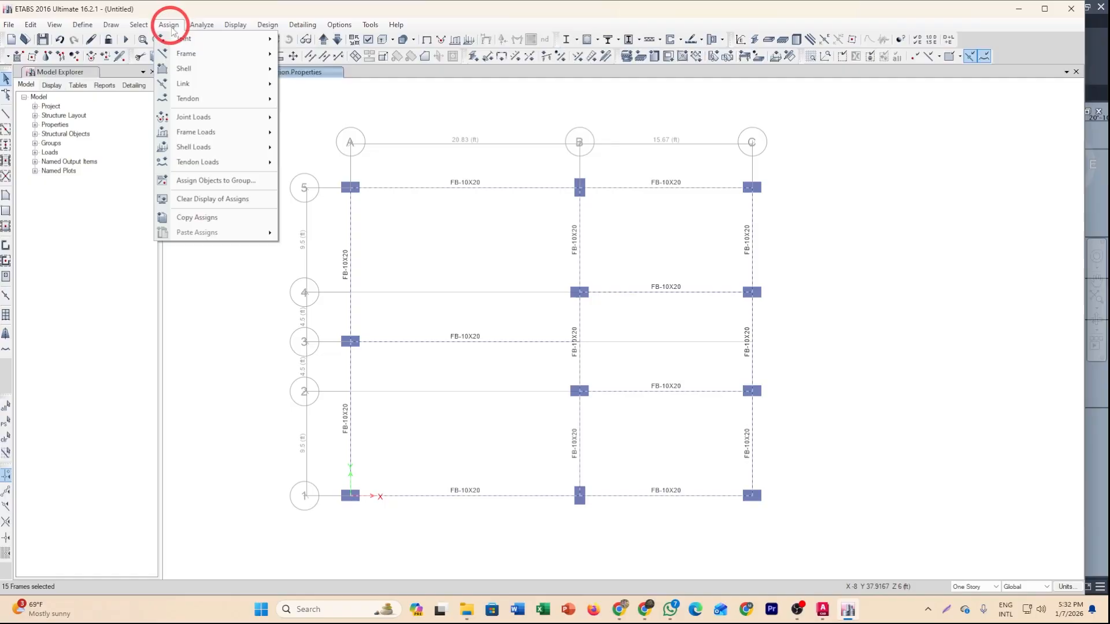
left_click(183, 54)
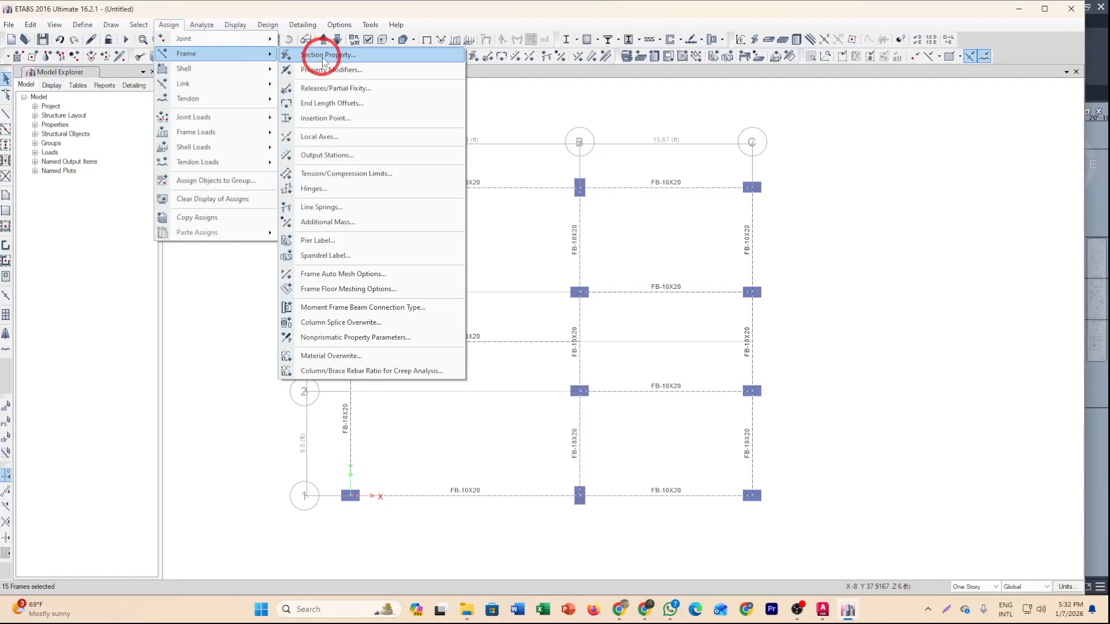
left_click(328, 55)
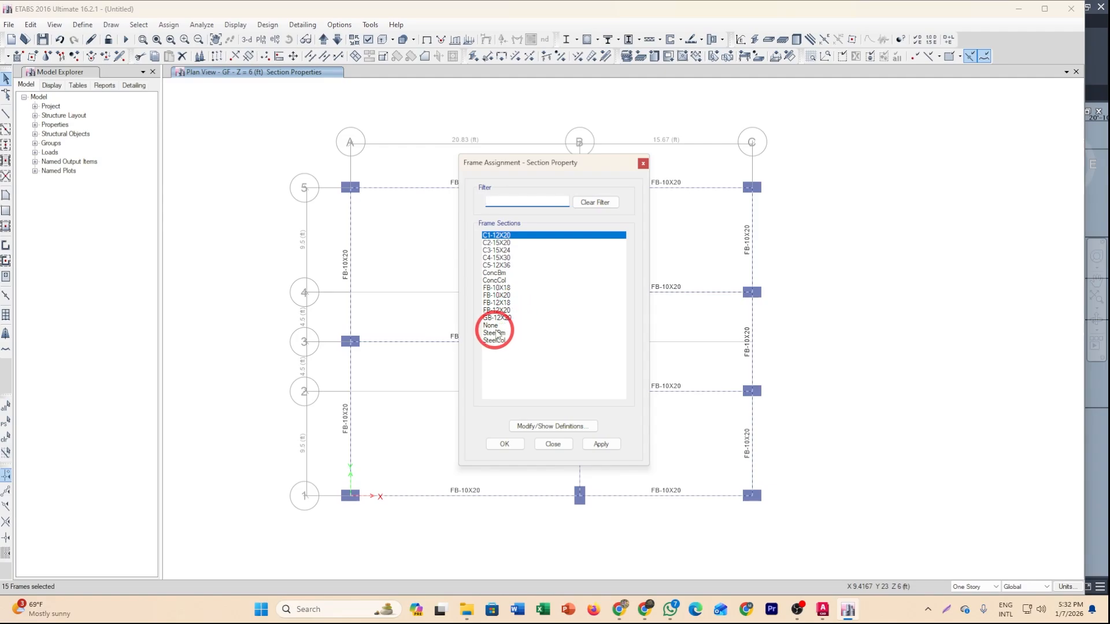
left_click(496, 317)
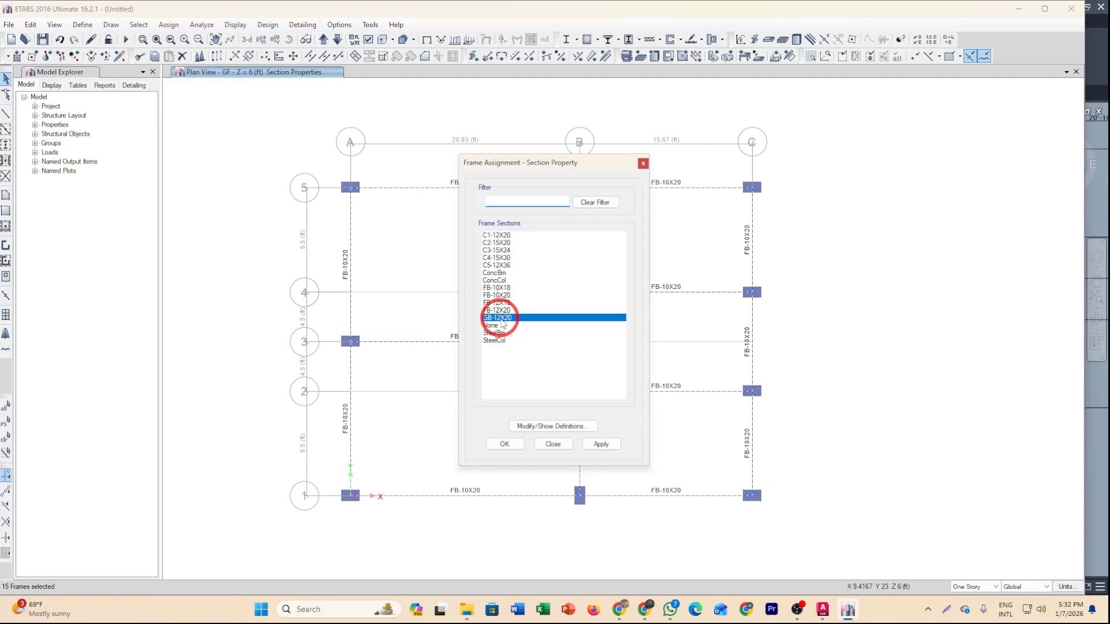
left_click(504, 444)
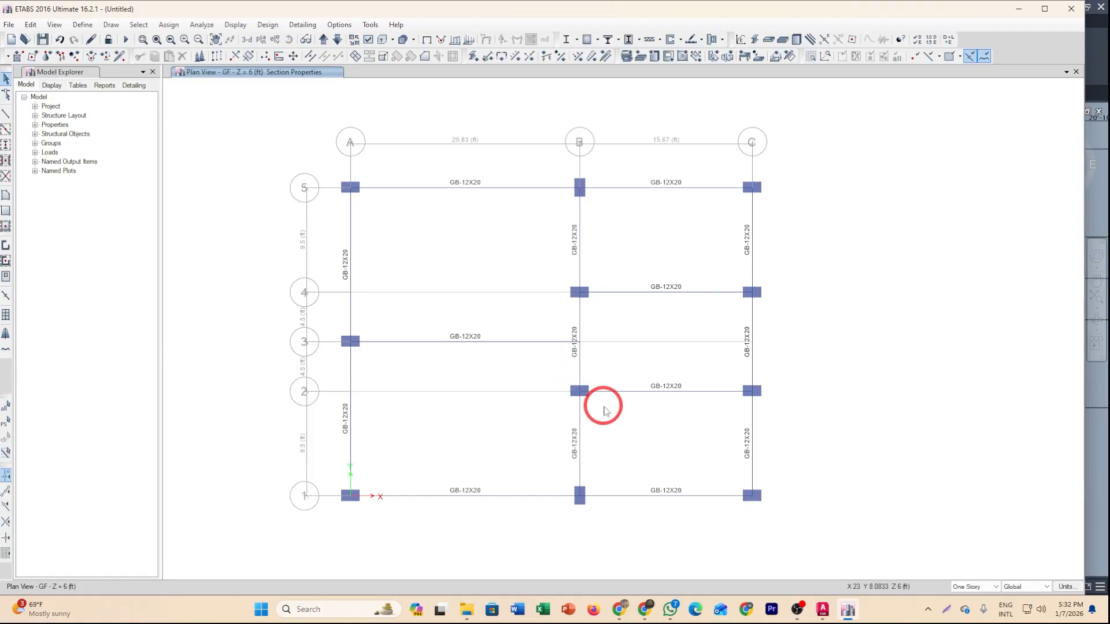
Inspect the whole model in 3D view and in the ROOF story plan view.
middle_click_drag(664, 440, 636, 444)
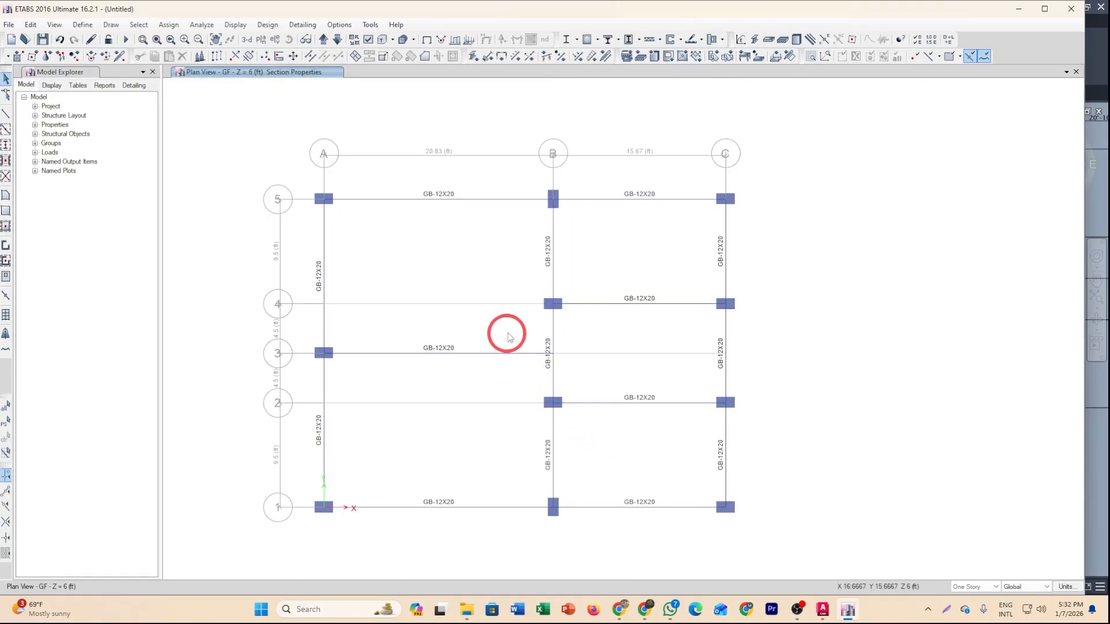
middle_click_drag(505, 329, 523, 366)
left_click(249, 43)
middle_click_drag(685, 541, 657, 522)
scroll(570, 525, "up", 3)
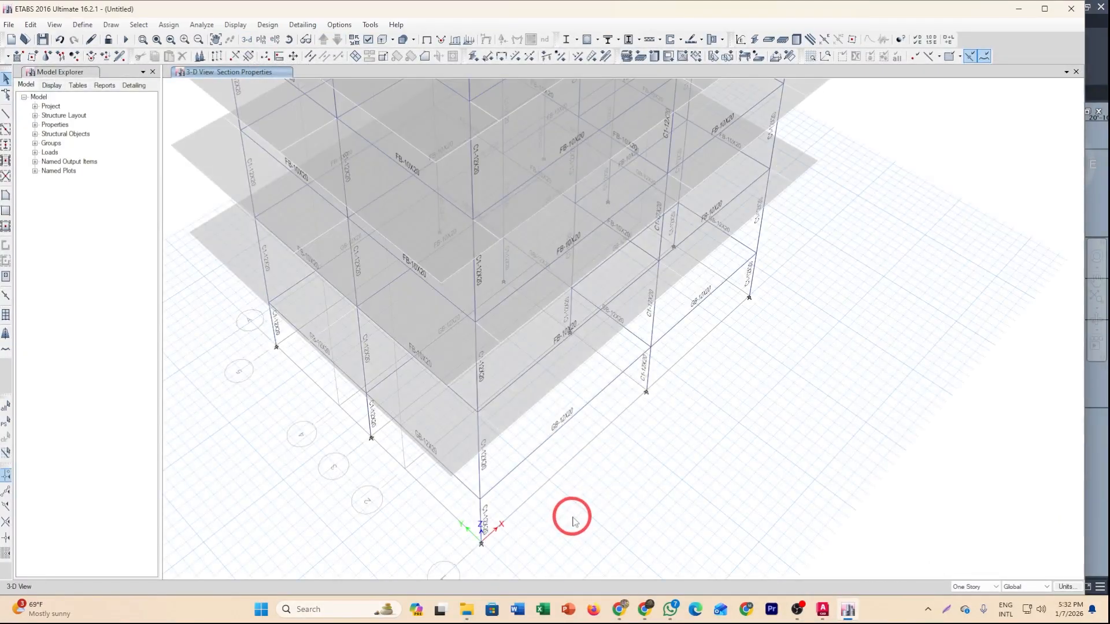
scroll(573, 522, "down", 4)
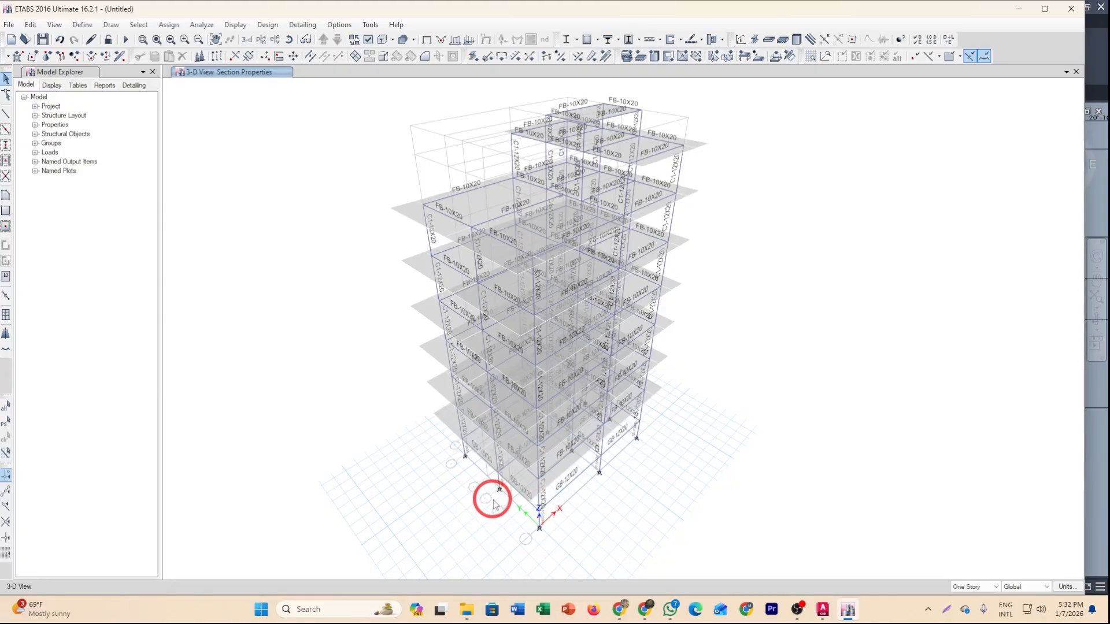
left_click(261, 39)
left_click(491, 283)
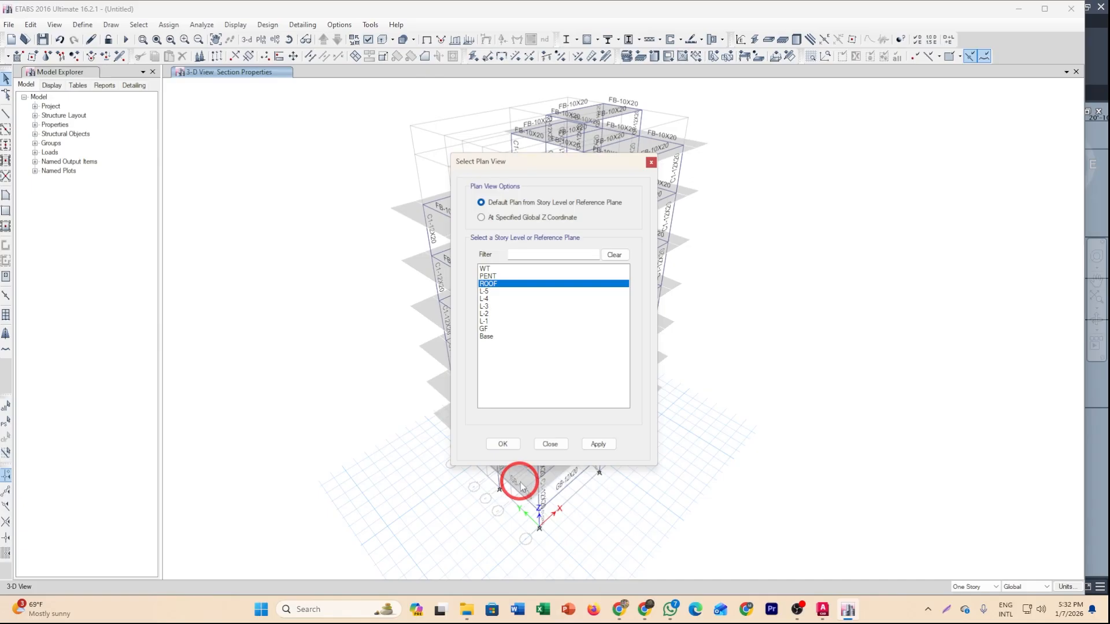
left_click(503, 443)
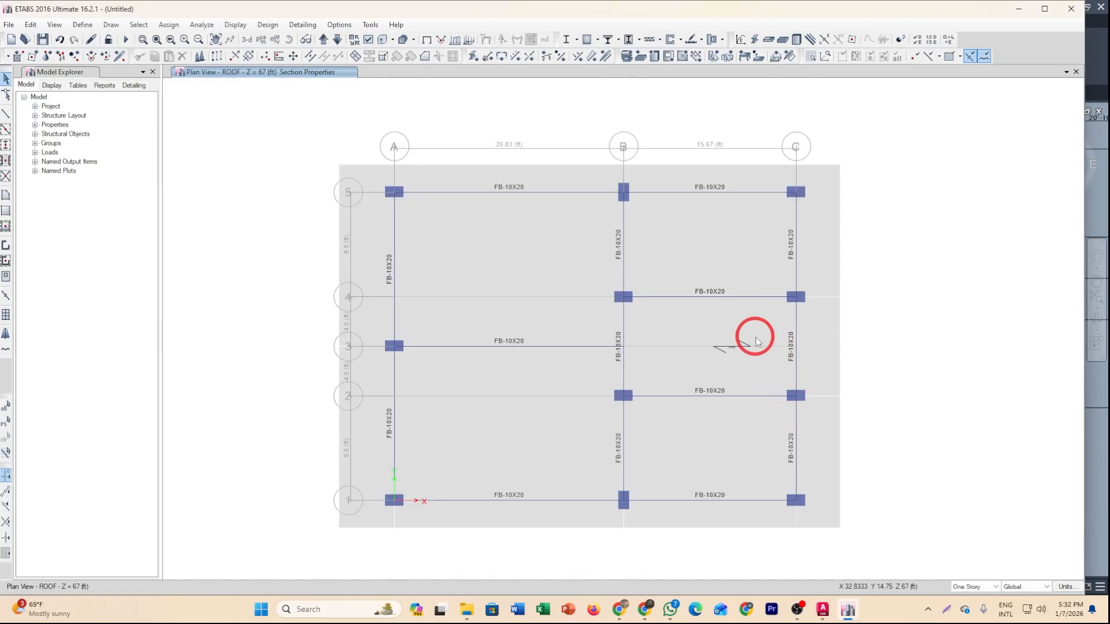
middle_click_drag(692, 383, 674, 379)
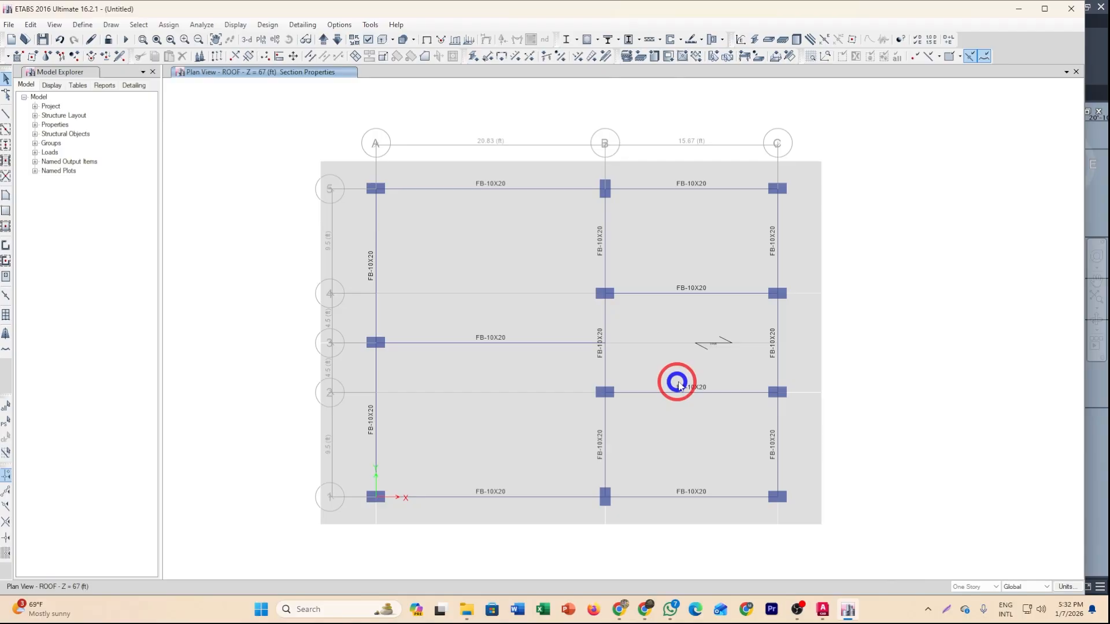
left_click(248, 40)
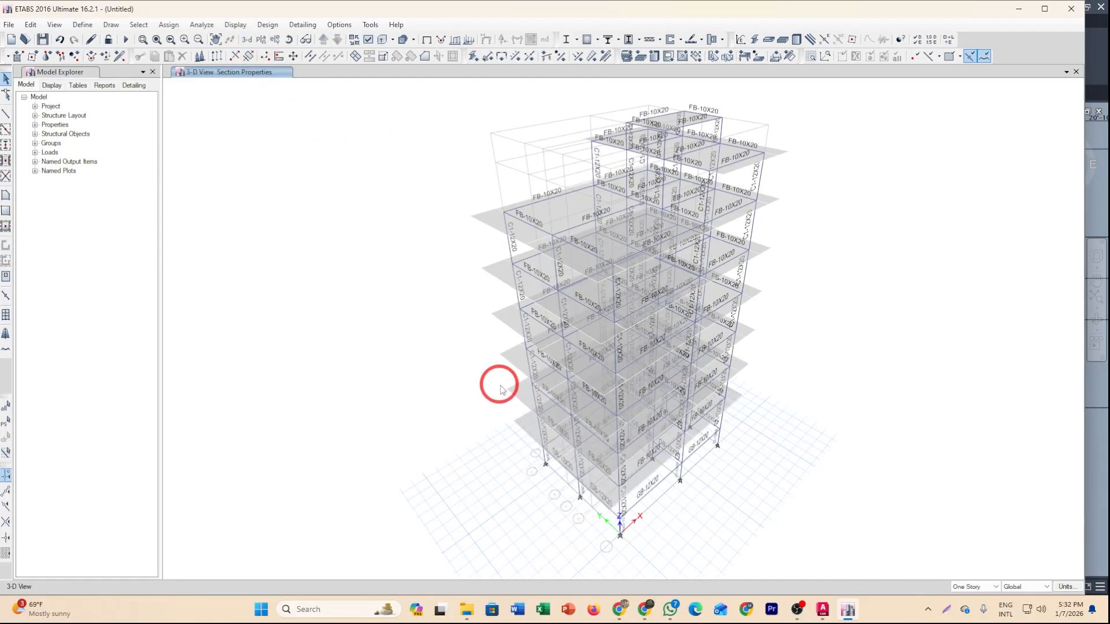
middle_click_drag(472, 405, 404, 418)
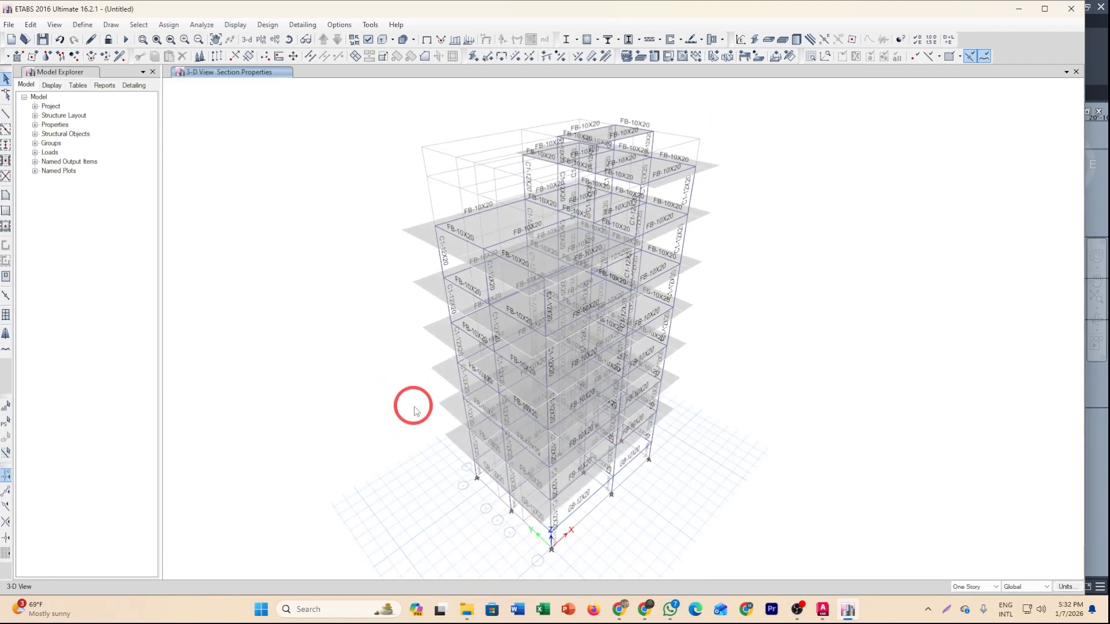